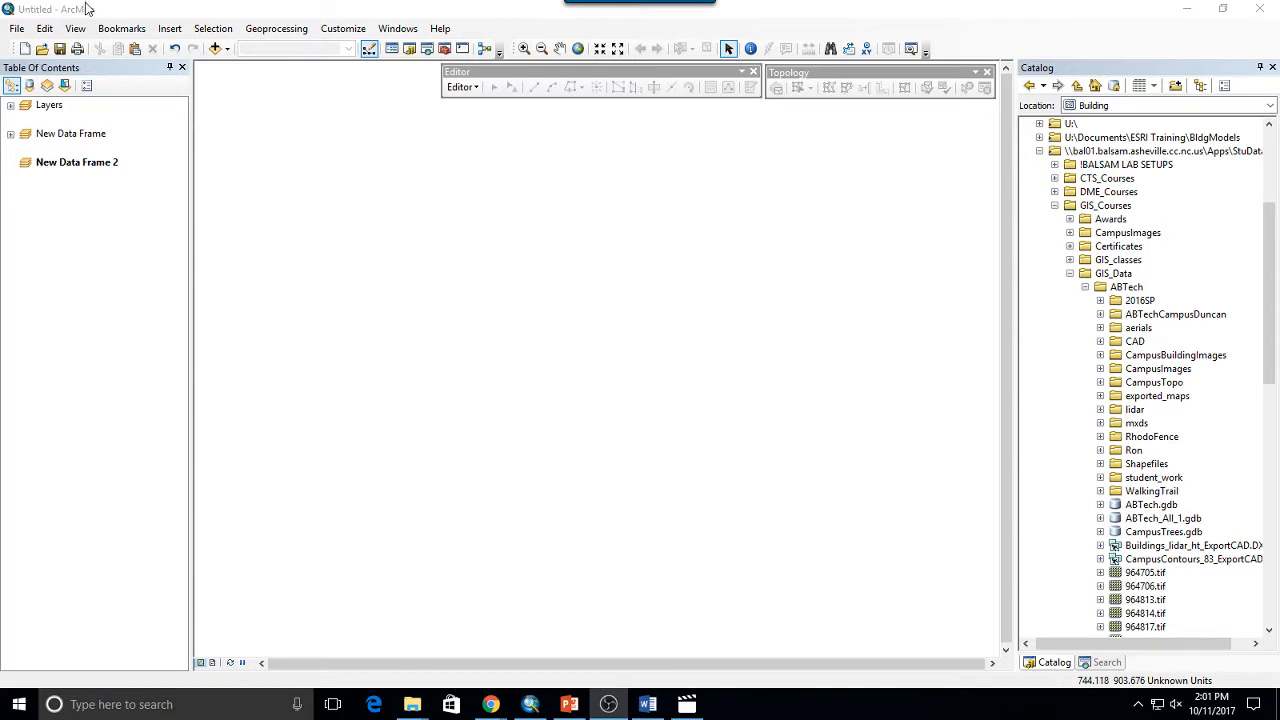
# Step: Rename the active data frame New Data Frame 2 to Editing Demo
pyautogui.click(80, 12)
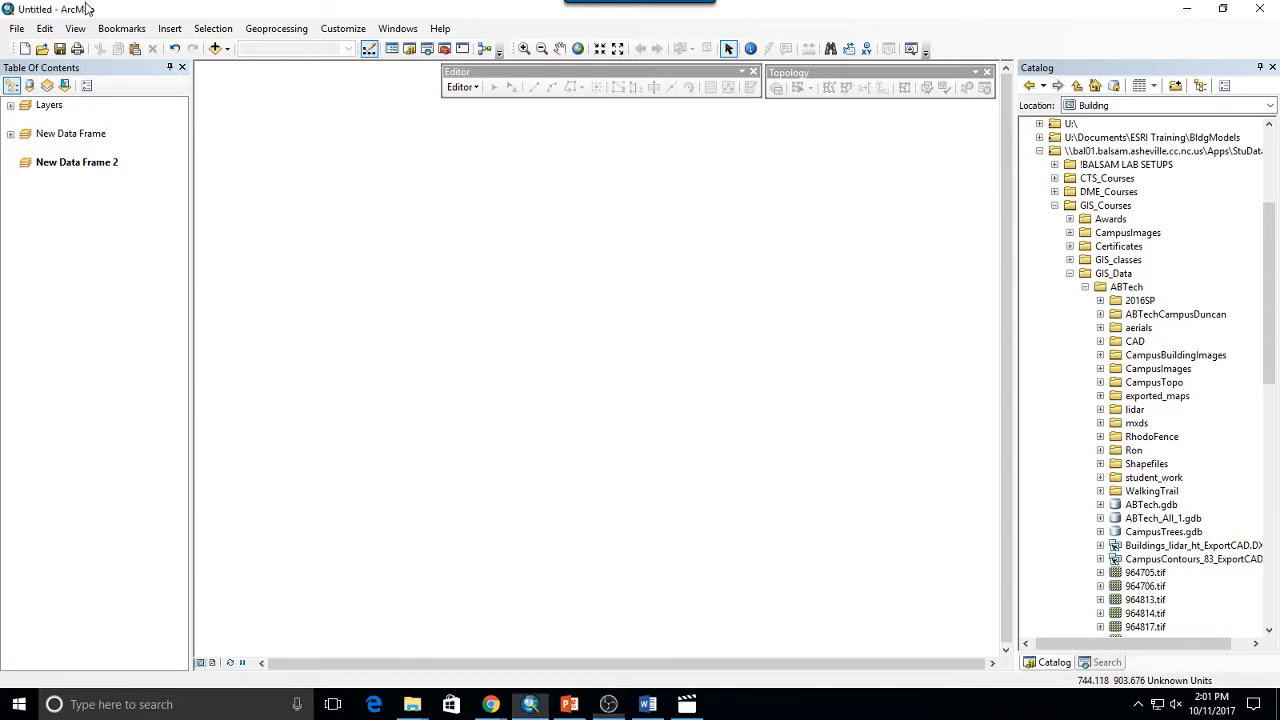
pyautogui.click(100, 167)
pyautogui.click(102, 168)
pyautogui.write('Demo')
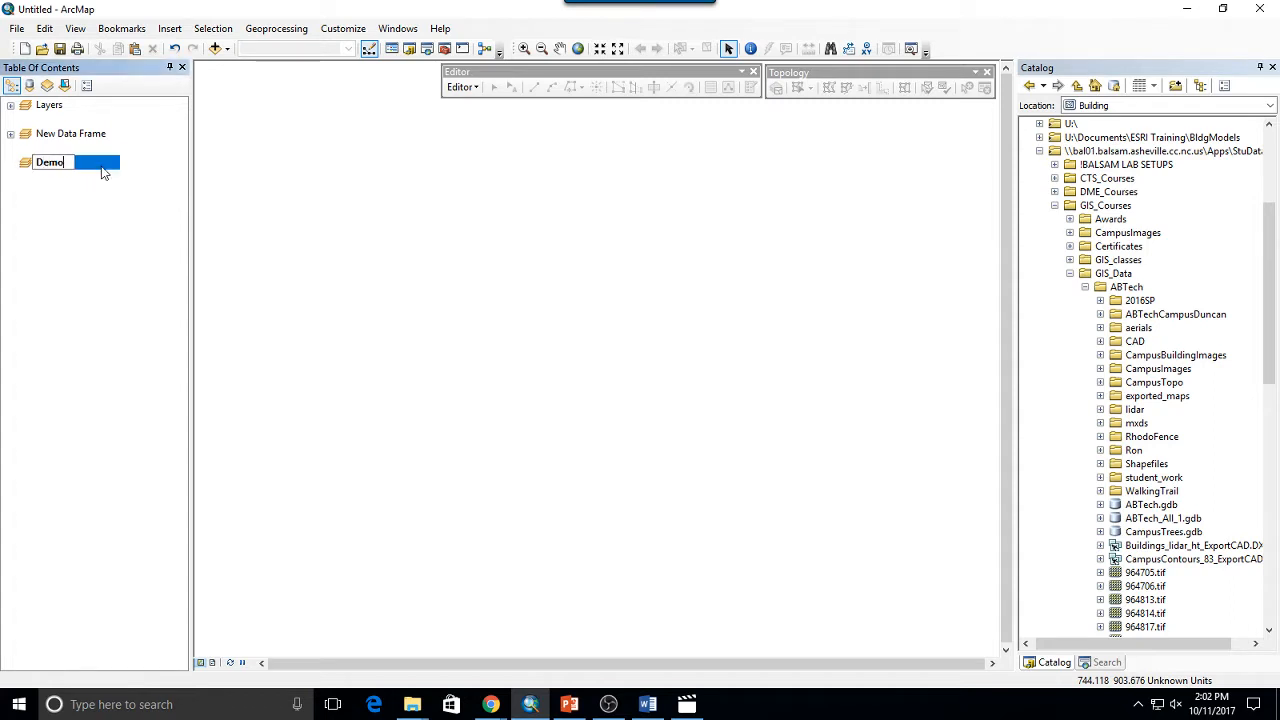
pyautogui.write(' Editi')
pyautogui.press('BackSpace')
pyautogui.press('BackSpace')
pyautogui.press('BackSpace')
pyautogui.press('BackSpace')
pyautogui.press('BackSpace')
pyautogui.press('BackSpace')
pyautogui.press('BackSpace')
pyautogui.press('BackSpace')
pyautogui.press('BackSpace')
pyautogui.press('BackSpace')
pyautogui.write('Editing Demo')
pyautogui.press('Return')
# Step: Add the Rds_Lots_poly feature class from ABTech_All_1.gdb to the Editing Demo data frame
pyautogui.click(11, 105)
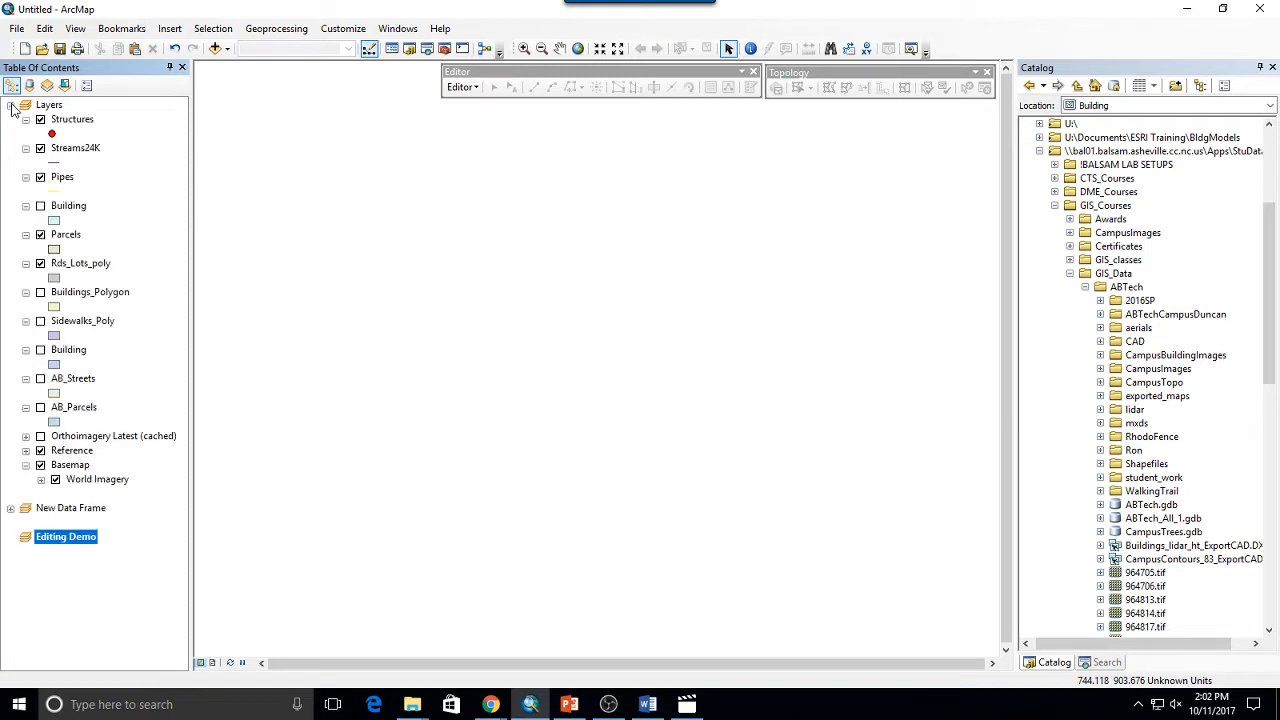
pyautogui.click(11, 105)
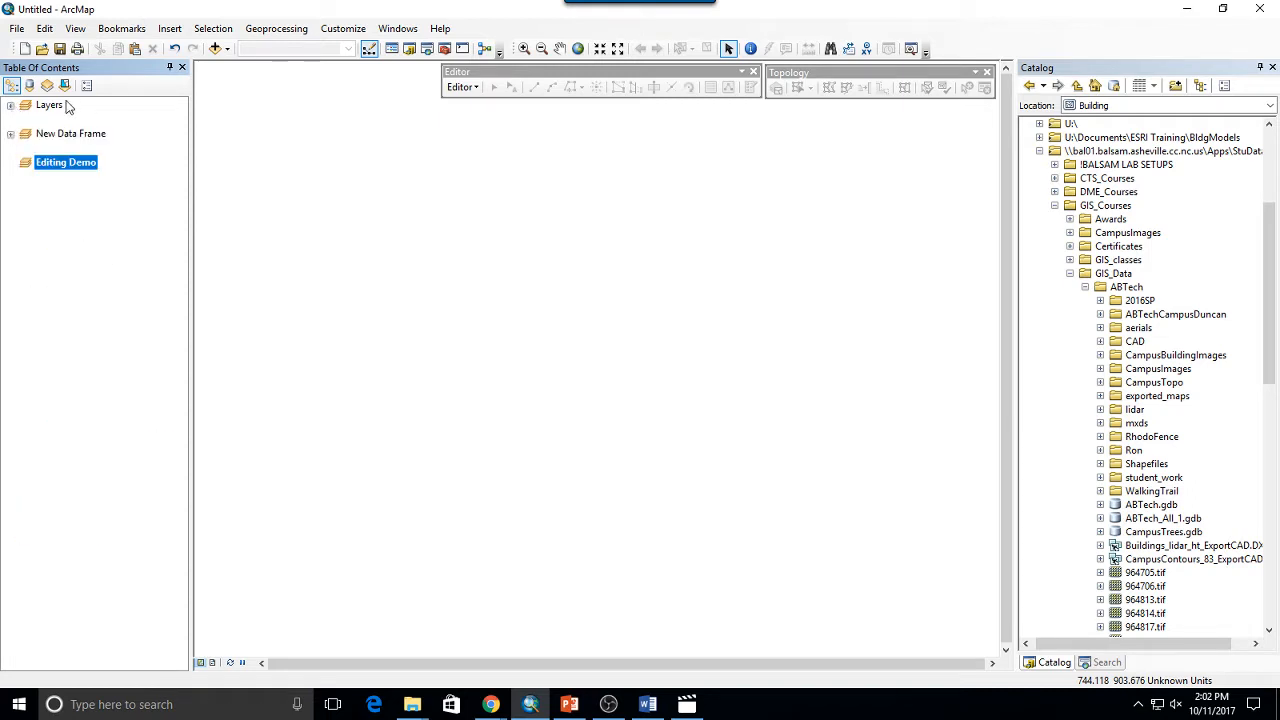
pyautogui.doubleClick(1180, 520)
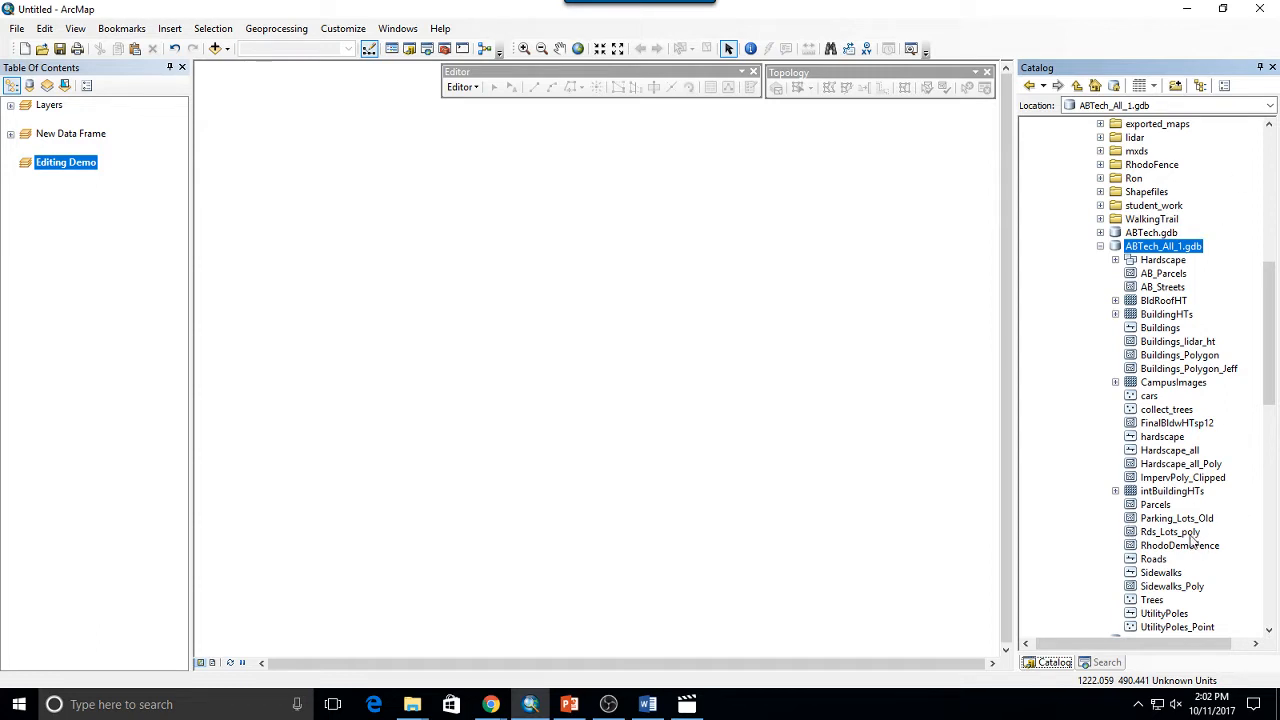
pyautogui.moveTo(1170, 532)
pyautogui.mouseDown()
pyautogui.moveTo(1034, 503)
pyautogui.moveTo(466, 289)
pyautogui.moveTo(369, 230)
pyautogui.mouseUp()
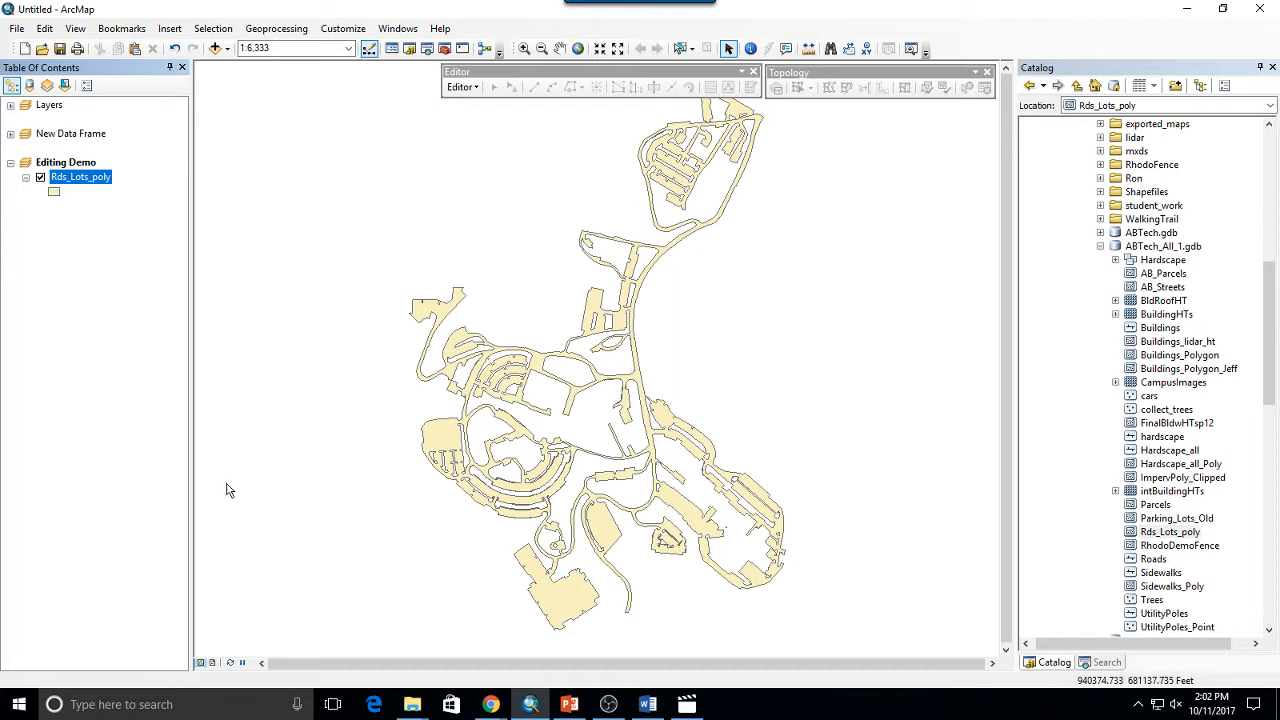
# Step: Copy the Structures, Streams24K and Pipes layers from the Layers data frame into Editing Demo
pyautogui.click(11, 105)
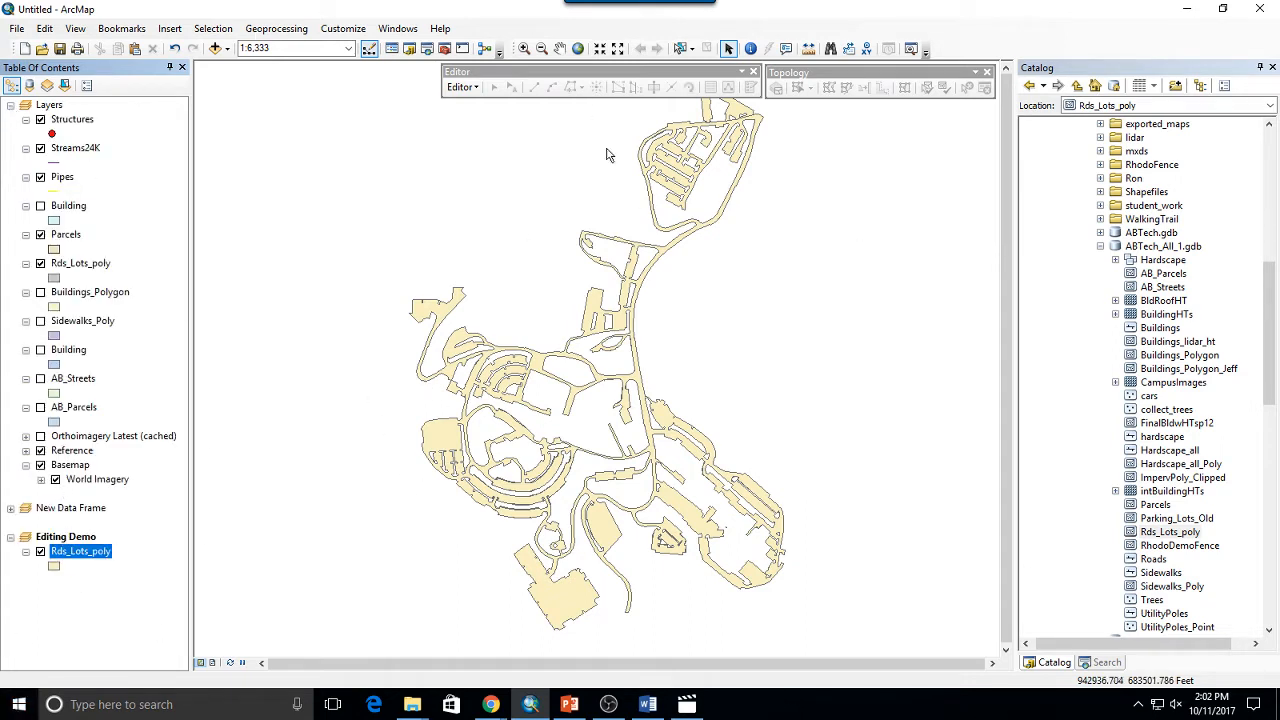
pyautogui.click(11, 105)
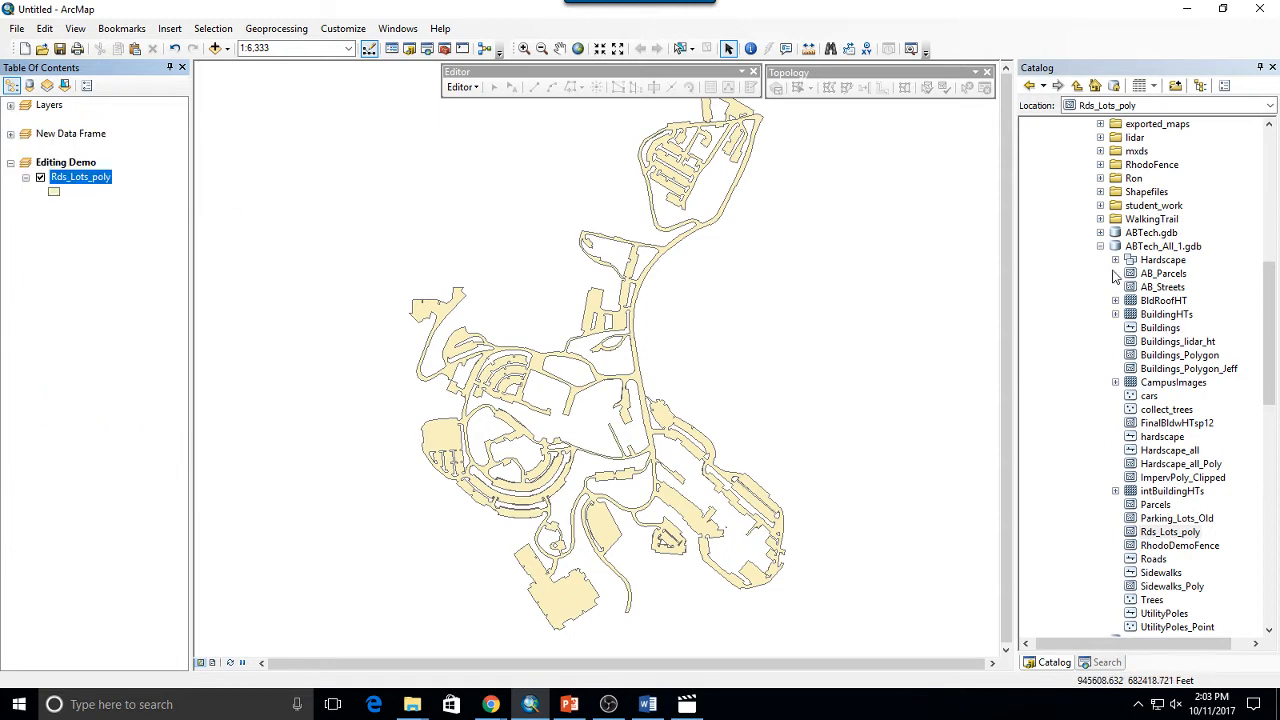
pyautogui.click(11, 105)
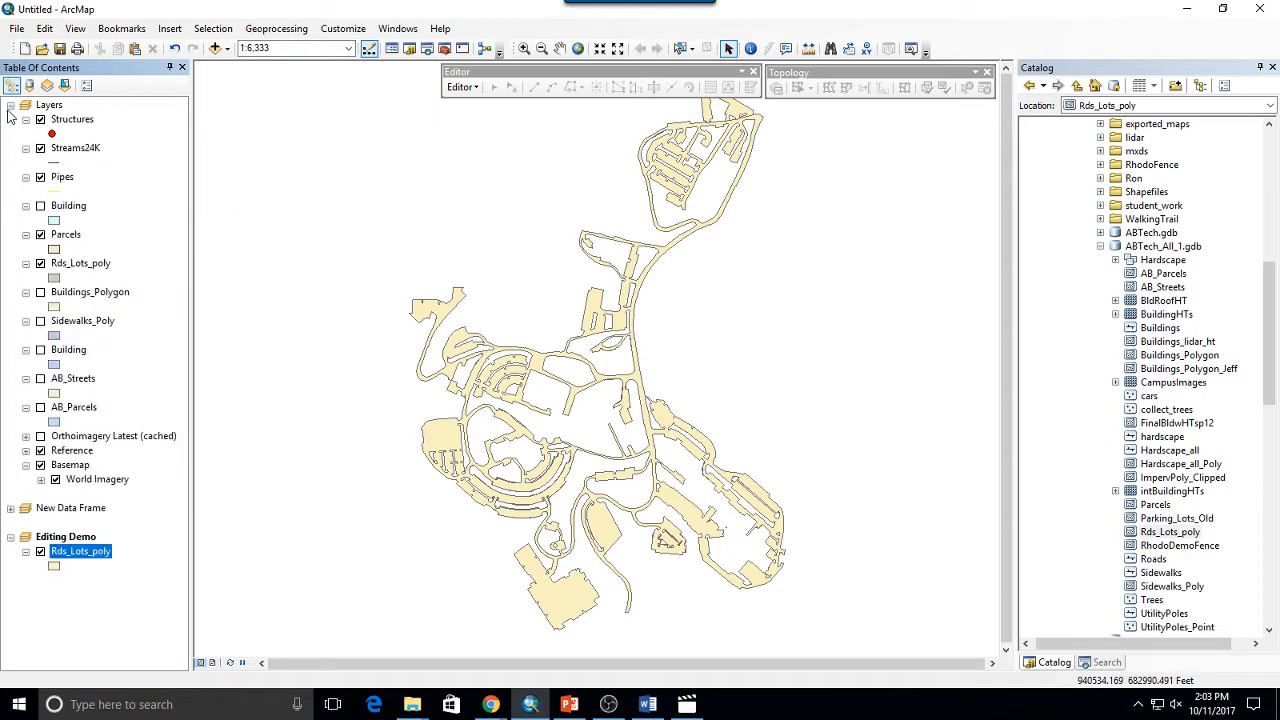
pyautogui.moveTo(68, 124); pyautogui.dragTo(82, 548)
pyautogui.moveTo(58, 150)
pyautogui.mouseDown()
pyautogui.moveTo(66, 574)
pyautogui.moveTo(74, 543)
pyautogui.mouseUp()
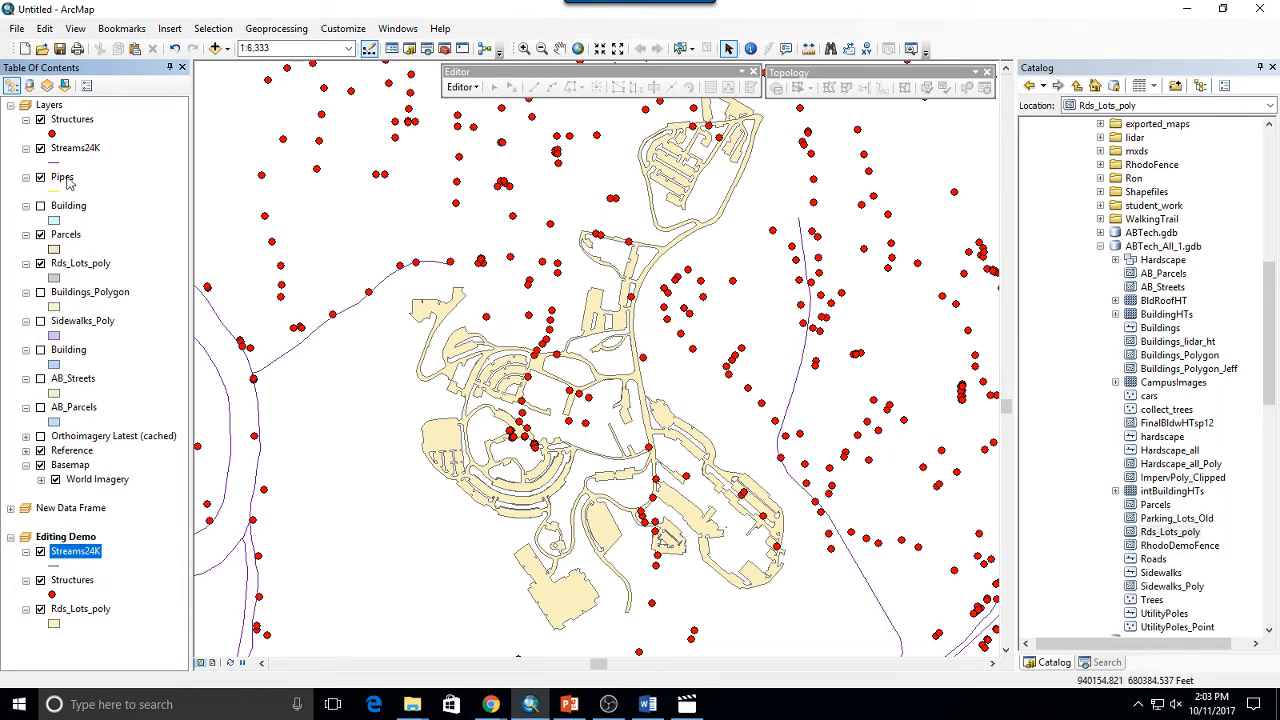
pyautogui.moveTo(66, 178)
pyautogui.mouseDown()
pyautogui.moveTo(70, 500)
pyautogui.moveTo(88, 580)
pyautogui.mouseUp()
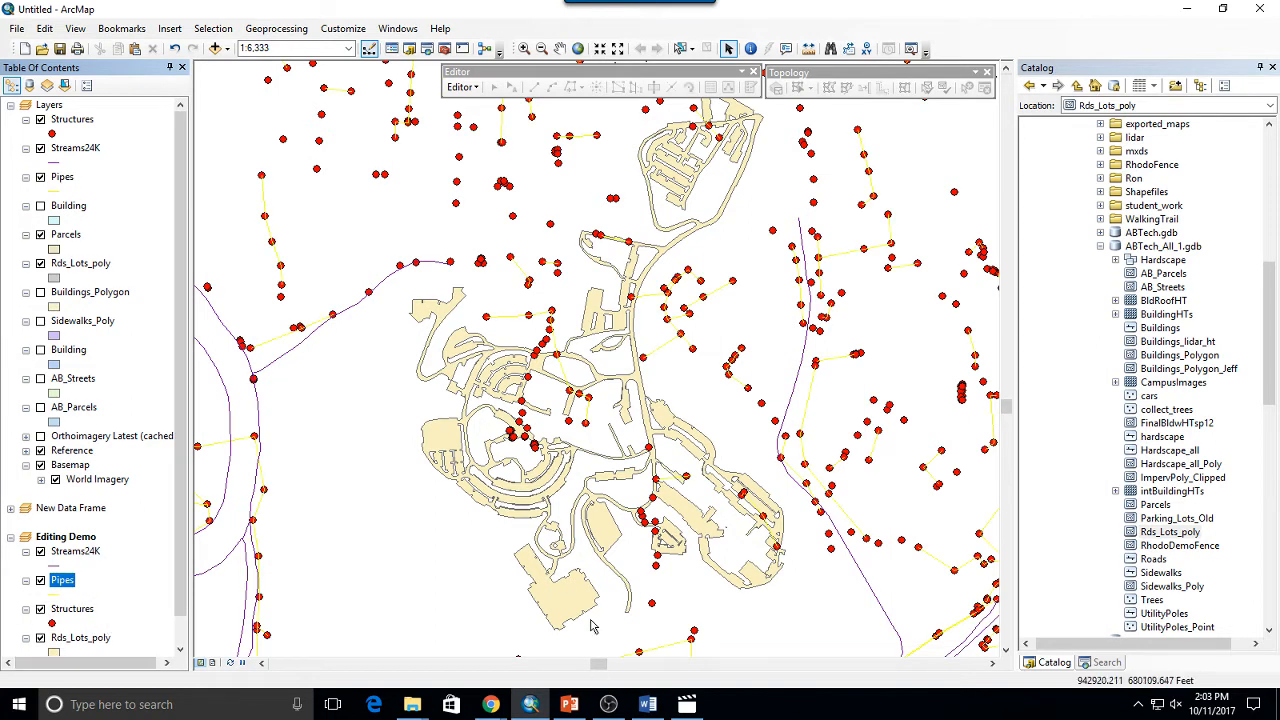
# Step: Change the line colour of the Pipes layer in Editing Demo to green
pyautogui.click(58, 594)
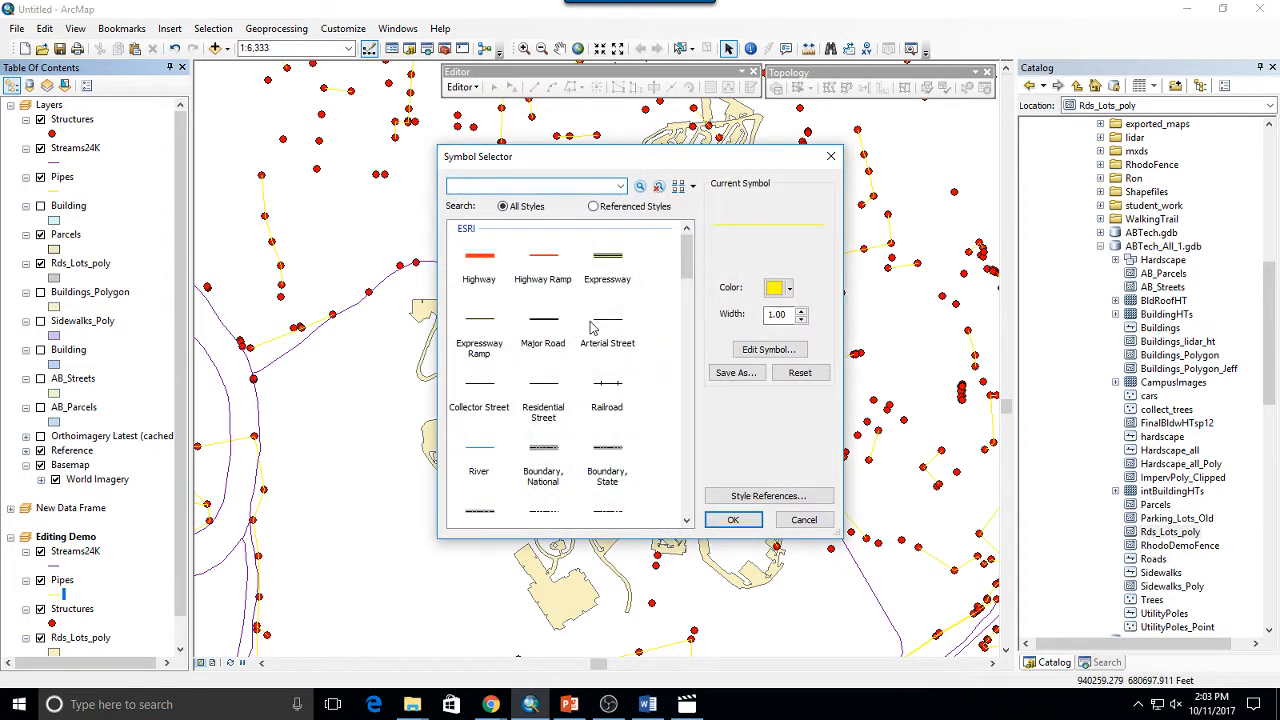
pyautogui.click(782, 289)
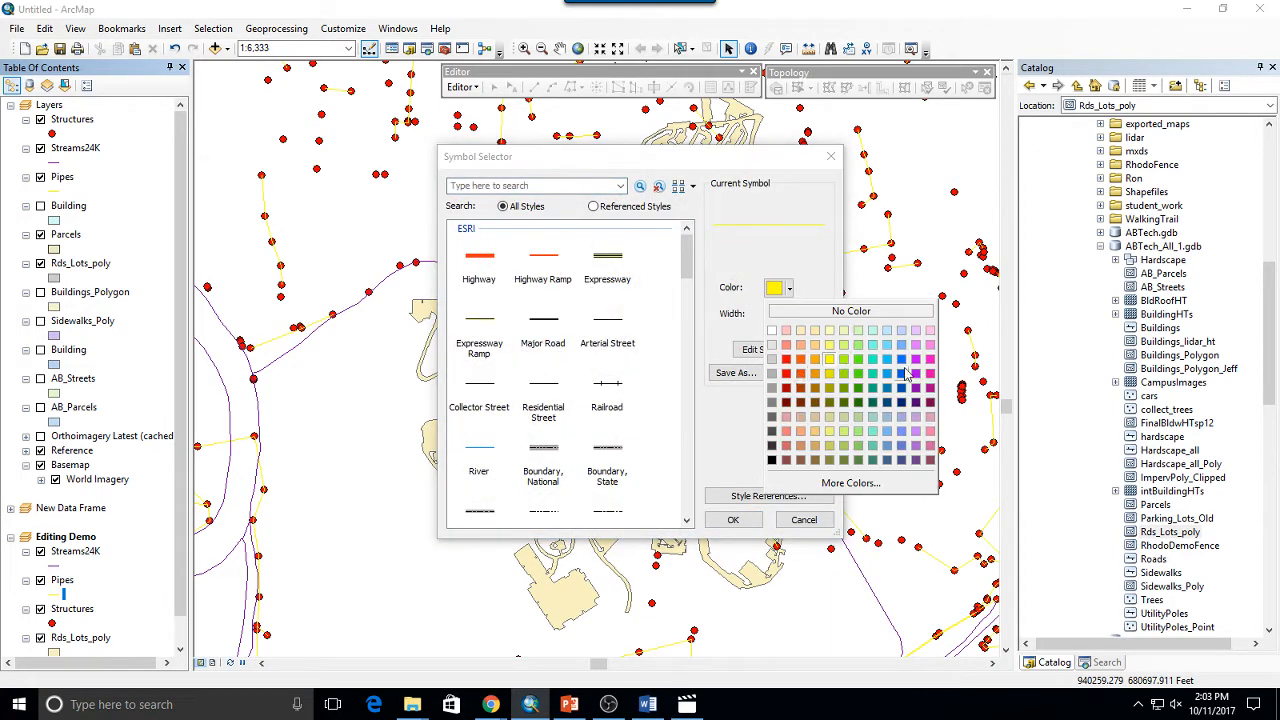
pyautogui.click(859, 389)
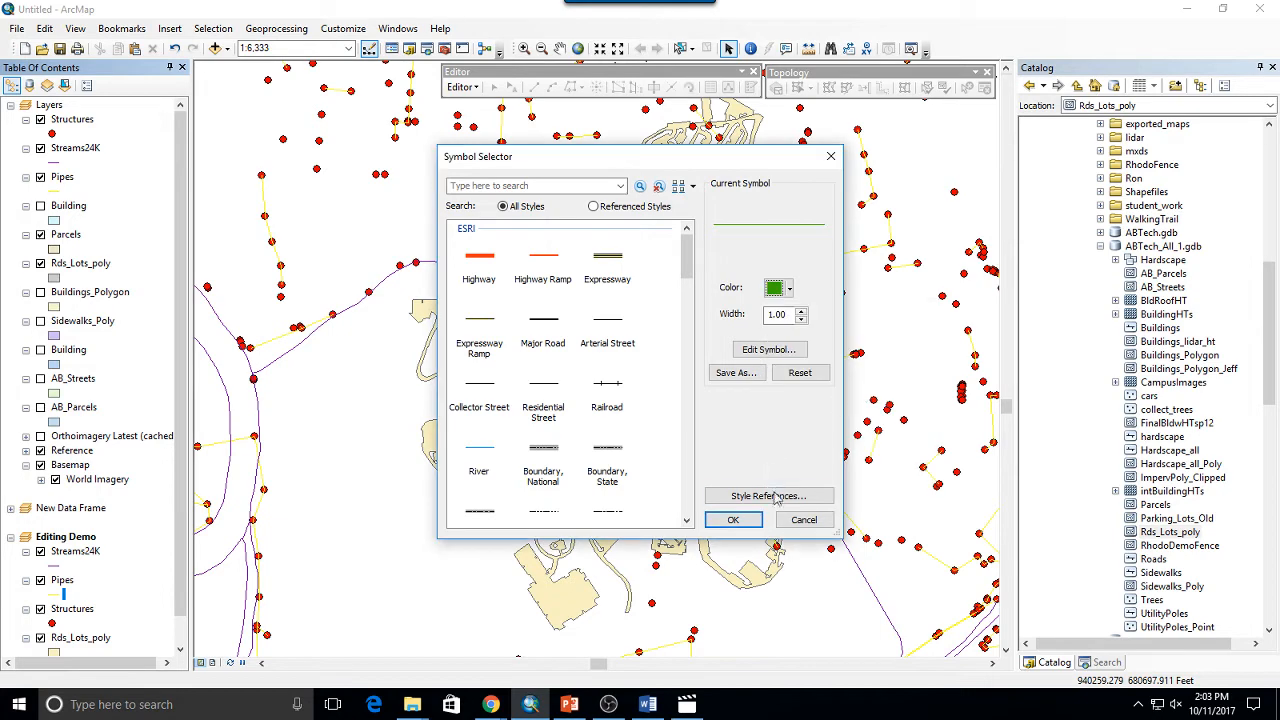
pyautogui.click(733, 520)
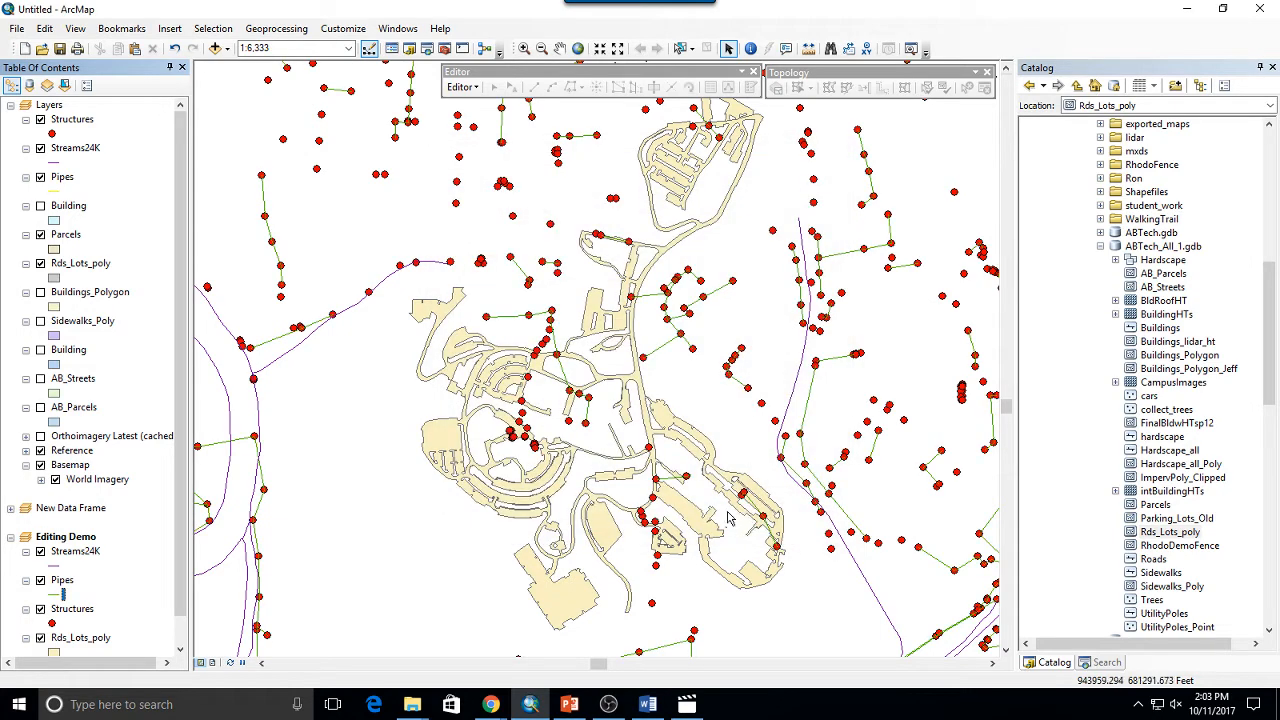
# Step: Change the Streams24K line symbol in Editing Demo to blue with a width of 2
pyautogui.click(53, 567)
pyautogui.click(789, 290)
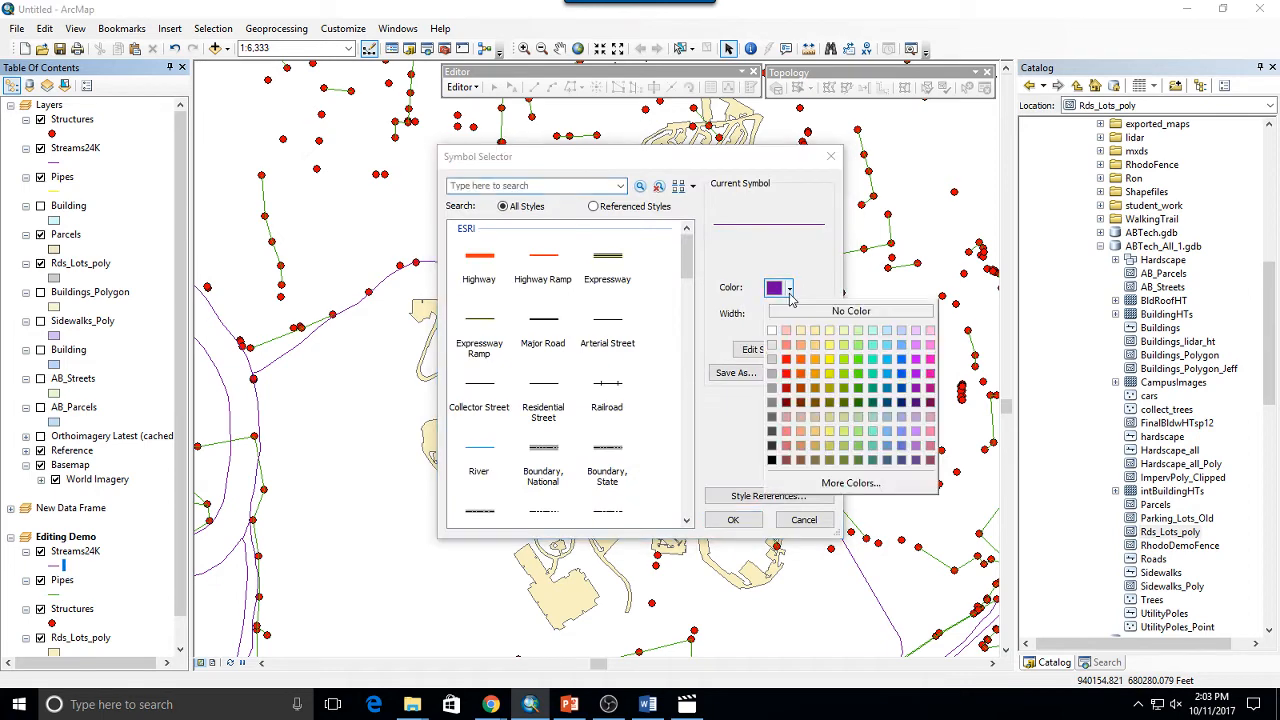
pyautogui.click(893, 373)
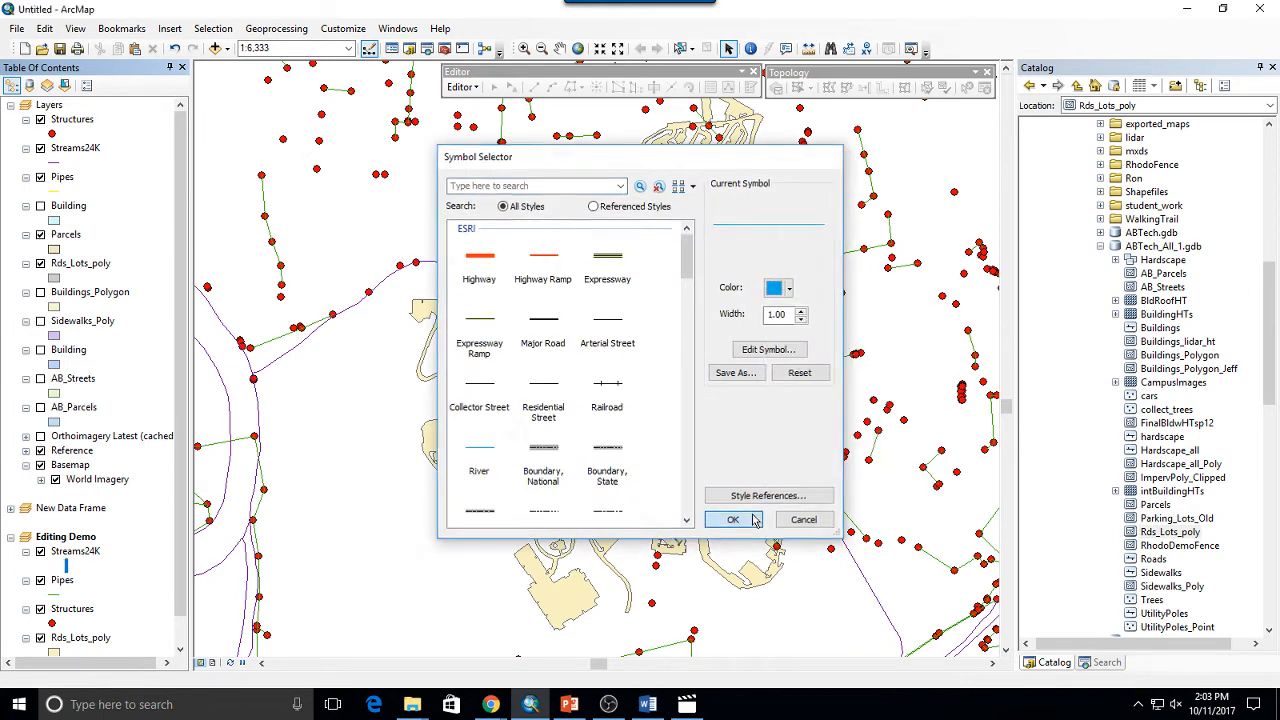
pyautogui.click(733, 519)
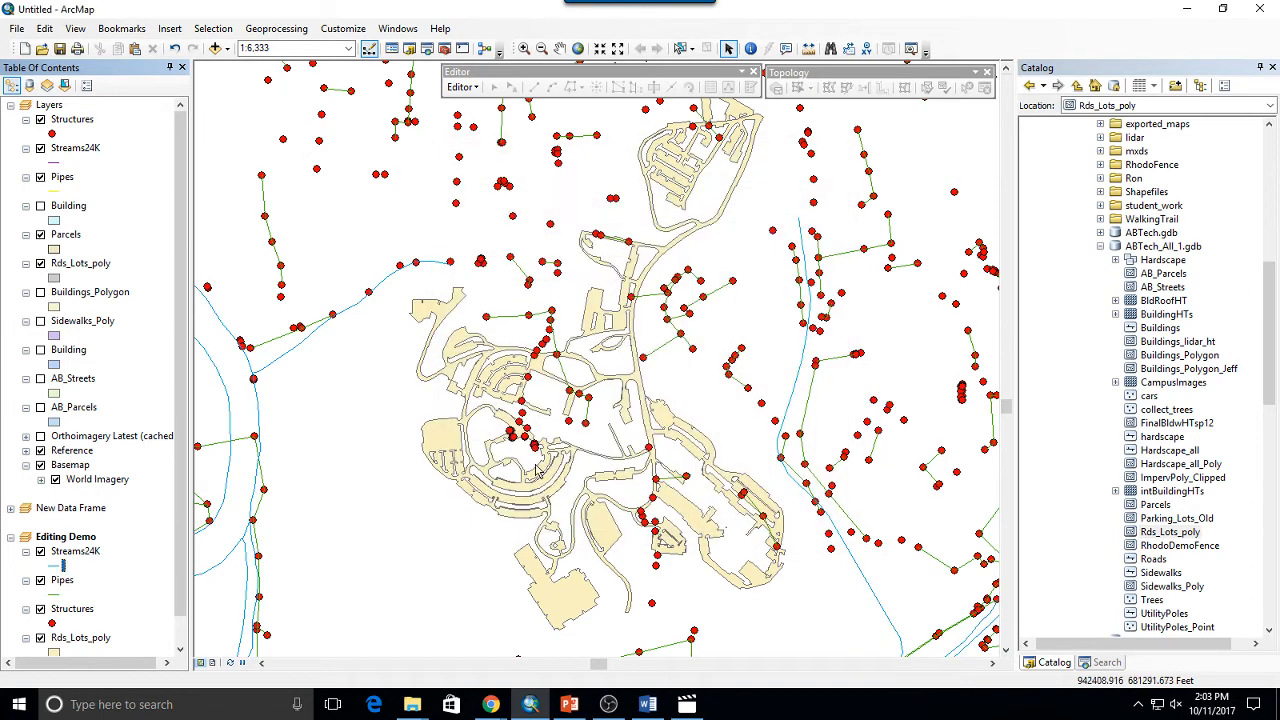
pyautogui.click(55, 567)
pyautogui.click(801, 311)
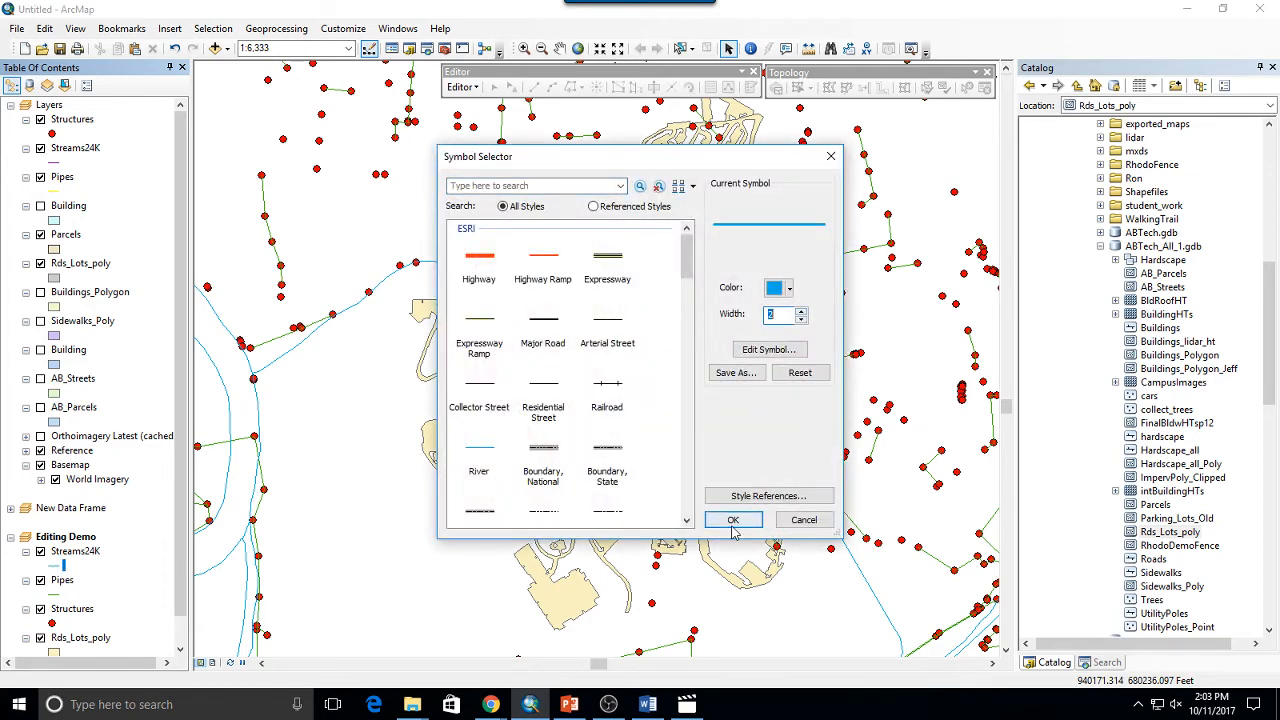
pyautogui.click(733, 519)
pyautogui.moveTo(820, 399); pyautogui.dragTo(861, 359)
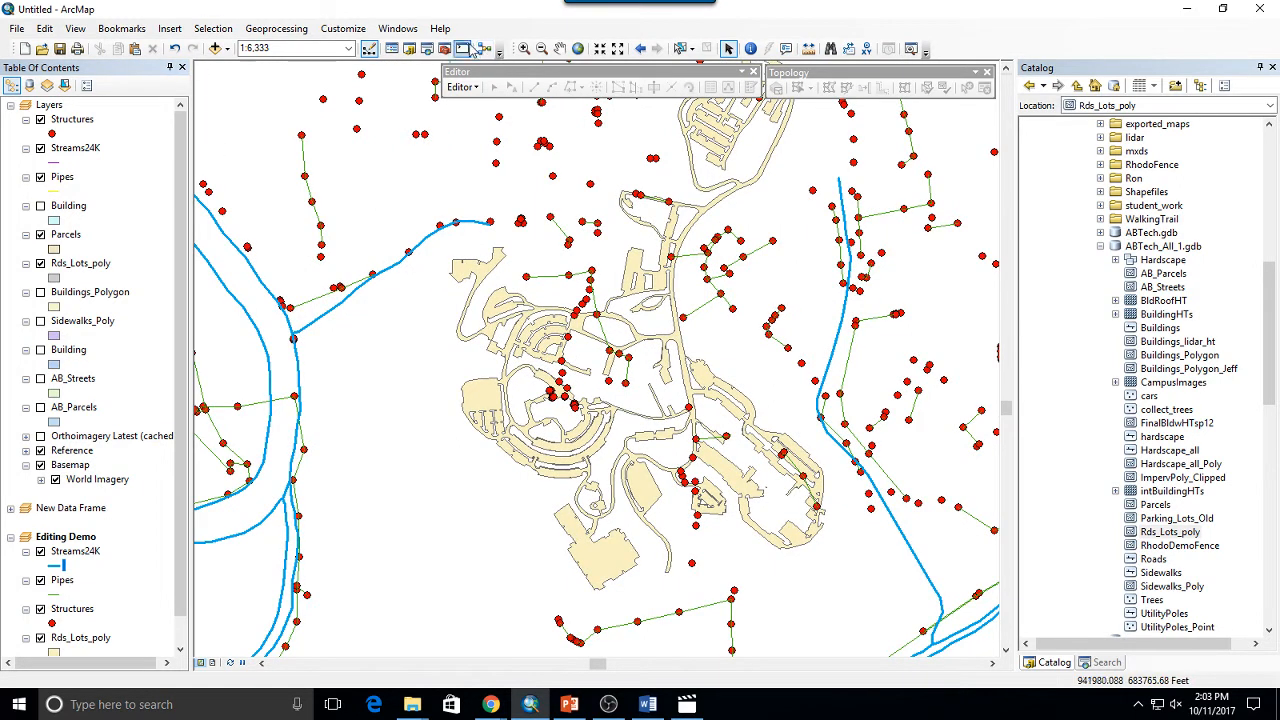
# Step: Add the Imagery with Labels basemap to the Editing Demo data frame and resume the paused map drawing
pyautogui.click(229, 50)
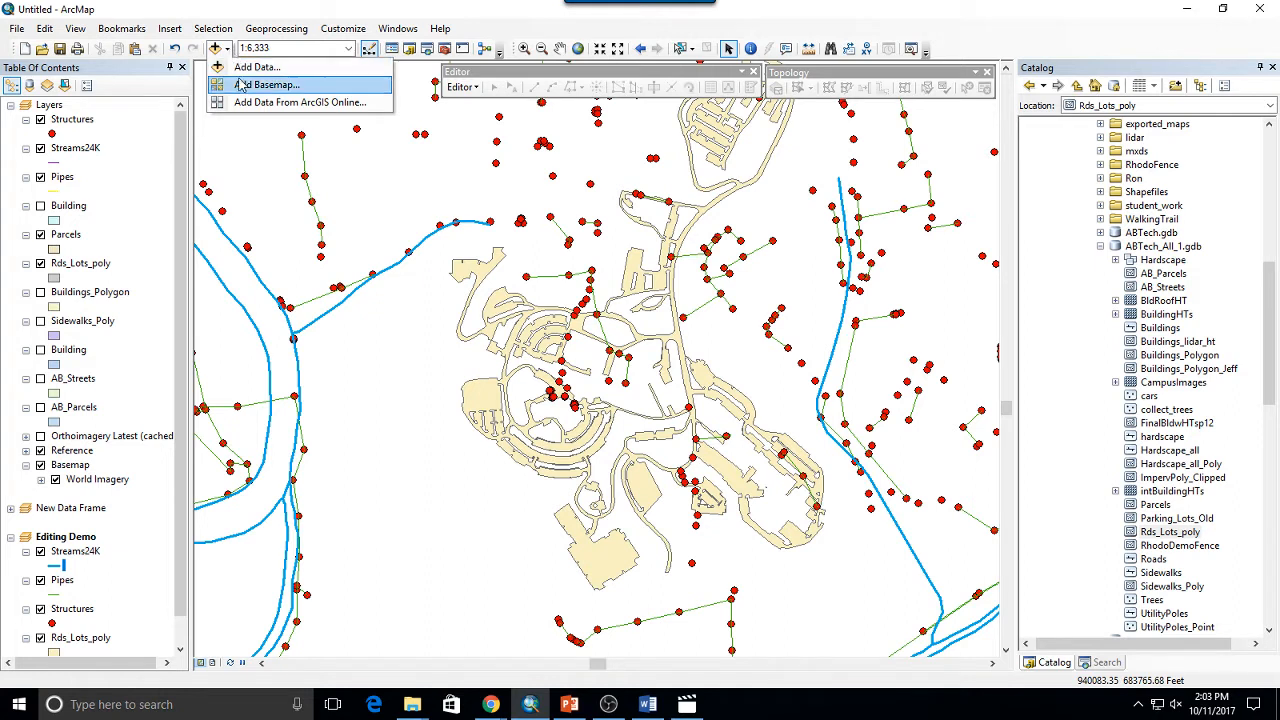
pyautogui.click(240, 87)
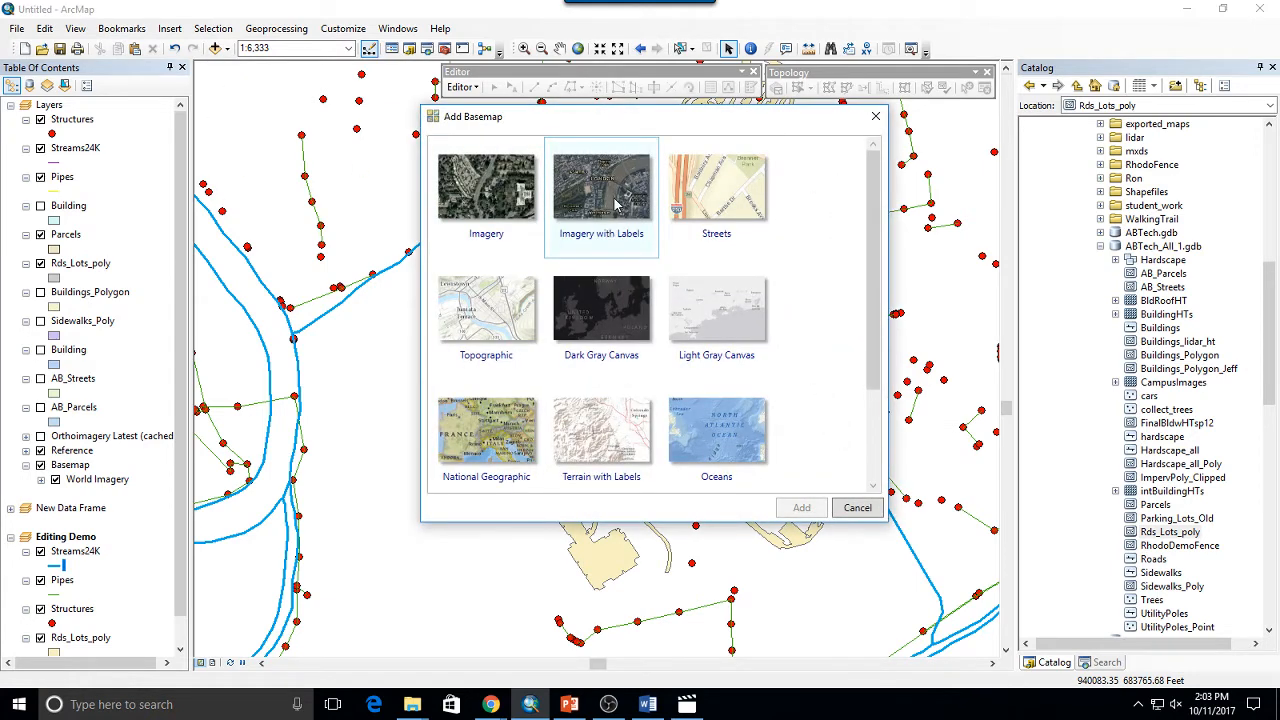
pyautogui.click(616, 205)
pyautogui.click(801, 508)
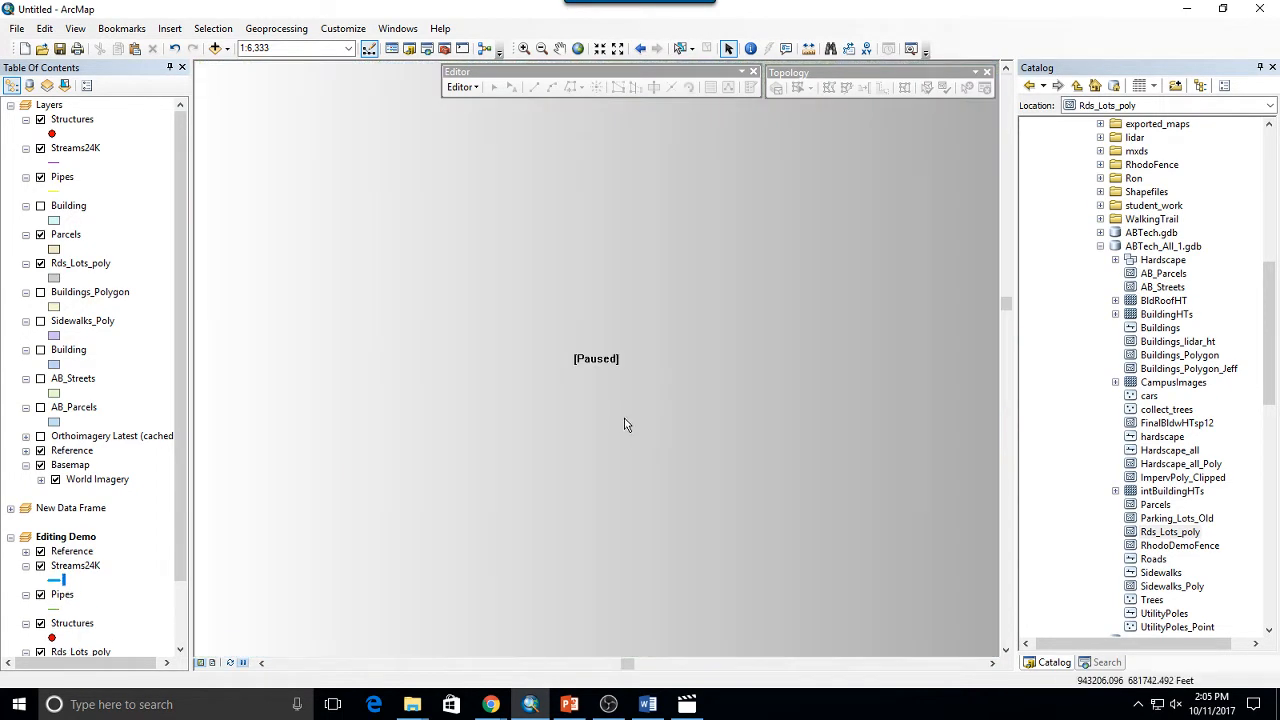
pyautogui.click(243, 662)
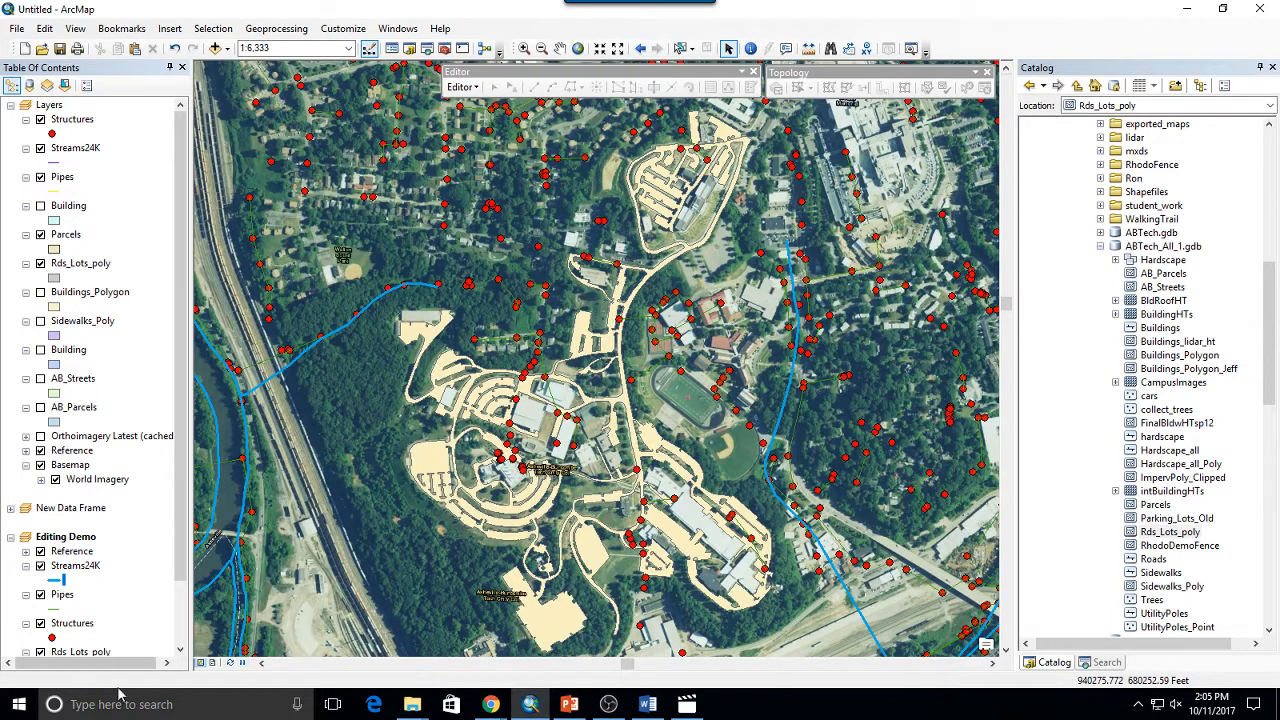
# Step: Review the service layer credits for the basemap, and close them
pyautogui.click(560, 48)
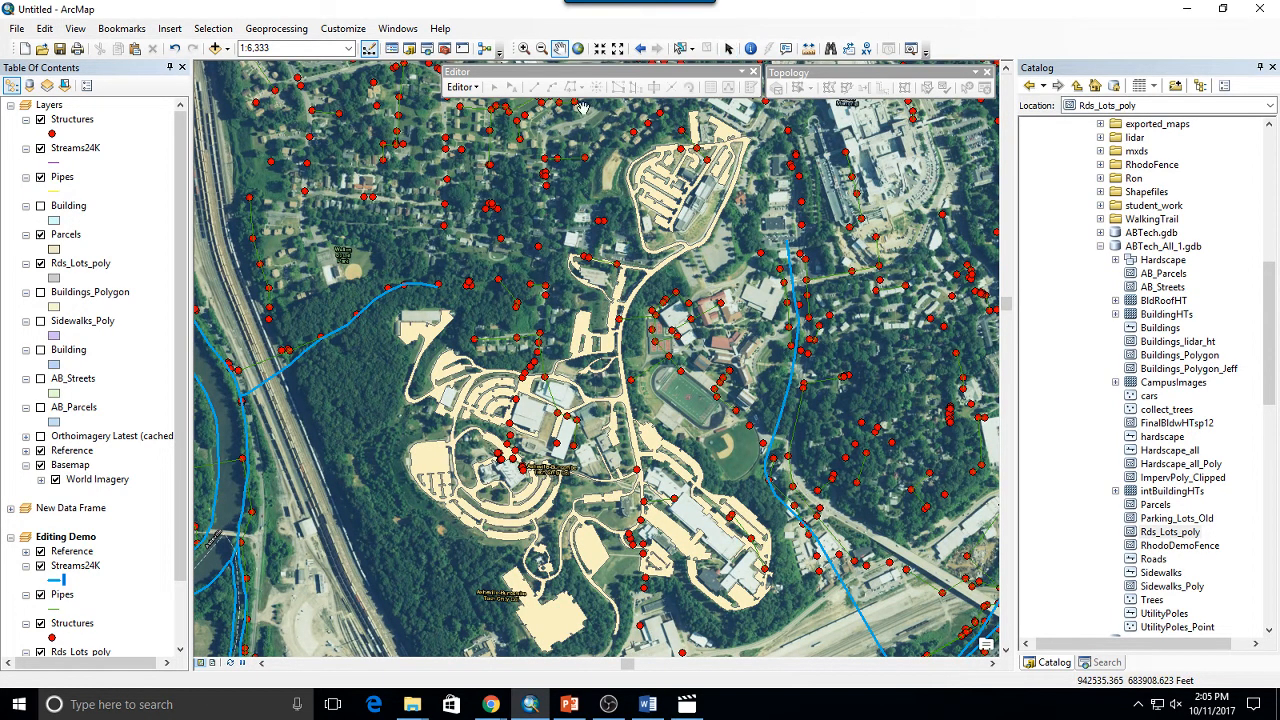
pyautogui.moveTo(544, 346); pyautogui.dragTo(604, 376)
pyautogui.moveTo(644, 419); pyautogui.dragTo(621, 397)
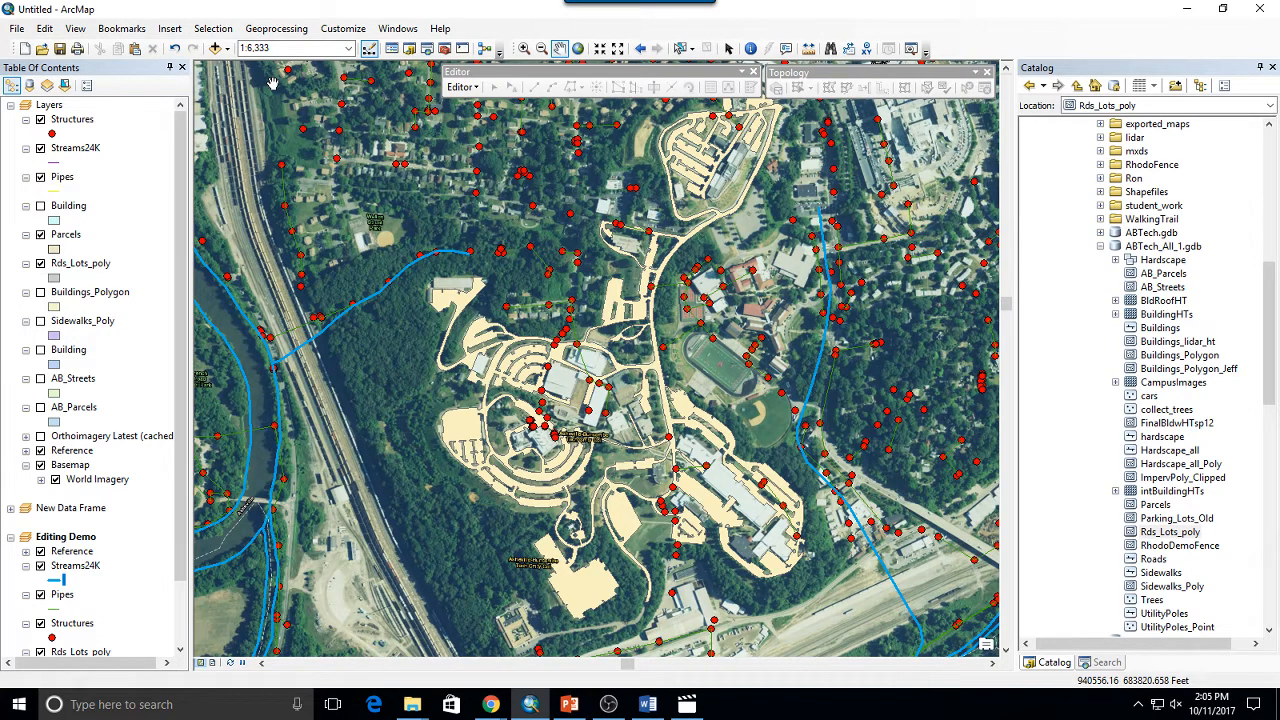
pyautogui.click(987, 645)
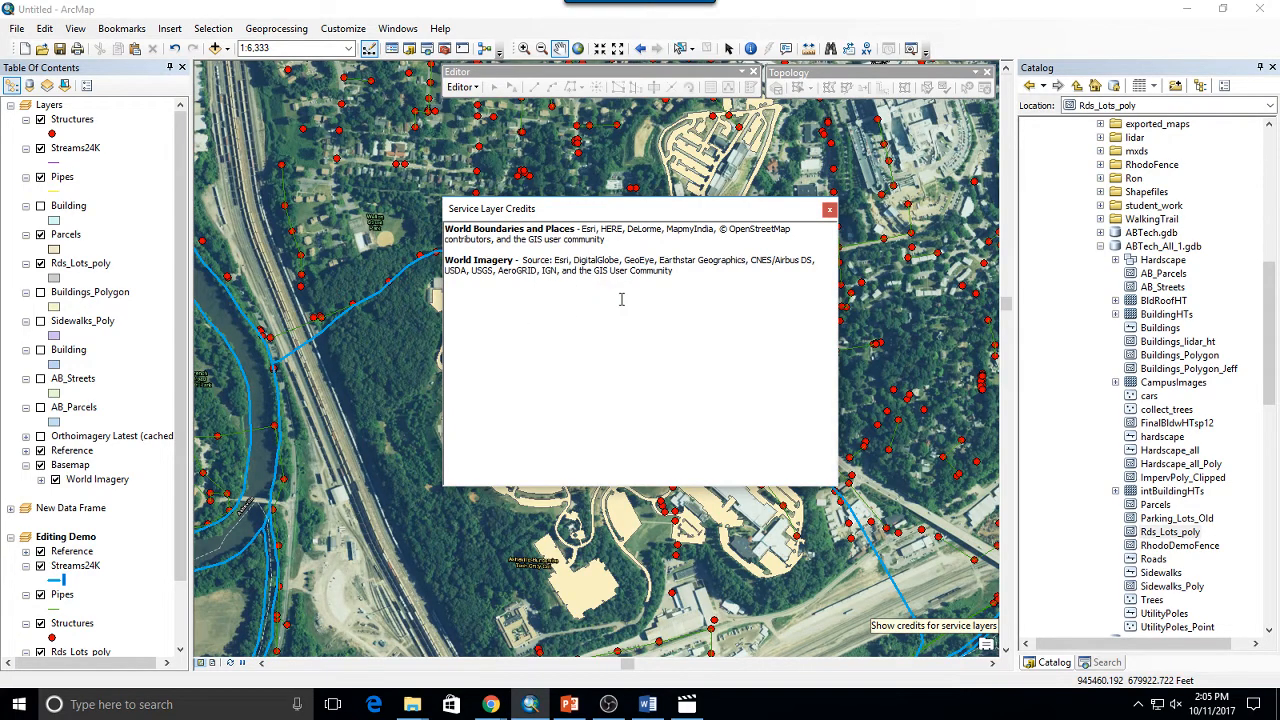
pyautogui.click(829, 209)
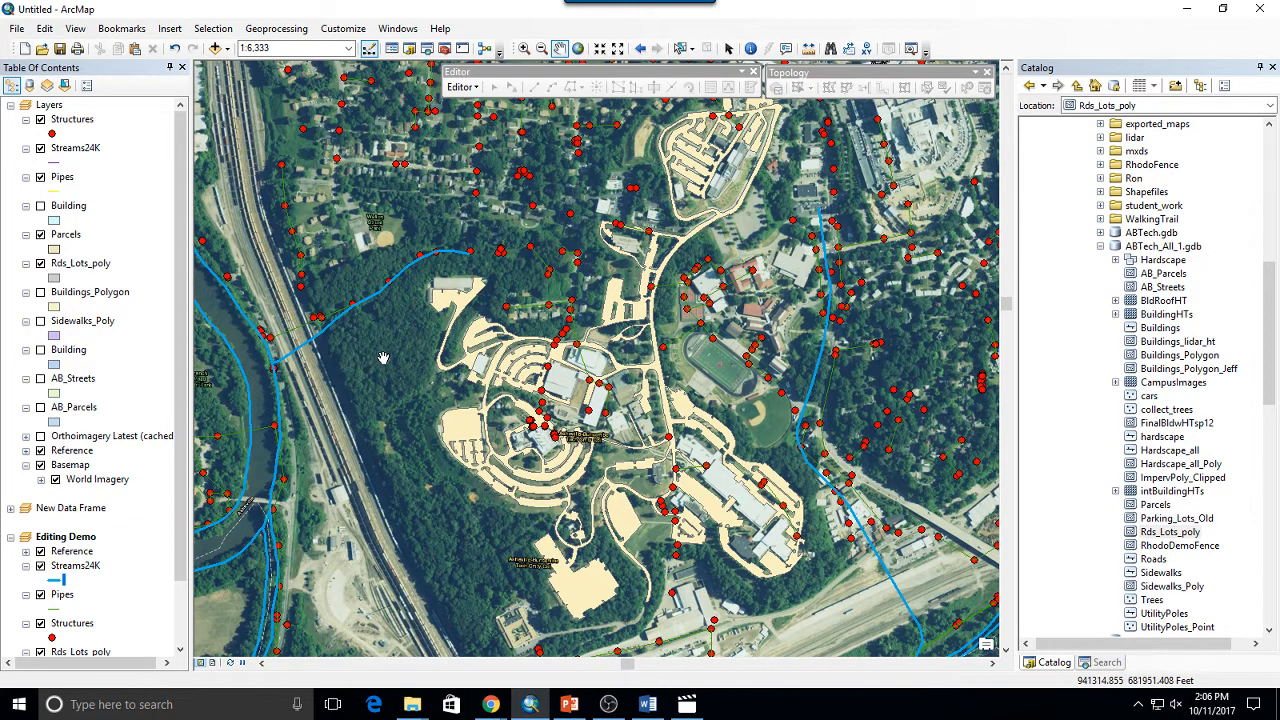
# Step: Collapse the Layers data frame and set the transparency of the Rds_Lots_poly layer to 30%
pyautogui.scroll(-2, 430, 367)
pyautogui.scroll(-1, 430, 367)
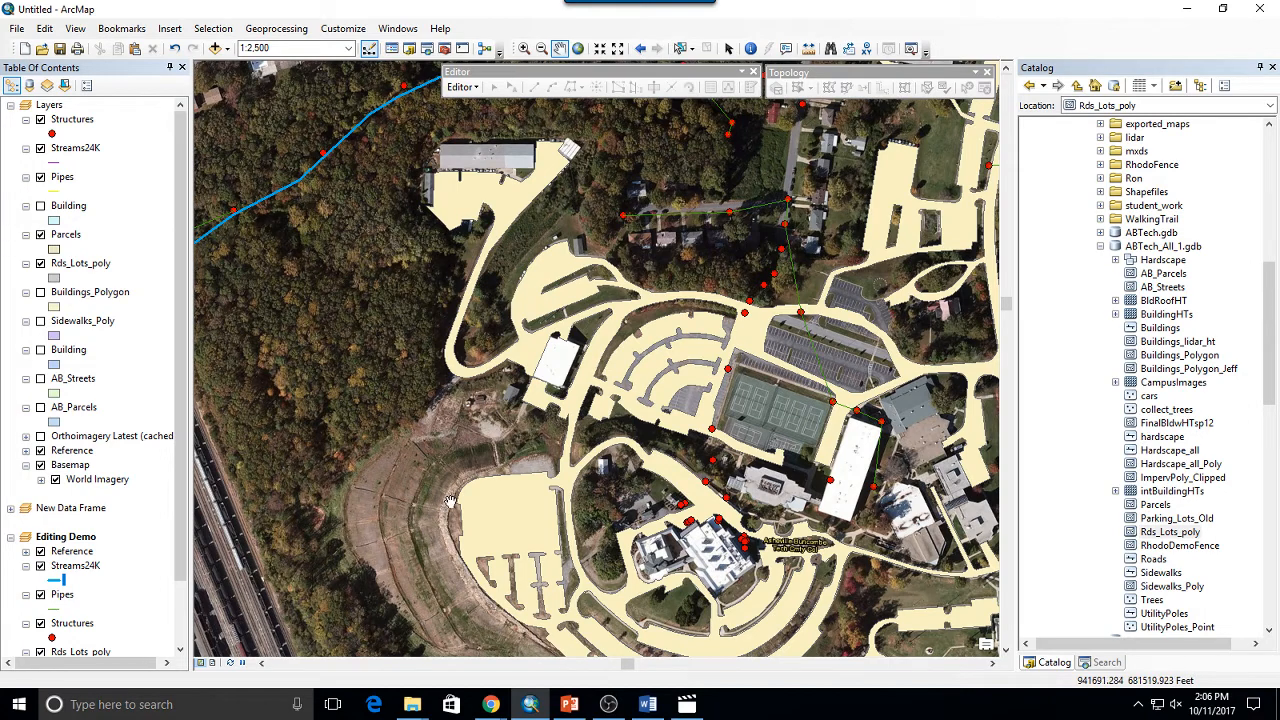
pyautogui.moveTo(521, 572); pyautogui.dragTo(519, 420)
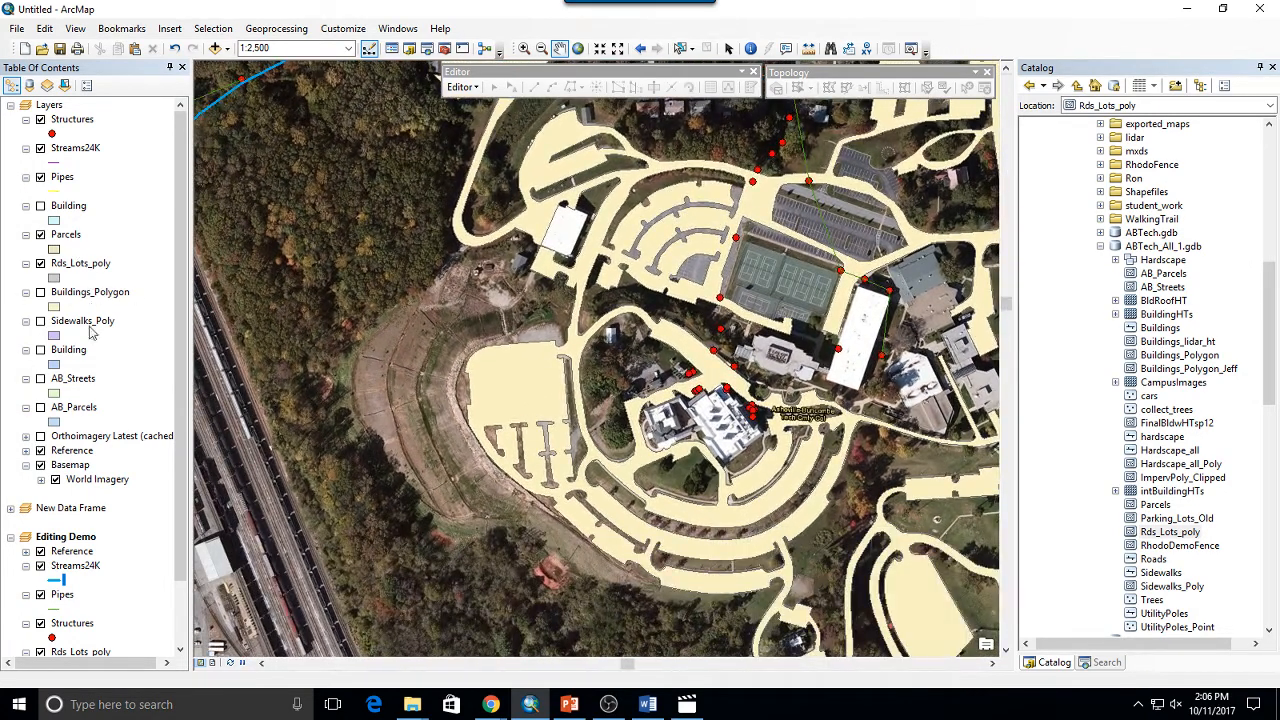
pyautogui.click(10, 105)
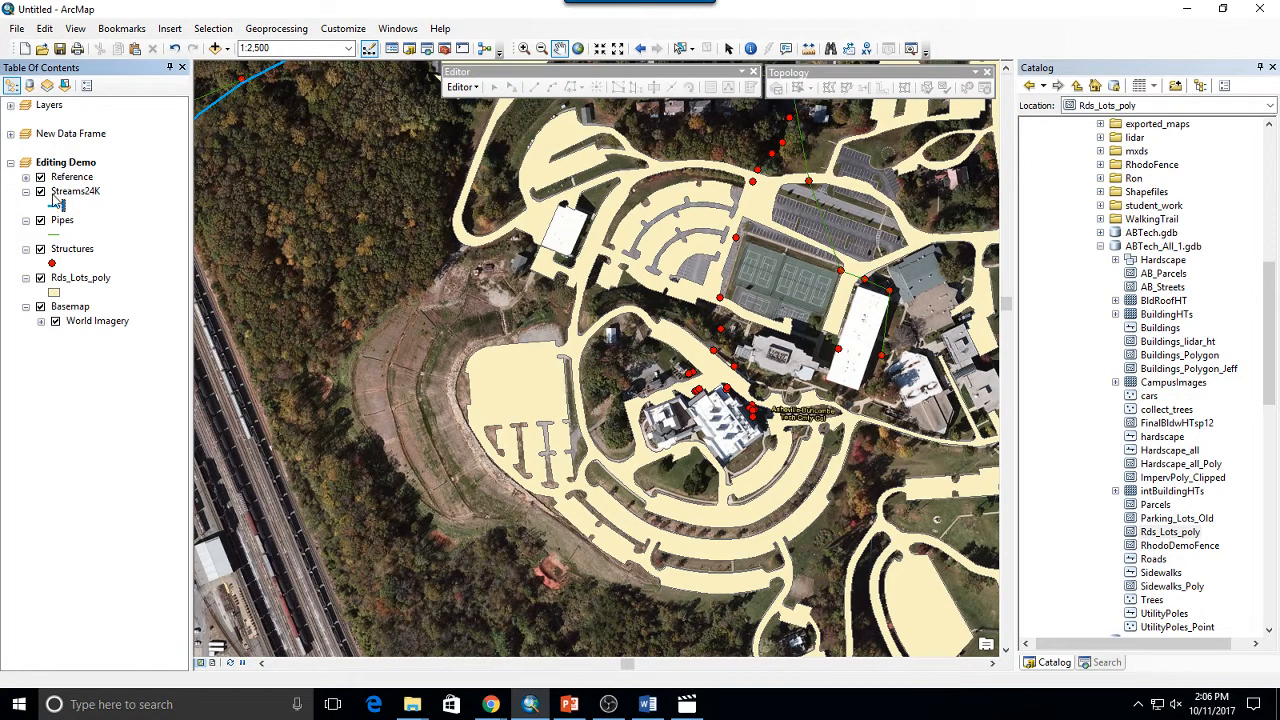
pyautogui.click(62, 279)
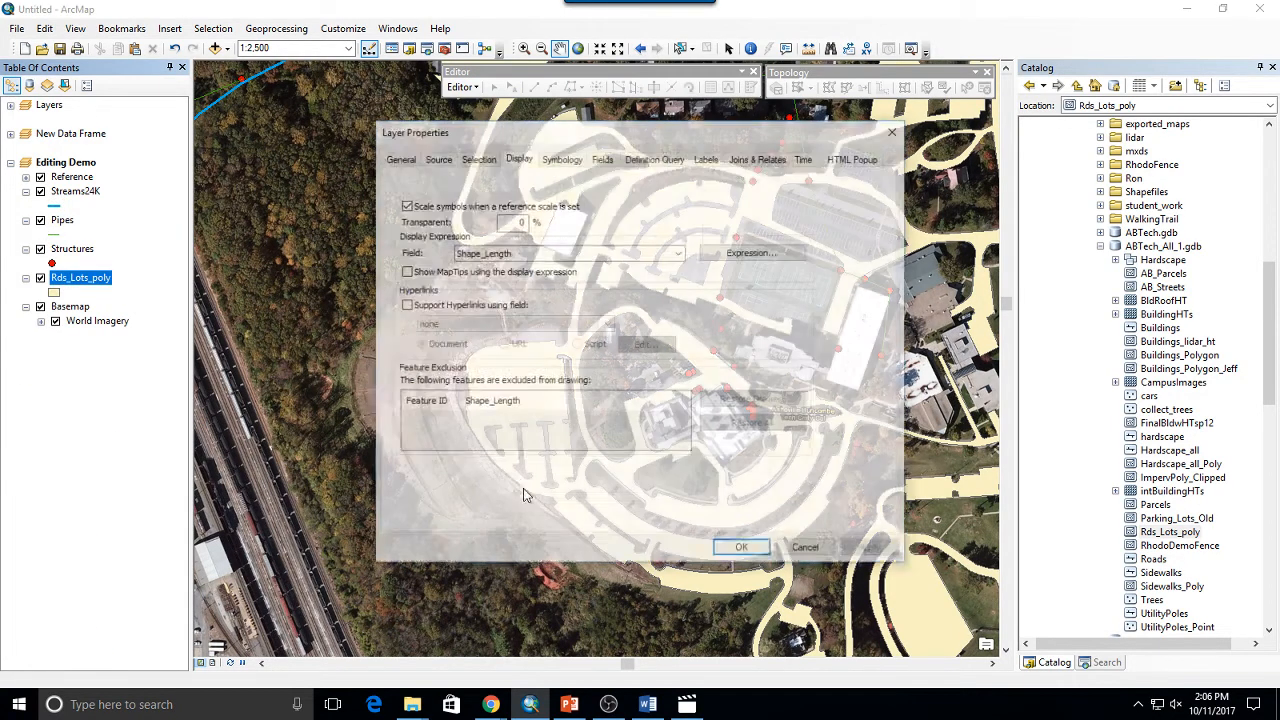
pyautogui.click(514, 218)
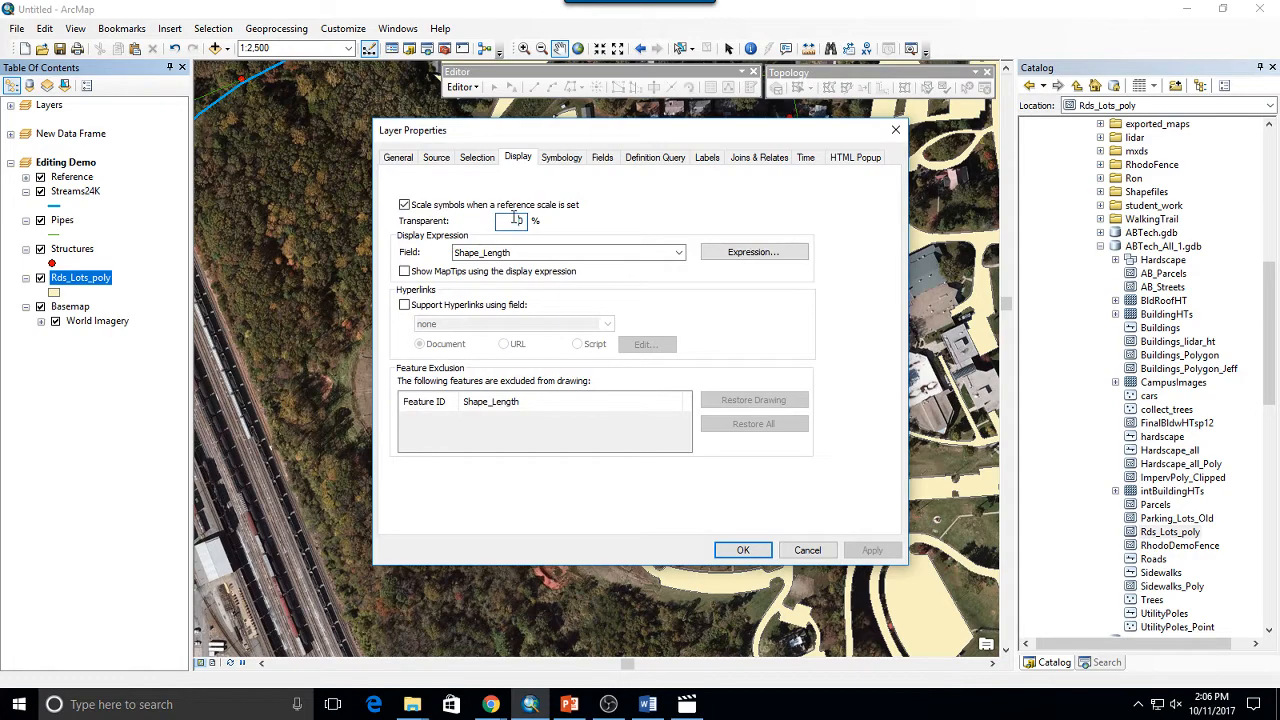
pyautogui.write('3')
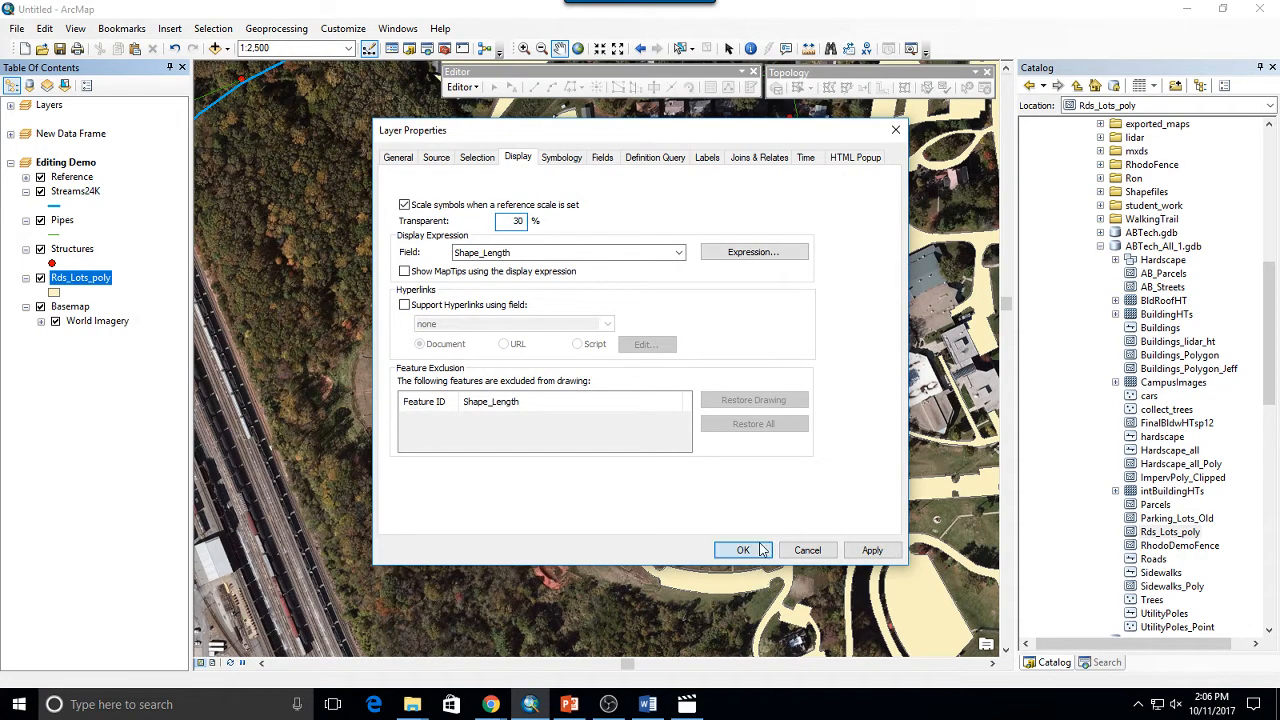
pyautogui.click(743, 550)
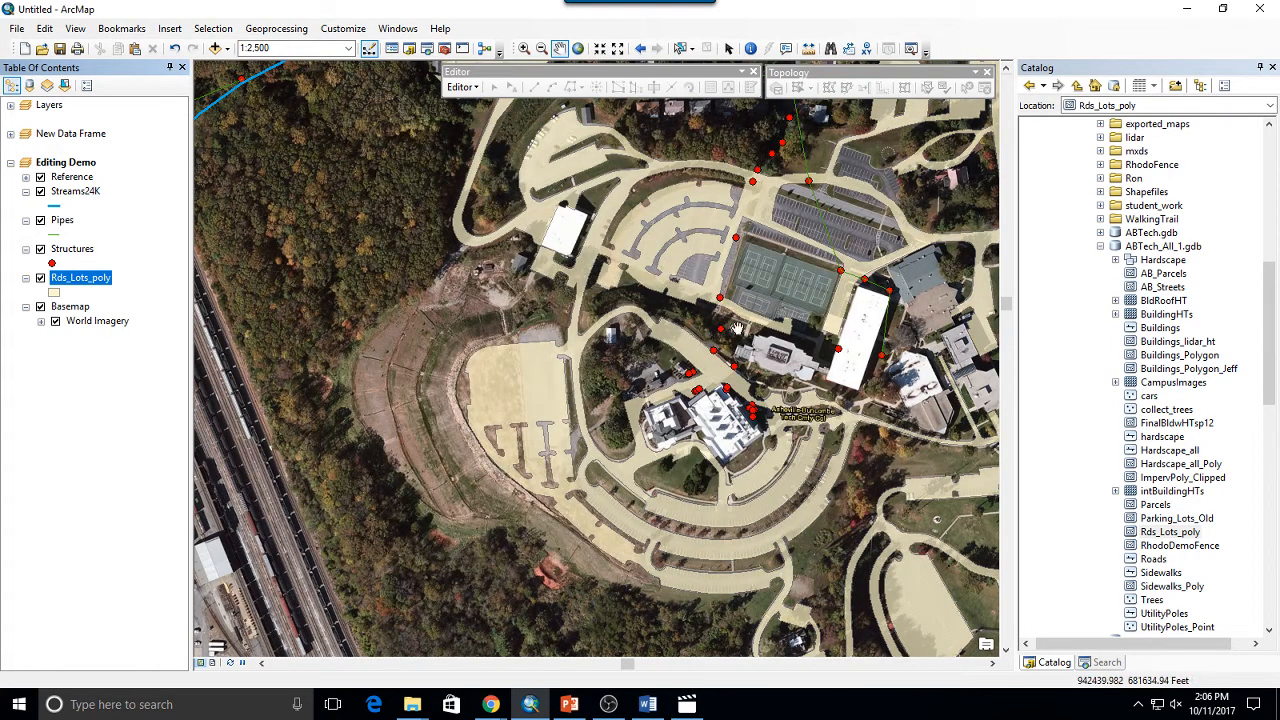
# Step: Start adding data to the Editing Demo data frame and browse to the GIS Servers location
pyautogui.moveTo(766, 256); pyautogui.dragTo(690, 324)
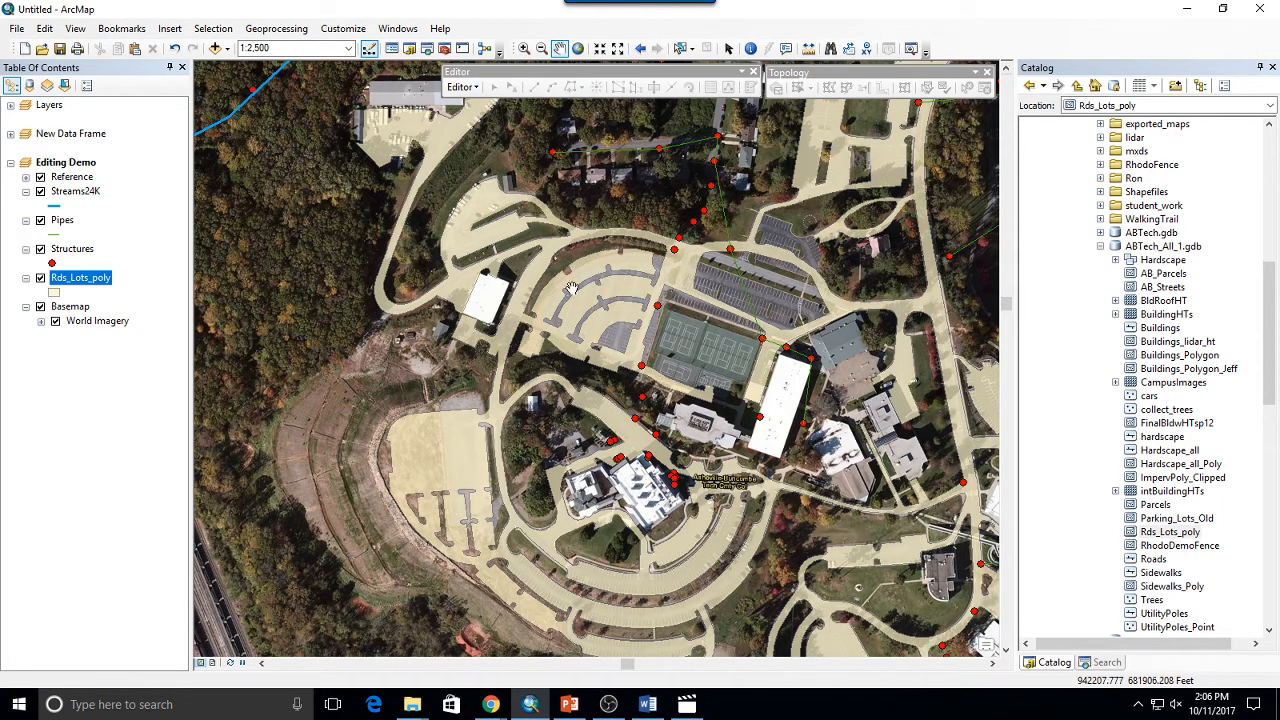
pyautogui.scroll(-1, 699, 327)
pyautogui.scroll(5, 699, 327)
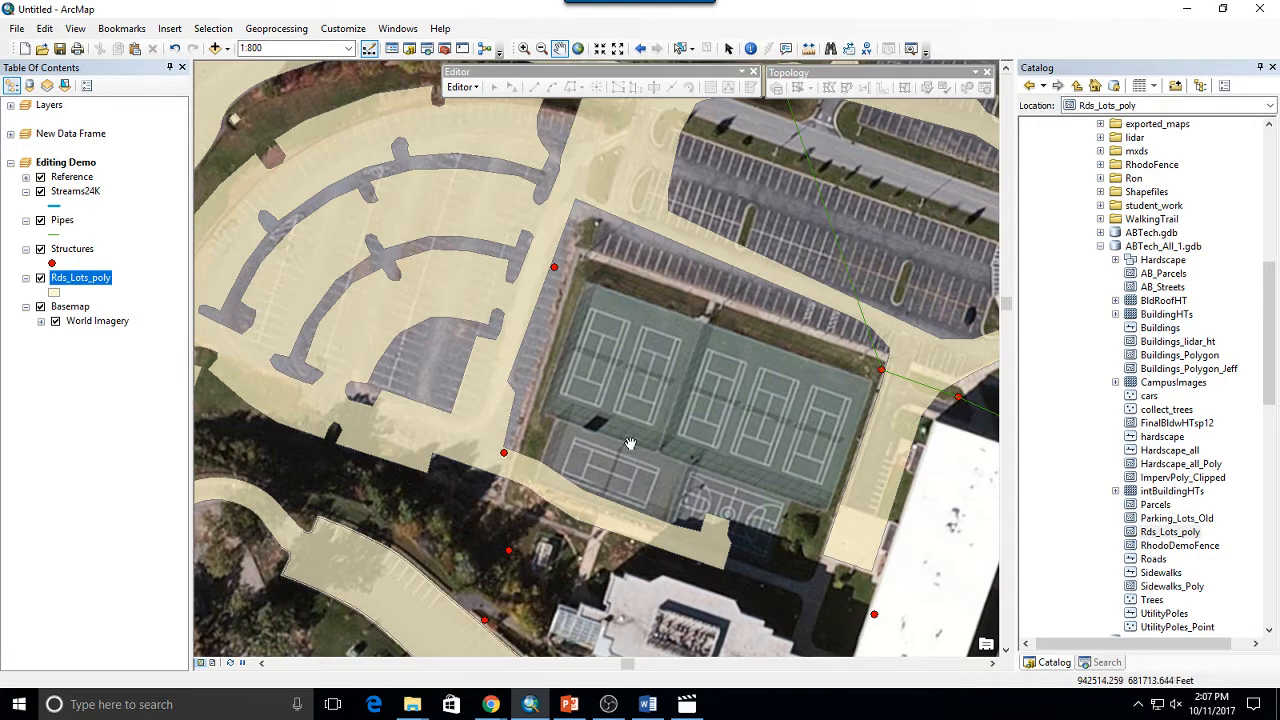
pyautogui.scroll(-2, 634, 440)
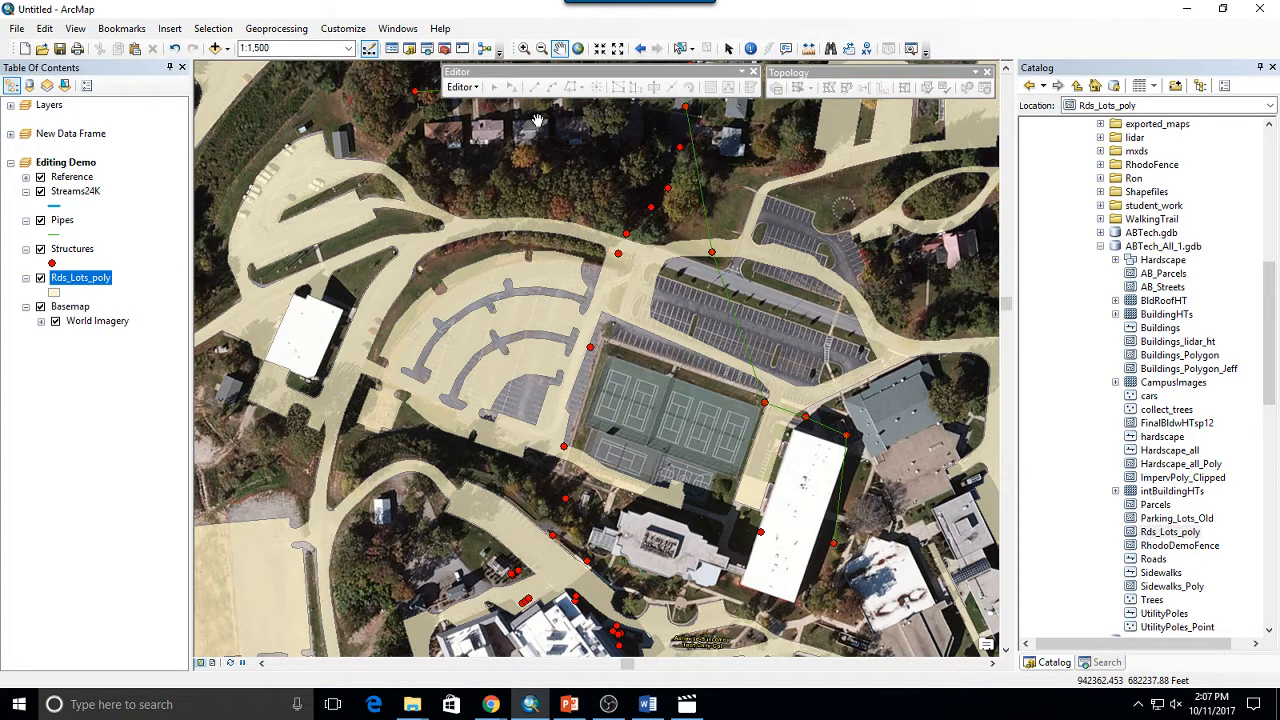
pyautogui.click(227, 49)
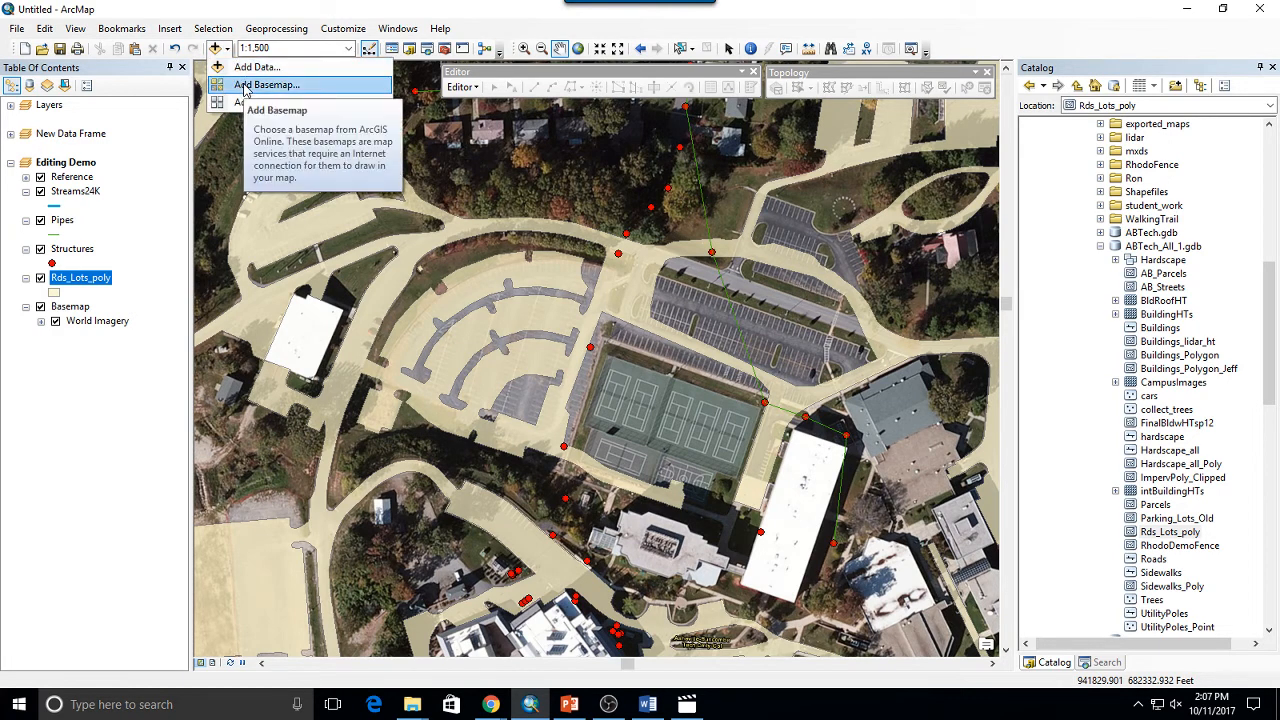
pyautogui.click(216, 52)
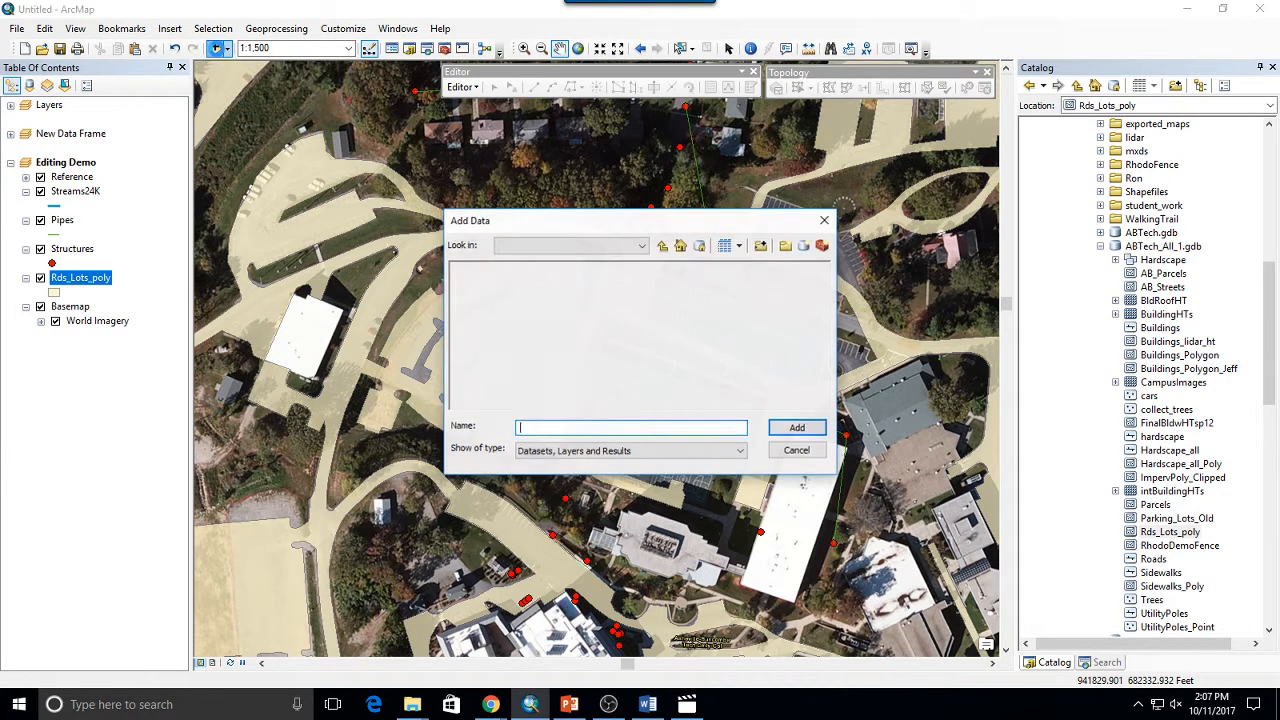
pyautogui.click(643, 245)
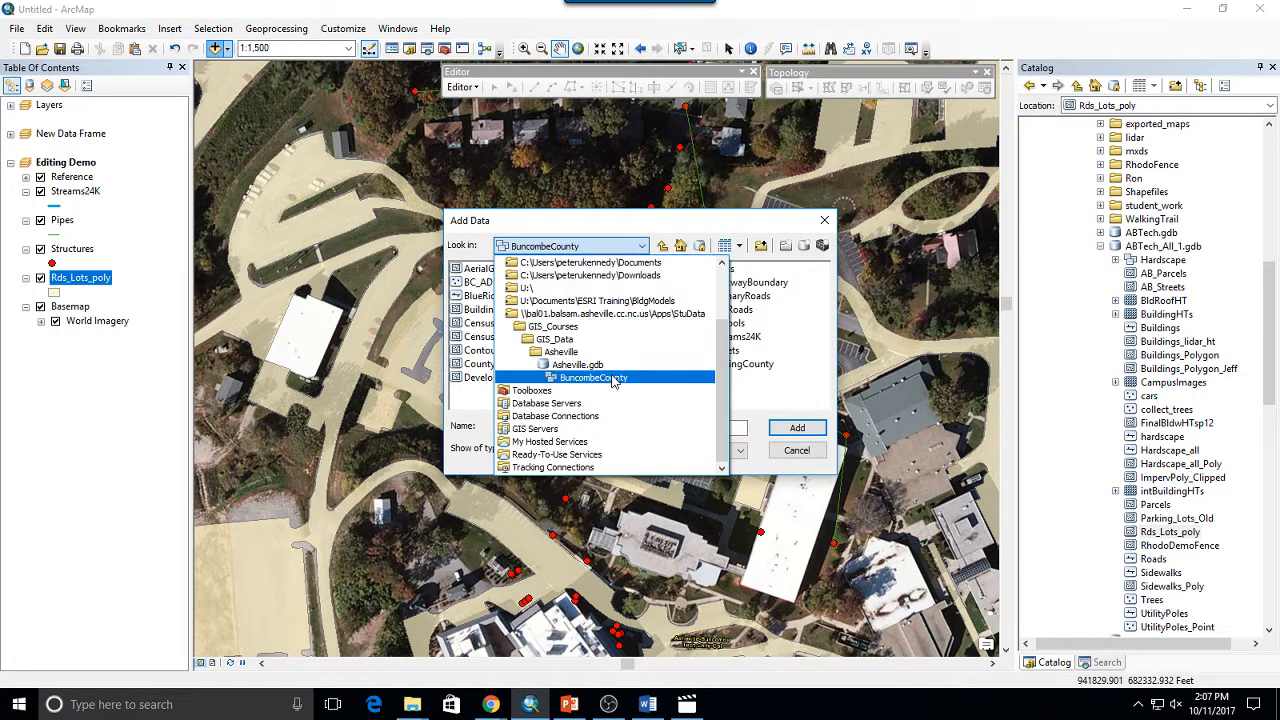
pyautogui.click(555, 429)
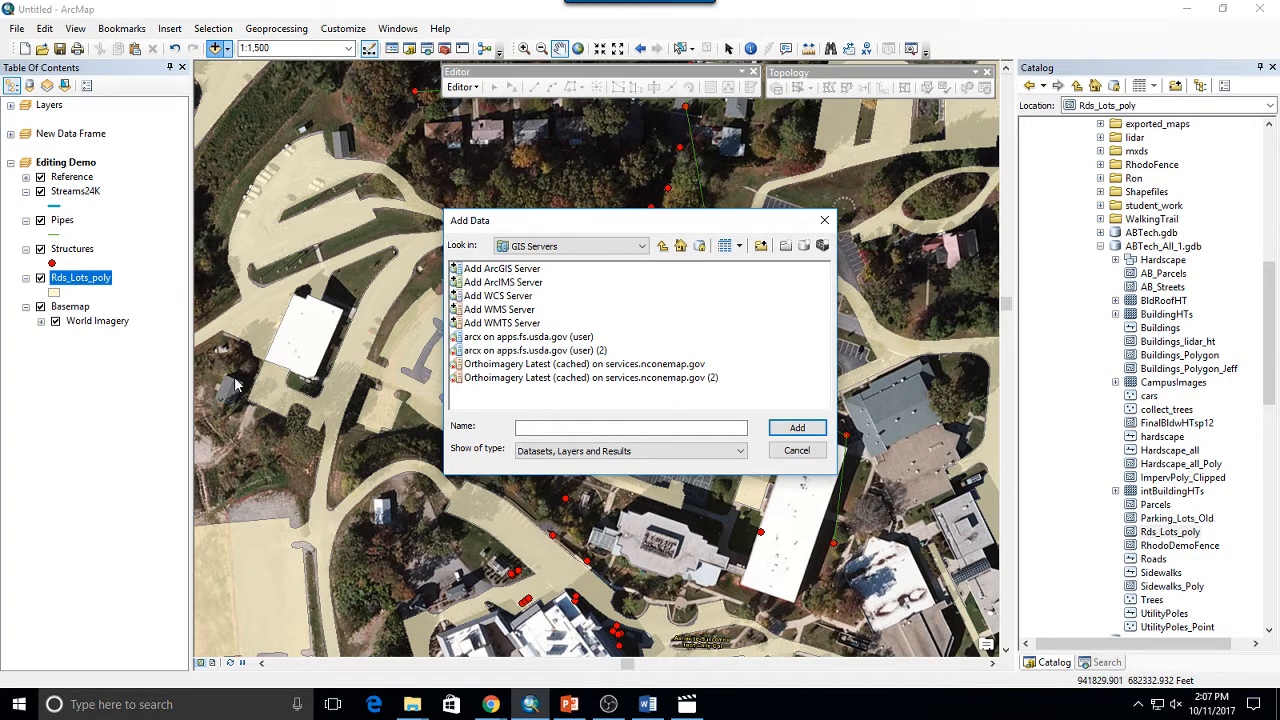
pyautogui.doubleClick(529, 314)
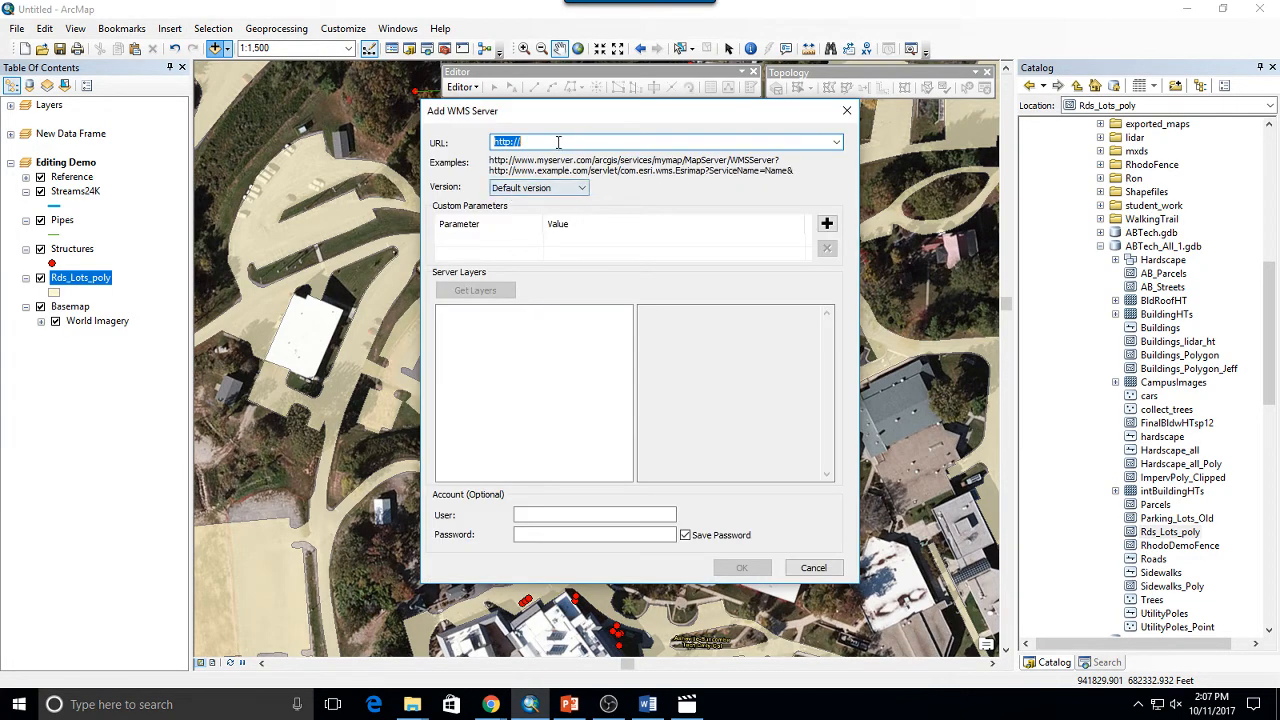
pyautogui.hotkey('ctrl', 'v')
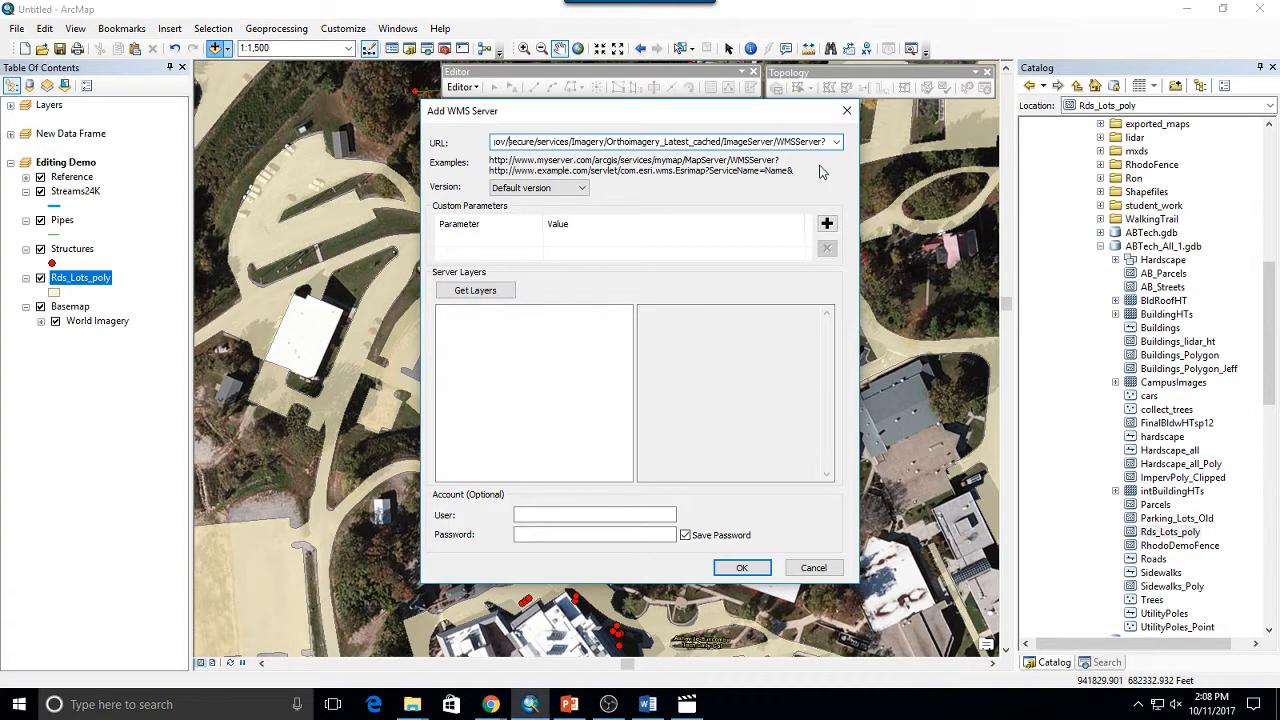
pyautogui.press('Home')
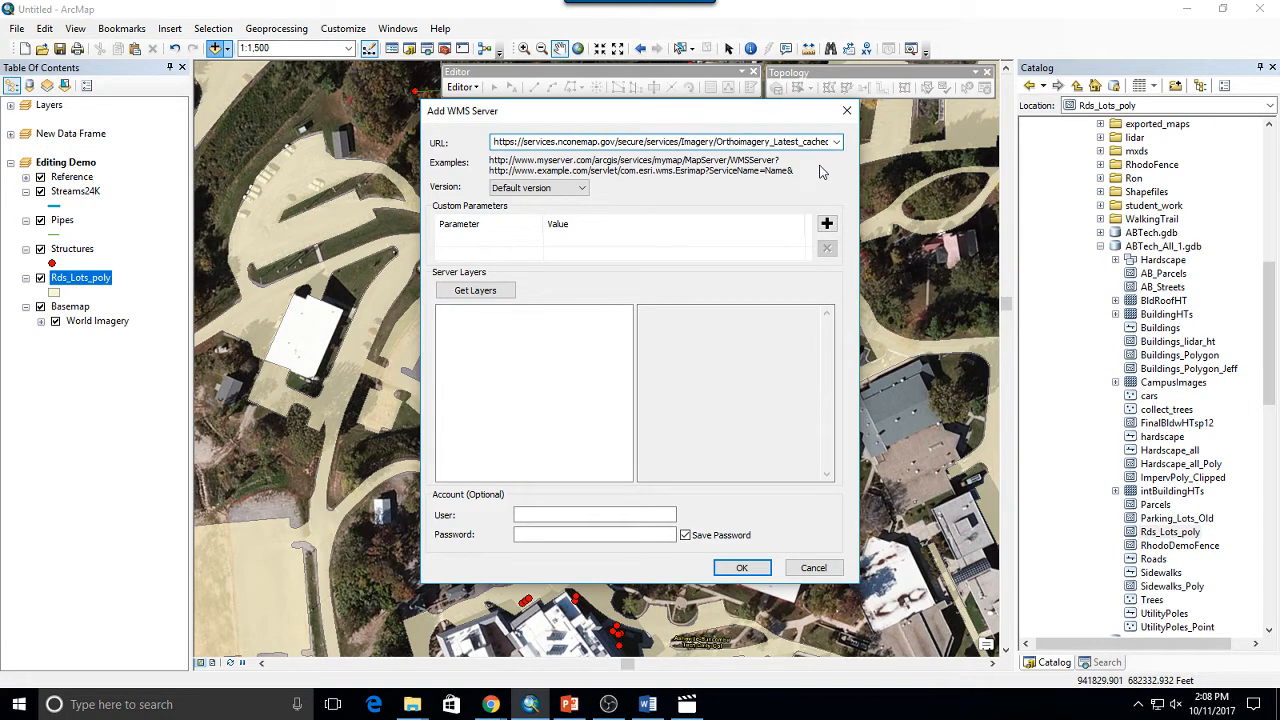
pyautogui.press('Right')
pyautogui.press('Right')
pyautogui.press('Right')
pyautogui.press('Right')
pyautogui.press('Right')
pyautogui.click(460, 292)
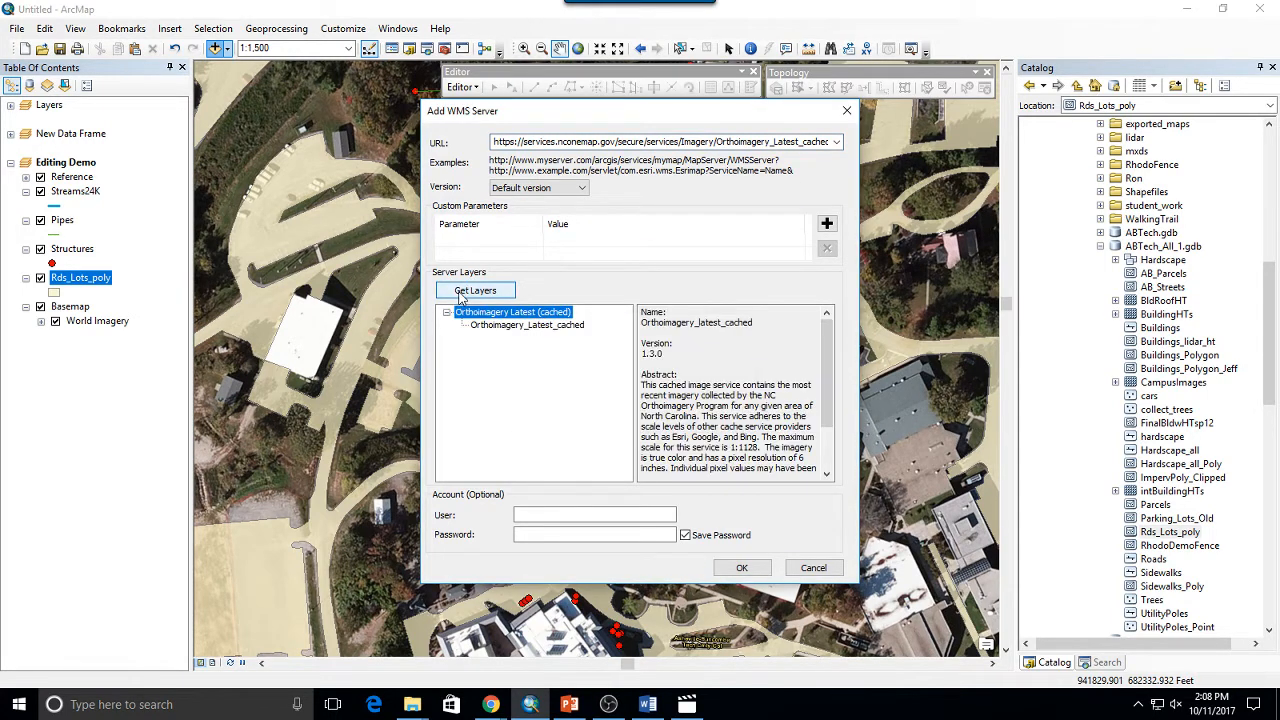
pyautogui.click(527, 326)
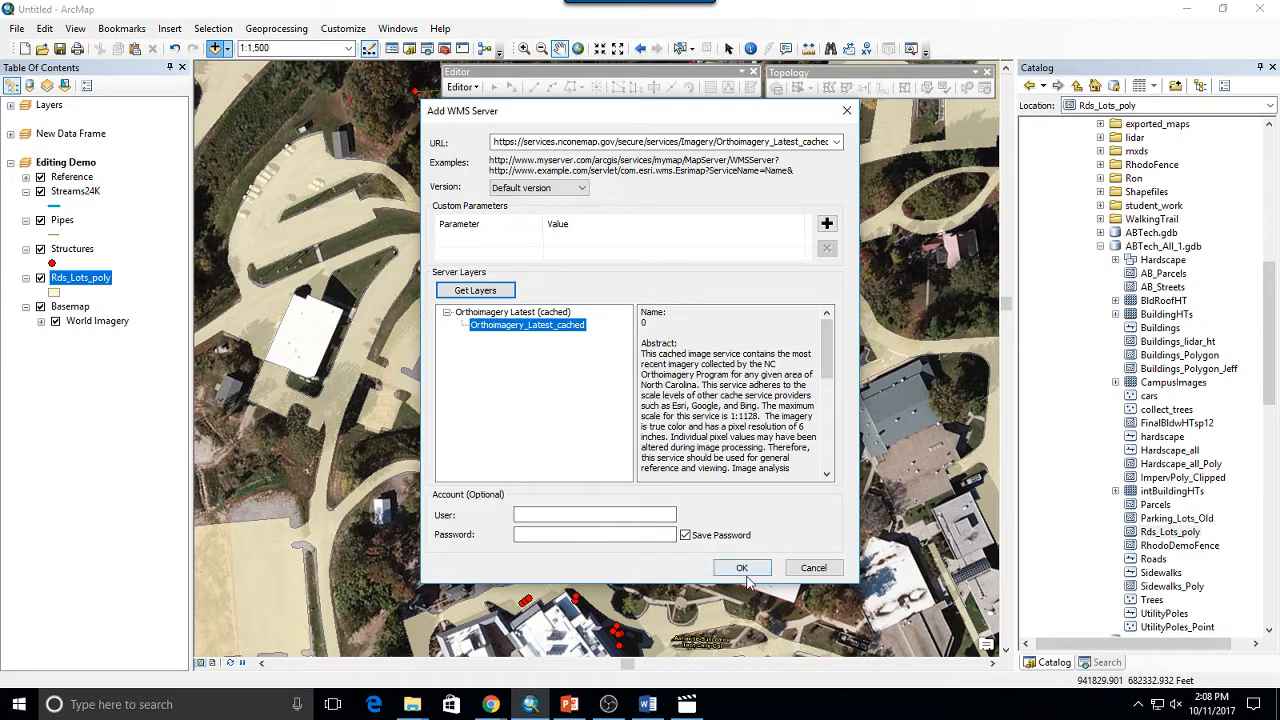
pyautogui.click(813, 567)
# Step: Add the Orthoimagery_Latest_cached layer from the existing services.nconemap.gov connection and dismiss the coordinate system warning
pyautogui.click(580, 365)
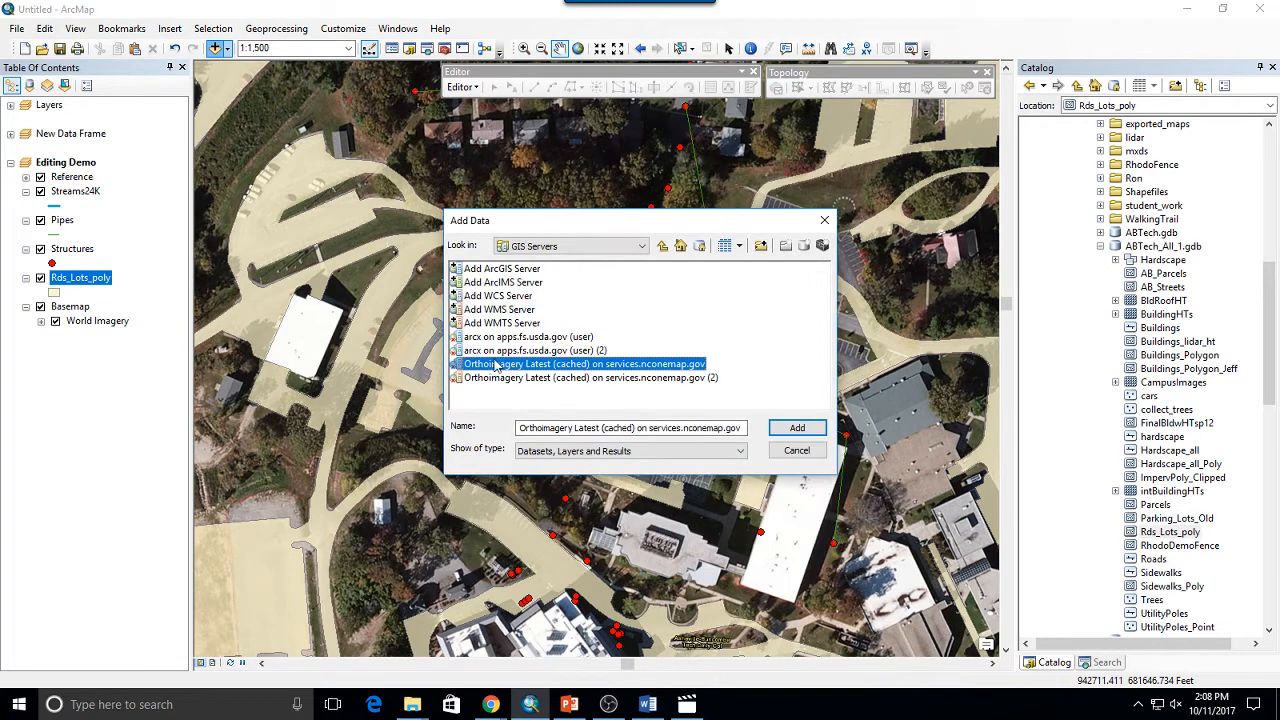
pyautogui.doubleClick(527, 369)
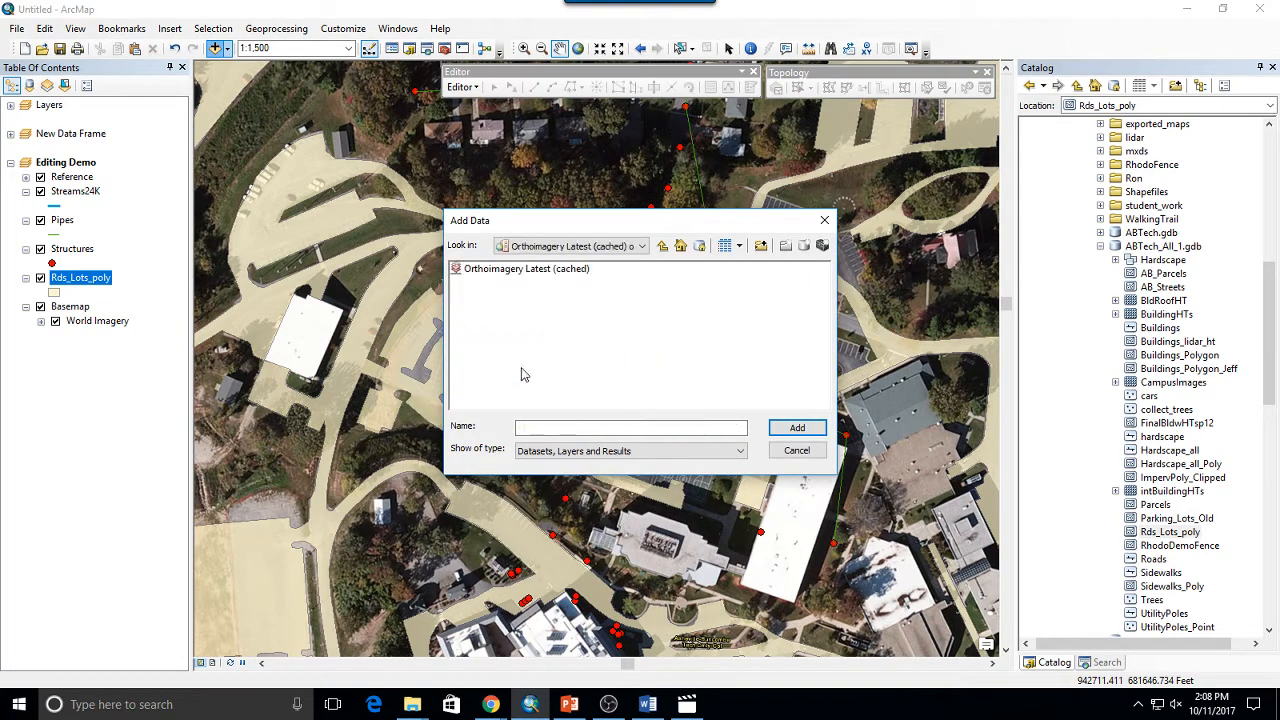
pyautogui.click(492, 279)
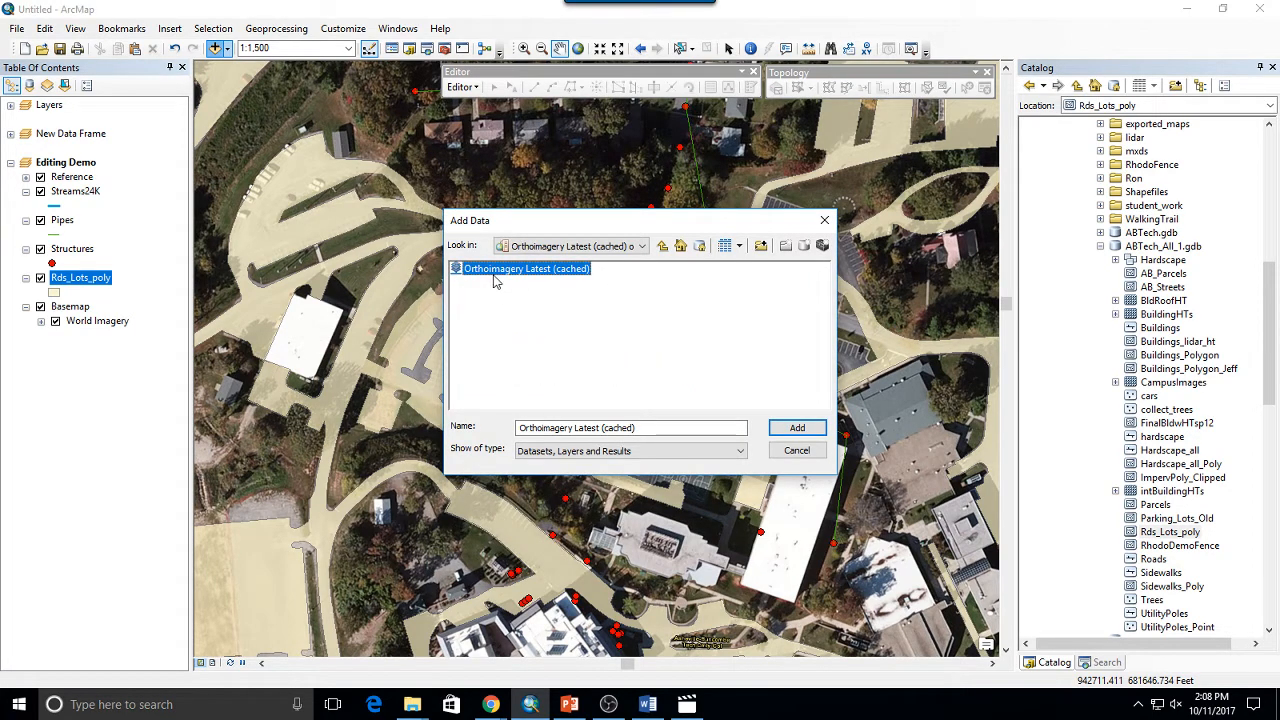
pyautogui.doubleClick(492, 270)
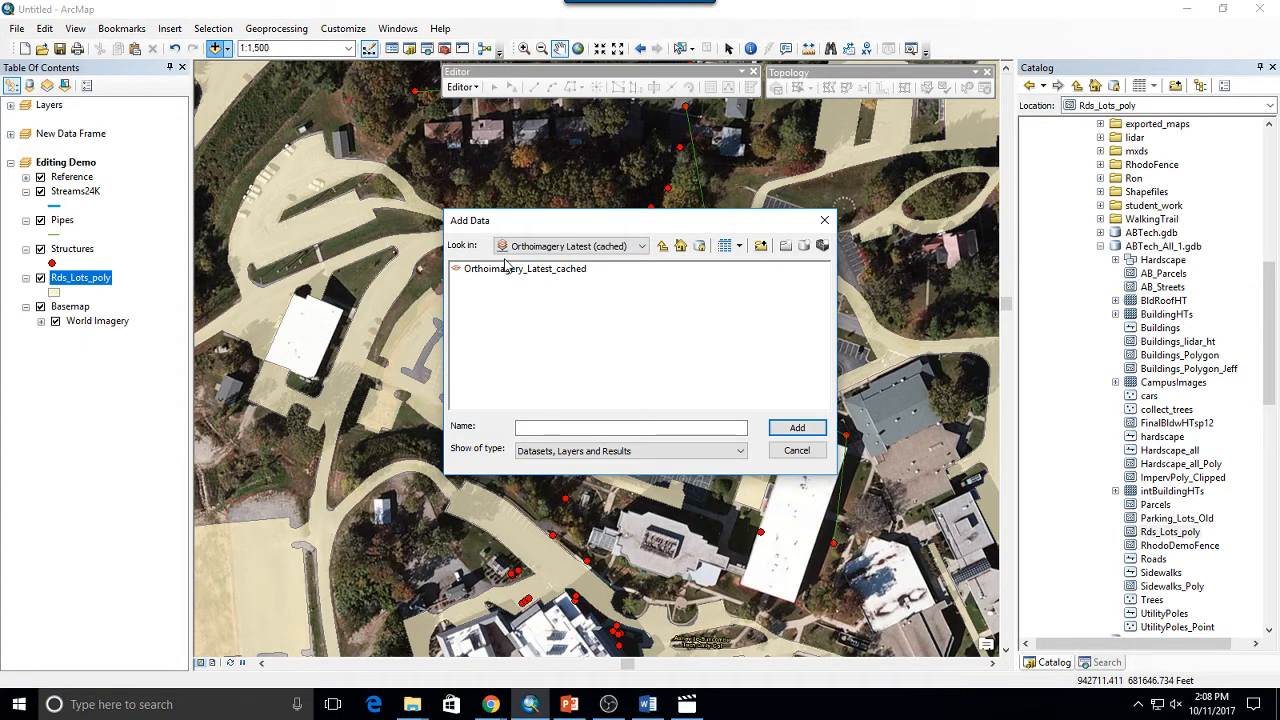
pyautogui.doubleClick(508, 268)
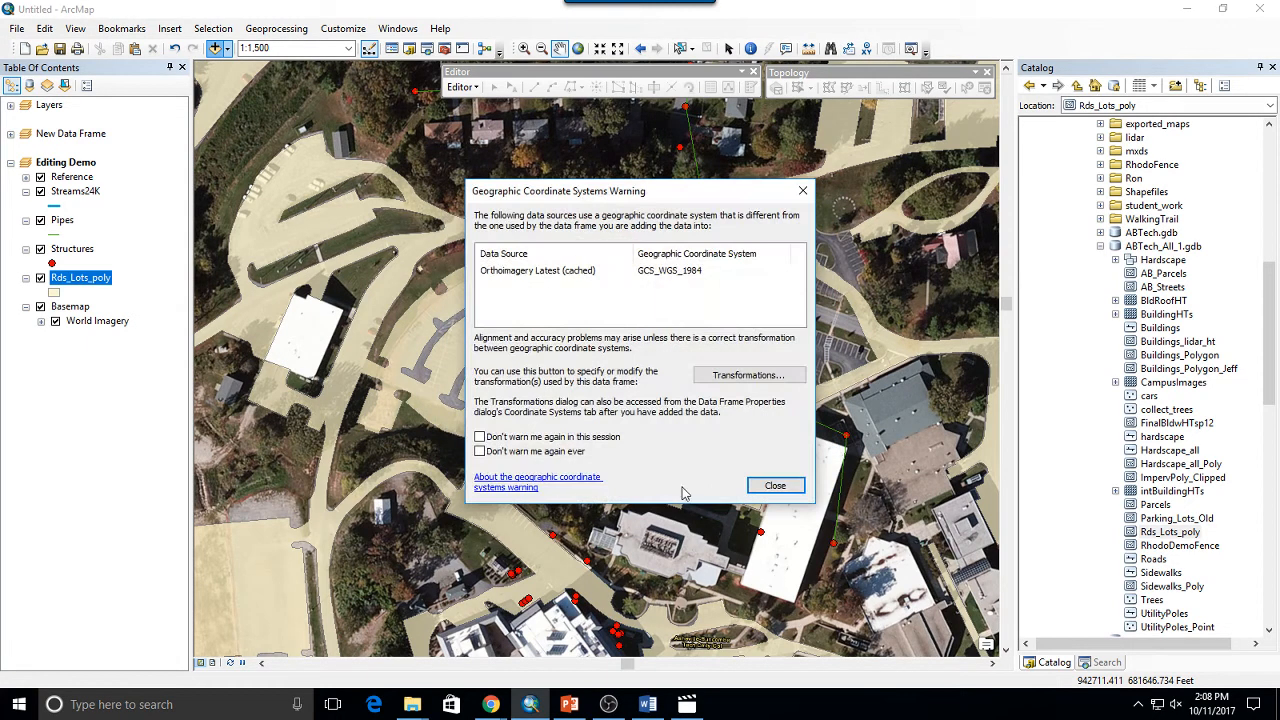
pyautogui.click(784, 485)
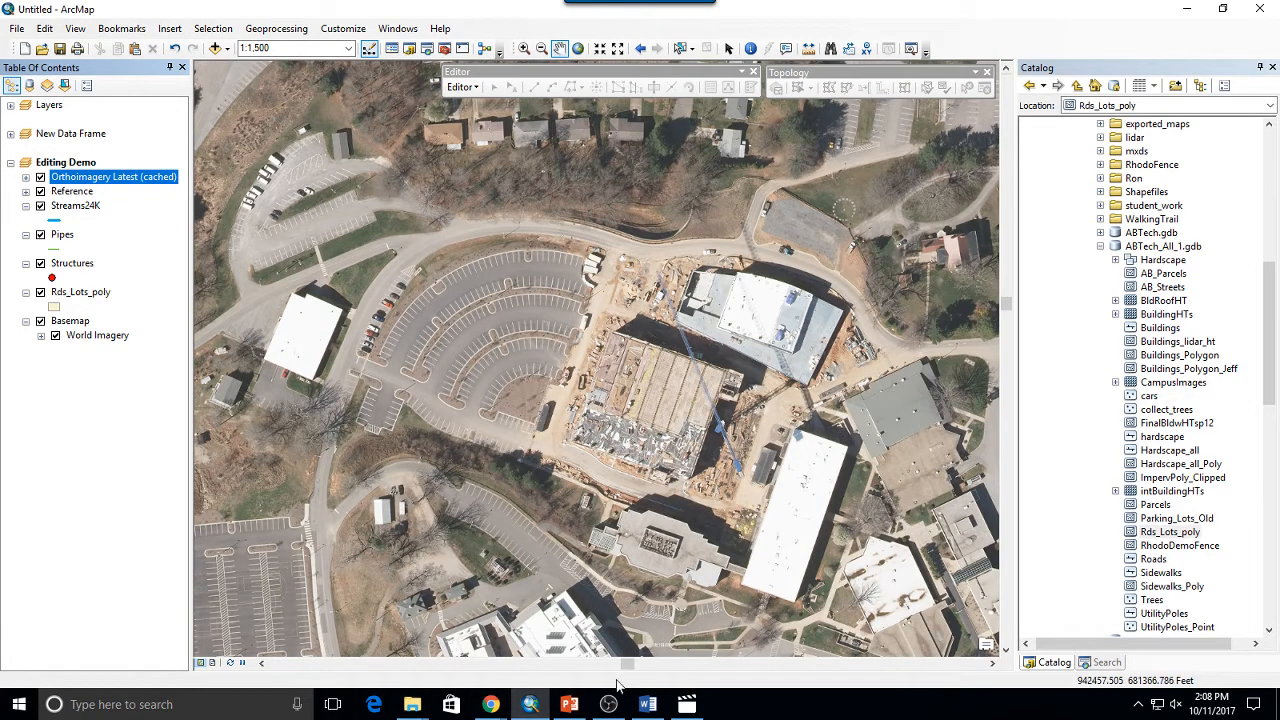
# Step: Switch to Chrome, open maps.google.com and show the Asheville-Buncombe Technical Community College campus in satellite view
pyautogui.moveTo(495, 705)
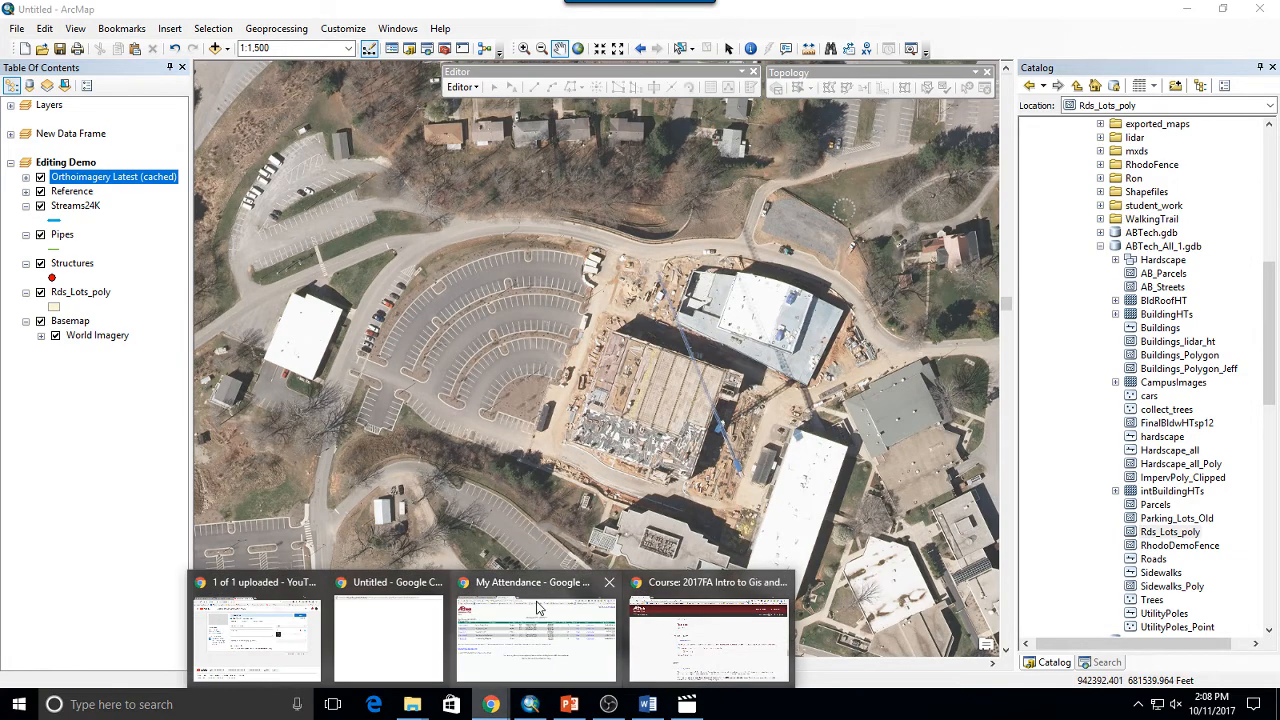
pyautogui.click(538, 635)
pyautogui.click(342, 38)
pyautogui.write('maps.google.com')
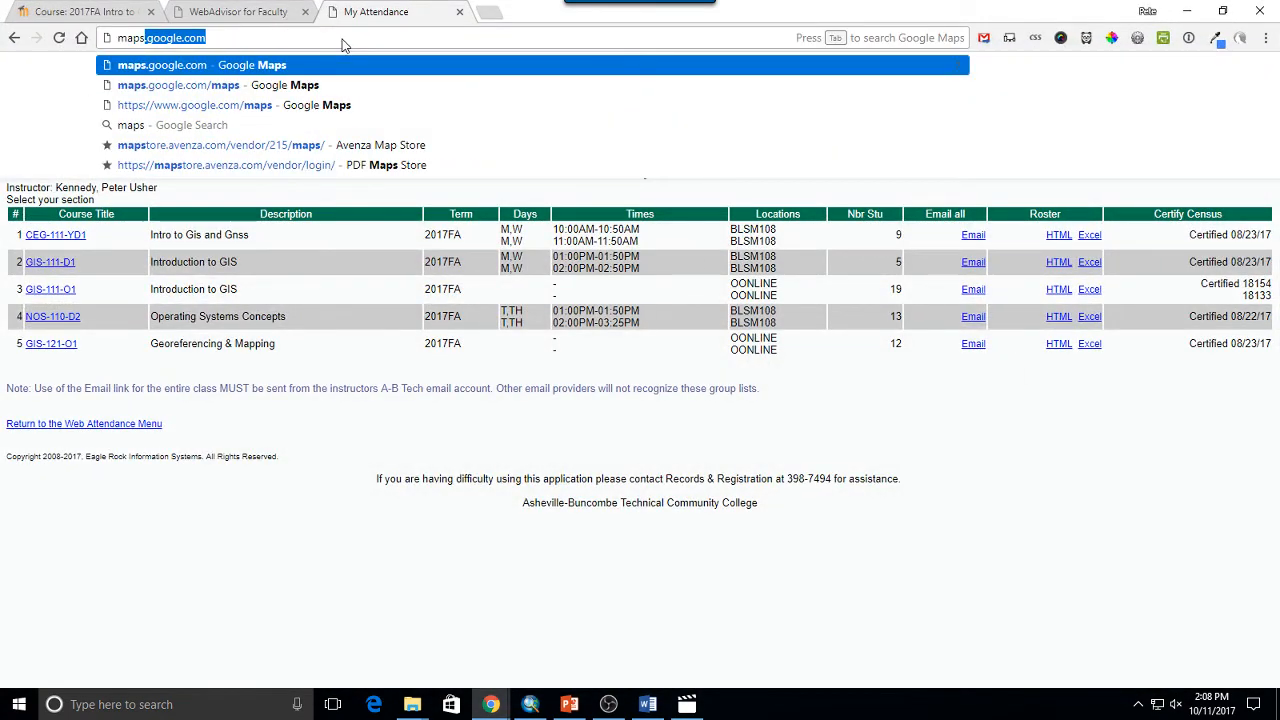
pyautogui.press('Return')
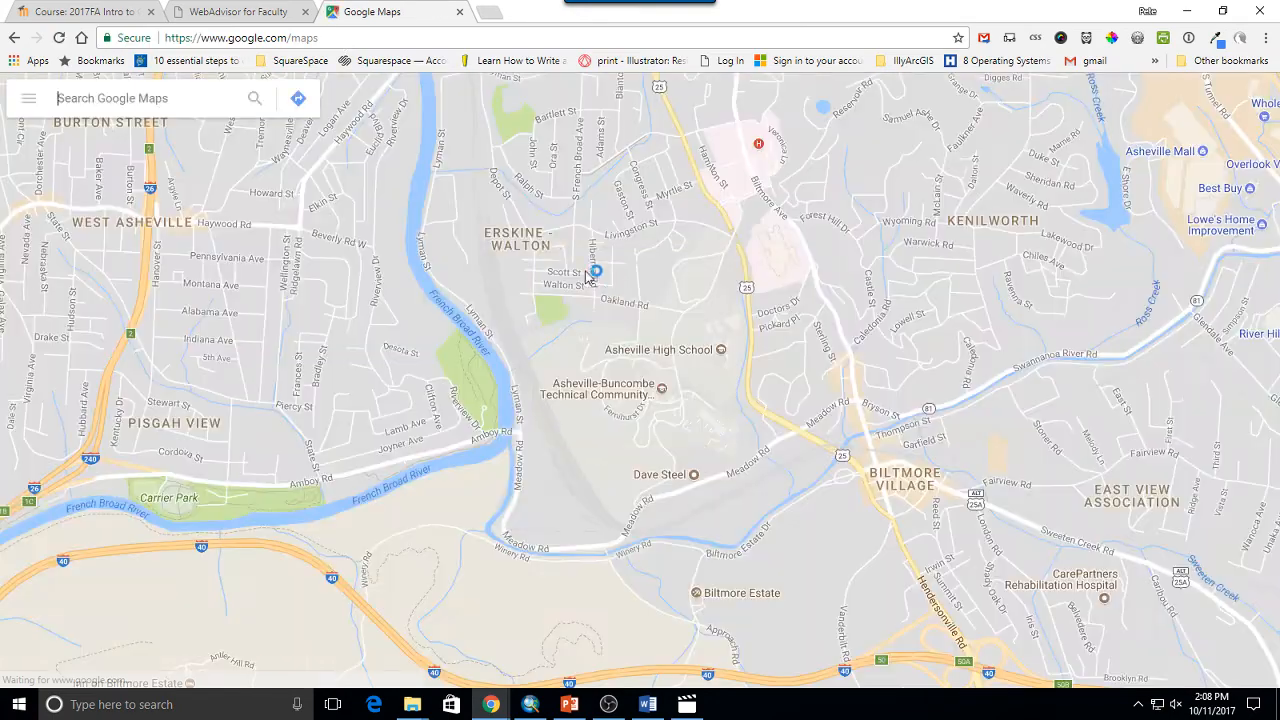
pyautogui.scroll(3, 703, 451)
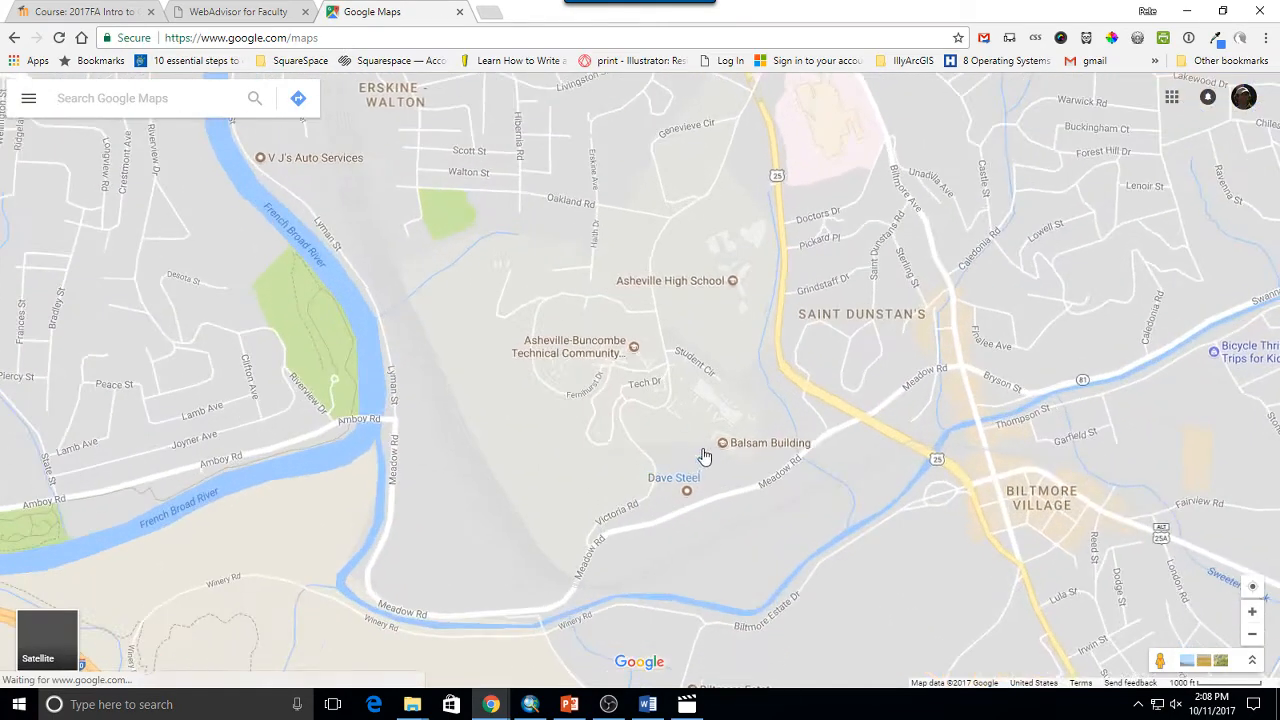
pyautogui.moveTo(711, 337); pyautogui.dragTo(648, 535)
pyautogui.scroll(1, 677, 437)
pyautogui.moveTo(594, 403); pyautogui.dragTo(746, 464)
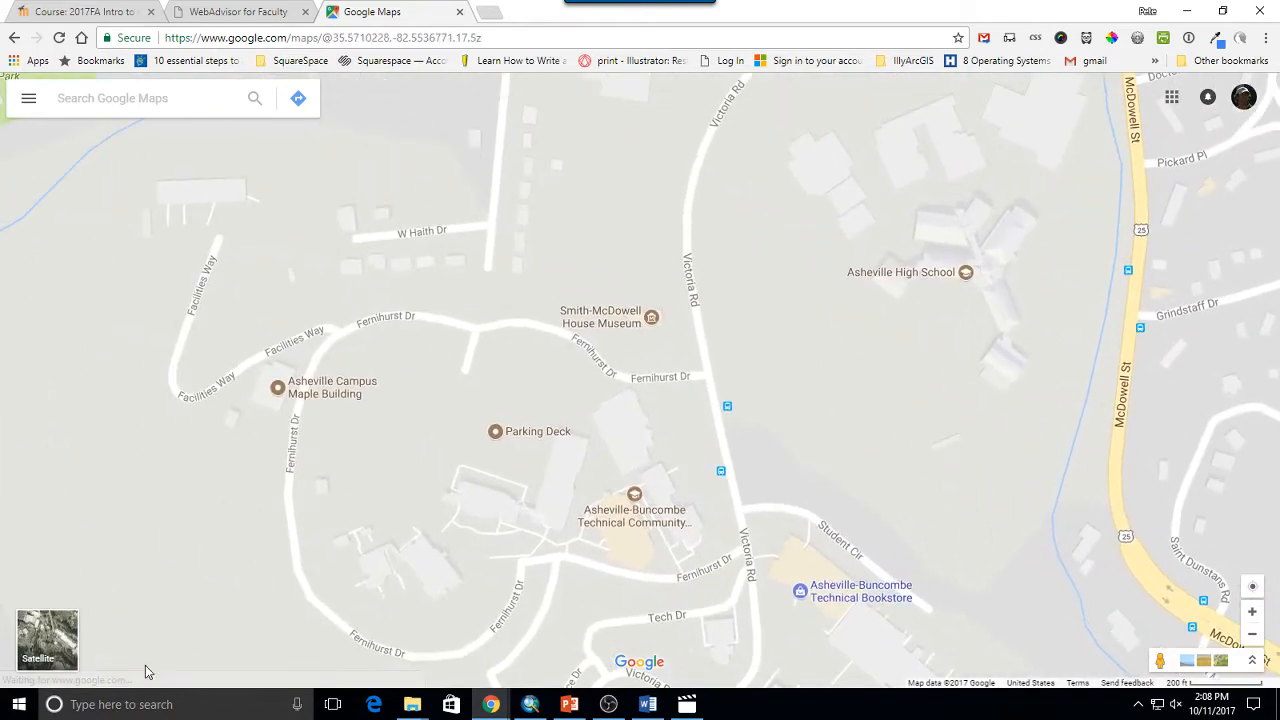
pyautogui.click(44, 637)
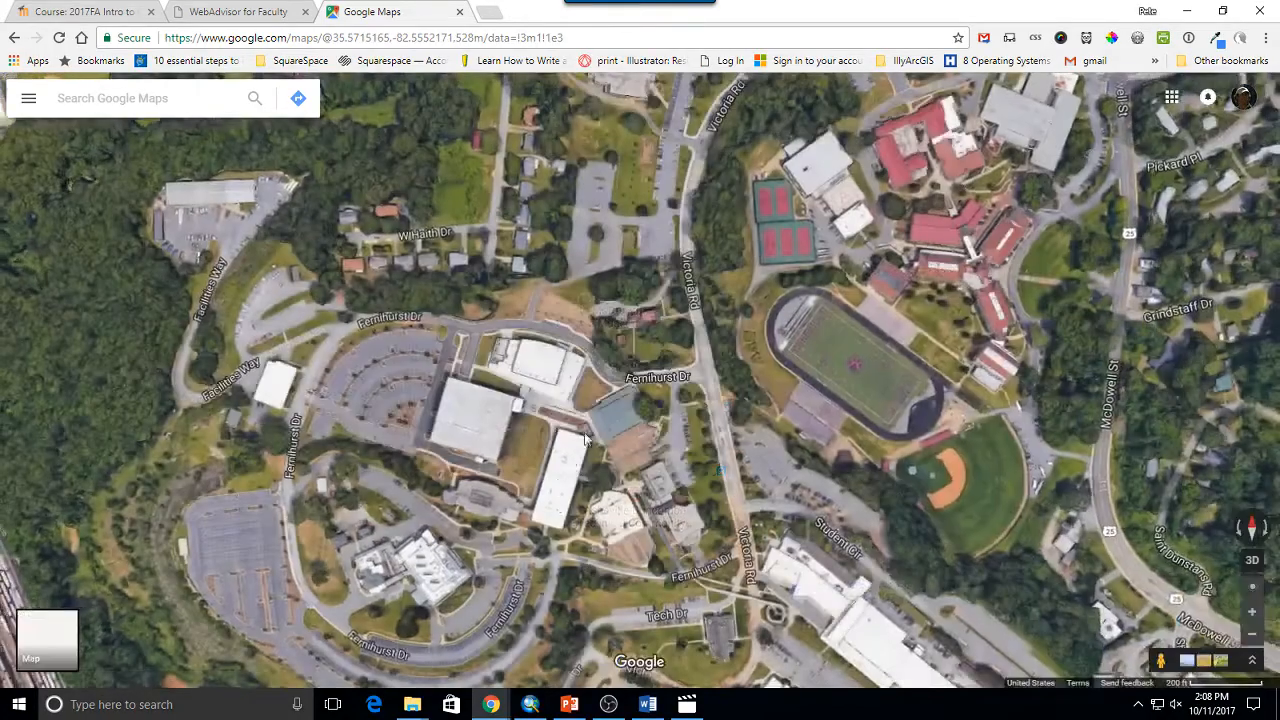
# Step: Examine the campus satellite imagery around the parking deck, conference center, parking lots and Fernihurst Dr
pyautogui.scroll(1, 691, 530)
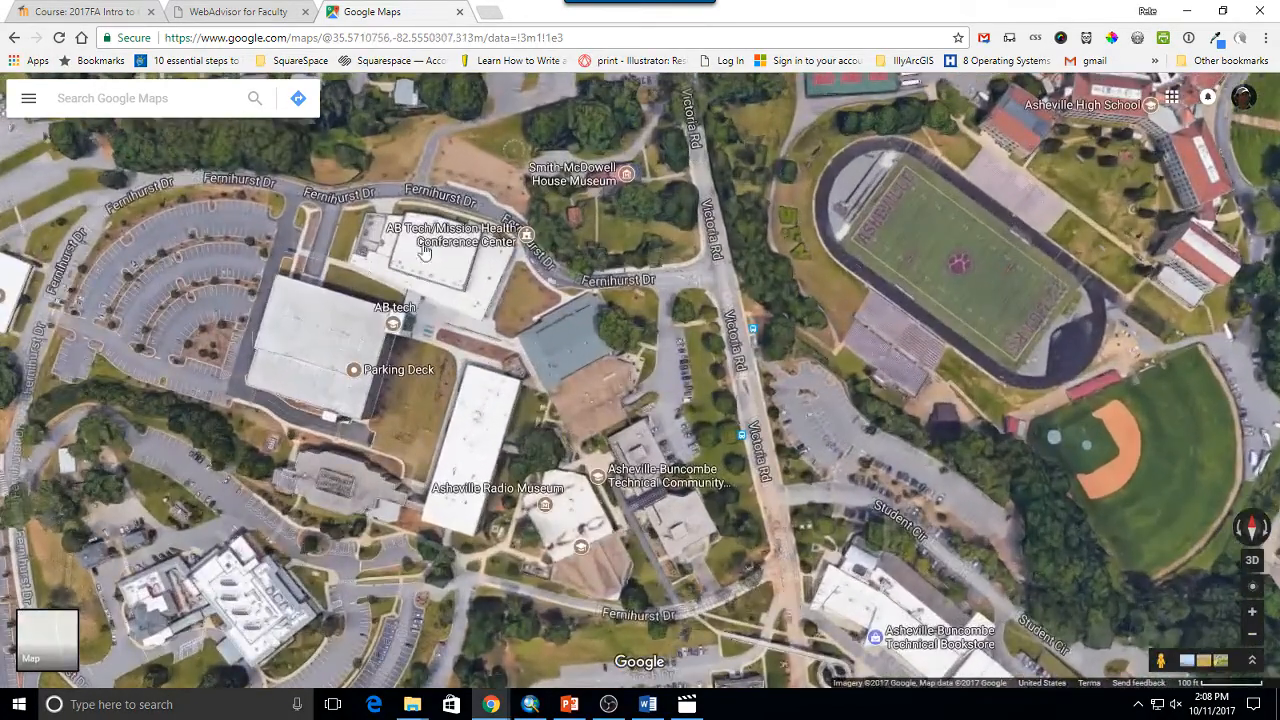
pyautogui.moveTo(393, 332); pyautogui.dragTo(592, 430)
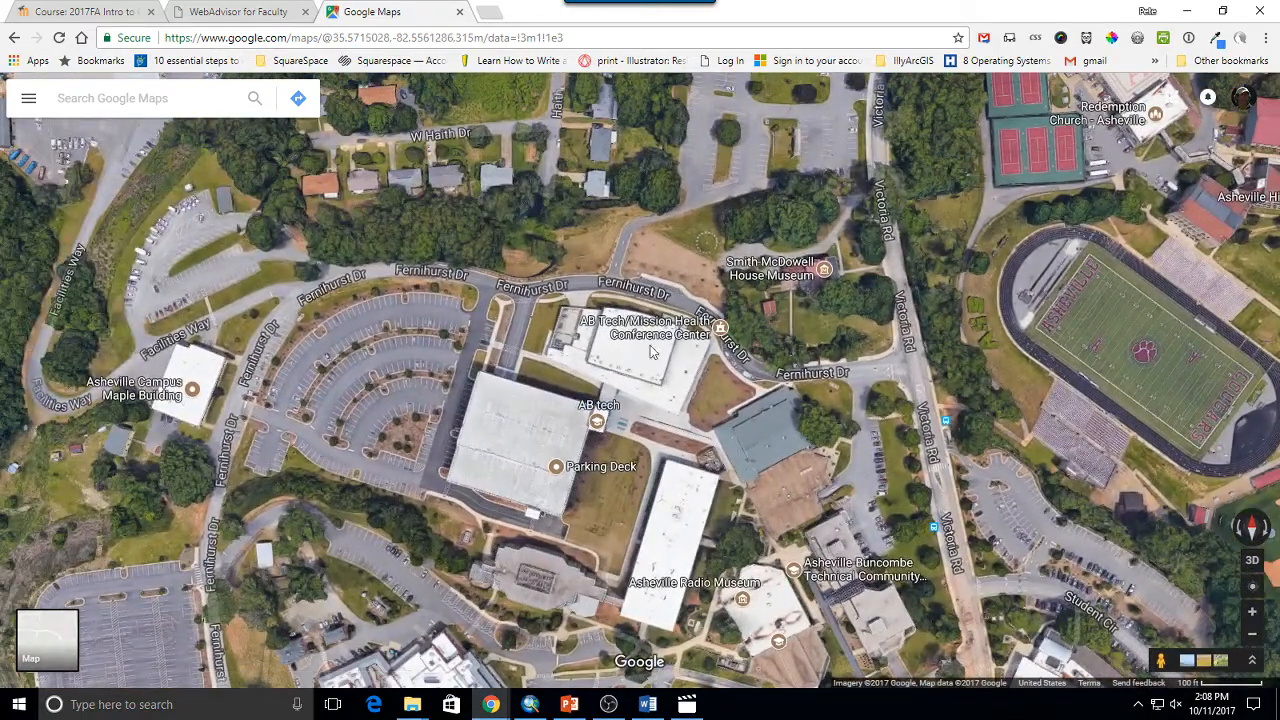
pyautogui.scroll(2, 538, 373)
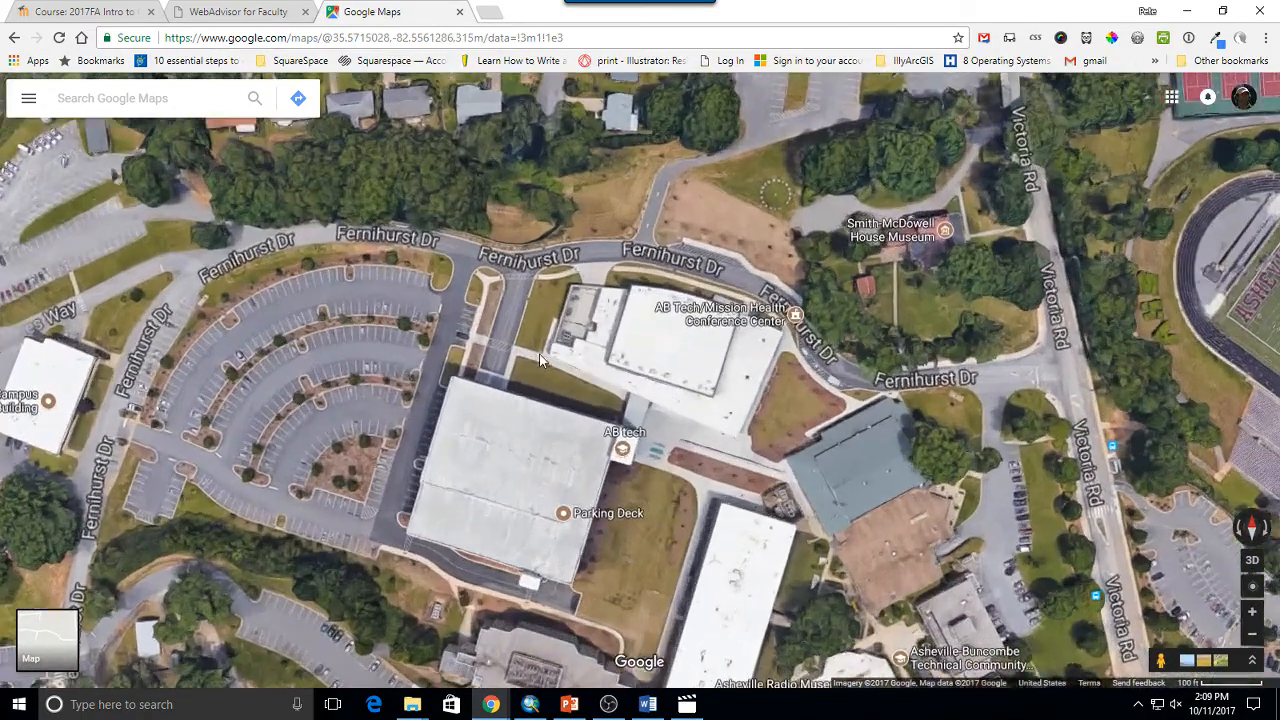
pyautogui.moveTo(538, 373); pyautogui.dragTo(233, 80)
pyautogui.moveTo(420, 290); pyautogui.dragTo(643, 149)
pyautogui.moveTo(628, 441); pyautogui.dragTo(213, 621)
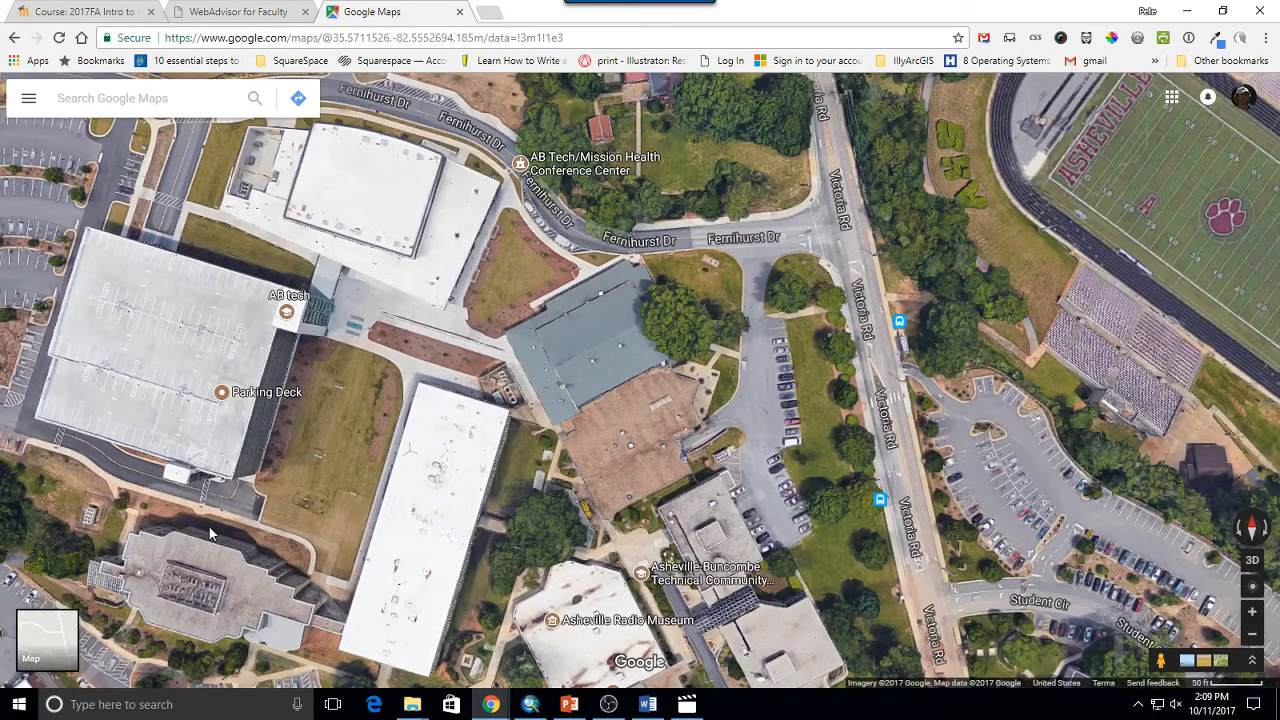
pyautogui.moveTo(210, 535); pyautogui.dragTo(1060, 91)
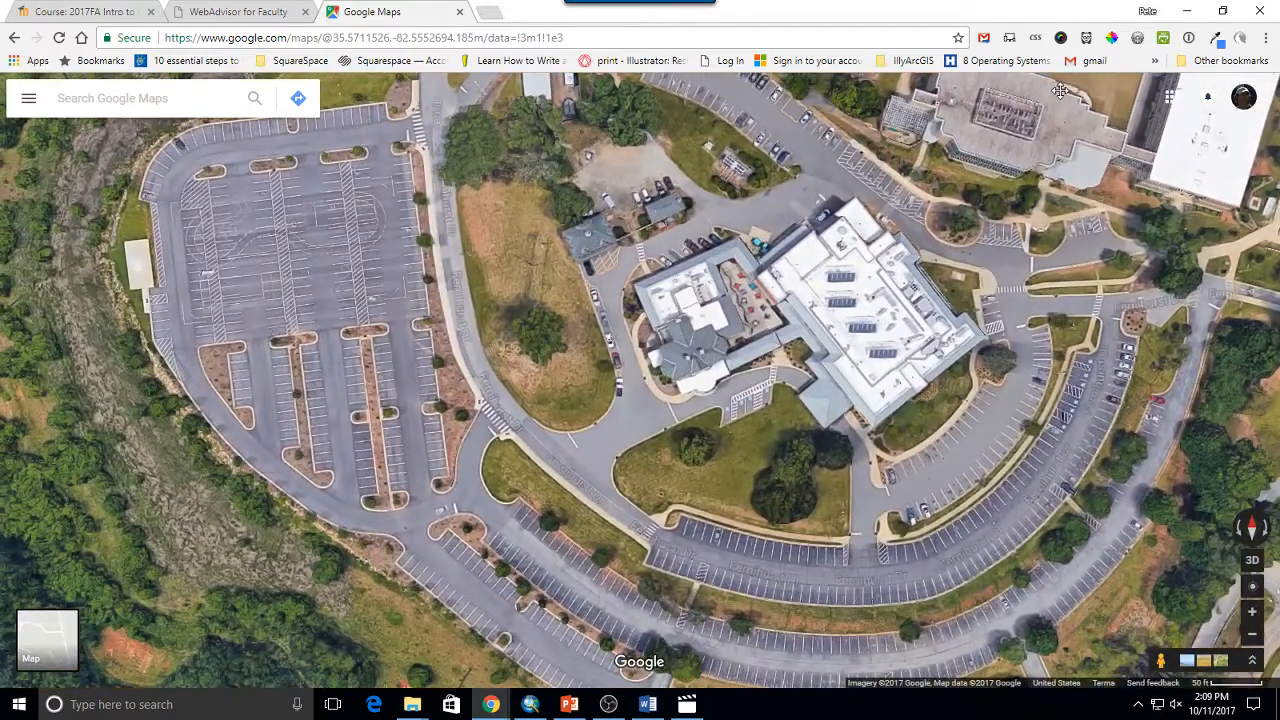
pyautogui.moveTo(985, 393); pyautogui.dragTo(528, 495)
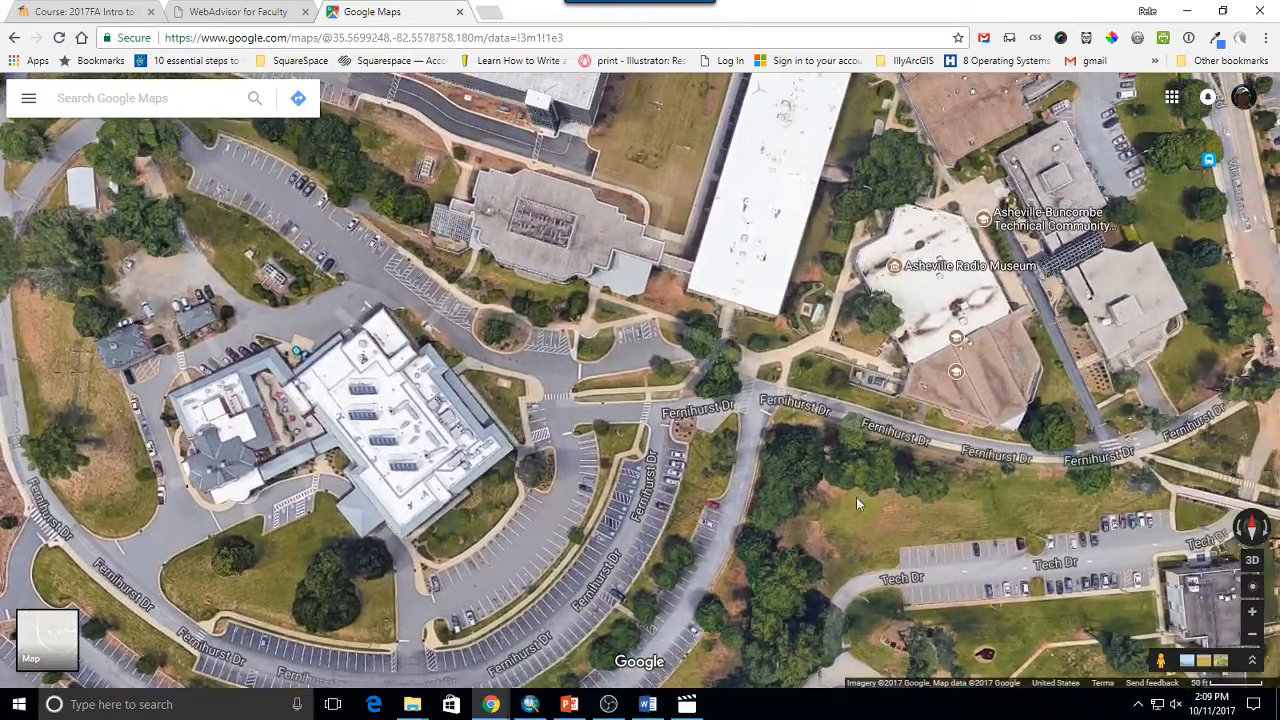
pyautogui.moveTo(1118, 416); pyautogui.dragTo(1024, 428)
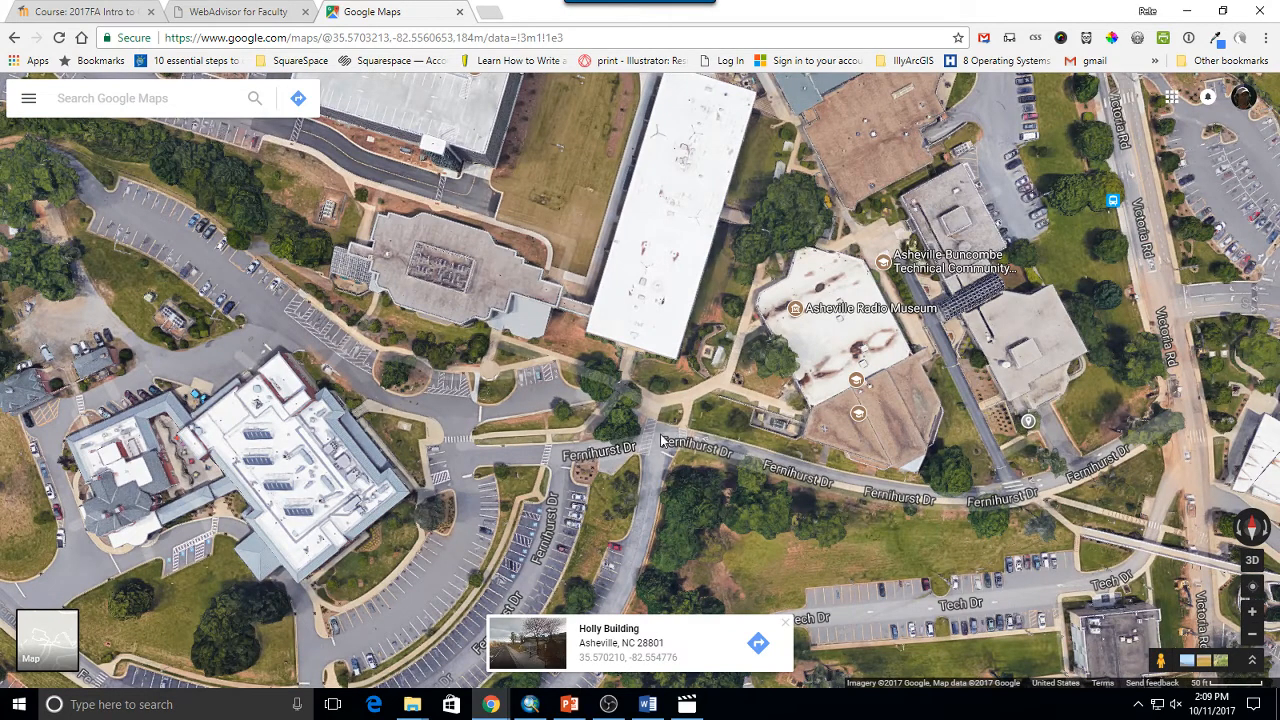
pyautogui.moveTo(410, 420); pyautogui.dragTo(422, 428)
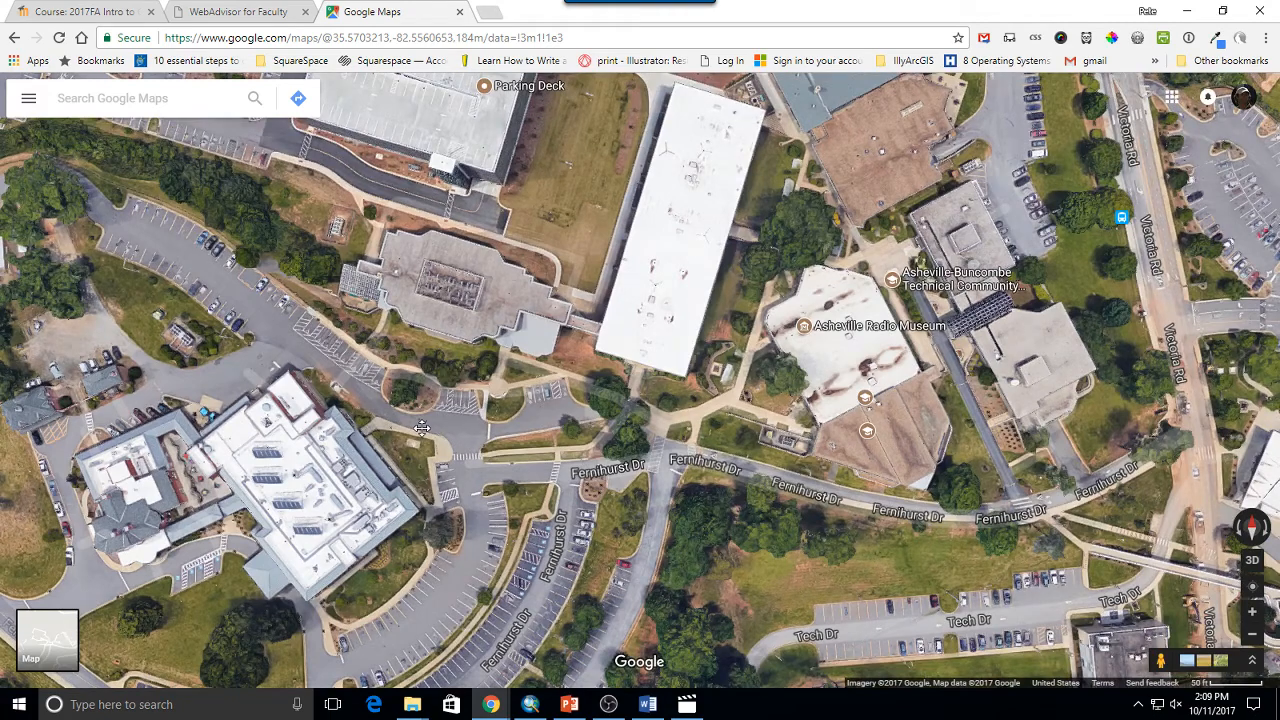
pyautogui.moveTo(422, 428); pyautogui.dragTo(410, 518)
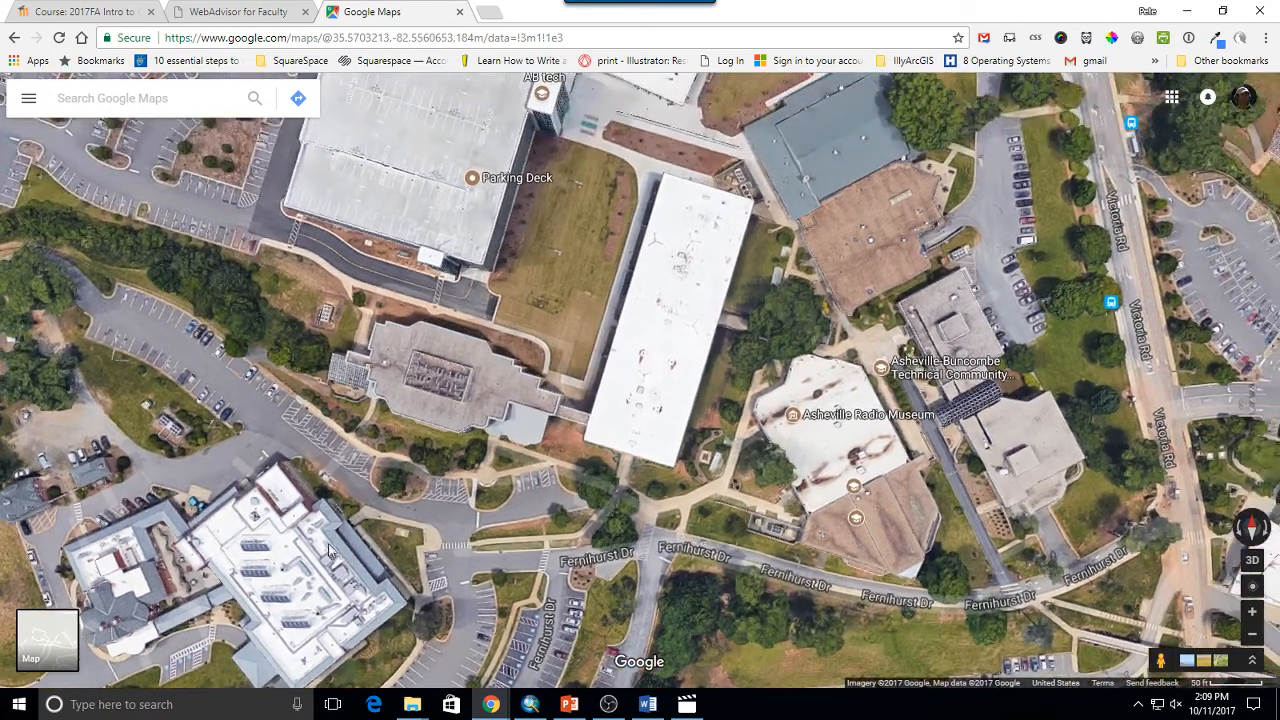
pyautogui.moveTo(8, 197); pyautogui.dragTo(6, 370)
# Step: Return to ArcMap and move the Orthoimagery Latest (cached) layer below Rds_Lots_poly and above the basemap
pyautogui.hotkey('alt', 'Tab')
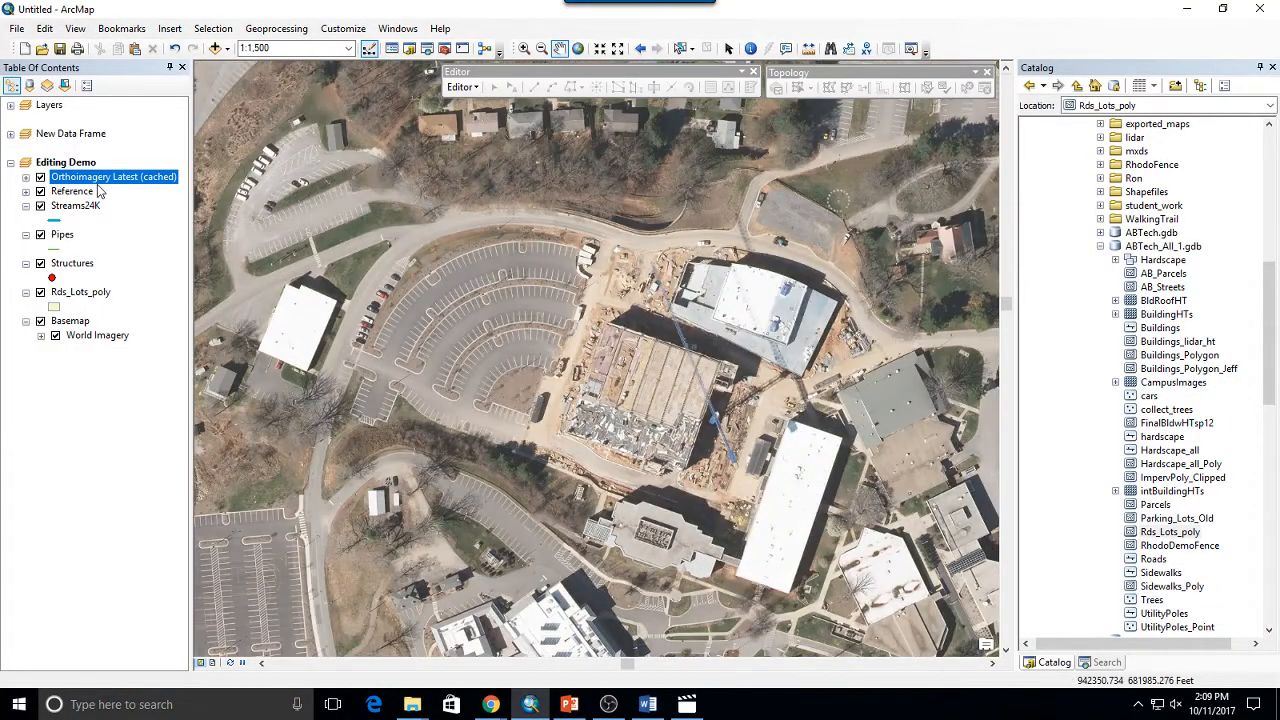
pyautogui.moveTo(107, 180); pyautogui.dragTo(110, 314)
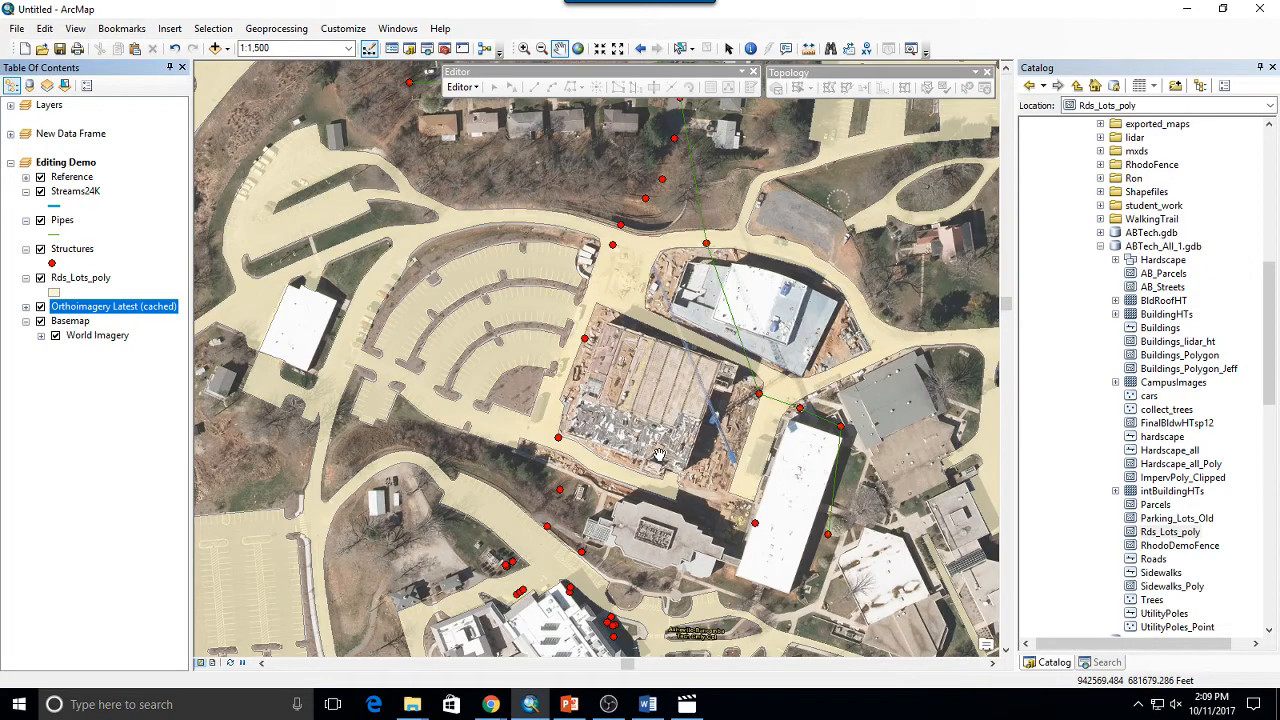
# Step: Compare the Orthoimagery Latest (cached) layer with World Imagery around the campus construction site by toggling the orthoimagery's visibility
pyautogui.moveTo(807, 281); pyautogui.dragTo(643, 299)
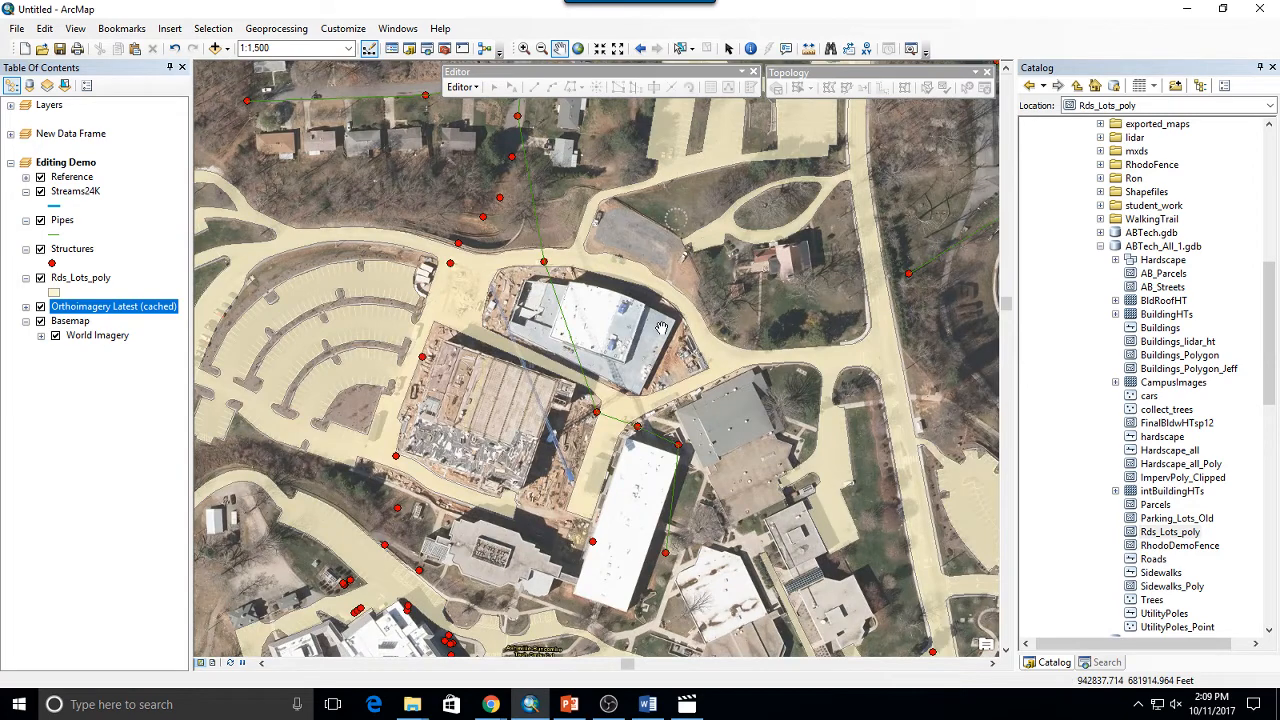
pyautogui.click(40, 306)
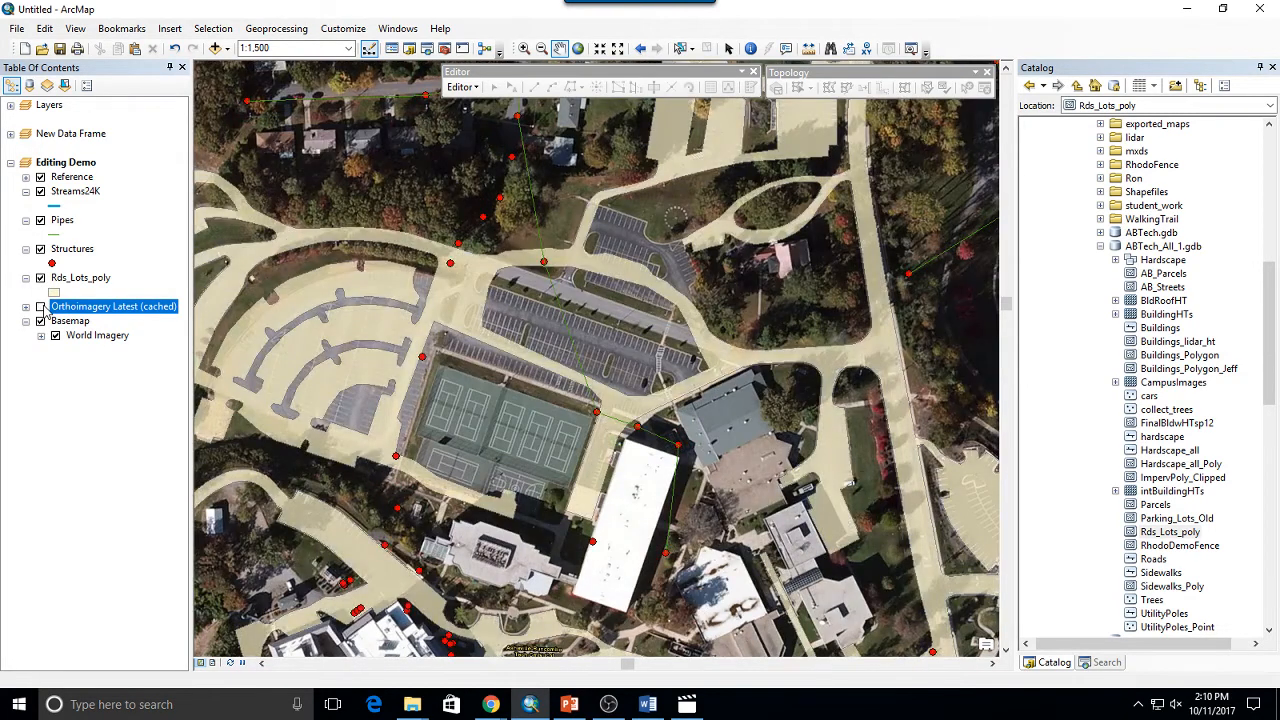
pyautogui.click(40, 306)
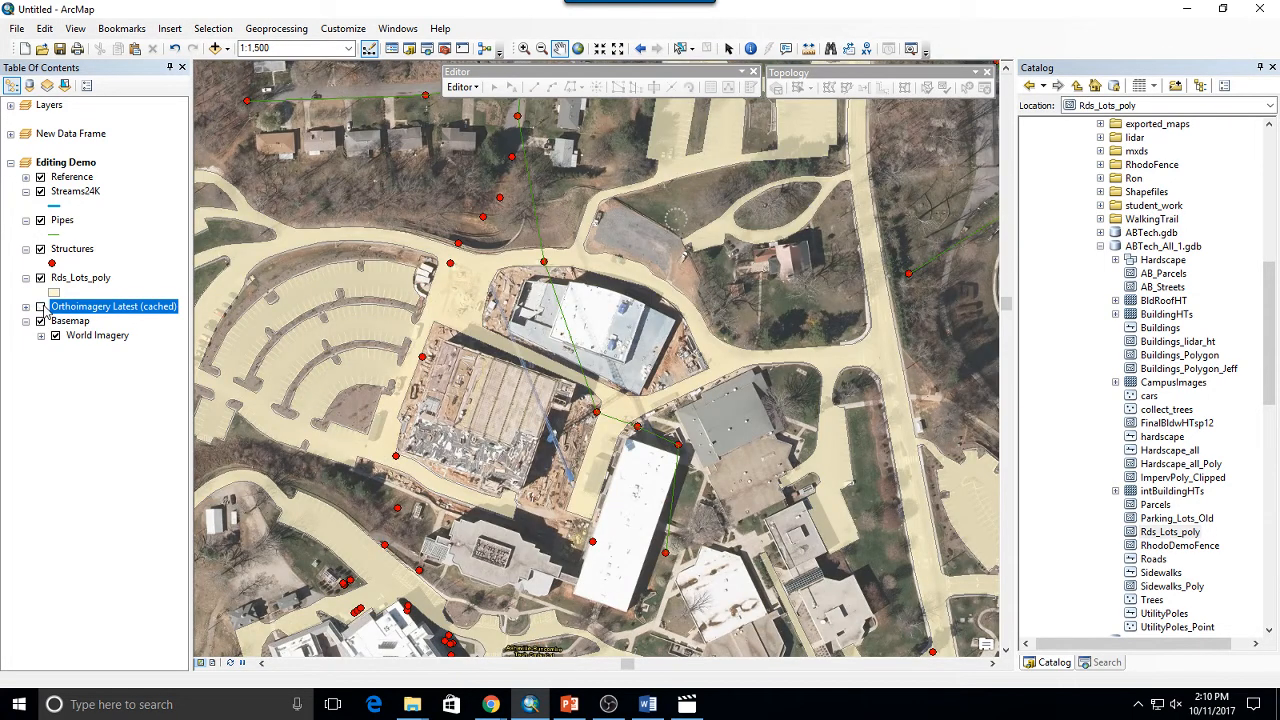
pyautogui.click(40, 306)
pyautogui.click(40, 306)
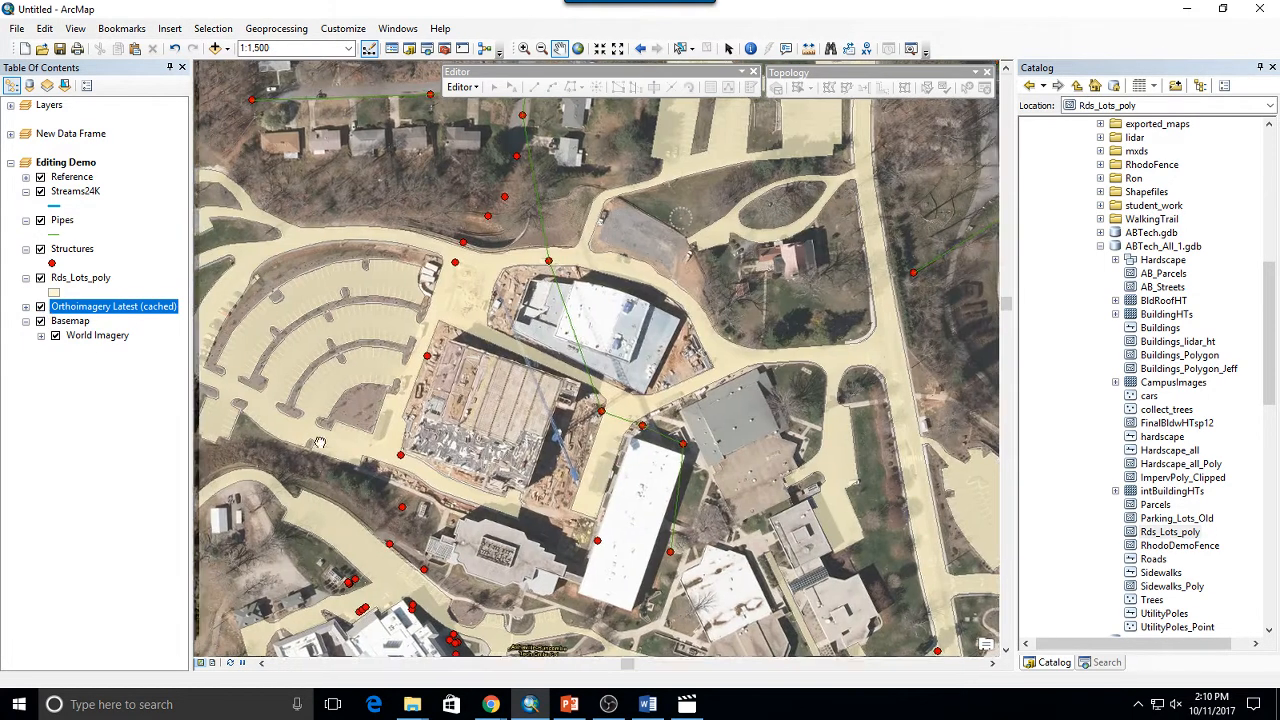
# Step: Examine how Rds_Lots_poly matches the orthoimagery across the campus roads and lots, ending close up on the unmapped dirt lot beside the pond
pyautogui.moveTo(200, 650); pyautogui.dragTo(683, 553)
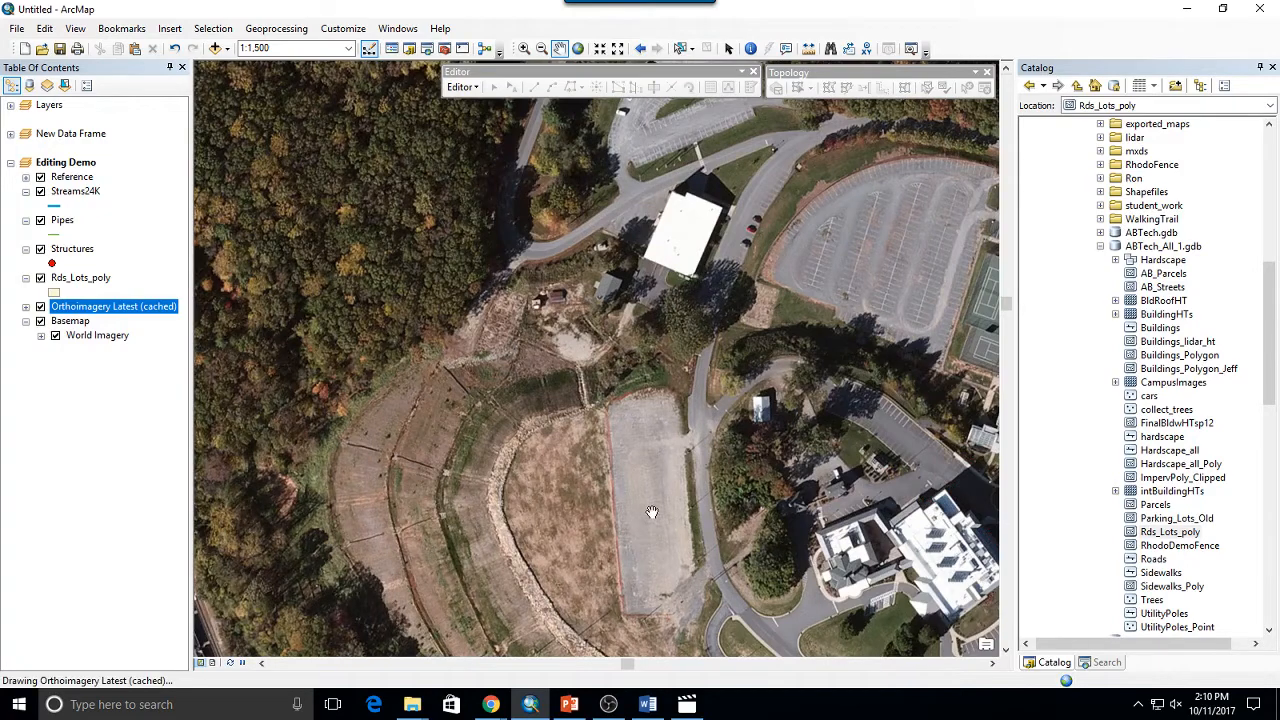
pyautogui.moveTo(652, 512); pyautogui.dragTo(659, 339)
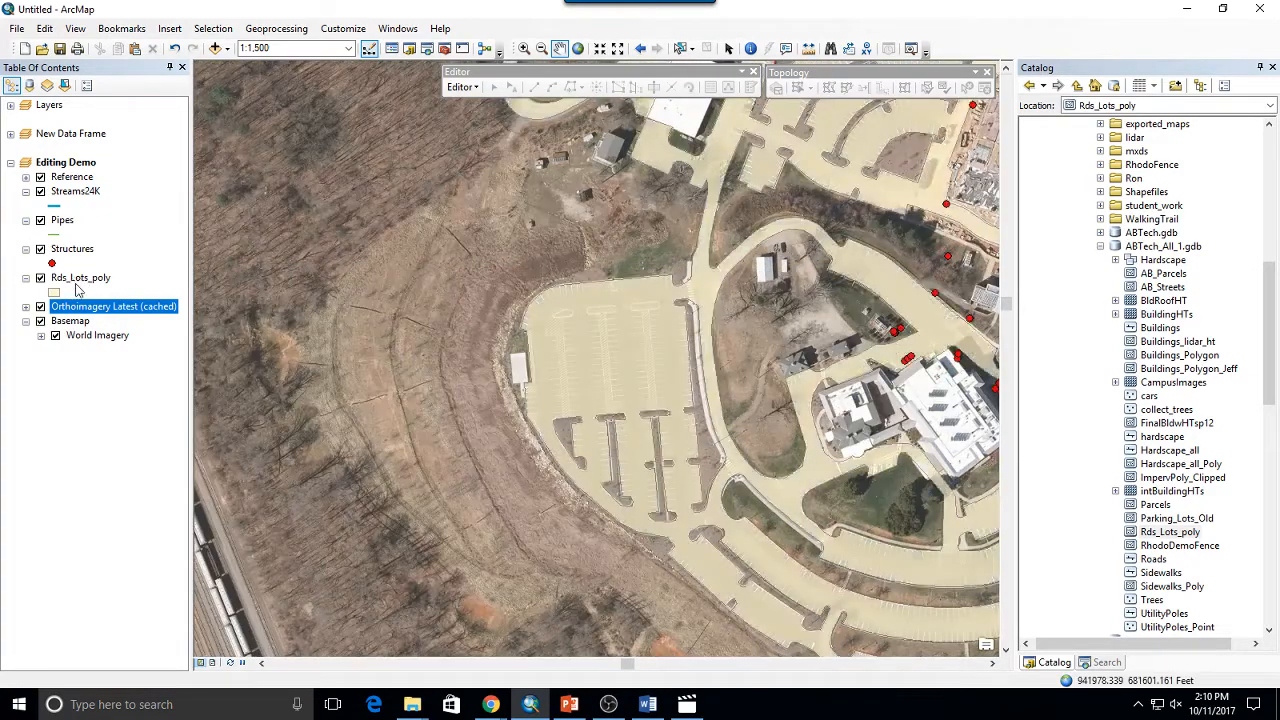
pyautogui.moveTo(982, 139); pyautogui.dragTo(533, 392)
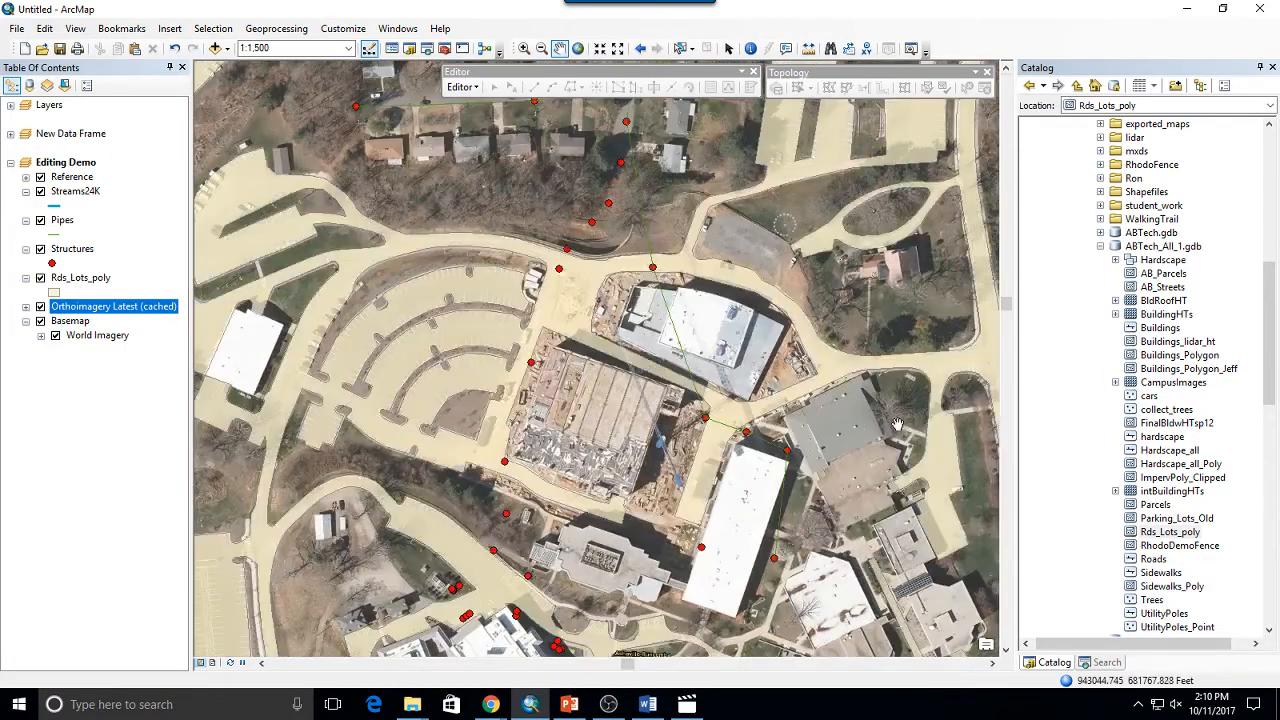
pyautogui.moveTo(980, 141)
pyautogui.mouseDown()
pyautogui.moveTo(964, 218)
pyautogui.moveTo(764, 422)
pyautogui.moveTo(663, 481)
pyautogui.mouseUp()
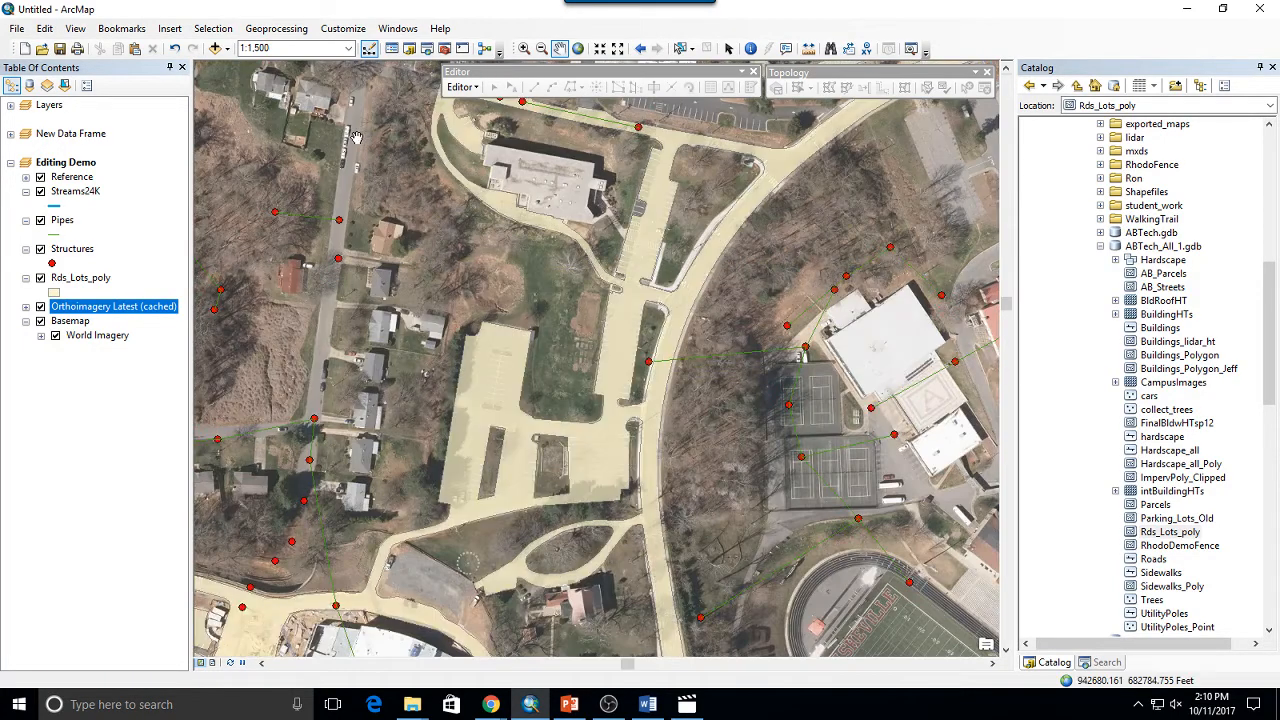
pyautogui.moveTo(475, 260); pyautogui.dragTo(496, 531)
pyautogui.moveTo(520, 336); pyautogui.dragTo(520, 577)
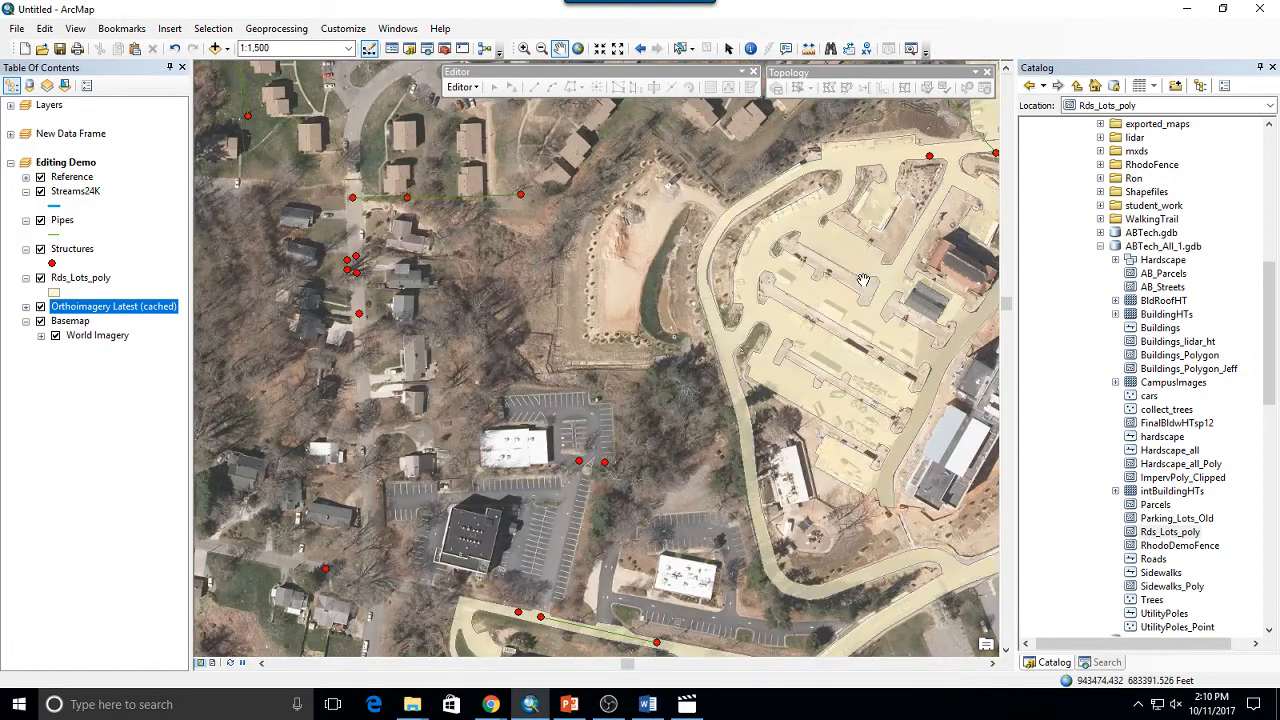
pyautogui.moveTo(863, 280); pyautogui.dragTo(481, 507)
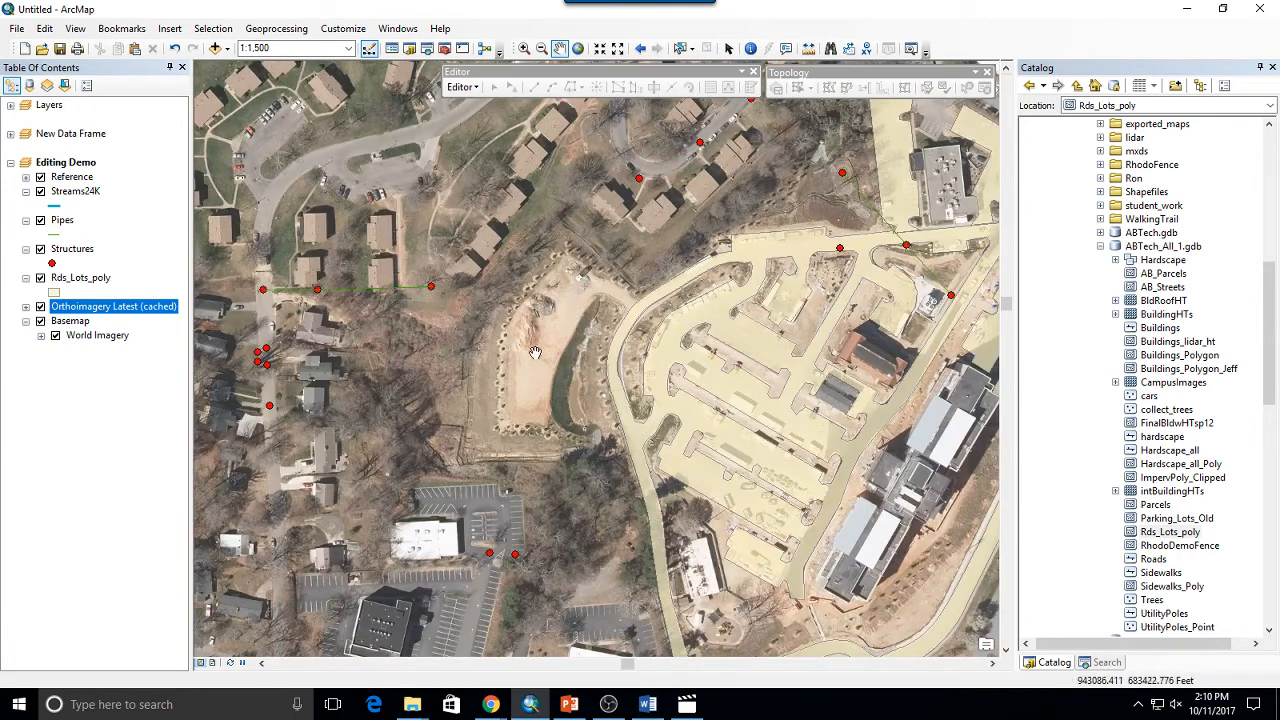
pyautogui.scroll(4, 577, 325)
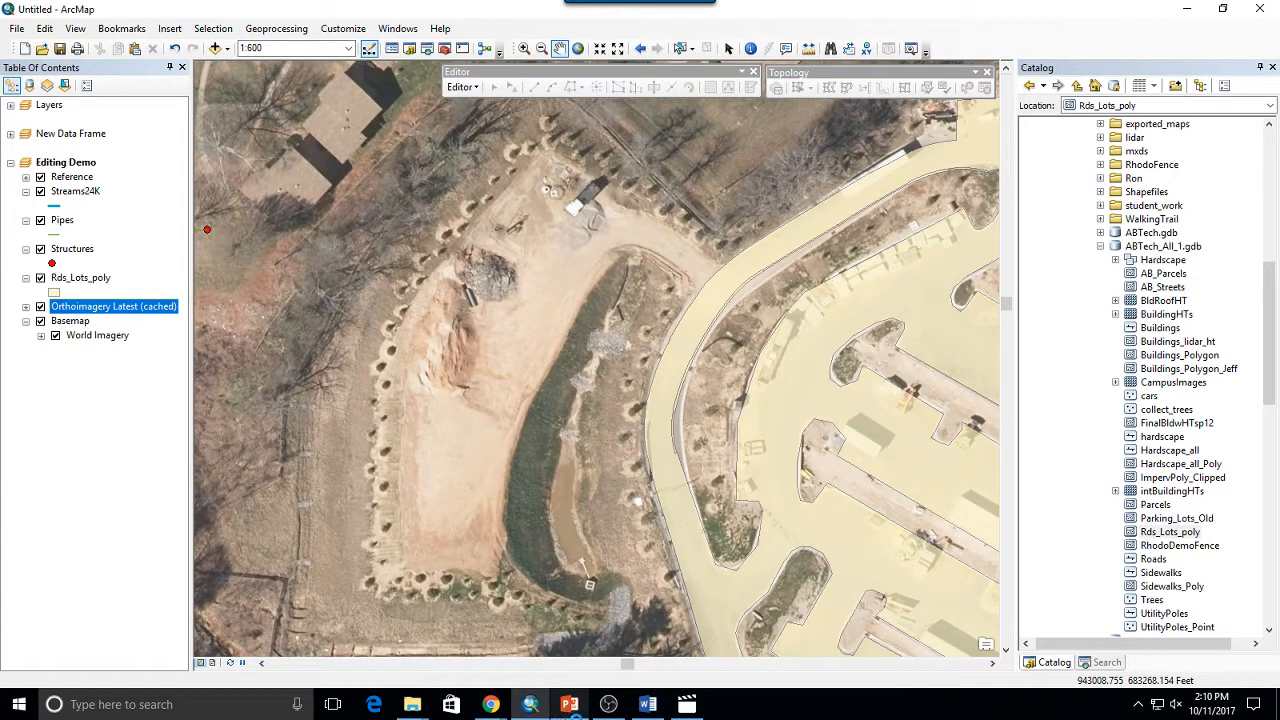
# Step: List the table of contents by data source and collapse the Layers data frame
pyautogui.moveTo(569, 704)
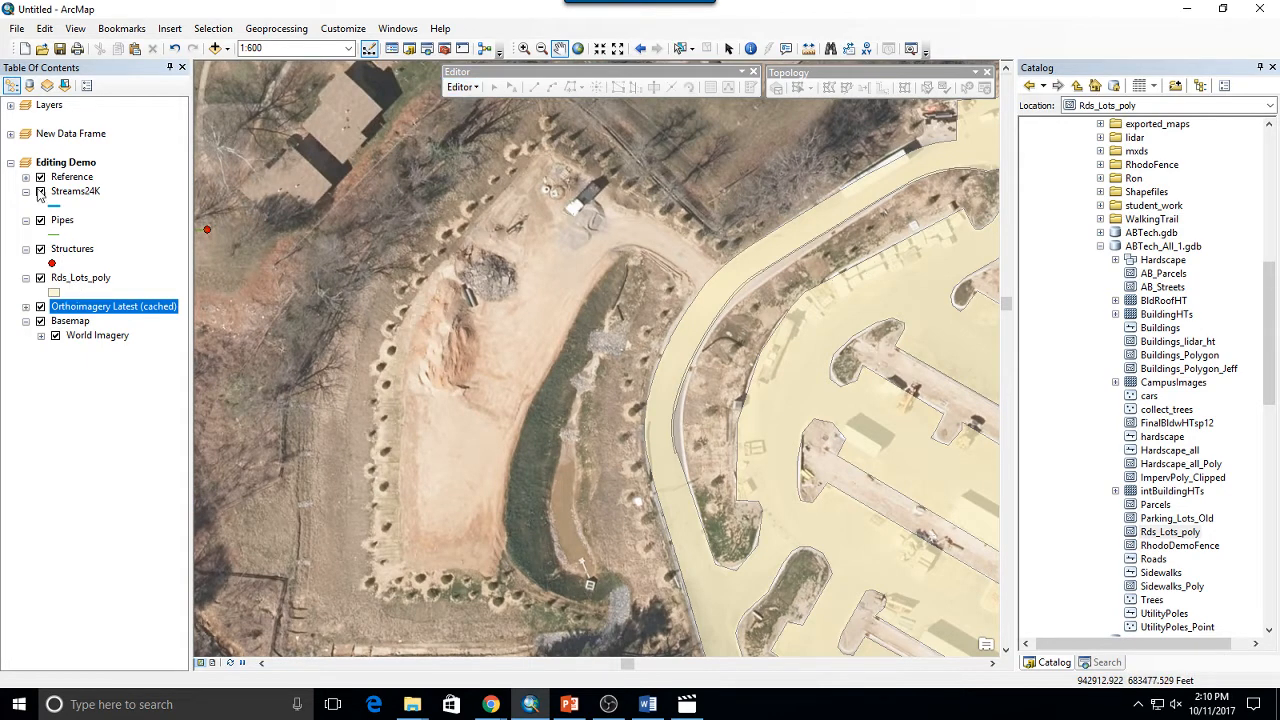
pyautogui.click(30, 87)
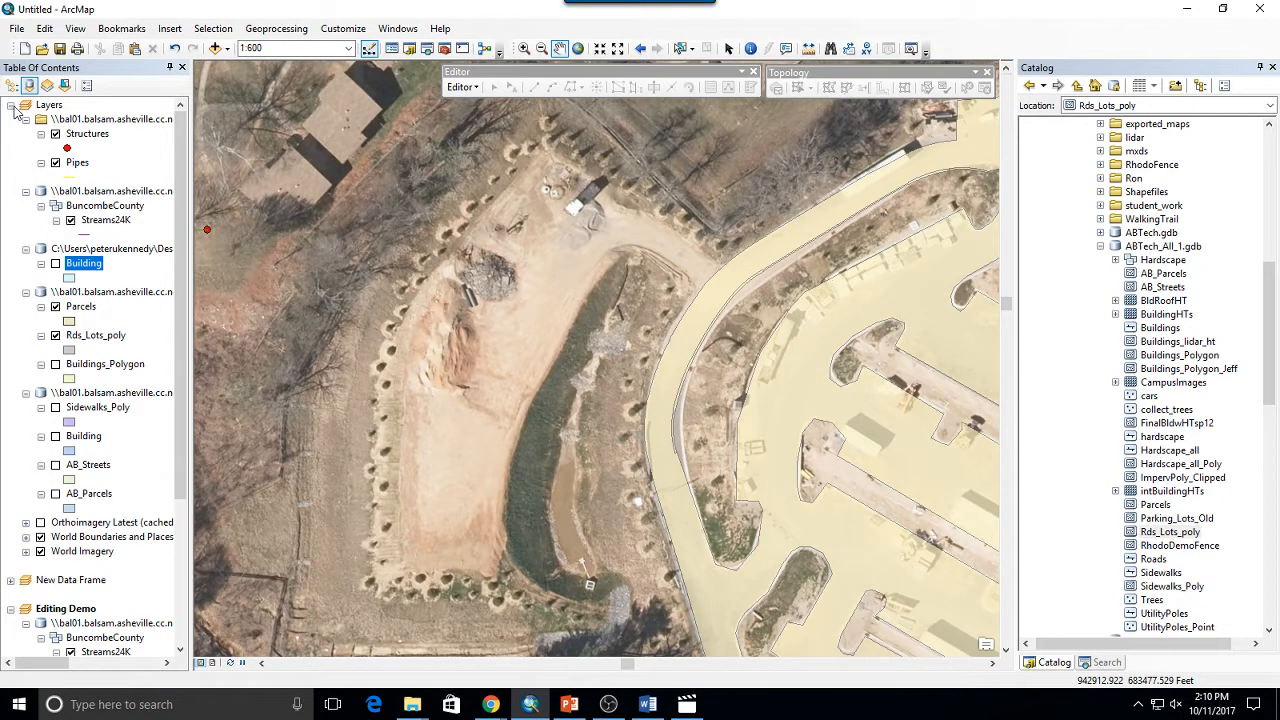
pyautogui.click(12, 106)
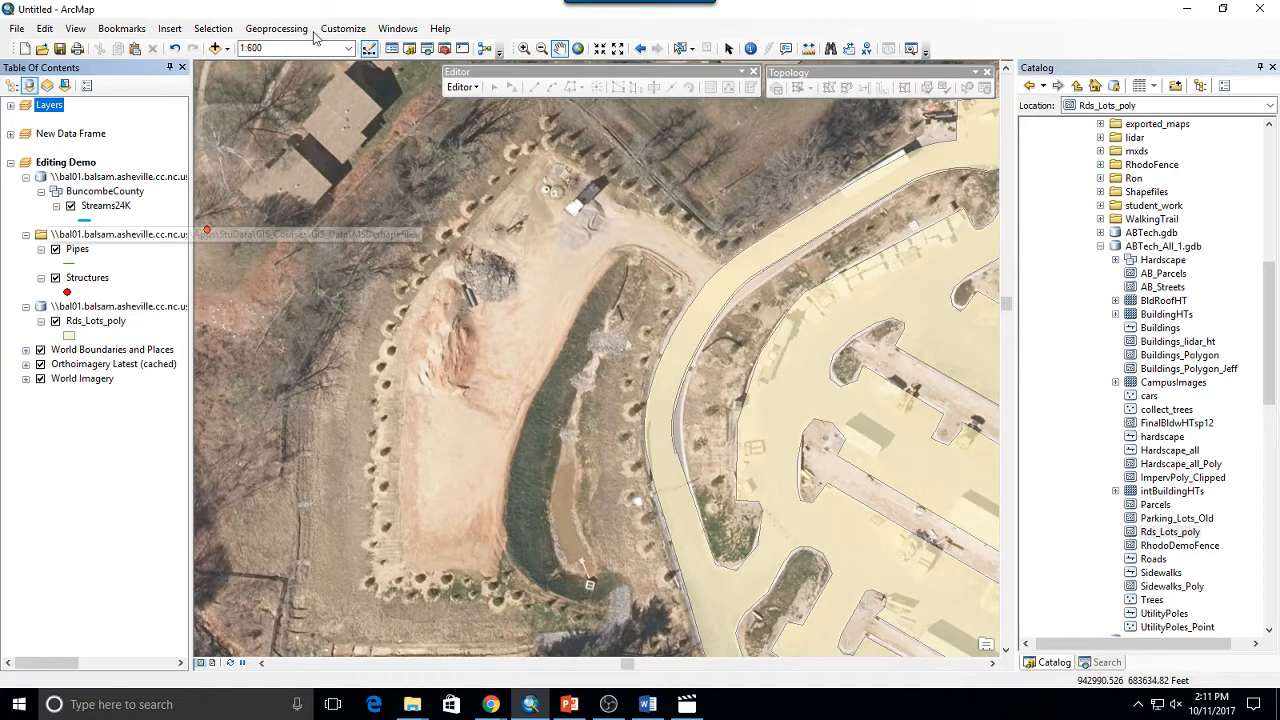
# Step: Start an edit session on the ABTech_All_1.gdb file geodatabase that contains Rds_Lots_poly
pyautogui.click(462, 88)
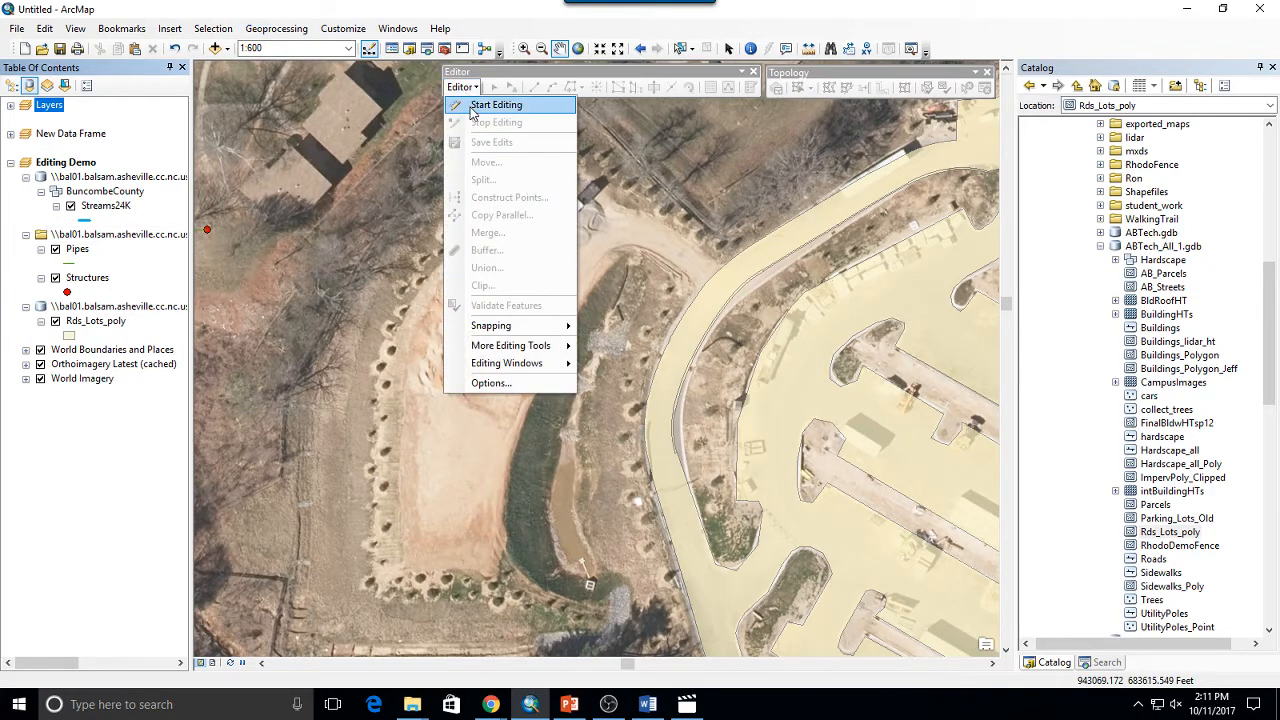
pyautogui.click(472, 105)
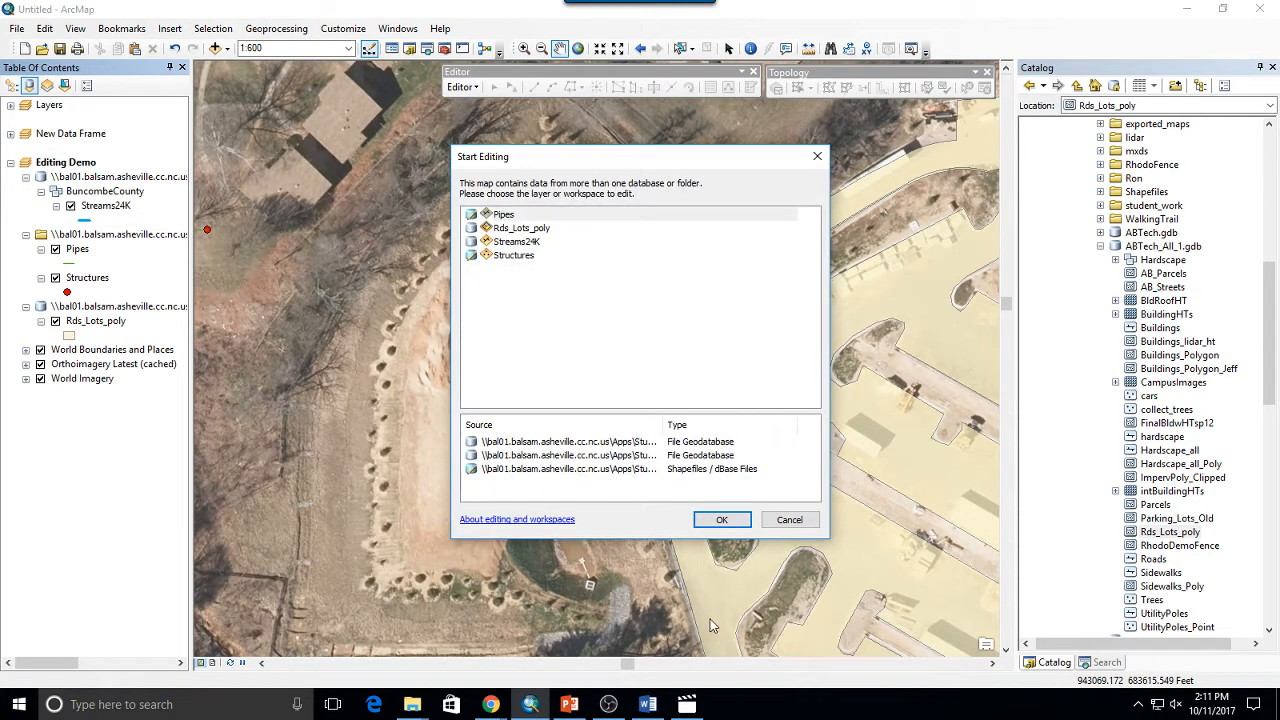
pyautogui.moveTo(663, 425); pyautogui.dragTo(763, 424)
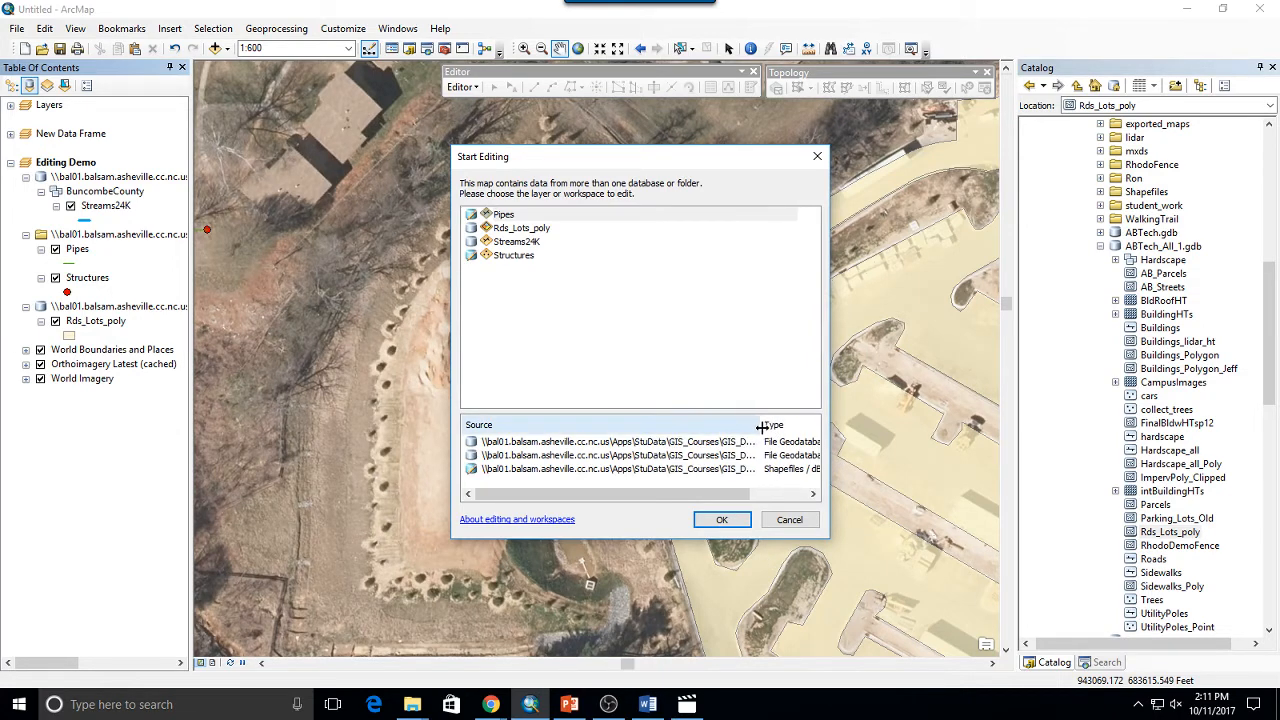
pyautogui.click(733, 447)
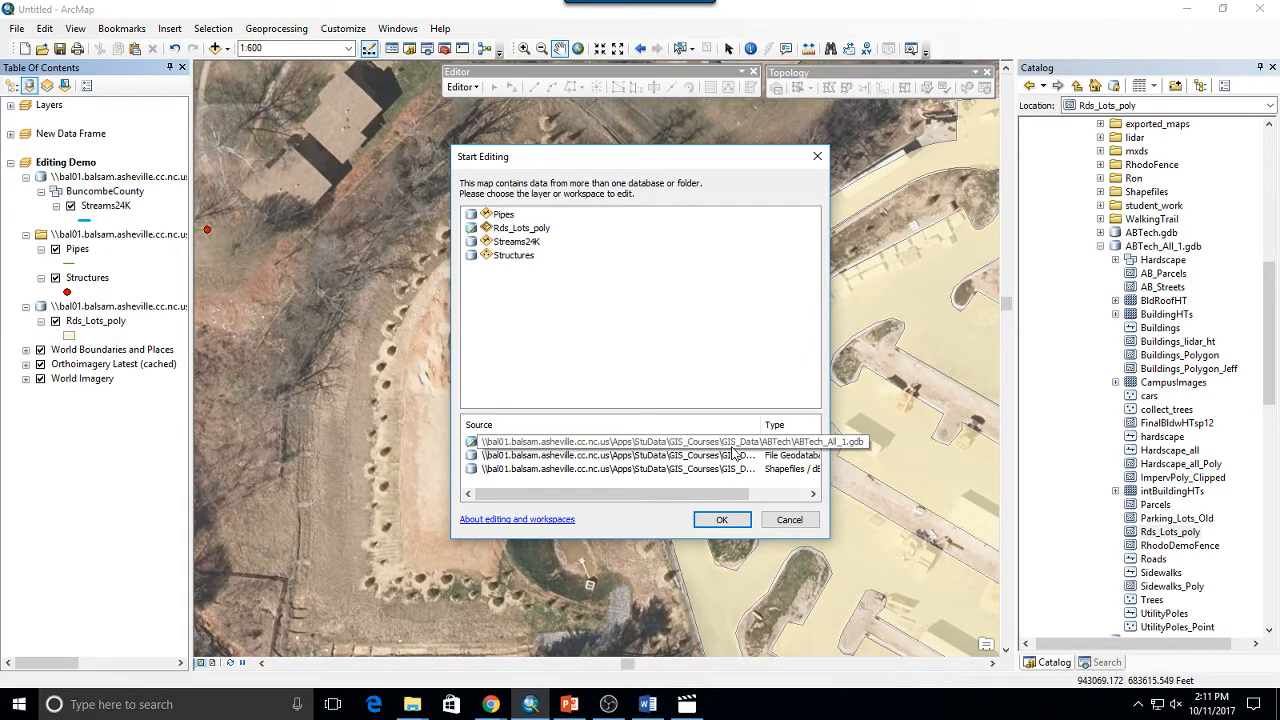
pyautogui.click(735, 456)
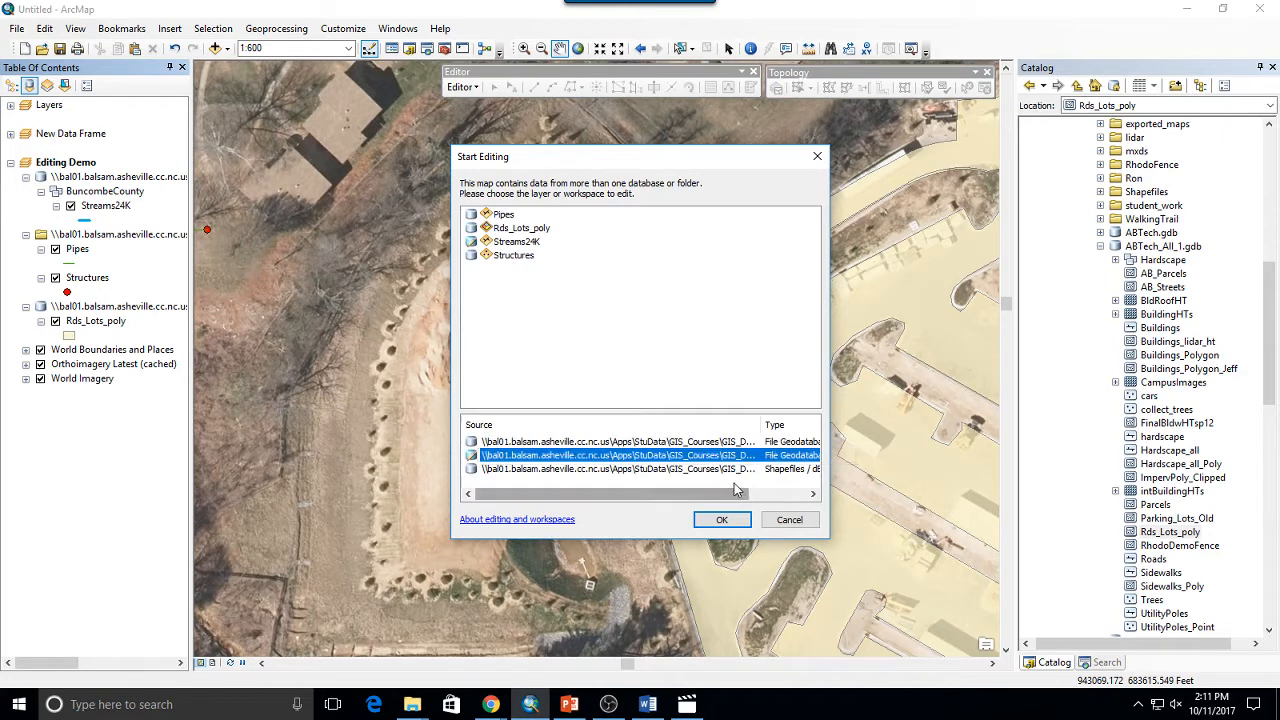
pyautogui.click(734, 470)
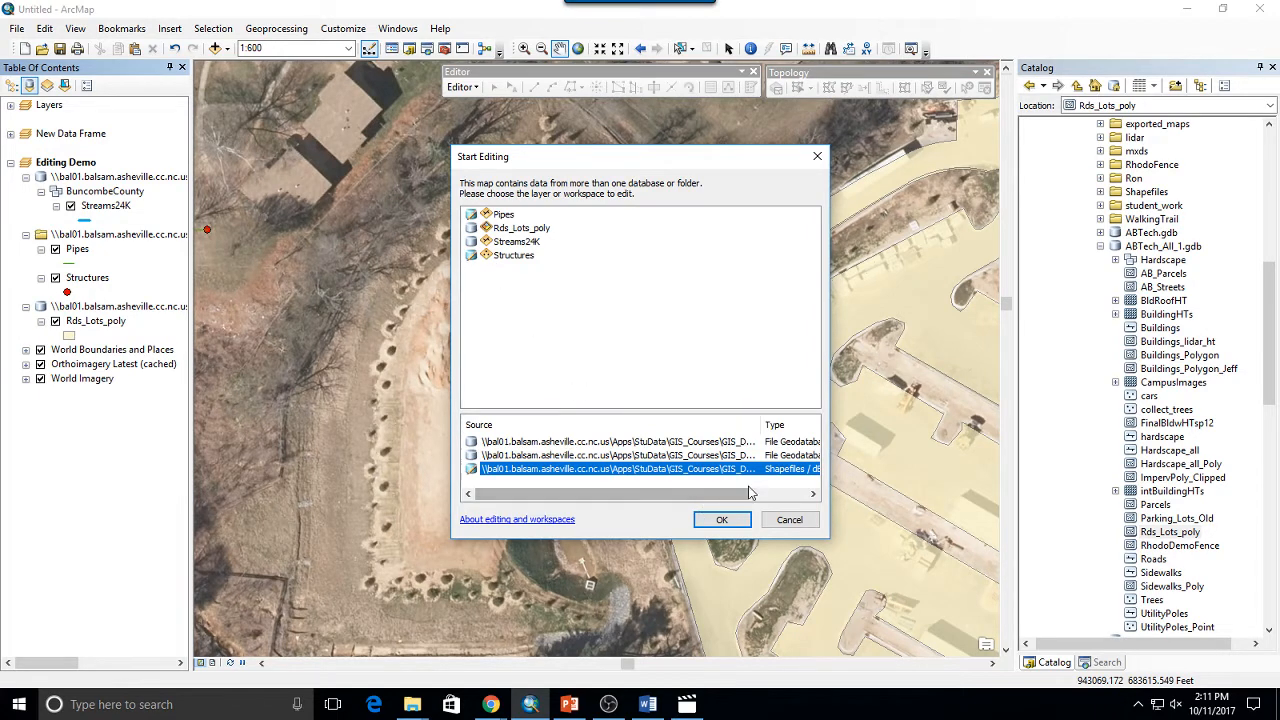
pyautogui.click(772, 442)
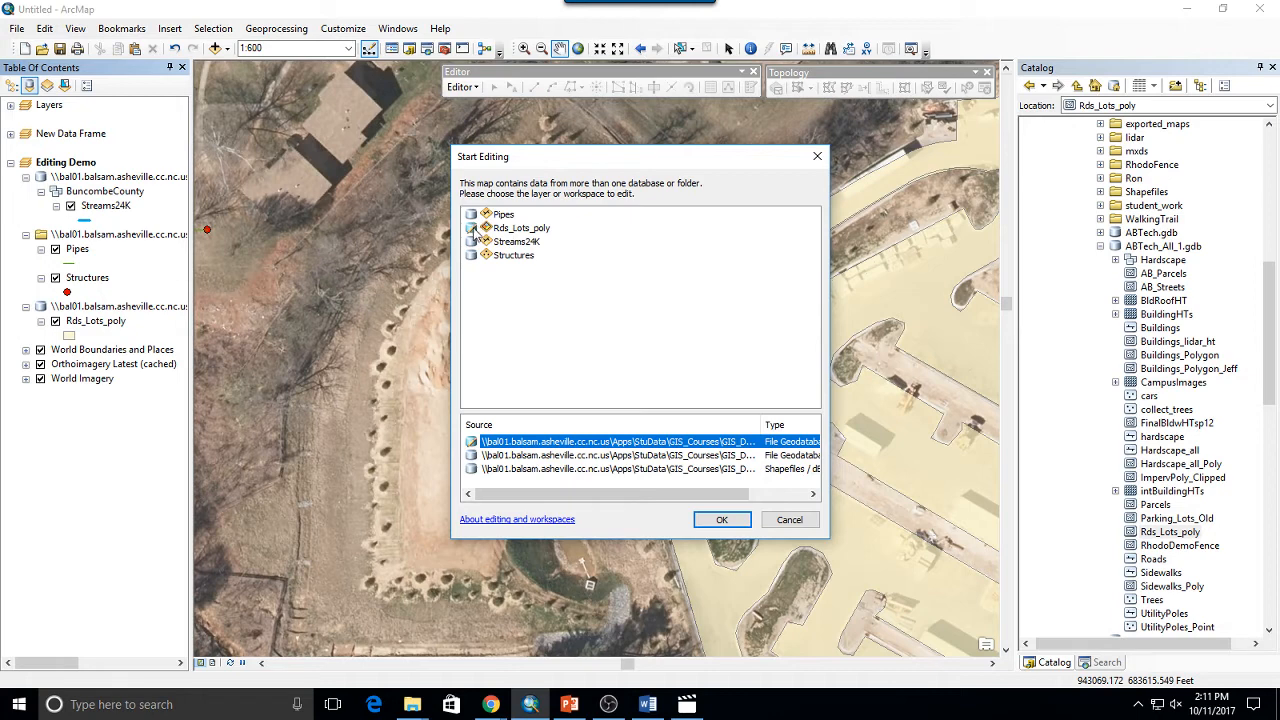
pyautogui.click(721, 519)
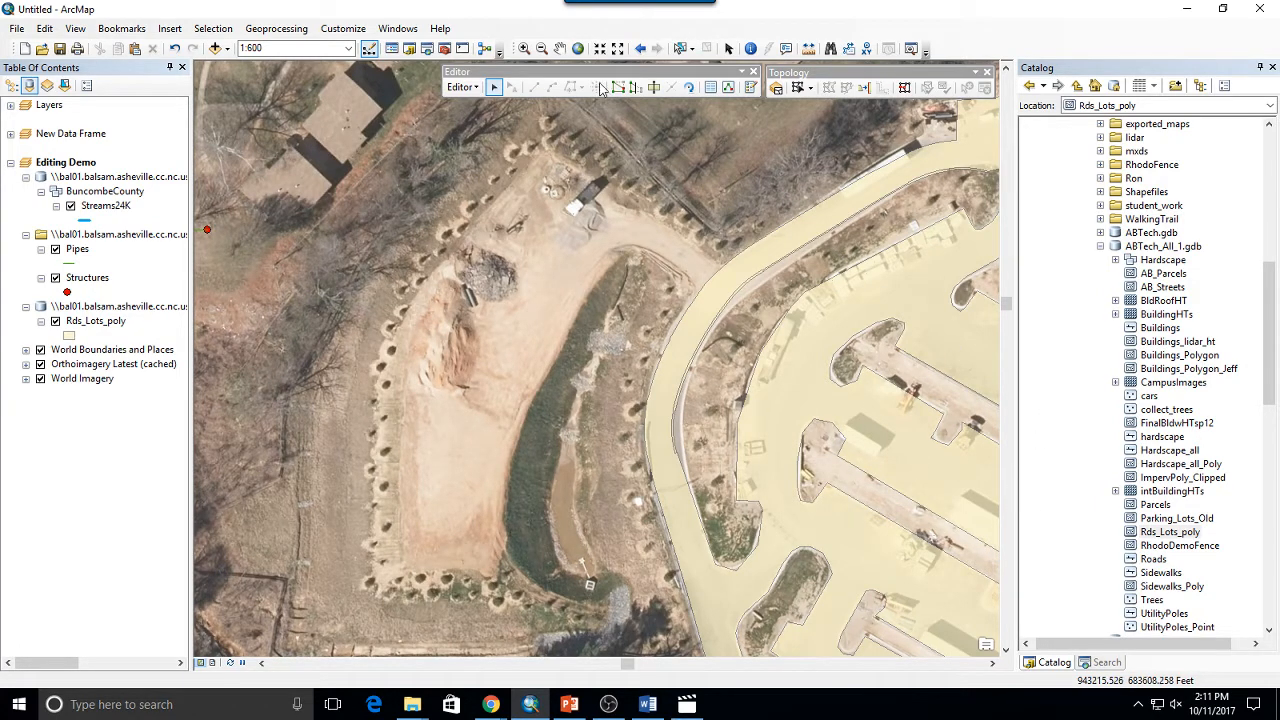
# Step: Open the Create Features window and choose the Rds_Lots_poly template
pyautogui.click(462, 87)
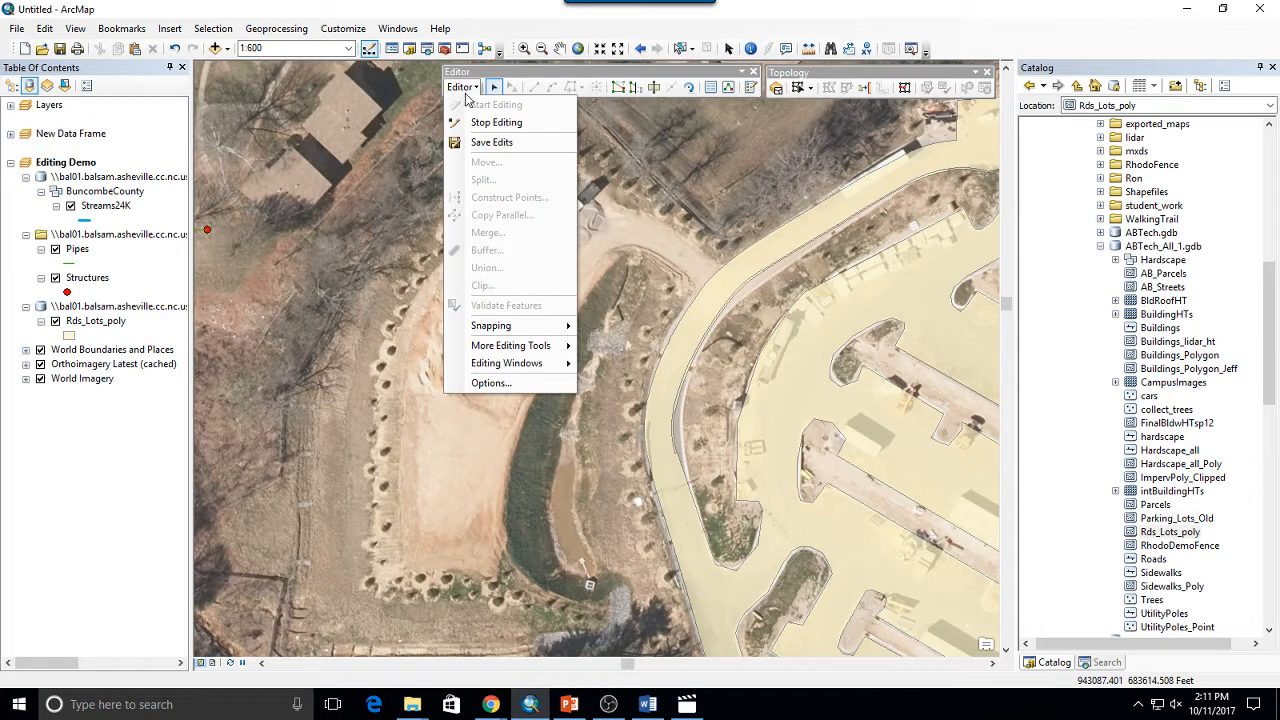
pyautogui.click(462, 88)
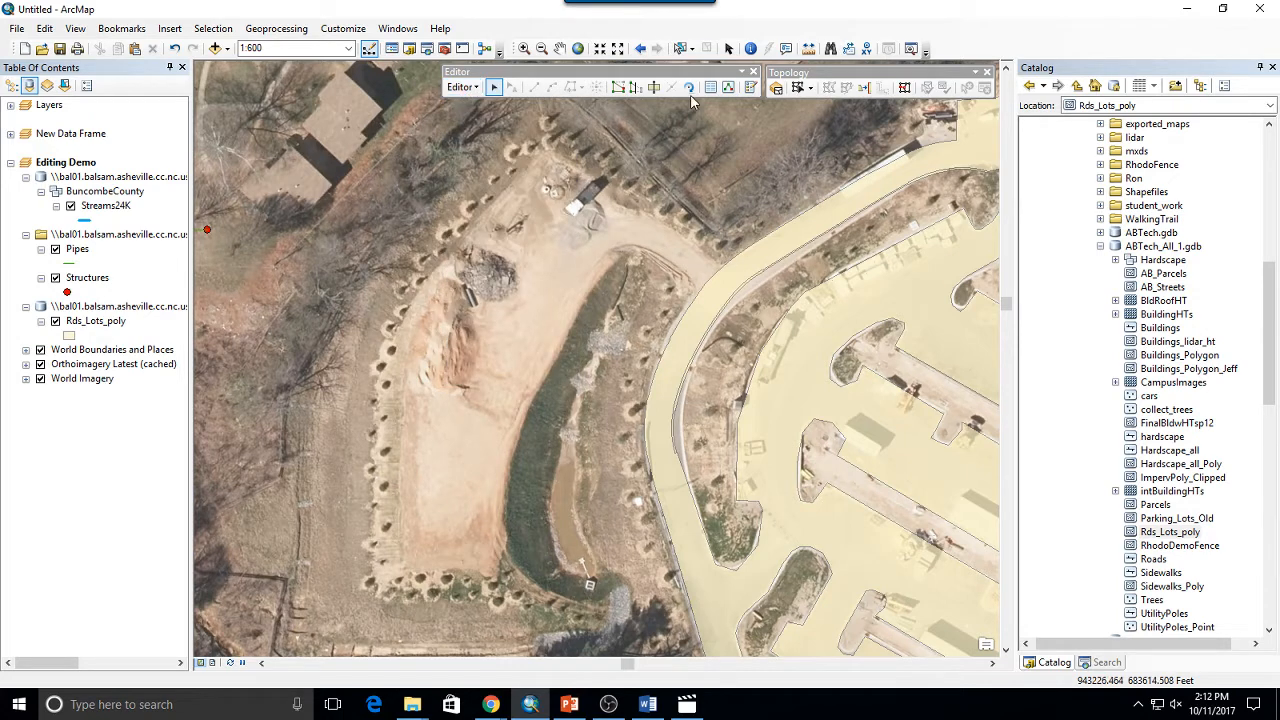
pyautogui.click(458, 88)
pyautogui.moveTo(509, 370)
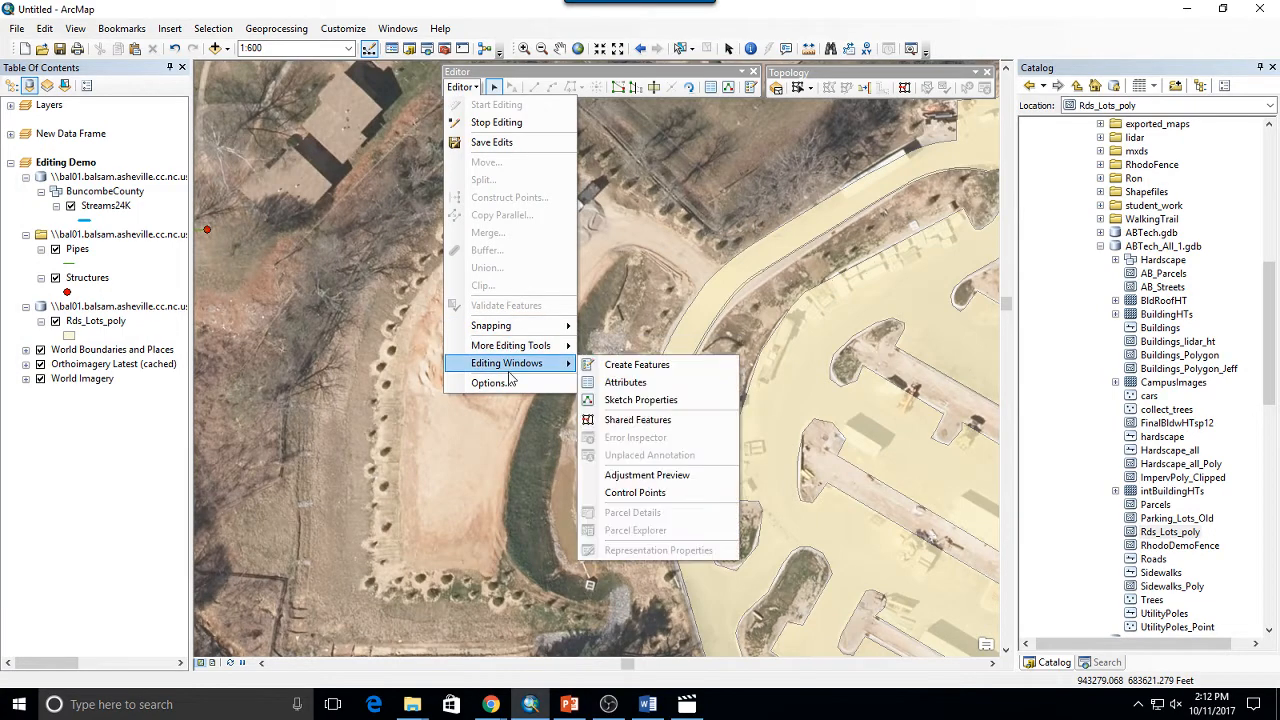
pyautogui.click(660, 366)
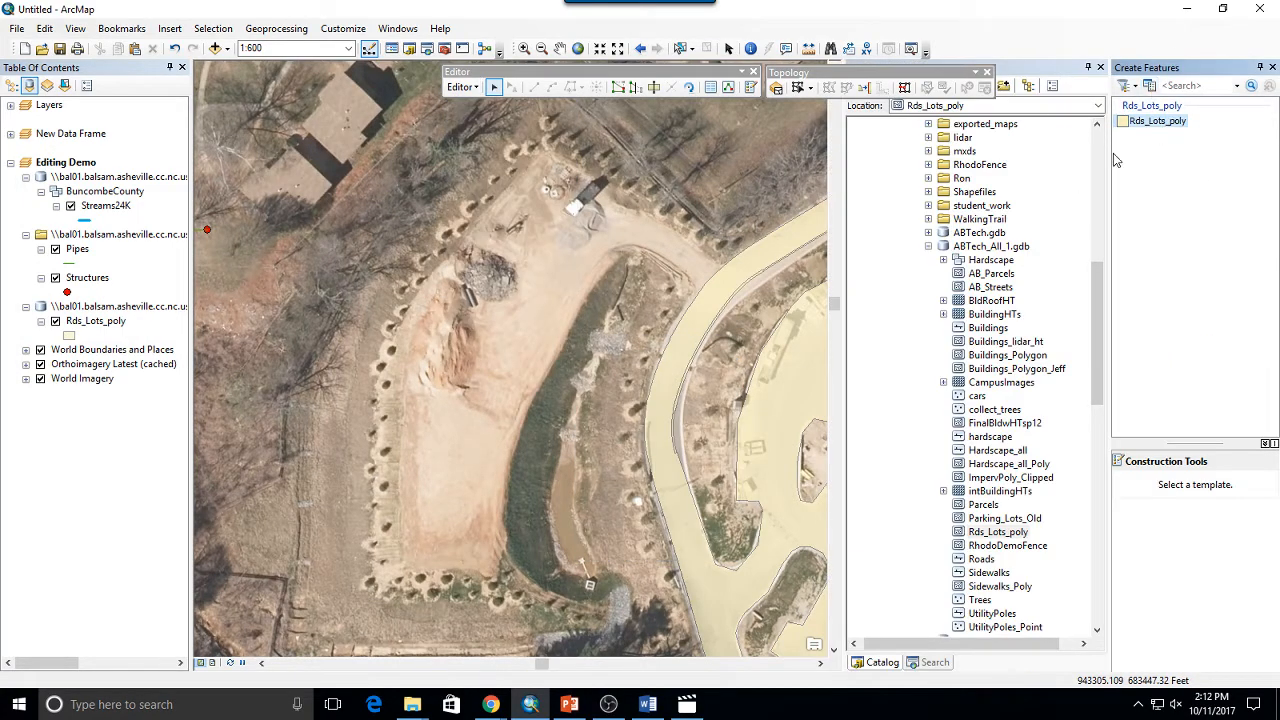
pyautogui.click(1136, 122)
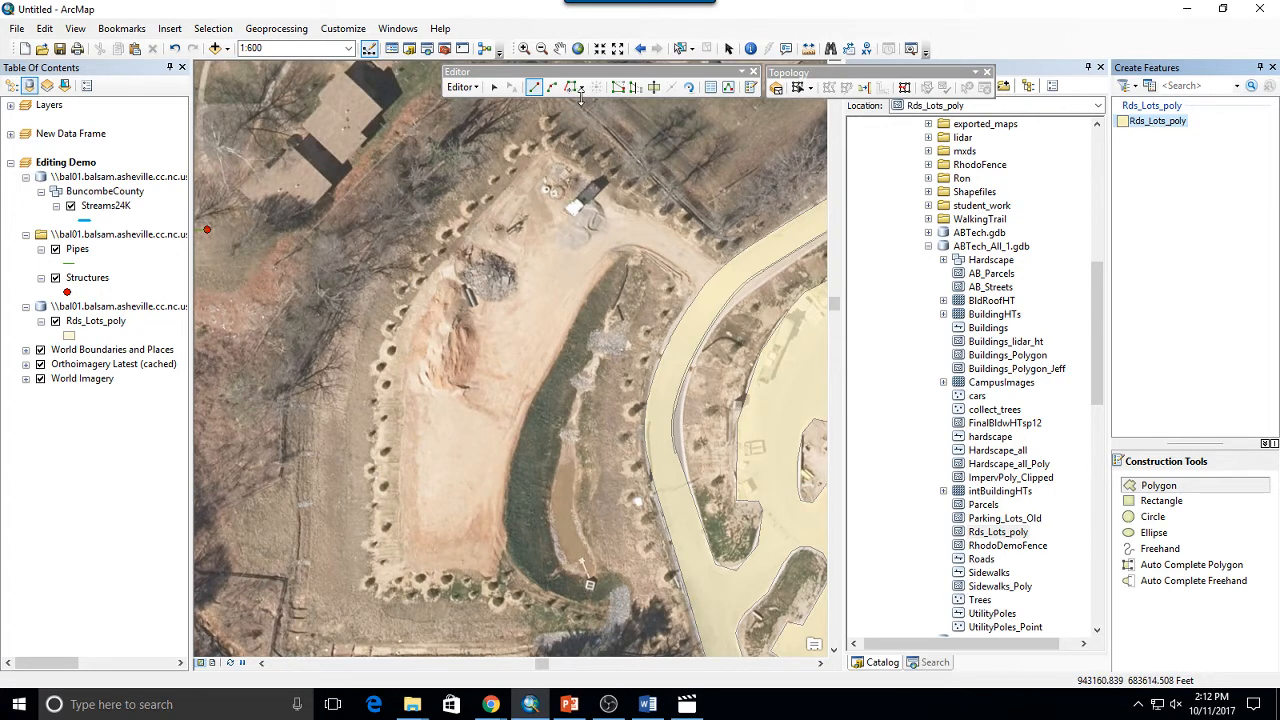
# Step: Try moving a vertex on the outer edge of the road polygon beside the dirt lot, and undo the move
pyautogui.click(495, 89)
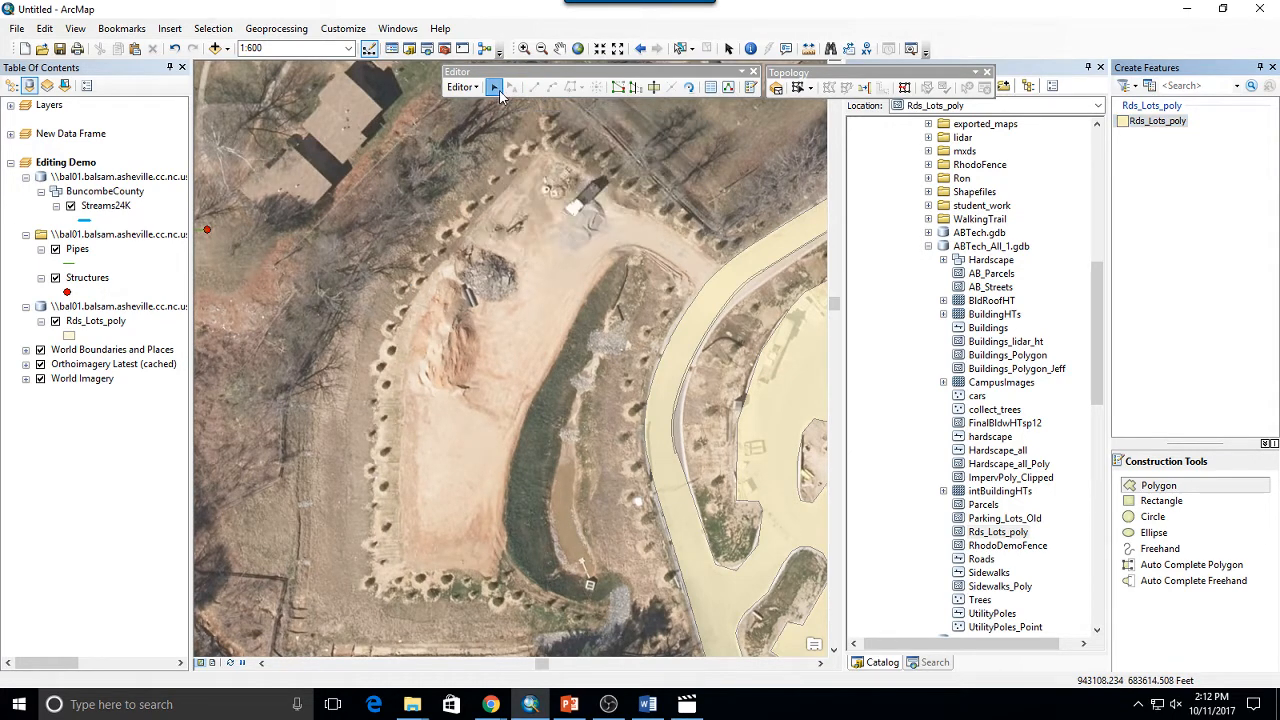
pyautogui.click(717, 292)
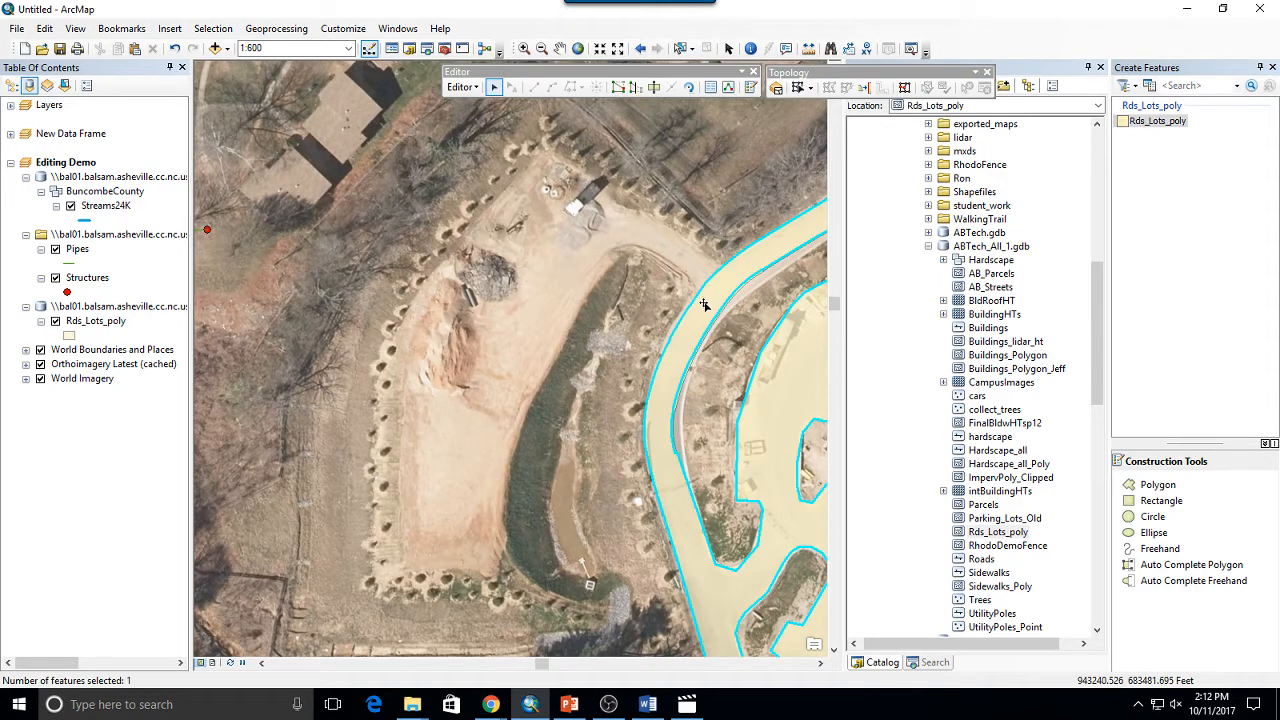
pyautogui.doubleClick(717, 292)
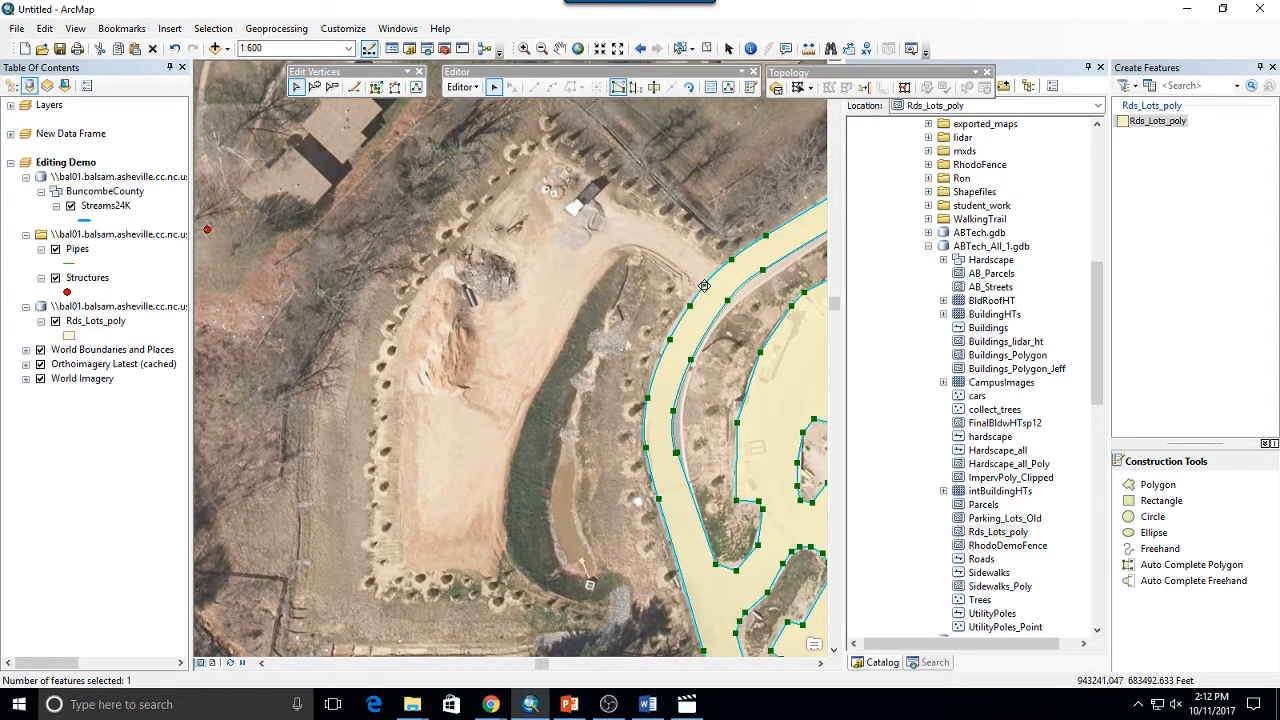
pyautogui.moveTo(704, 286); pyautogui.dragTo(667, 325)
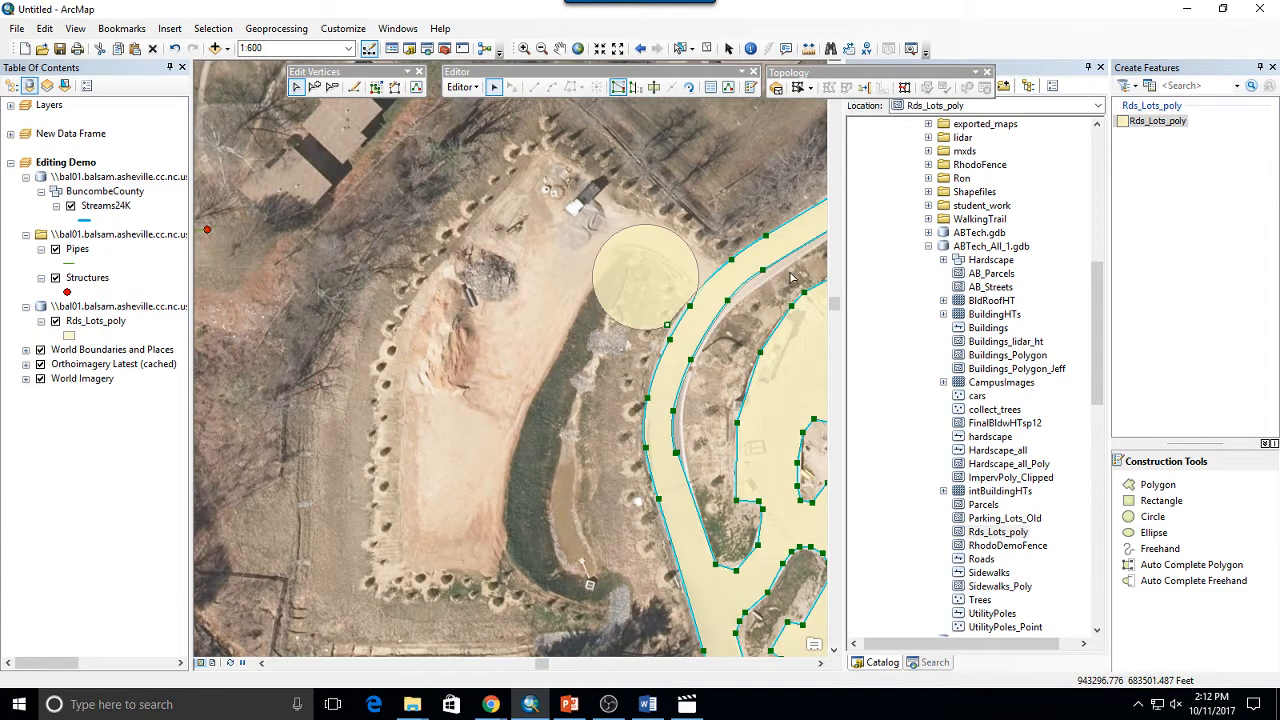
pyautogui.hotkey('ctrl', 'z')
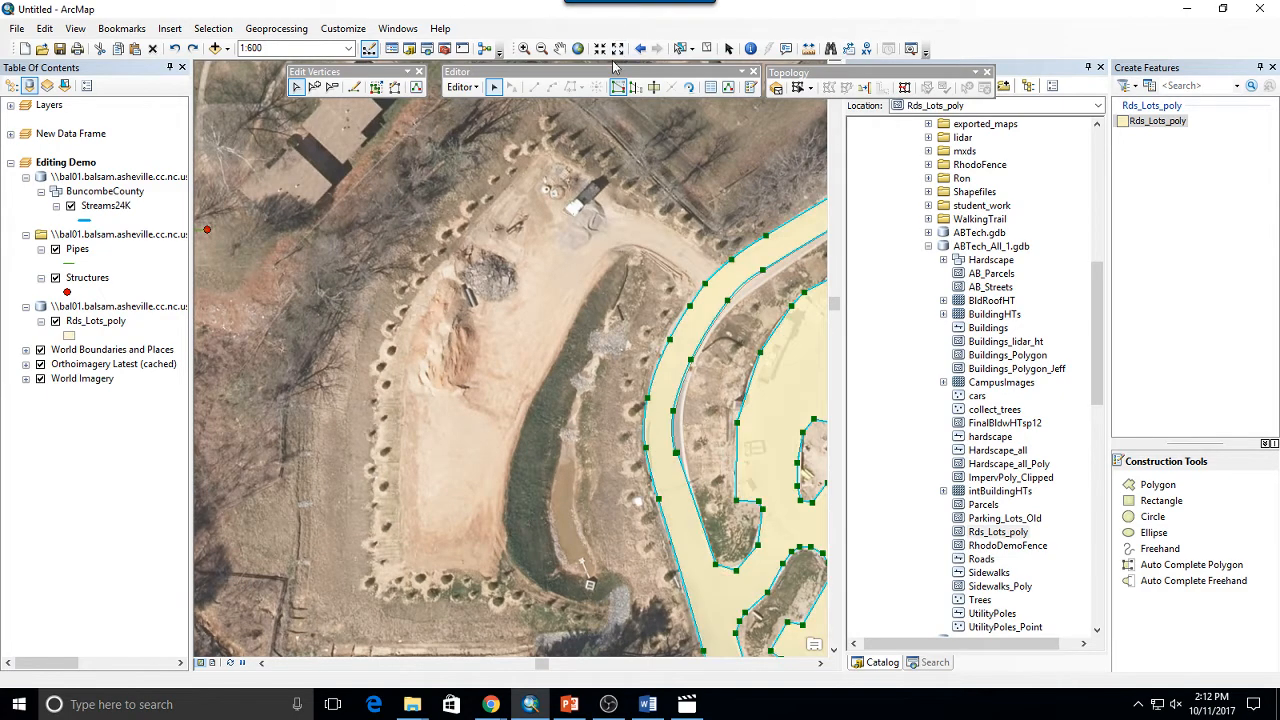
# Step: Reopen the road polygon's vertices for editing with the Edit tool and clear the selection
pyautogui.click(493, 88)
pyautogui.click(688, 326)
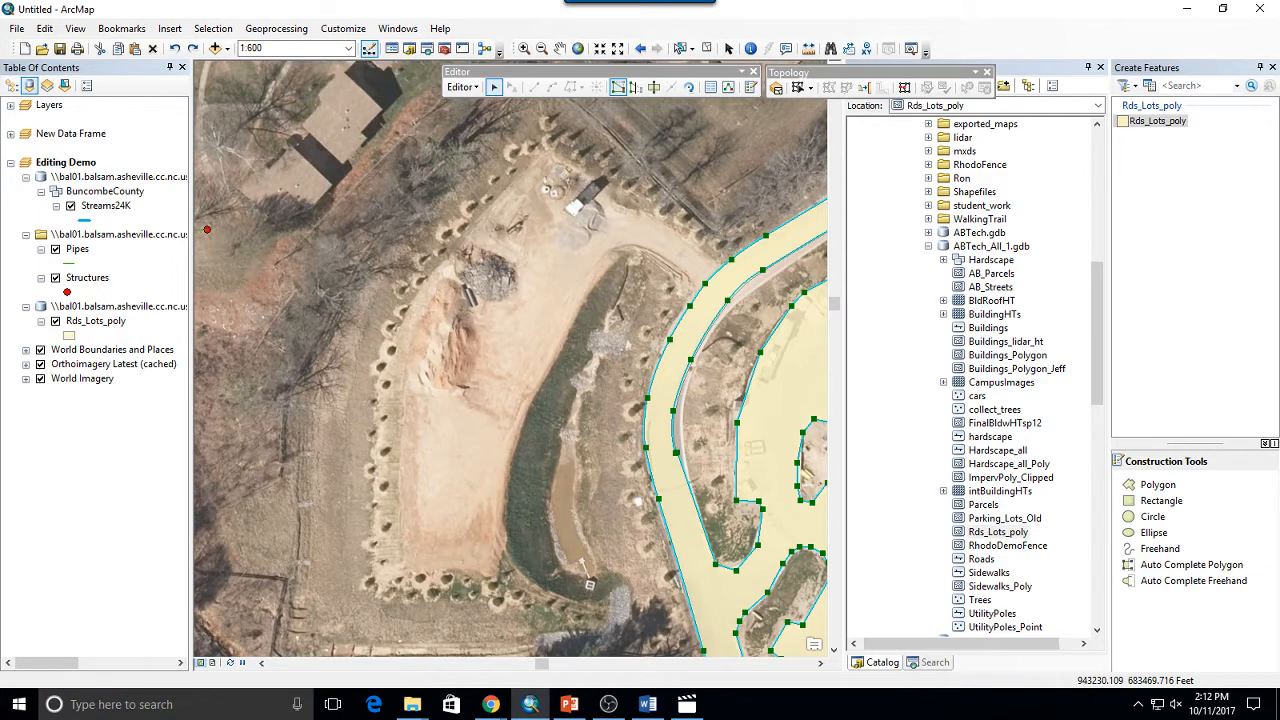
pyautogui.doubleClick(688, 324)
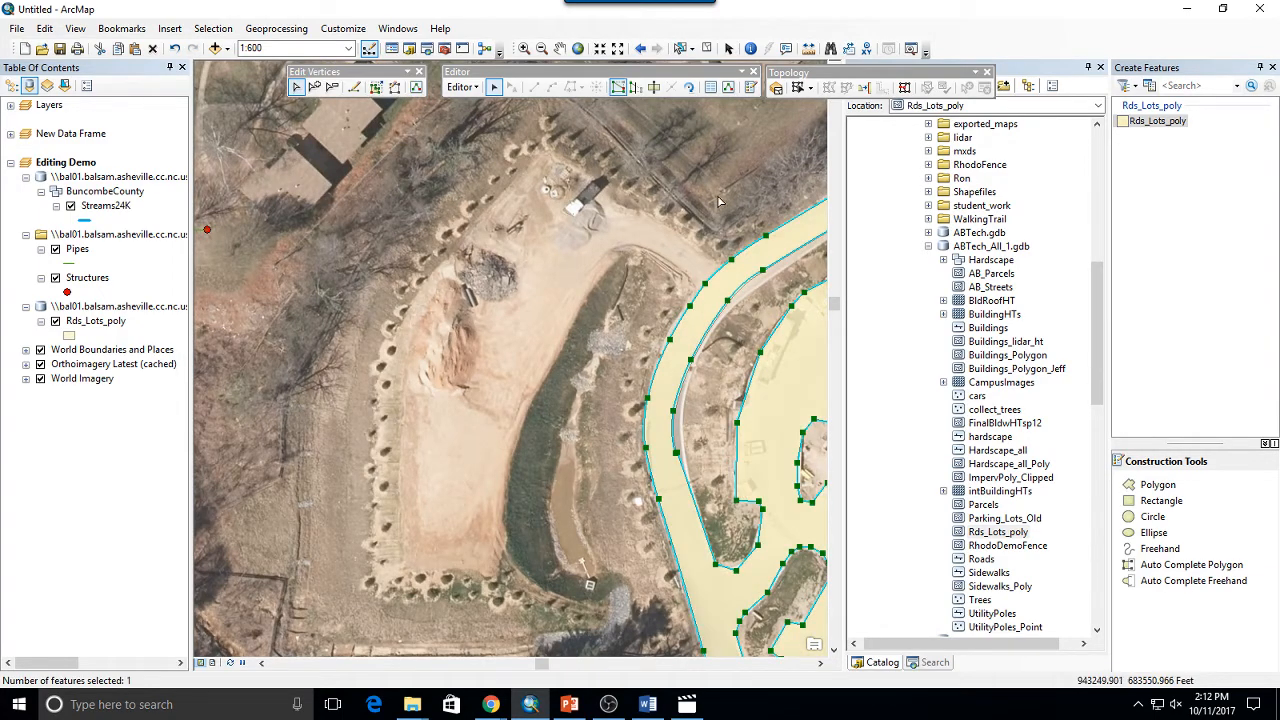
pyautogui.click(719, 301)
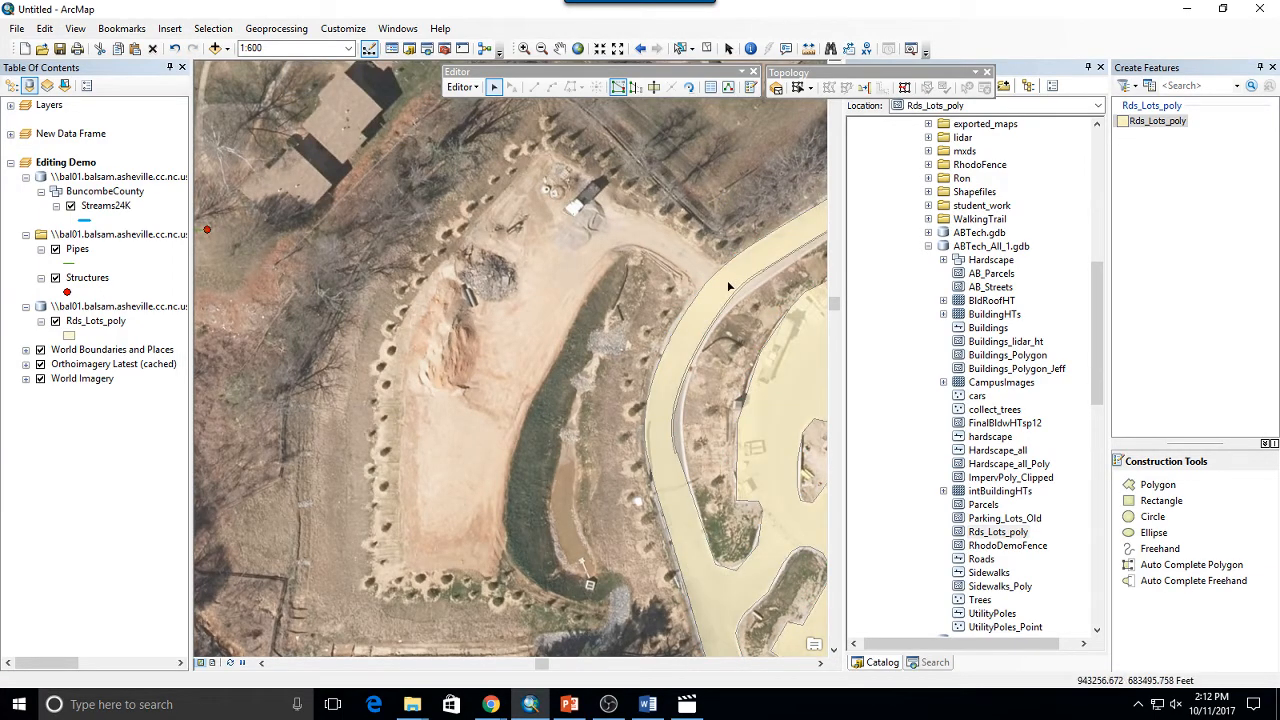
pyautogui.click(659, 233)
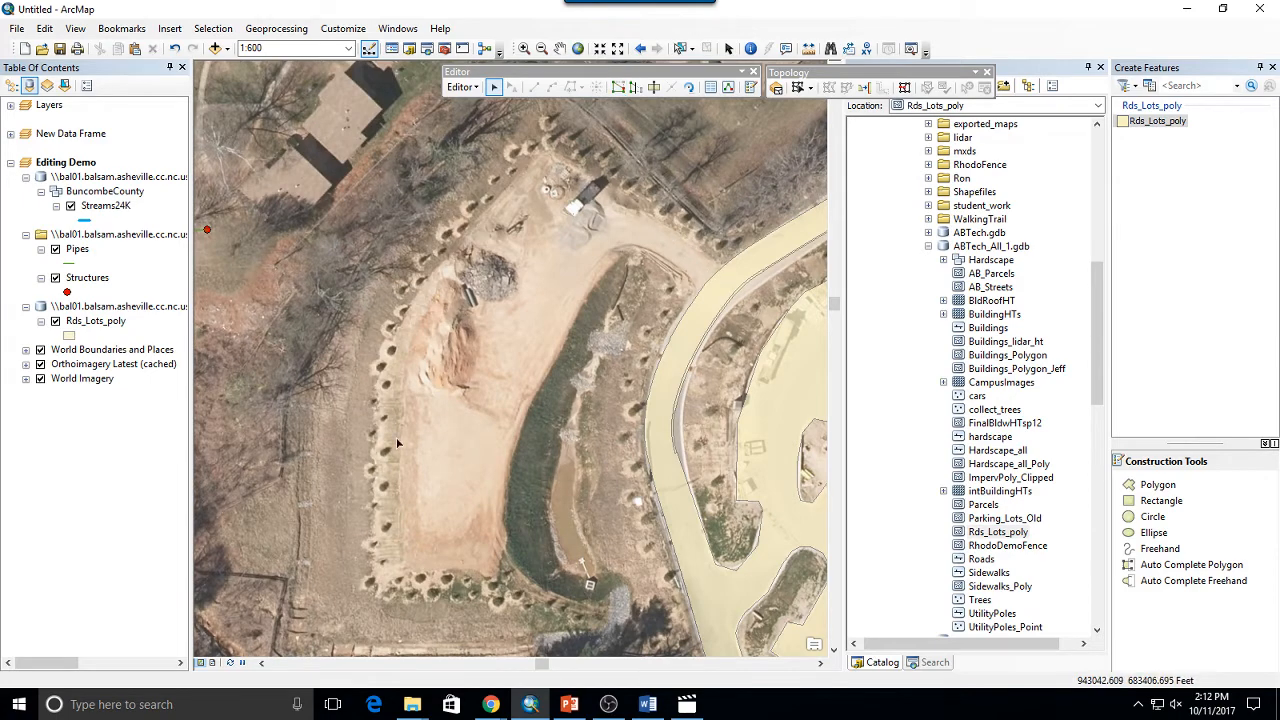
pyautogui.doubleClick(719, 298)
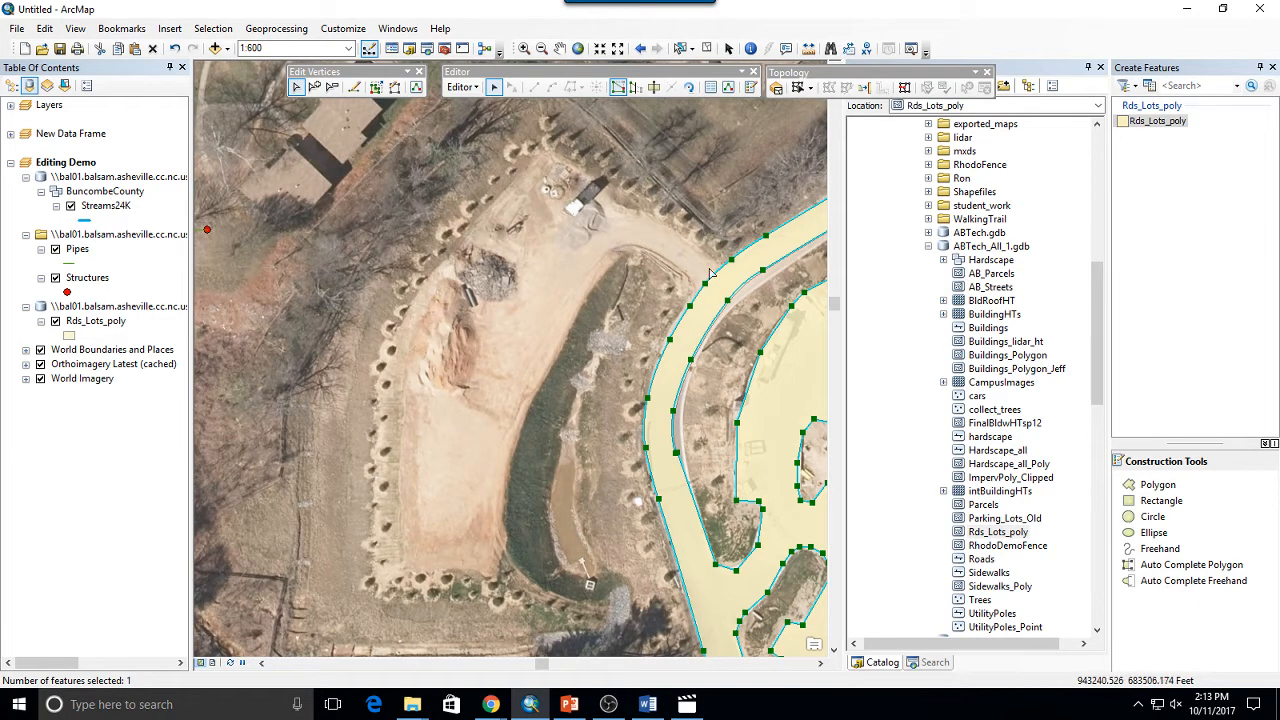
pyautogui.click(686, 251)
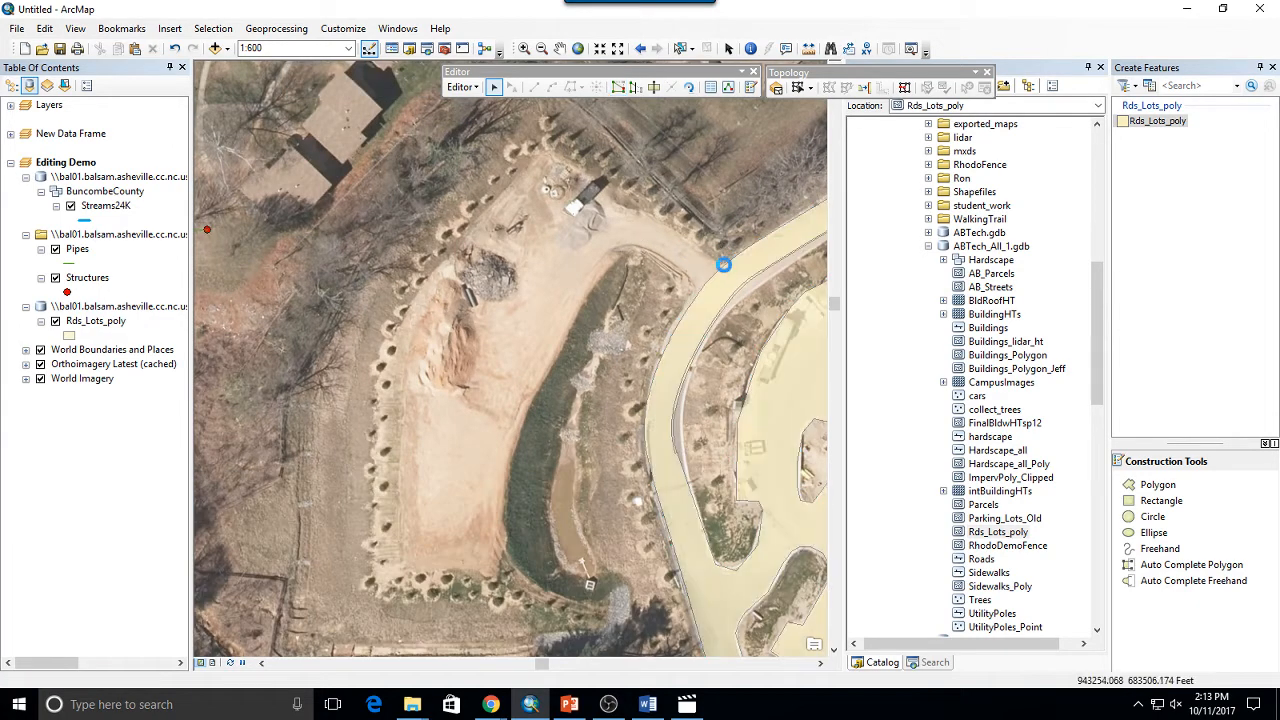
pyautogui.doubleClick(728, 263)
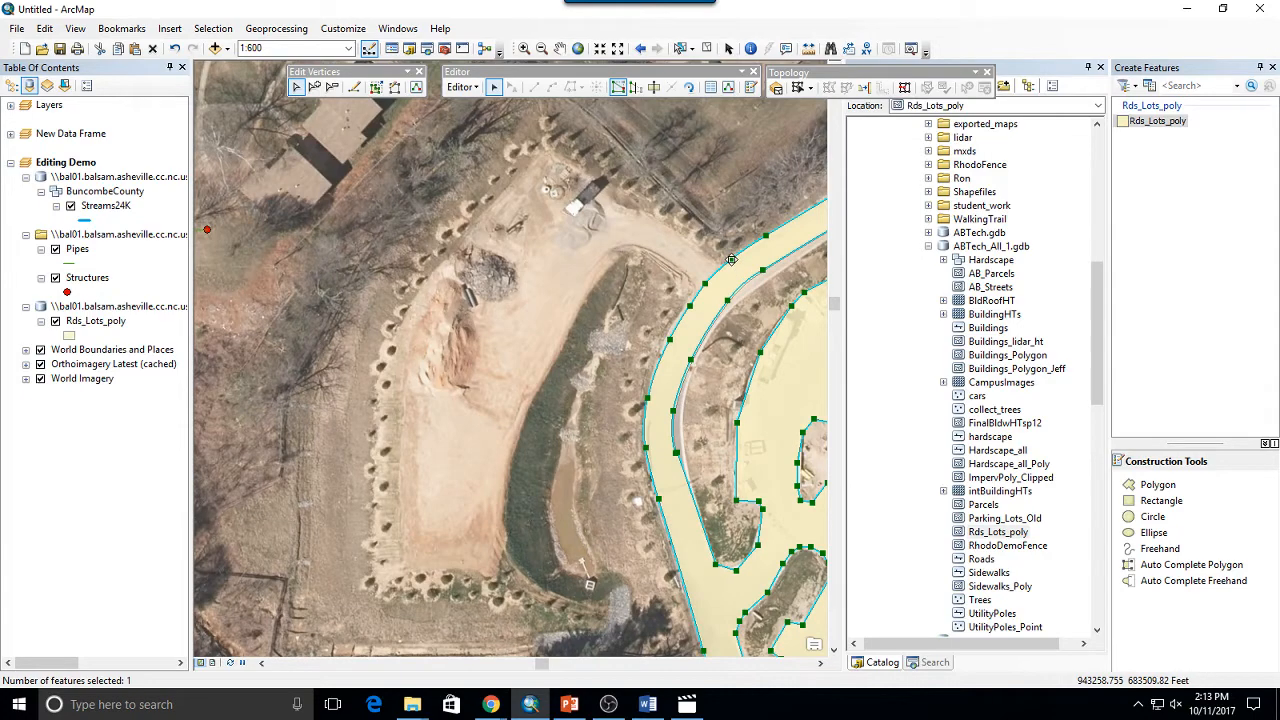
pyautogui.click(725, 230)
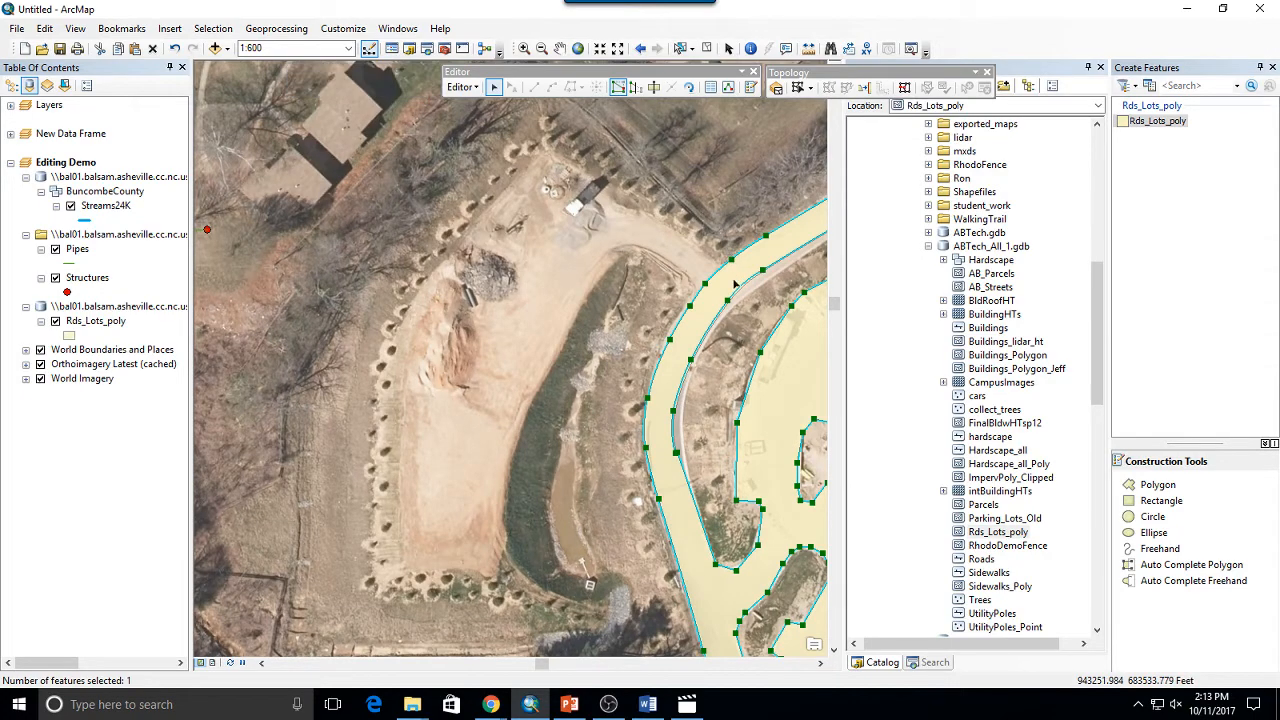
# Step: Select the road polygon and start reshaping it with straight segments from the road edge around the dirt lot's outer boundary to its southeast corner
pyautogui.click(725, 278)
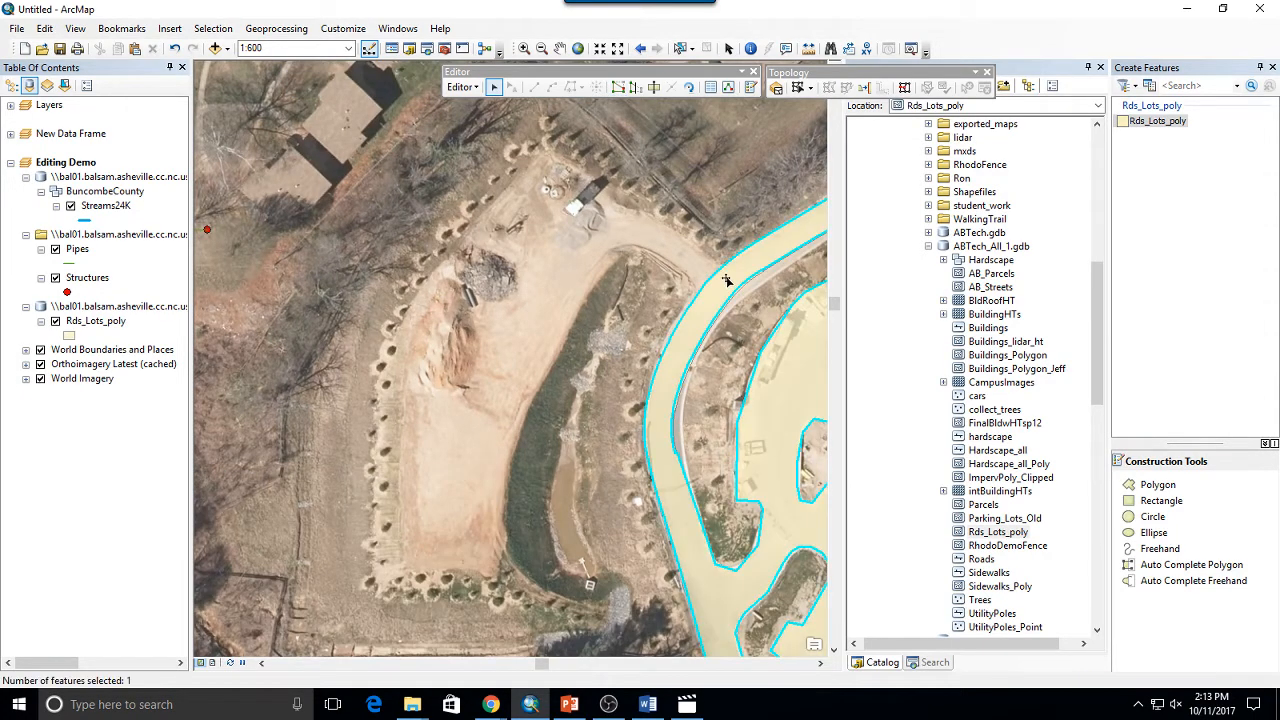
pyautogui.click(637, 89)
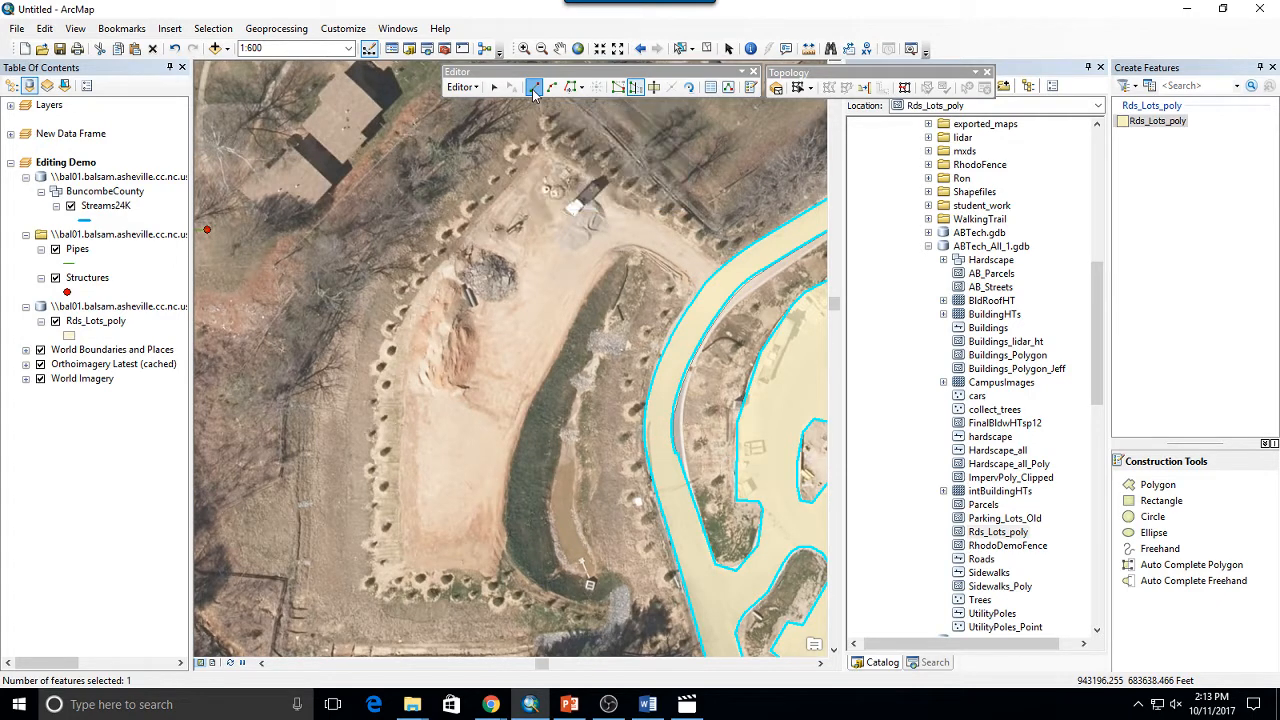
pyautogui.click(721, 268)
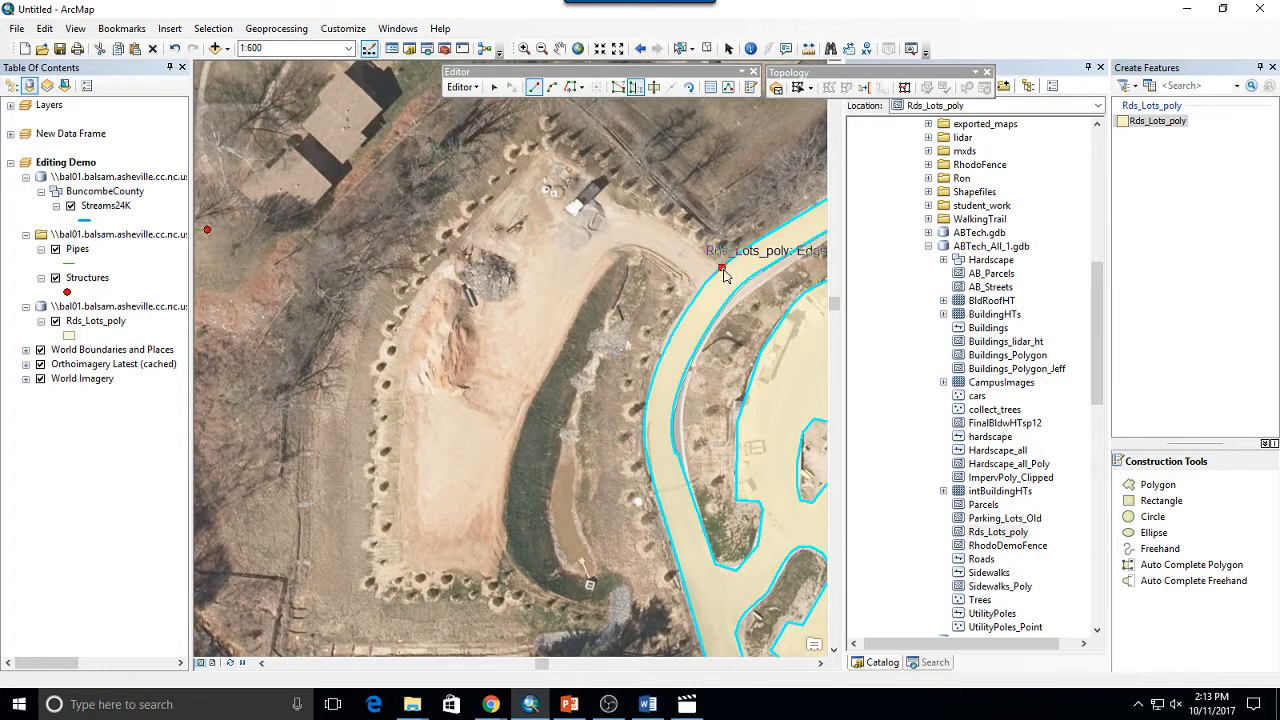
pyautogui.click(681, 232)
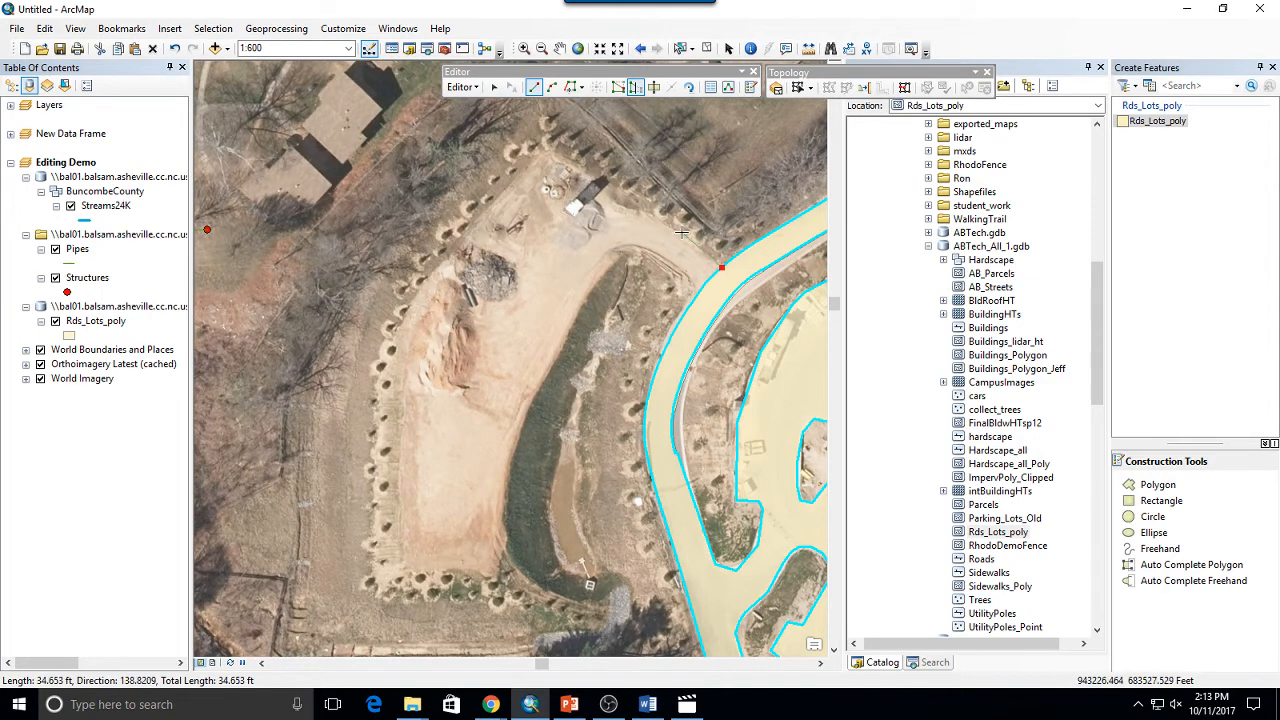
pyautogui.click(614, 205)
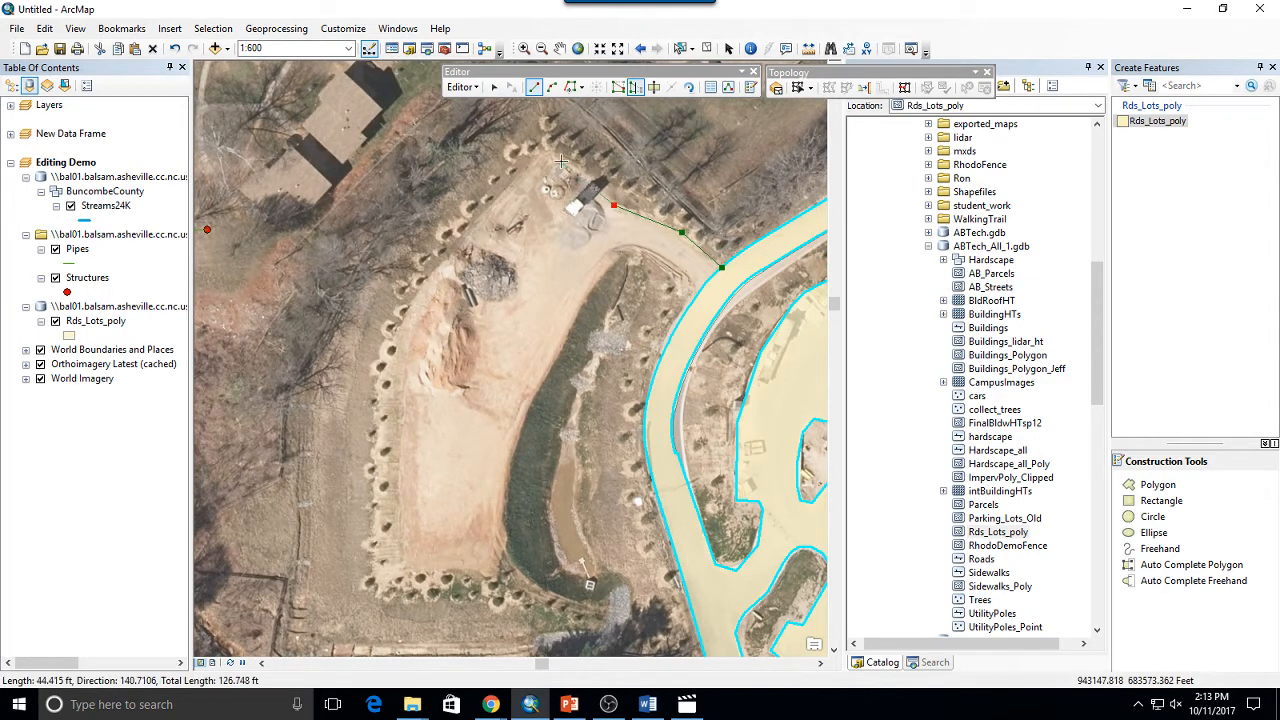
pyautogui.click(548, 152)
pyautogui.click(388, 346)
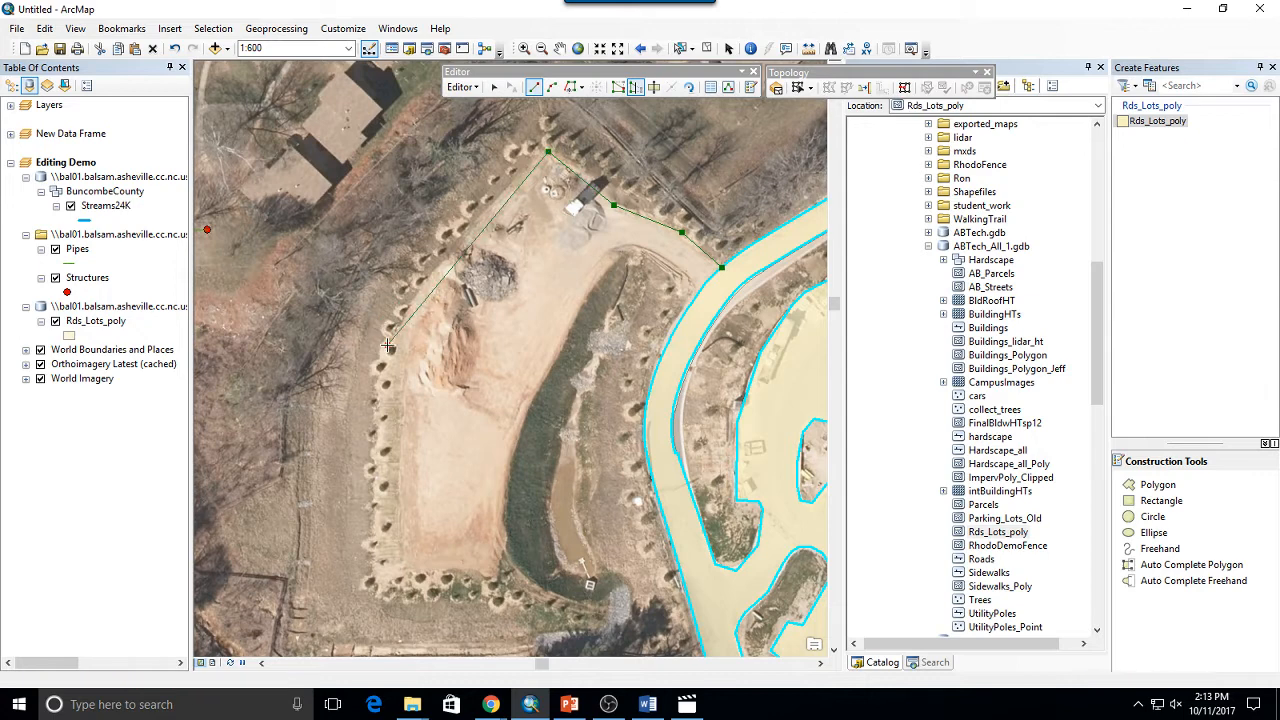
pyautogui.click(373, 589)
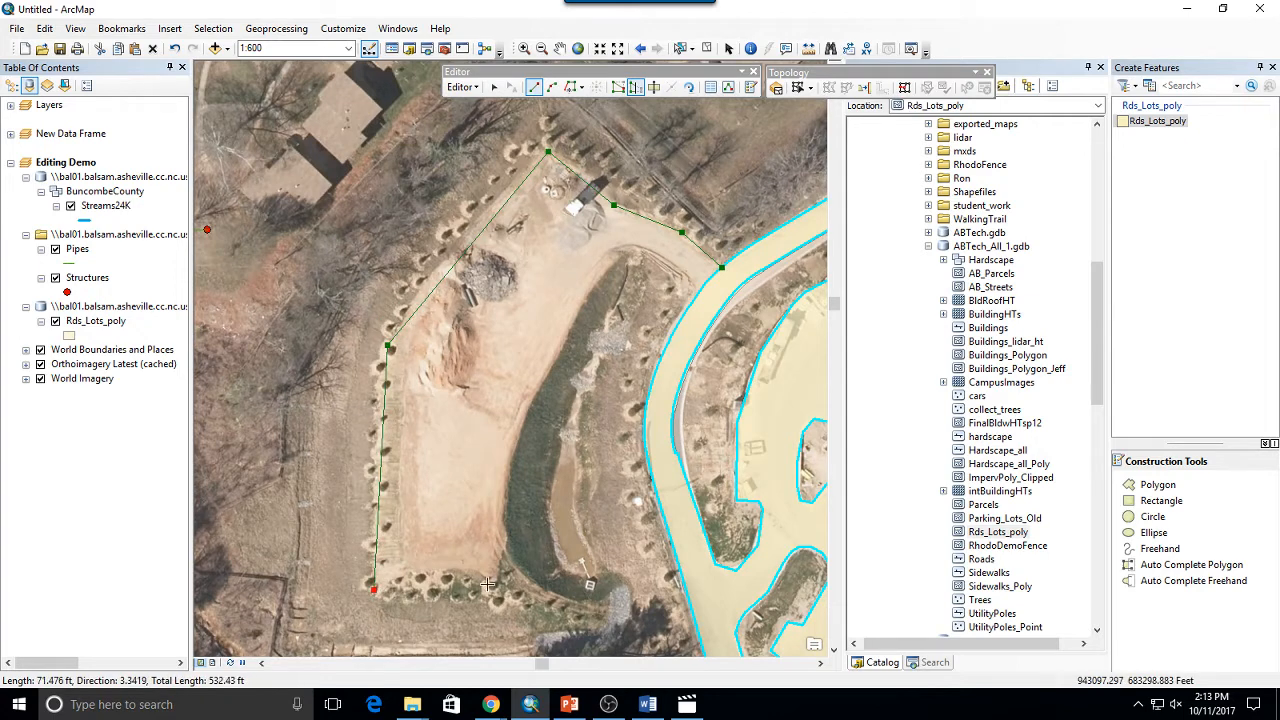
pyautogui.click(495, 584)
pyautogui.click(511, 534)
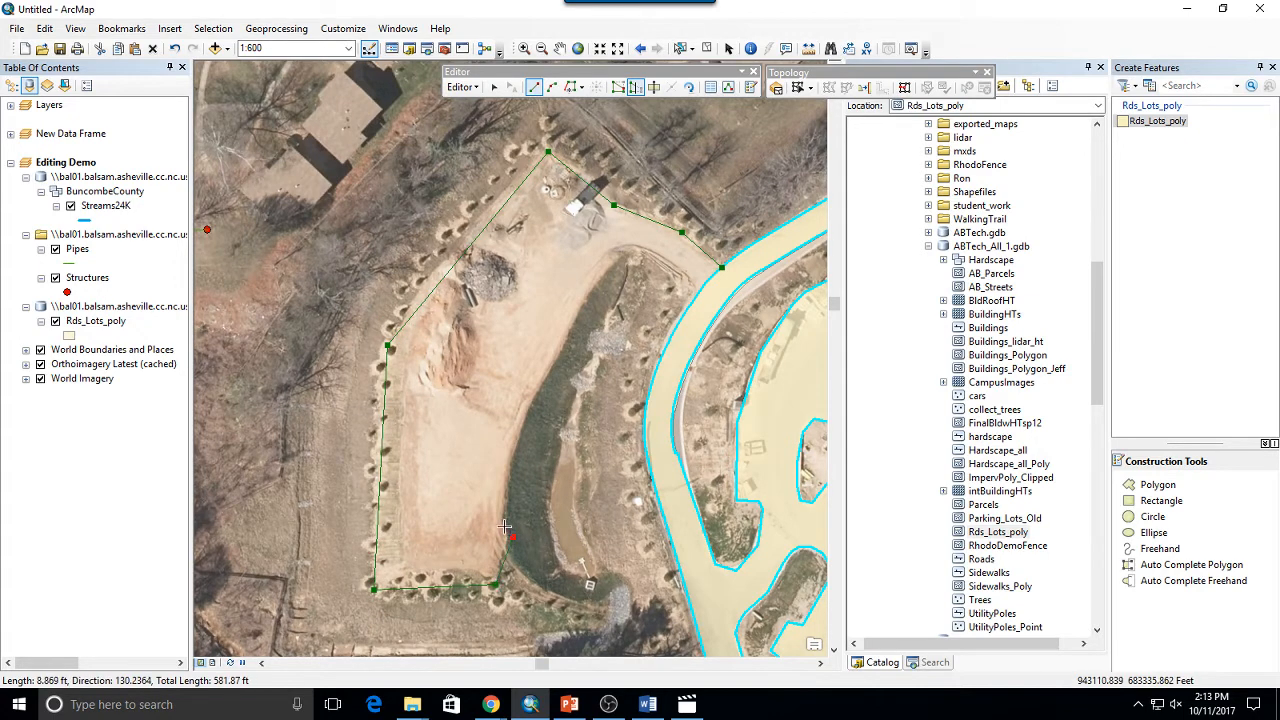
# Step: Continue the reshape with arc segments along the grassy ditch and back into the road polygon, and finish the sketch
pyautogui.click(551, 88)
pyautogui.click(632, 246)
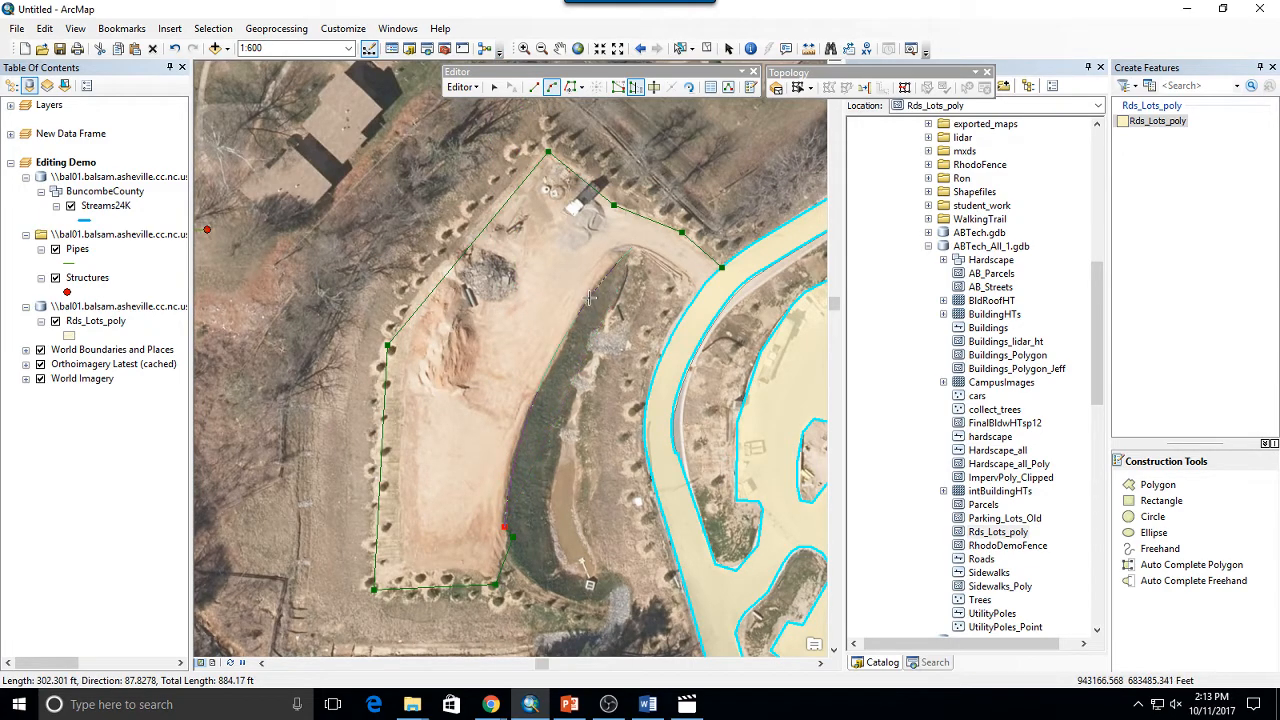
pyautogui.click(548, 349)
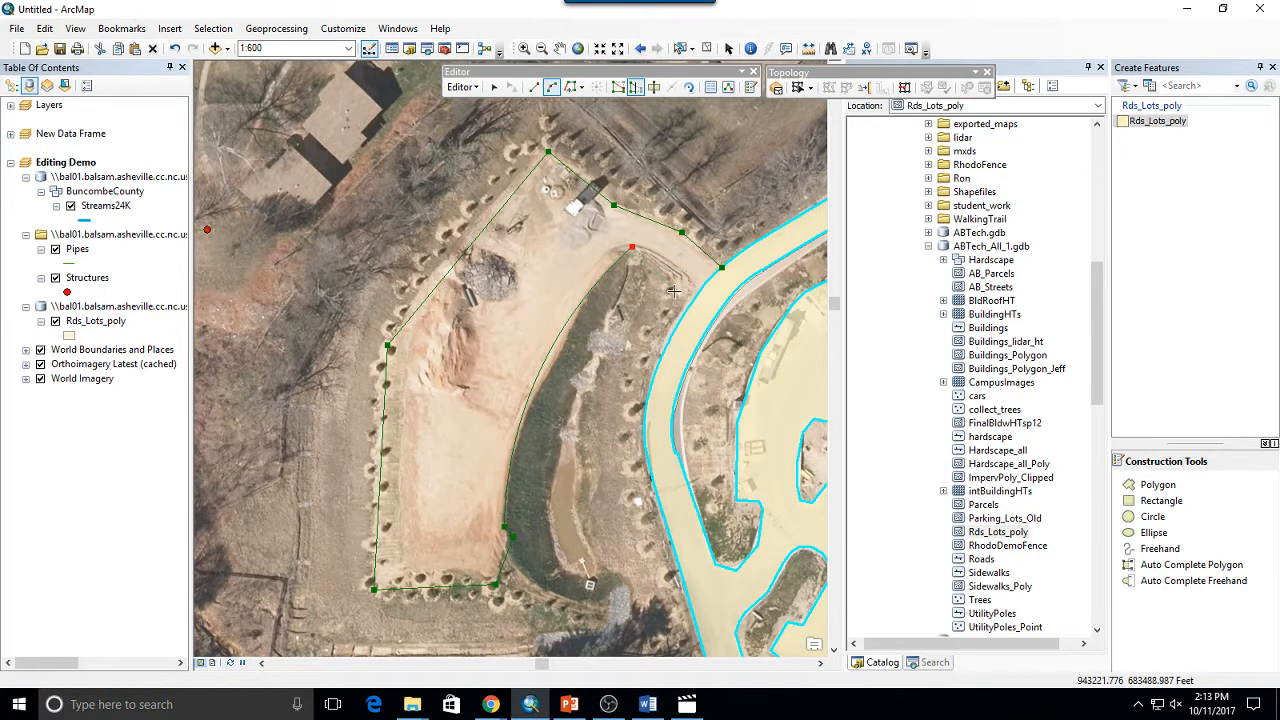
pyautogui.click(703, 291)
pyautogui.doubleClick(684, 277)
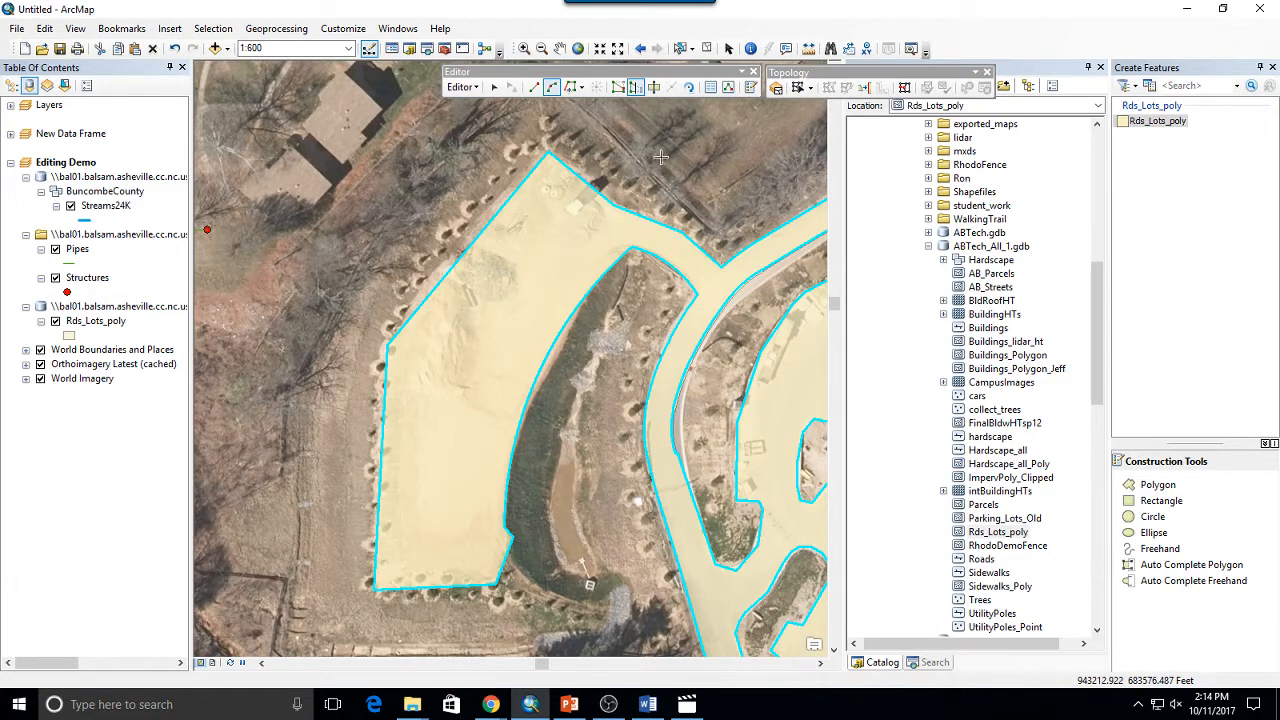
# Step: Save the edits and open the Attributes window for the selected road polygon
pyautogui.moveTo(803, 126)
pyautogui.mouseDown()
pyautogui.moveTo(637, 351)
pyautogui.moveTo(521, 429)
pyautogui.mouseUp()
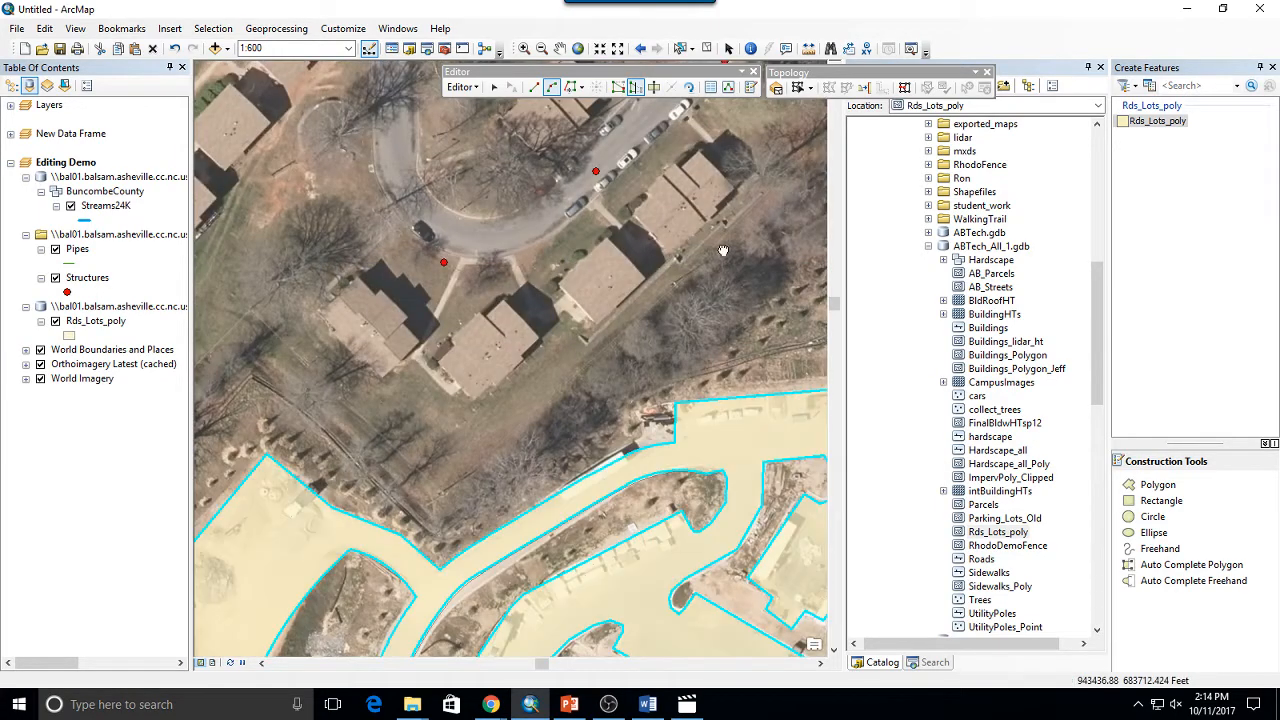
pyautogui.moveTo(721, 252); pyautogui.dragTo(104, 72)
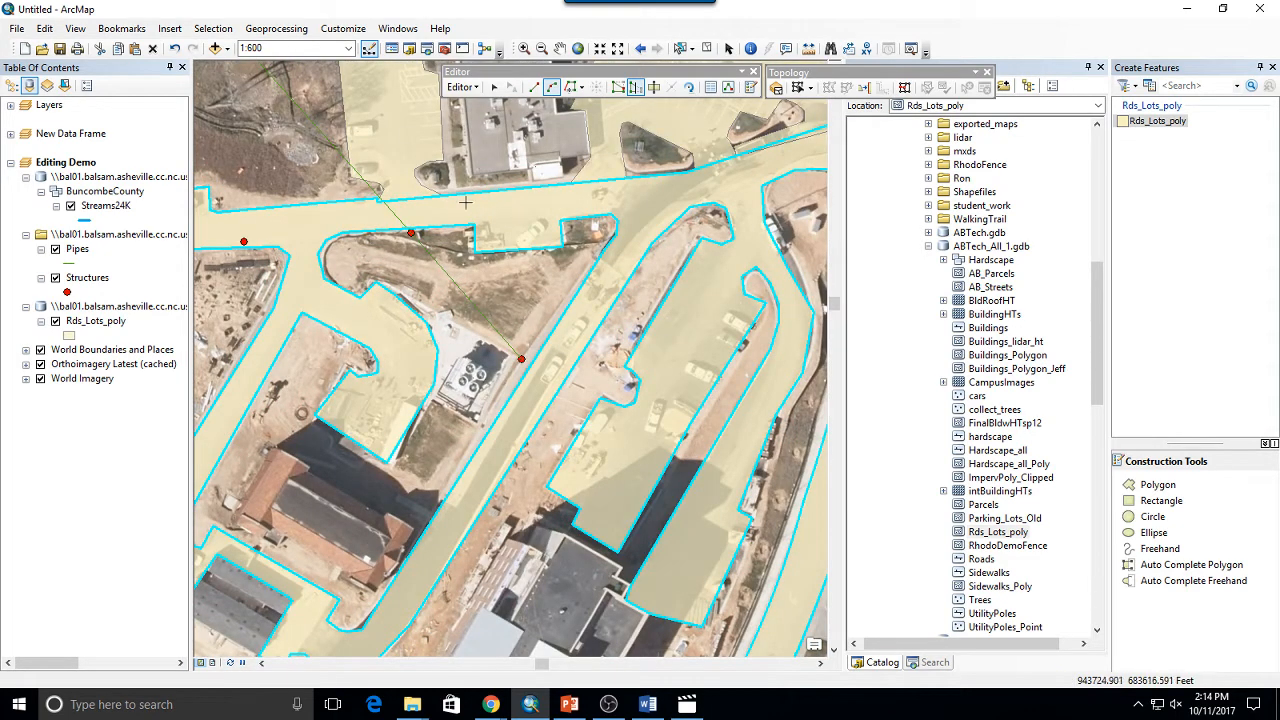
pyautogui.moveTo(466, 223); pyautogui.dragTo(936, 258)
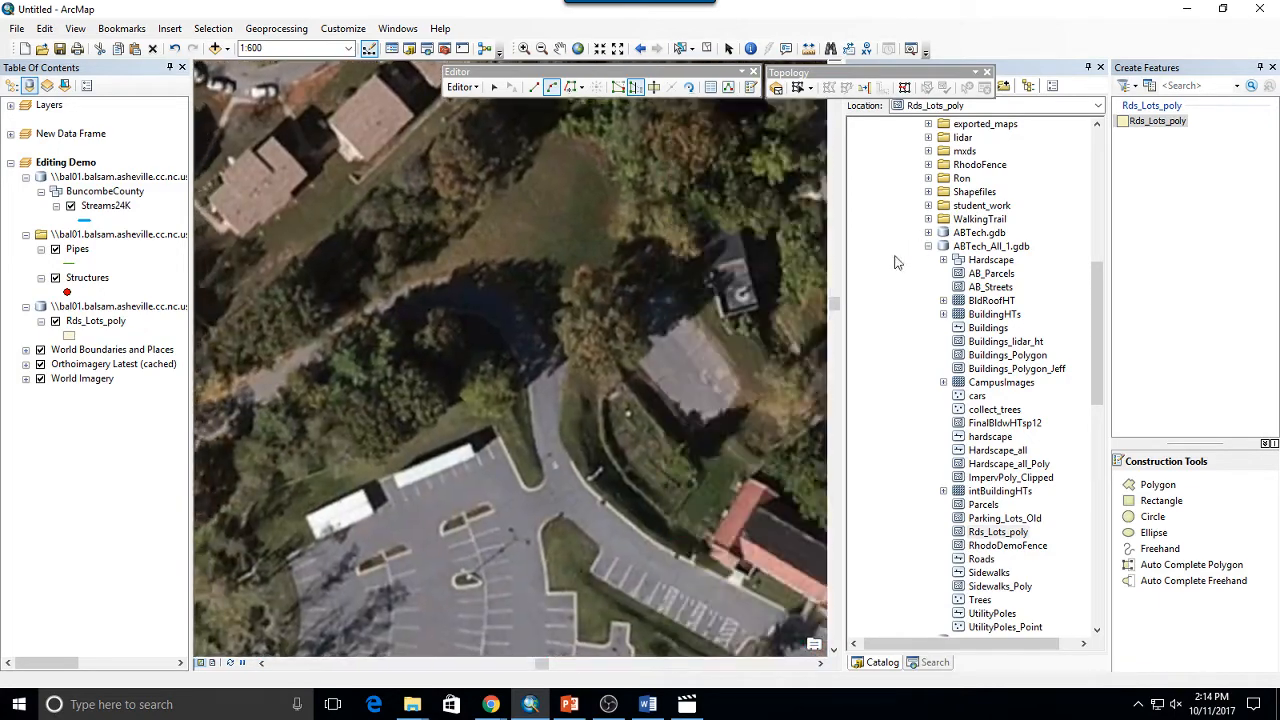
pyautogui.scroll(2, 378, 321)
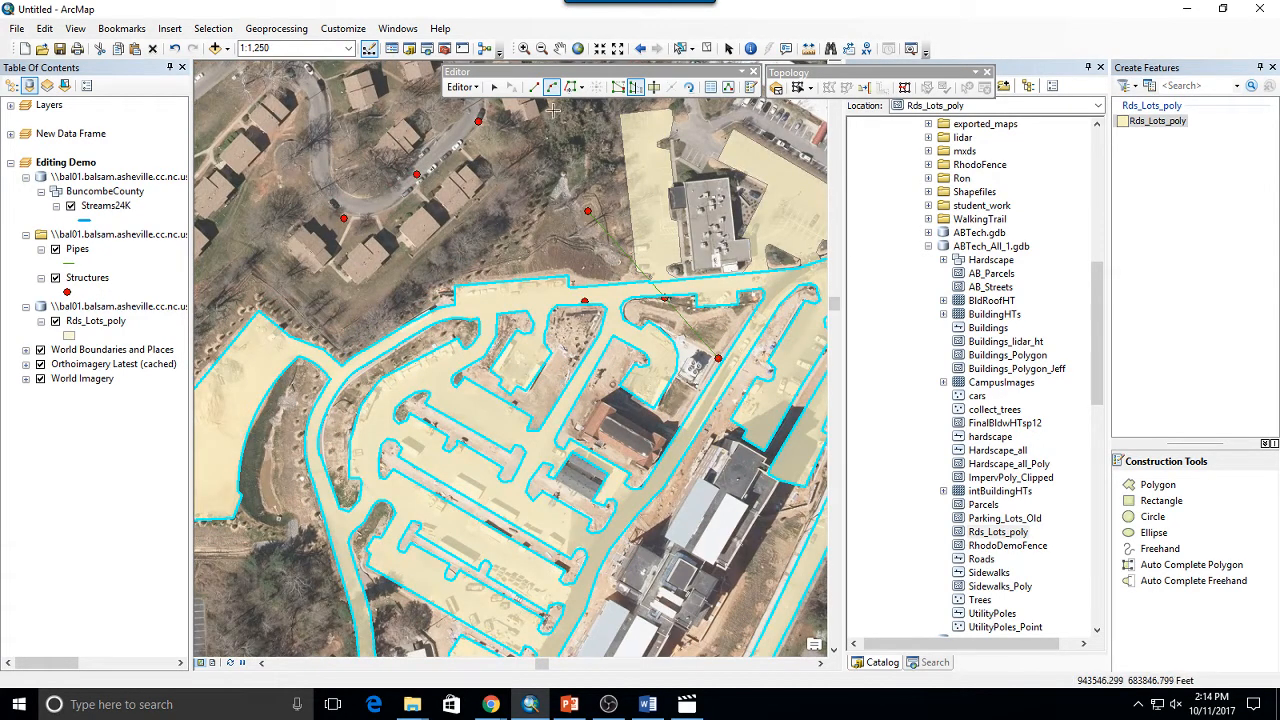
pyautogui.click(463, 87)
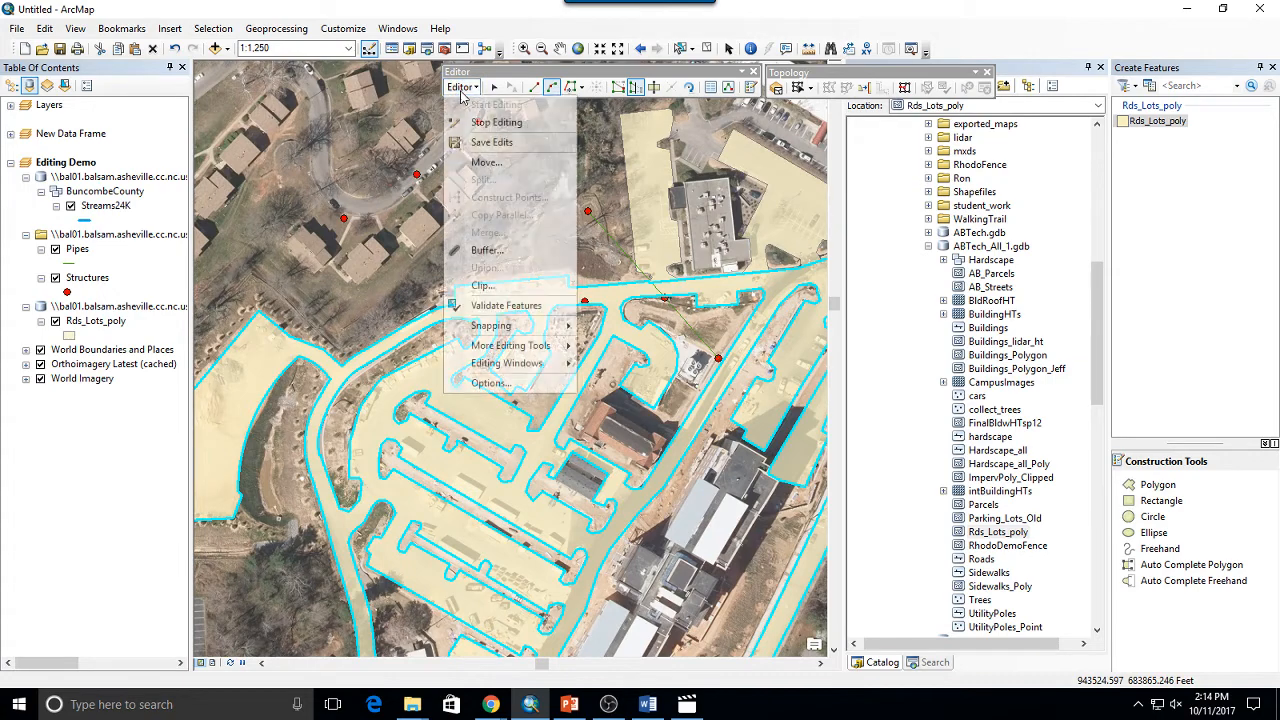
pyautogui.click(486, 143)
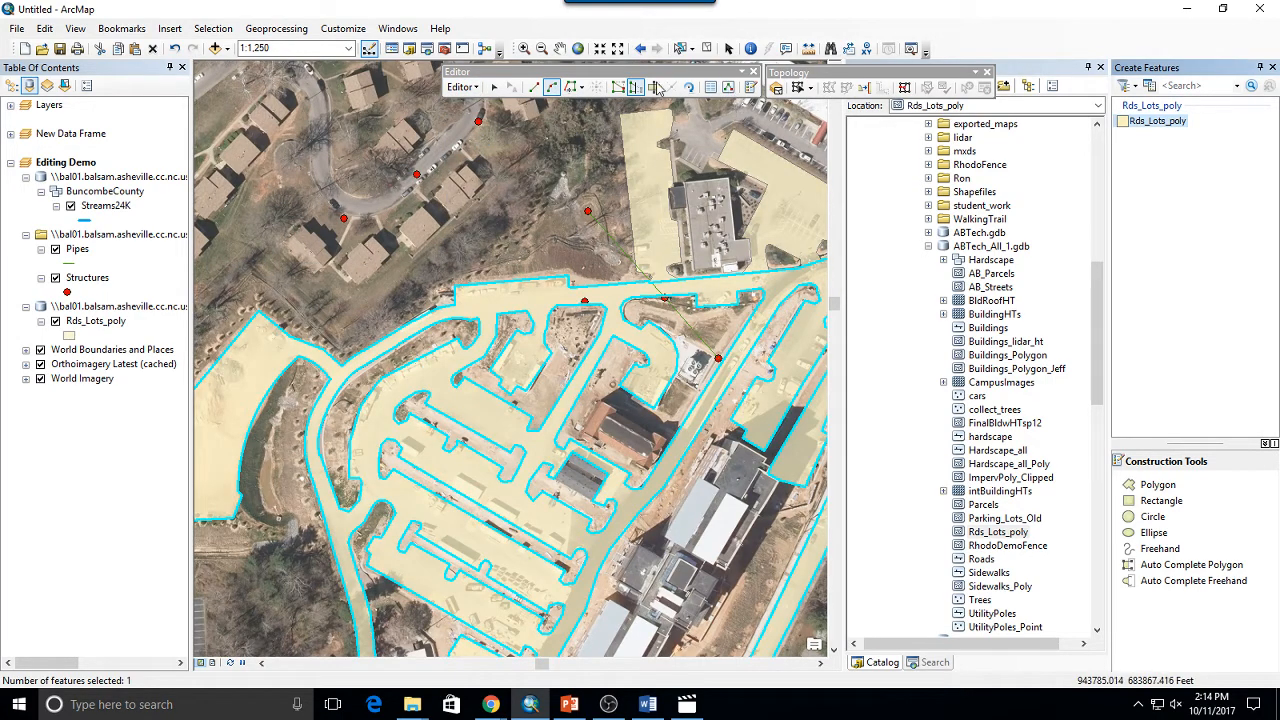
pyautogui.click(709, 88)
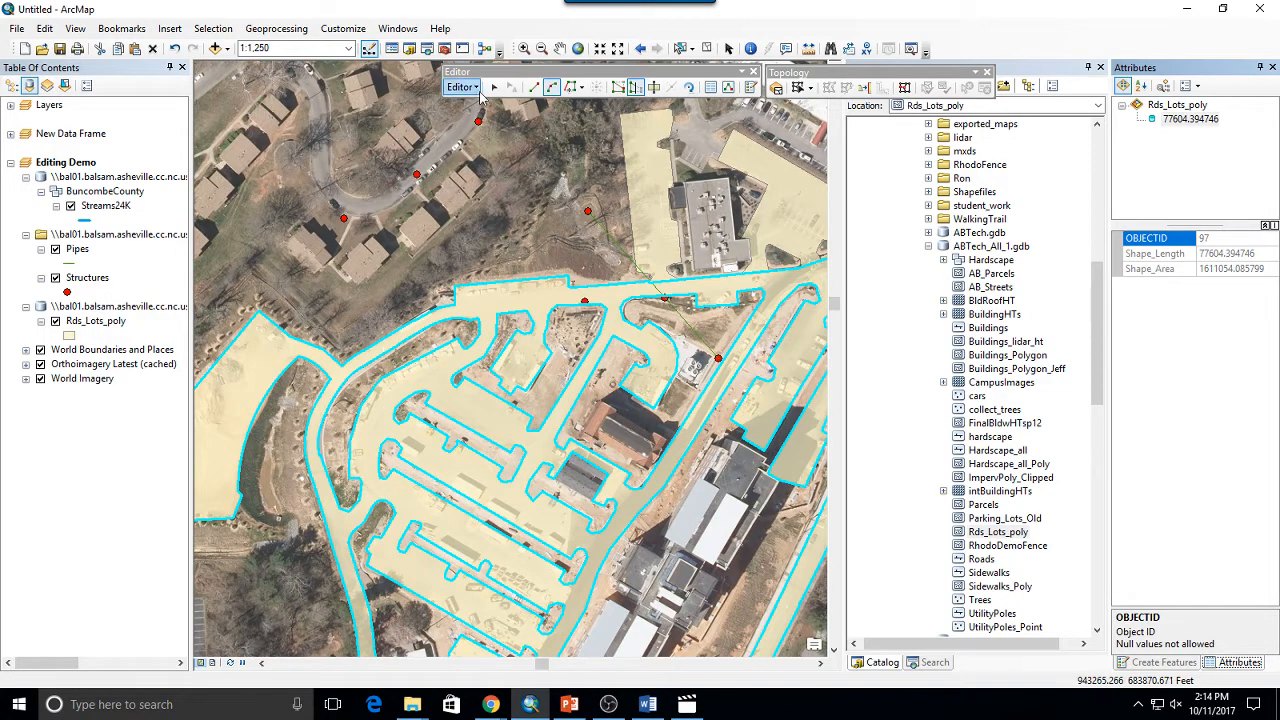
# Step: Examine the Rds_Lots_poly coverage against the imagery across the rest of the campus
pyautogui.moveTo(737, 289); pyautogui.dragTo(473, 257)
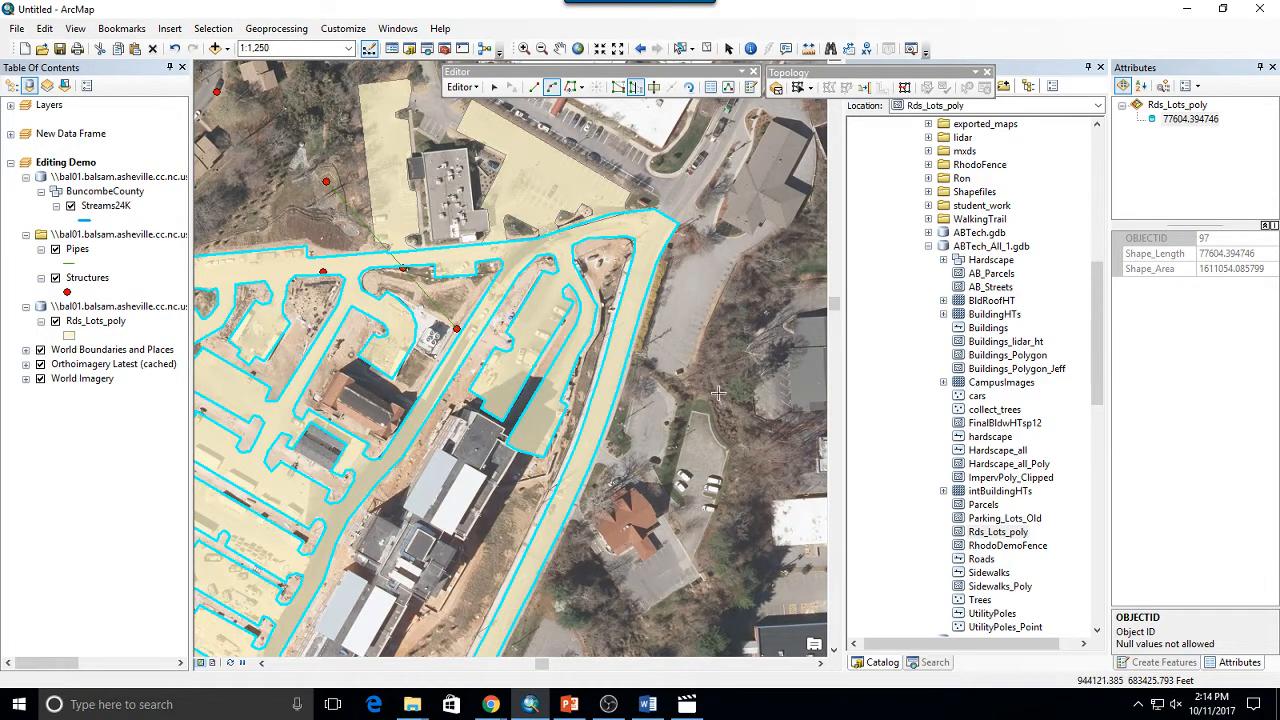
pyautogui.moveTo(673, 380); pyautogui.dragTo(667, 345)
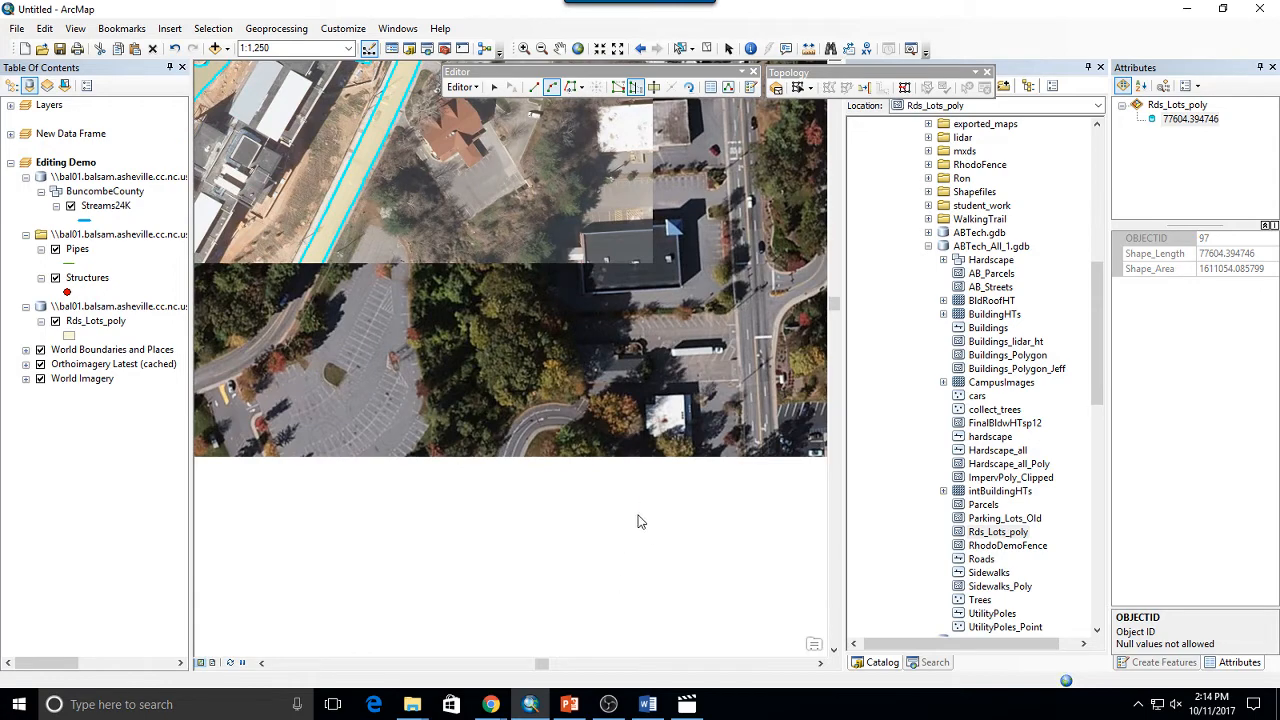
pyautogui.moveTo(665, 508); pyautogui.dragTo(620, 170)
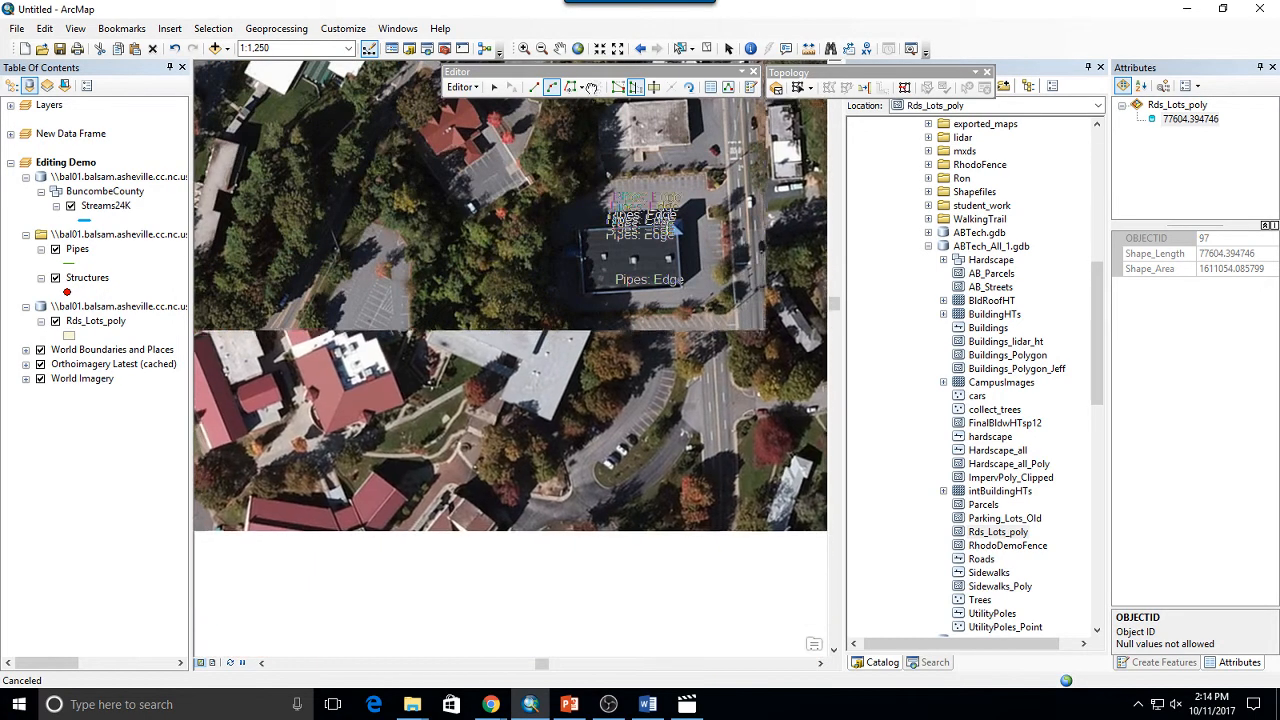
pyautogui.moveTo(562, 484); pyautogui.dragTo(725, 270)
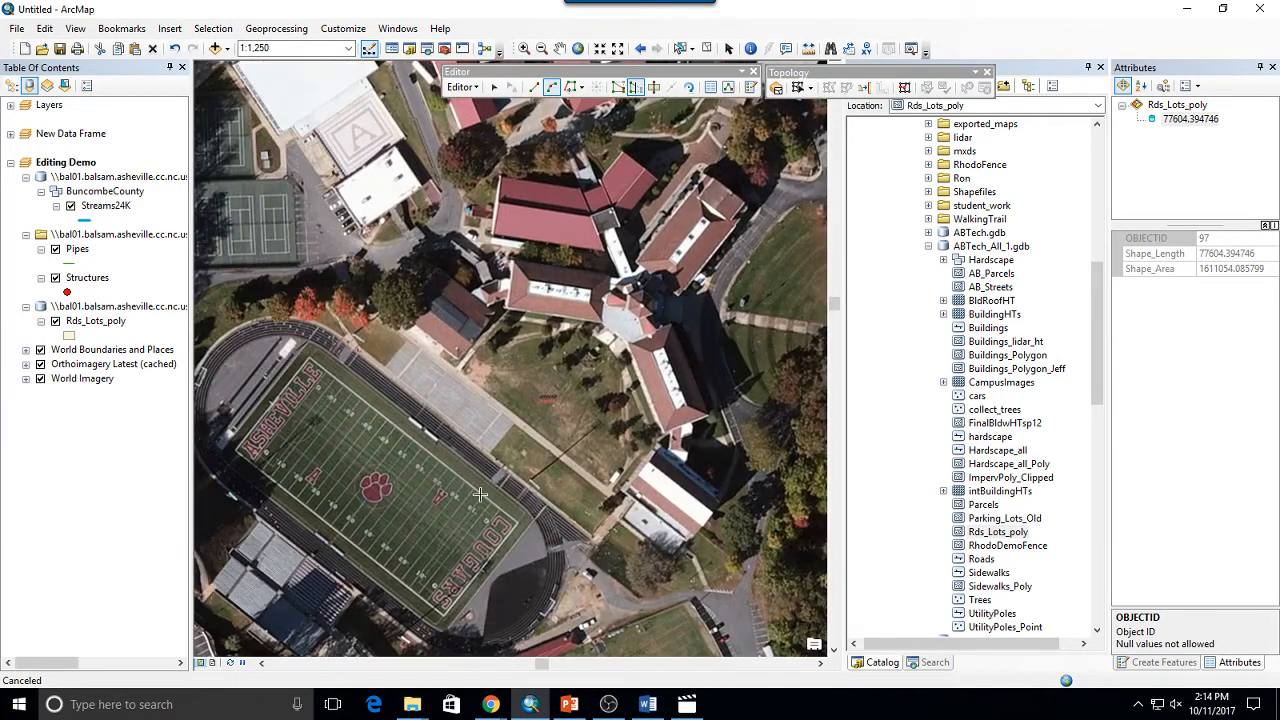
pyautogui.moveTo(627, 303); pyautogui.dragTo(1075, 241)
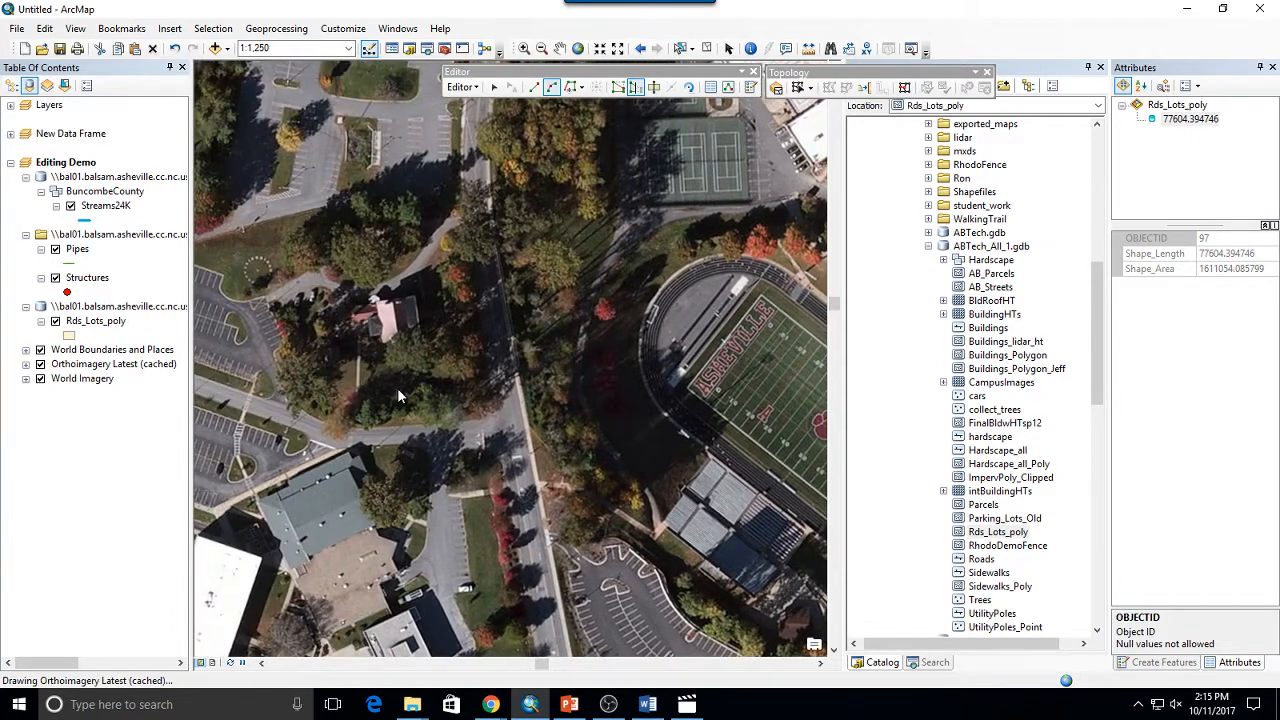
pyautogui.moveTo(357, 287); pyautogui.dragTo(697, 19)
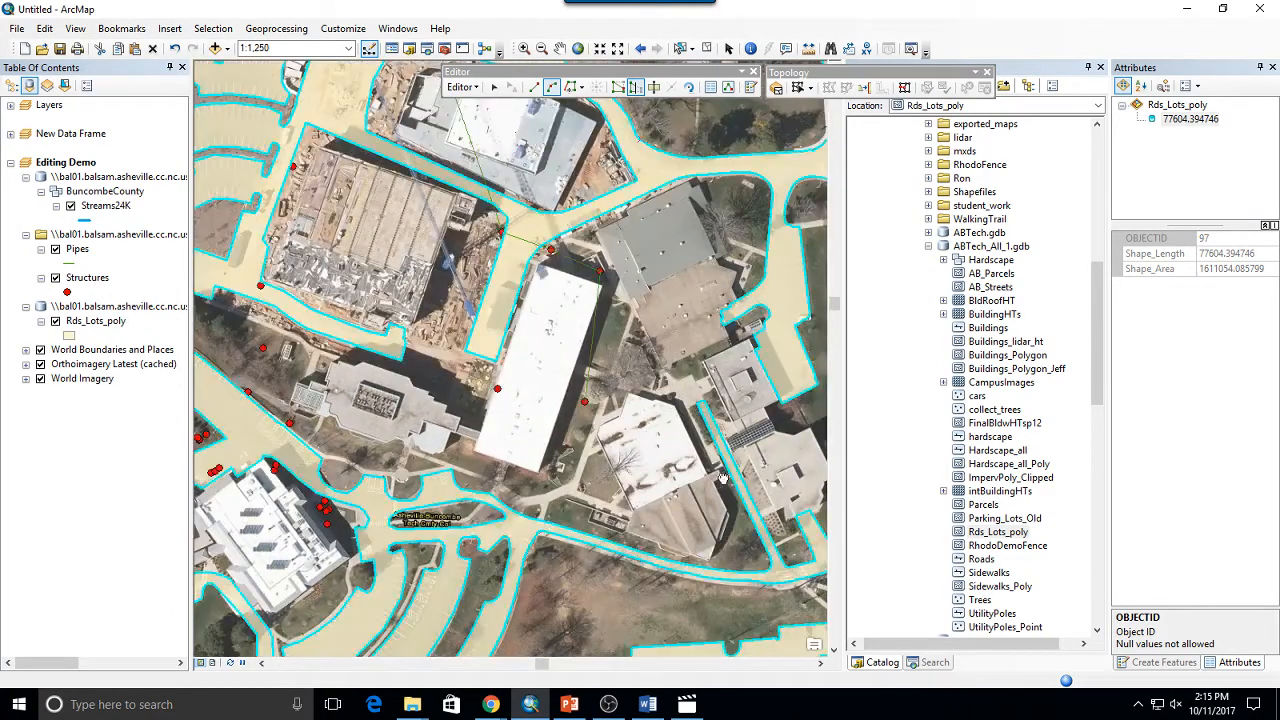
pyautogui.moveTo(690, 503); pyautogui.dragTo(109, 126)
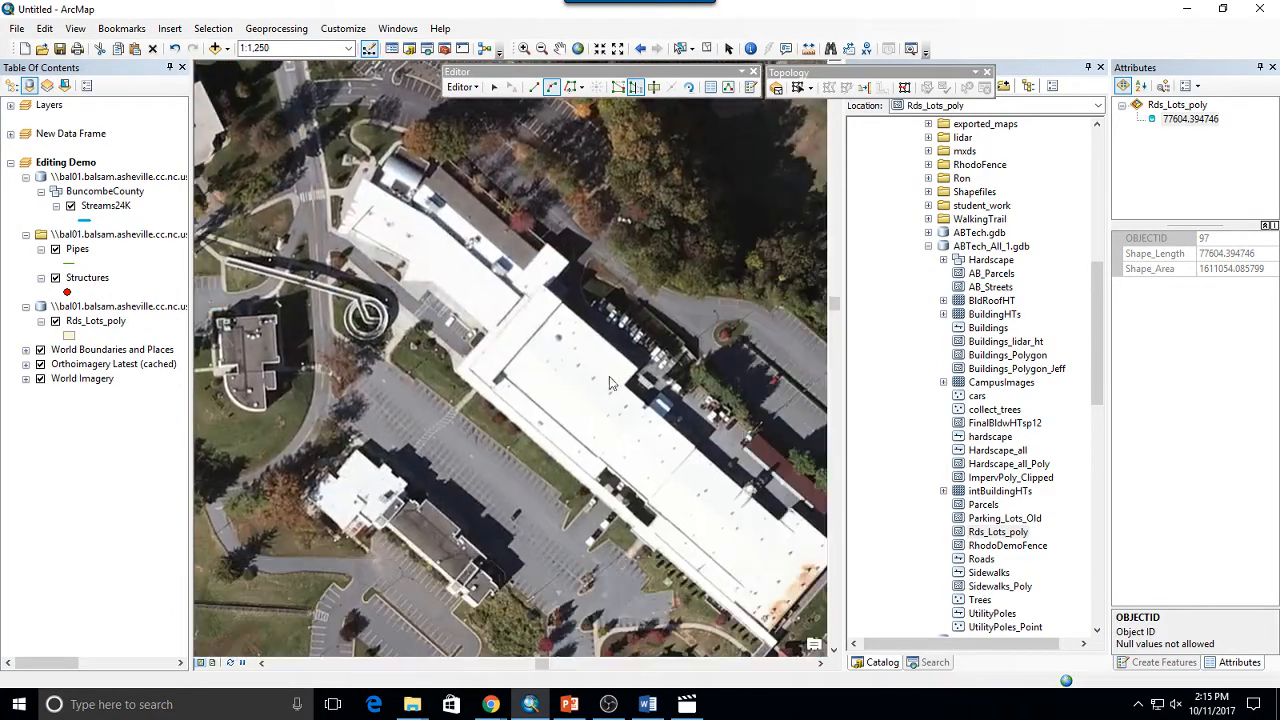
pyautogui.moveTo(677, 525); pyautogui.dragTo(326, 318)
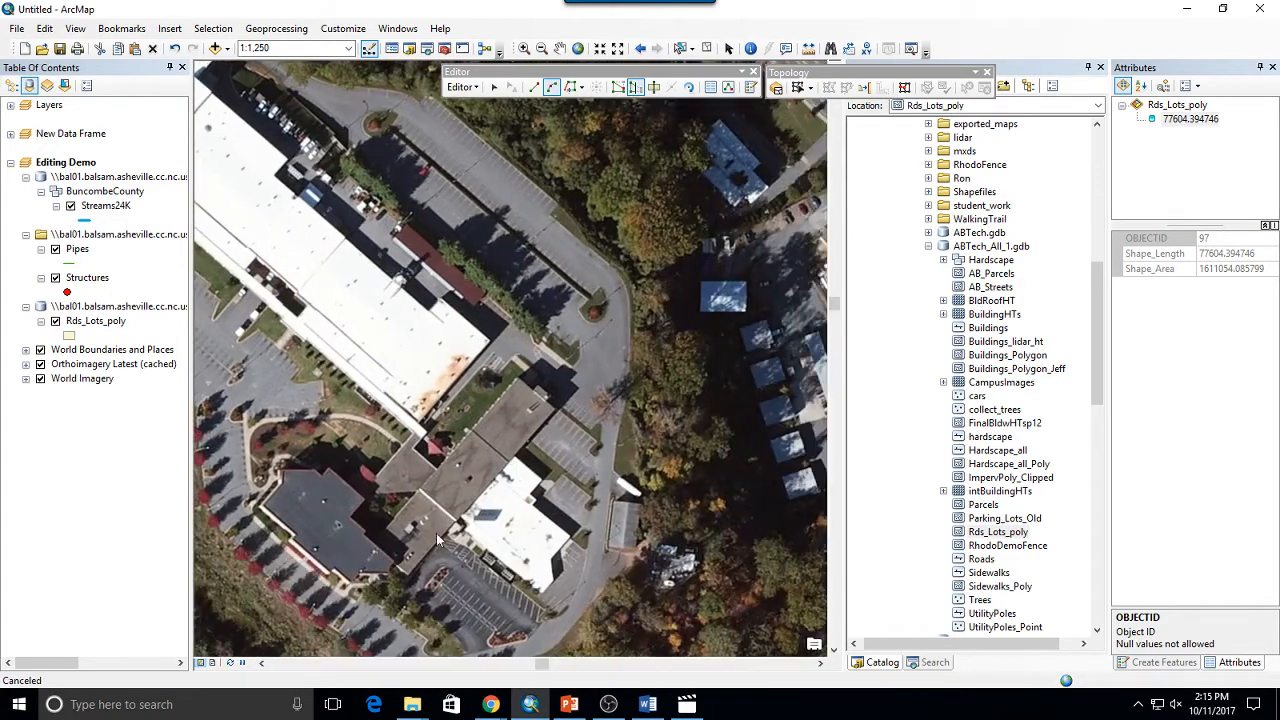
pyautogui.moveTo(381, 507); pyautogui.dragTo(535, 525)
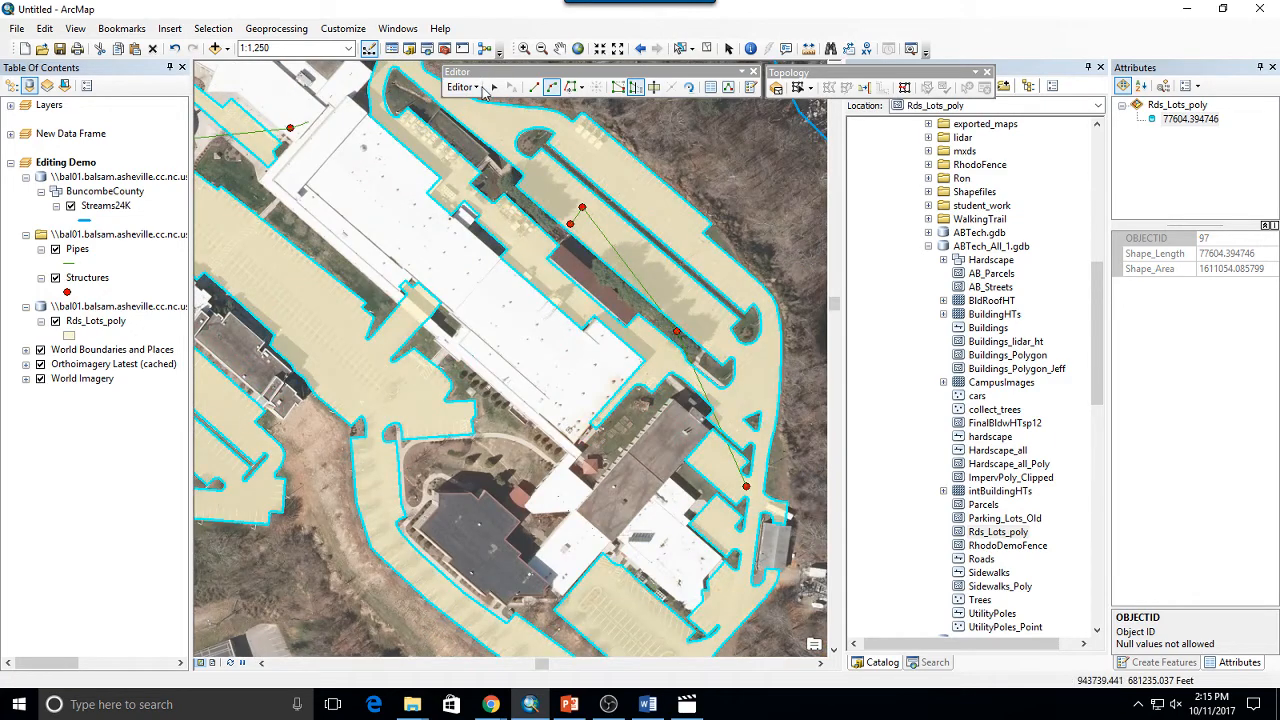
# Step: Stop the edit session on the road and lot polygons
pyautogui.click(478, 88)
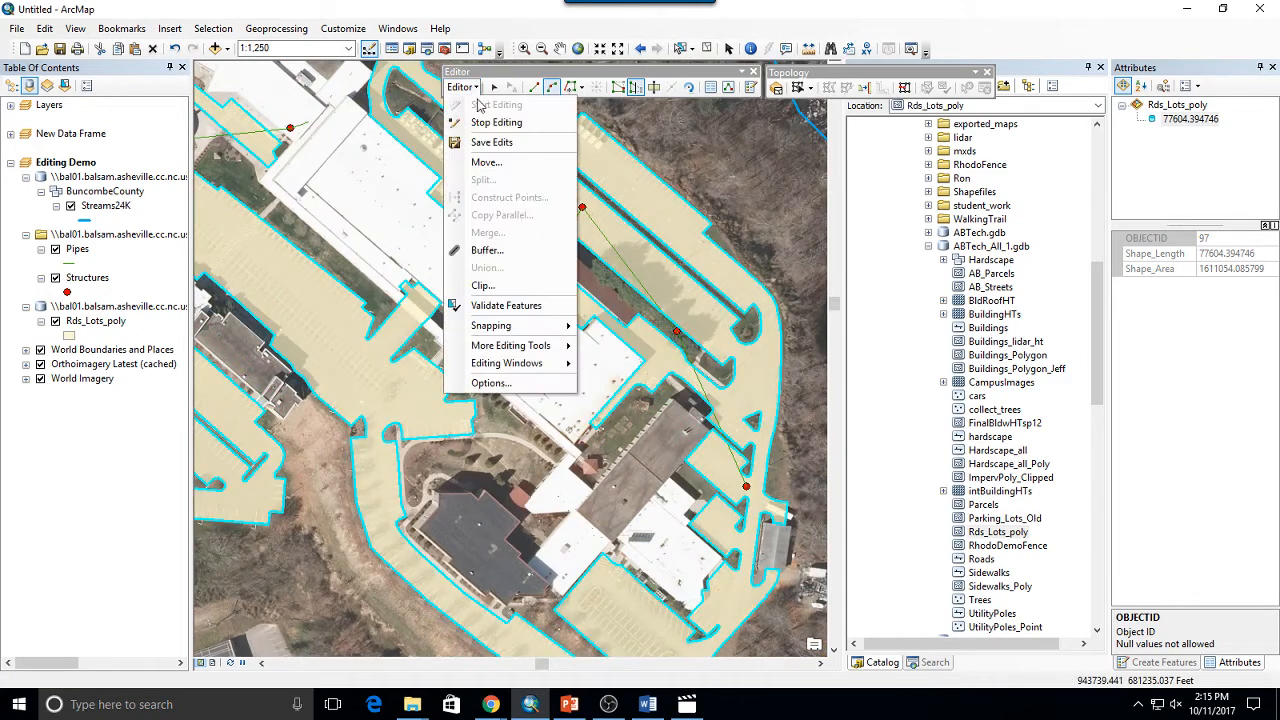
pyautogui.click(495, 121)
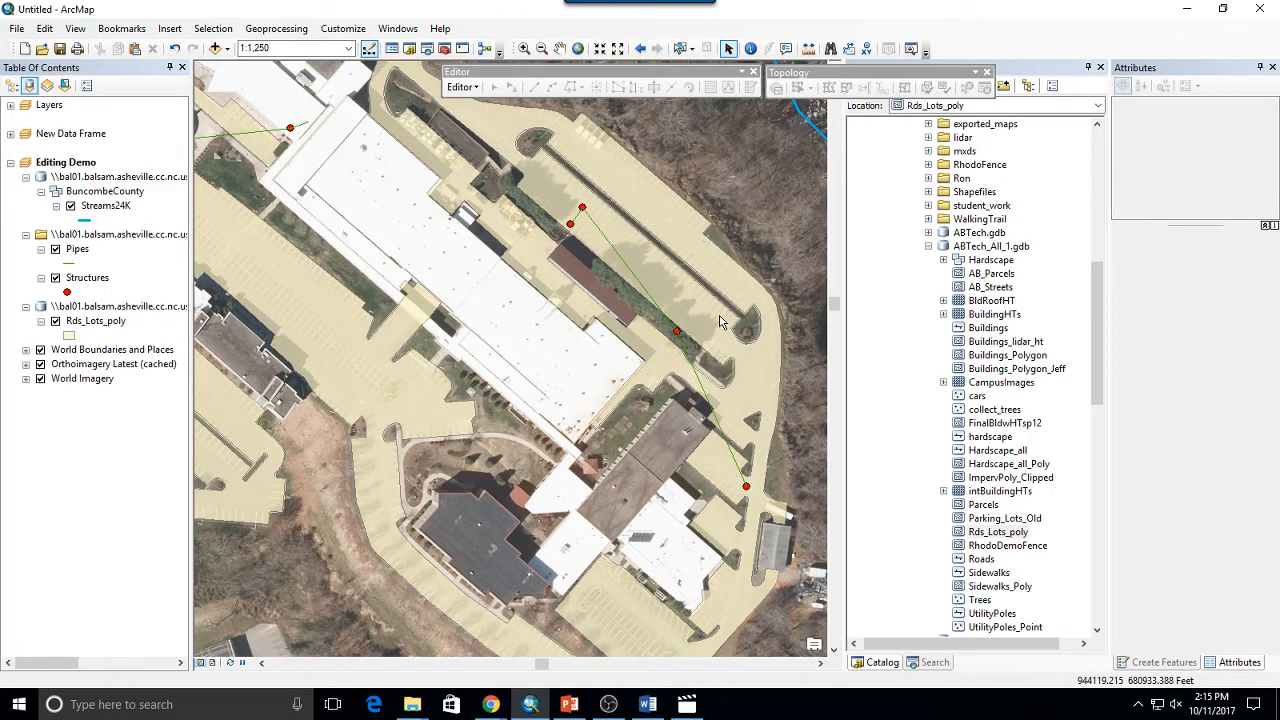
# Step: Start creating a new feature class in the ABTech_All_1.gdb geodatabase
pyautogui.click(1015, 251)
pyautogui.rightClick(1018, 252)
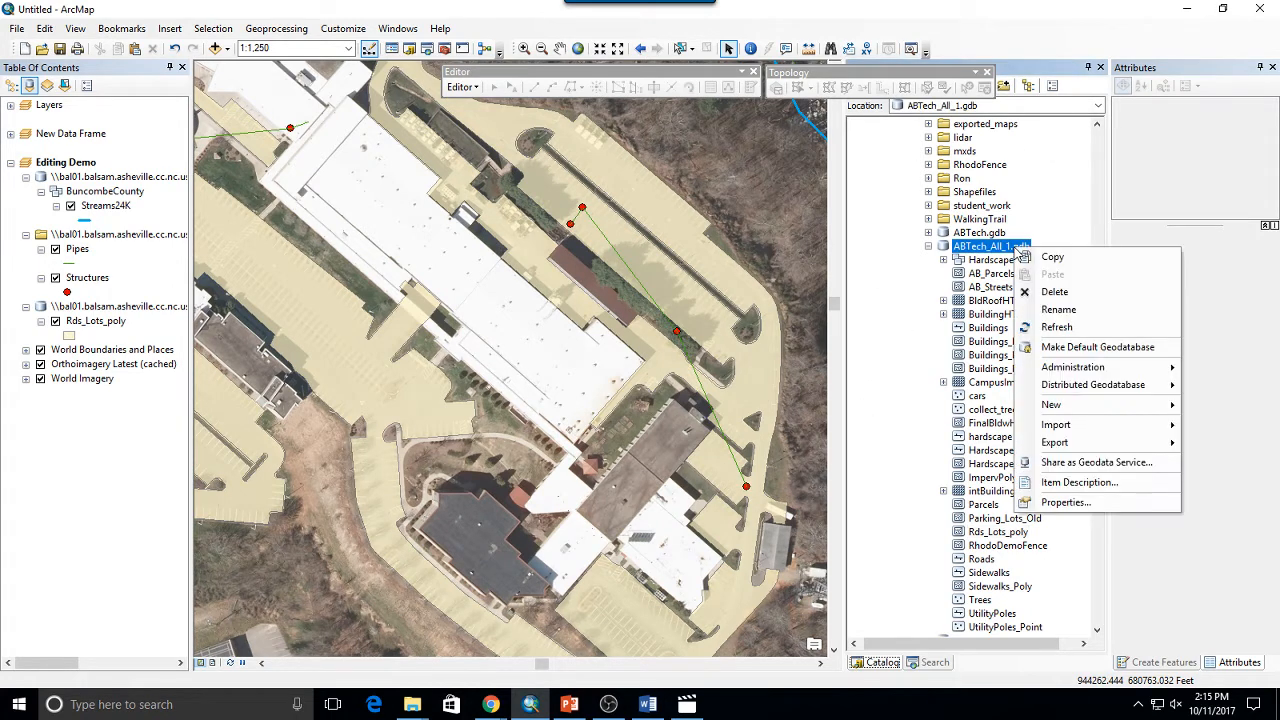
pyautogui.moveTo(1110, 406)
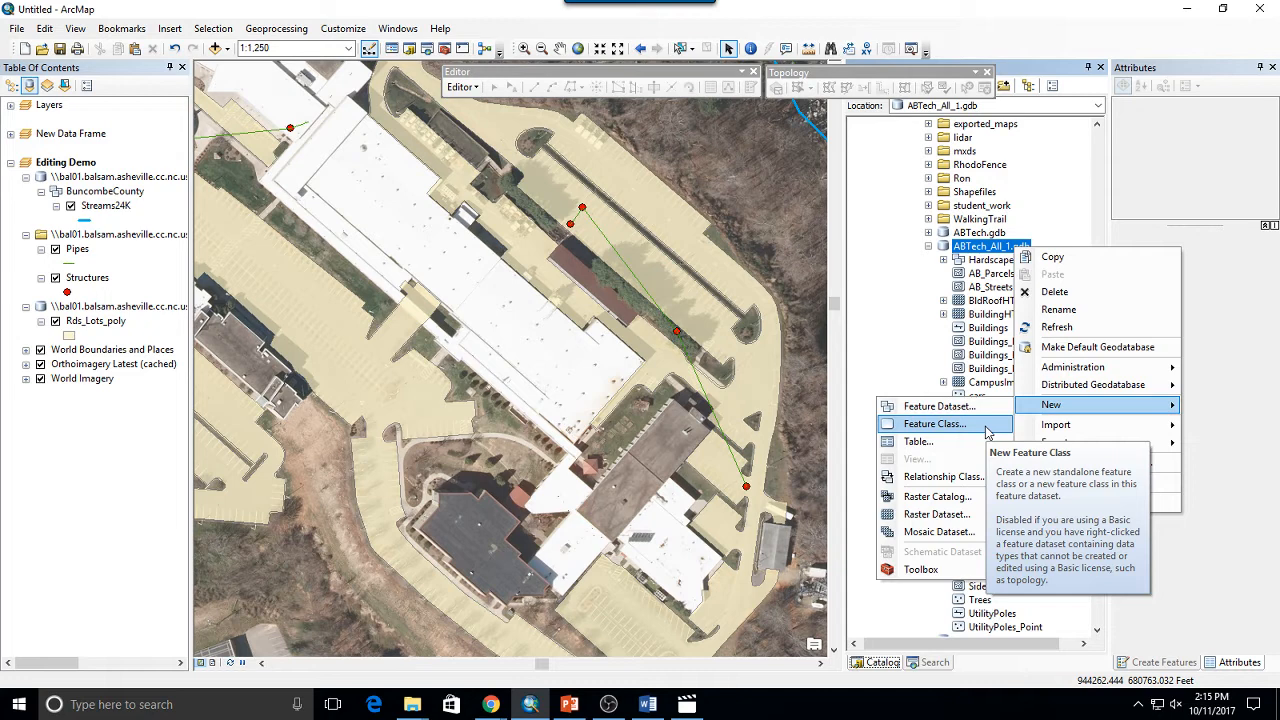
pyautogui.click(987, 428)
pyautogui.click(986, 428)
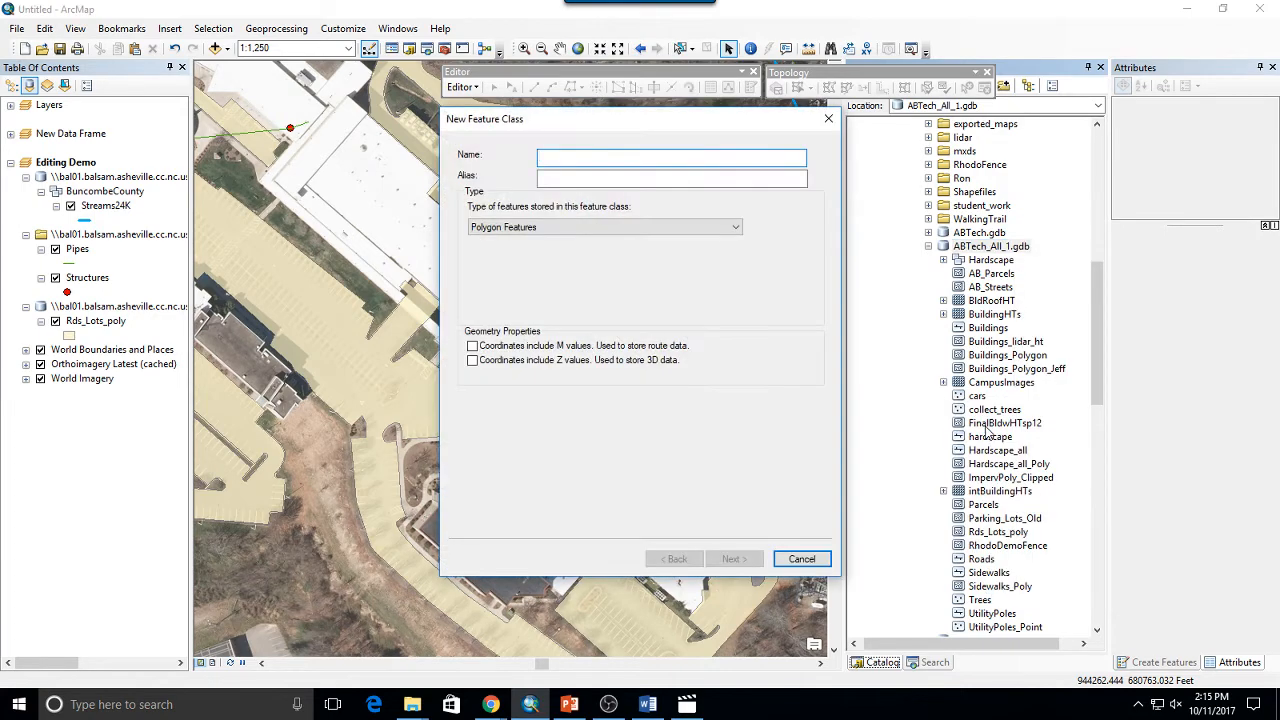
# Step: Name the feature class CampusBuildingDemo, keep Polygon Features as its type, and continue to the coordinate system choice
pyautogui.write('Building')
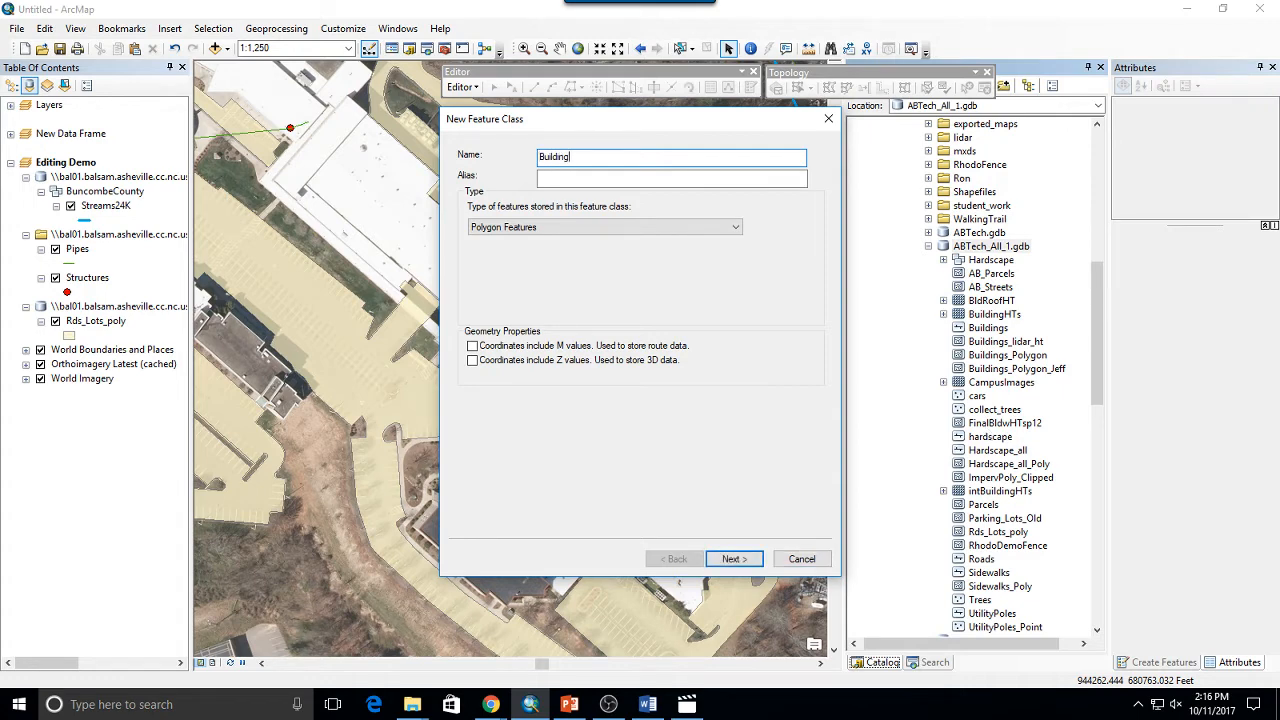
pyautogui.write('Cam')
pyautogui.press('BackSpace')
pyautogui.write('pus')
pyautogui.press('End')
pyautogui.write('Demo')
pyautogui.click(670, 226)
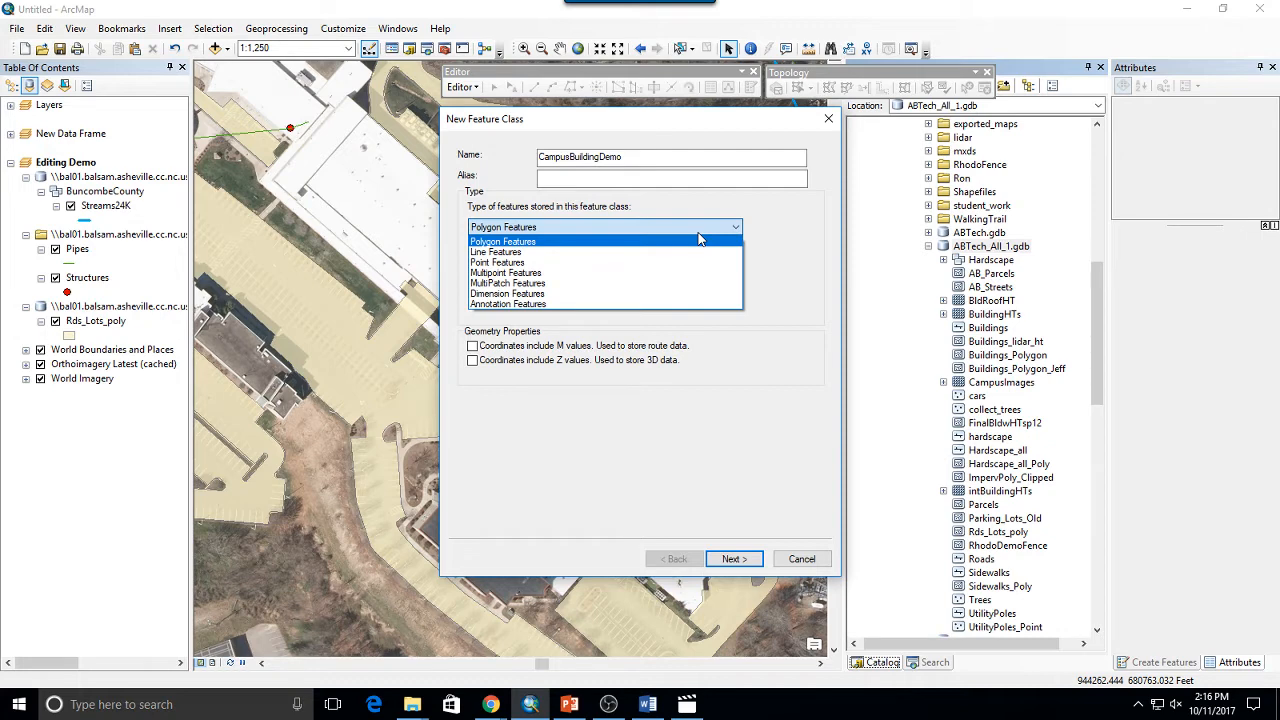
pyautogui.click(557, 227)
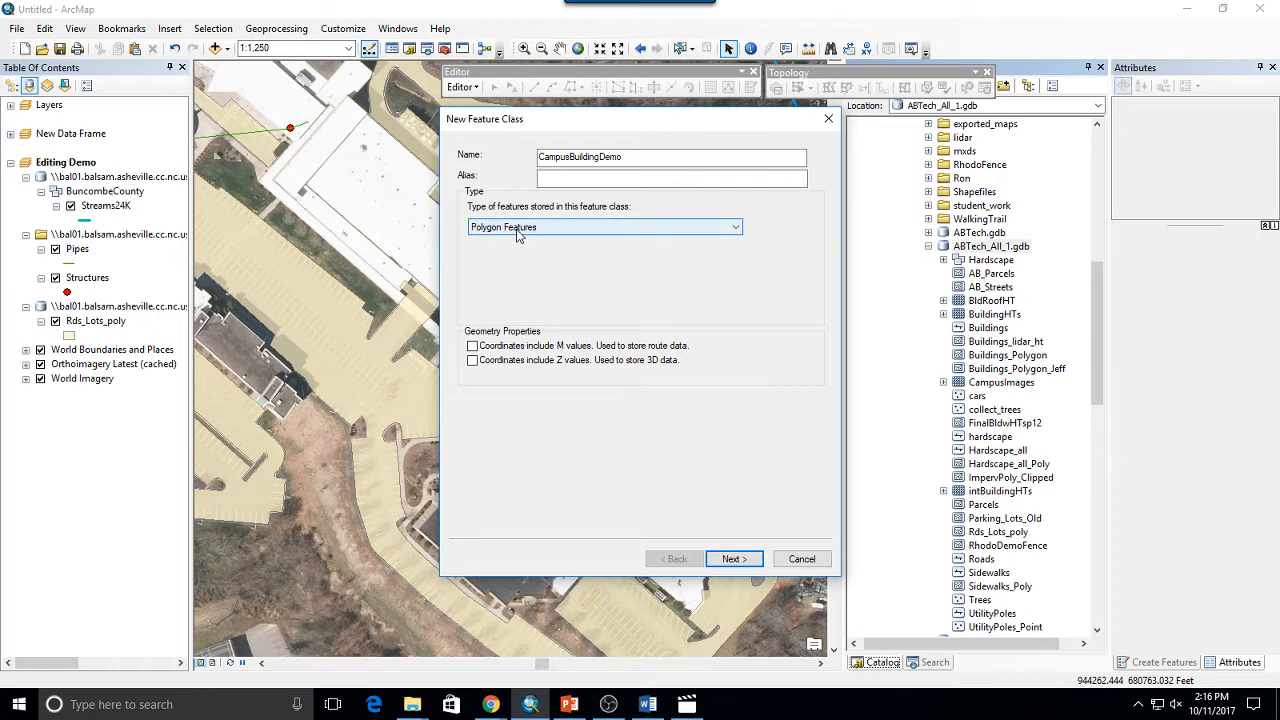
pyautogui.click(736, 559)
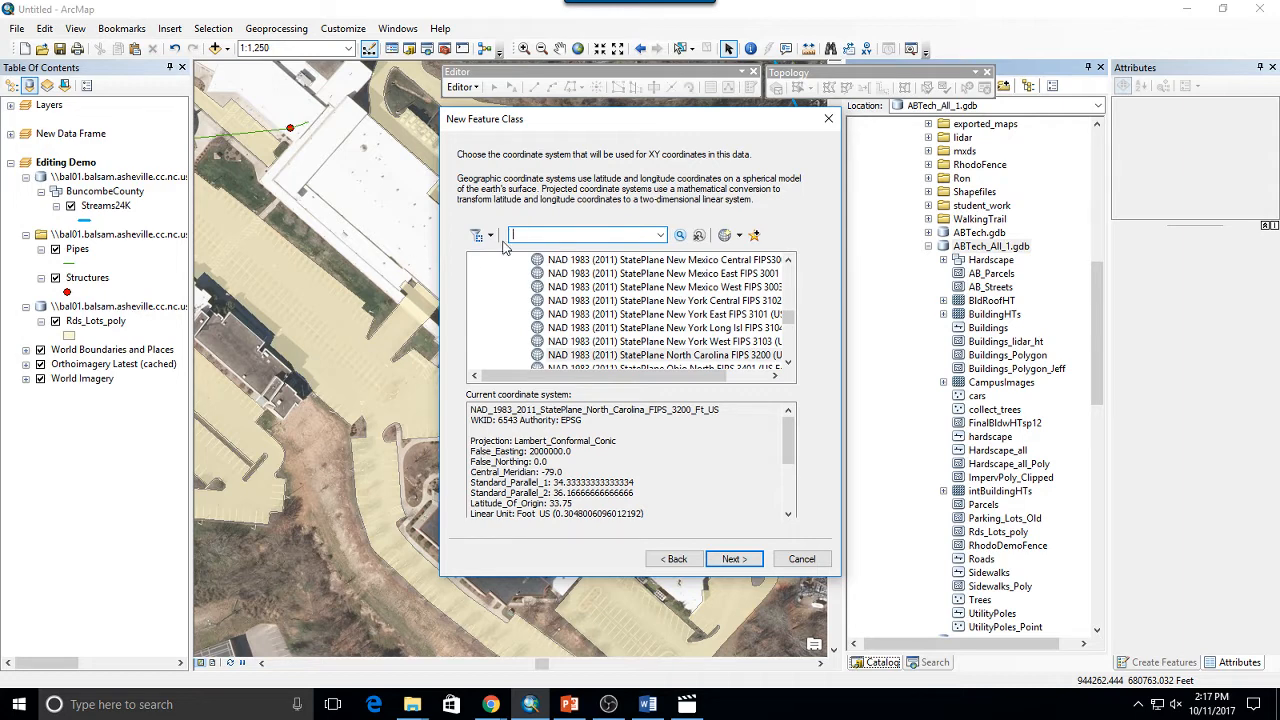
# Step: Browse the projected coordinate systems down to the State Plane NAD 1983 (2011) (US Feet) group
pyautogui.scroll(15, 700, 312)
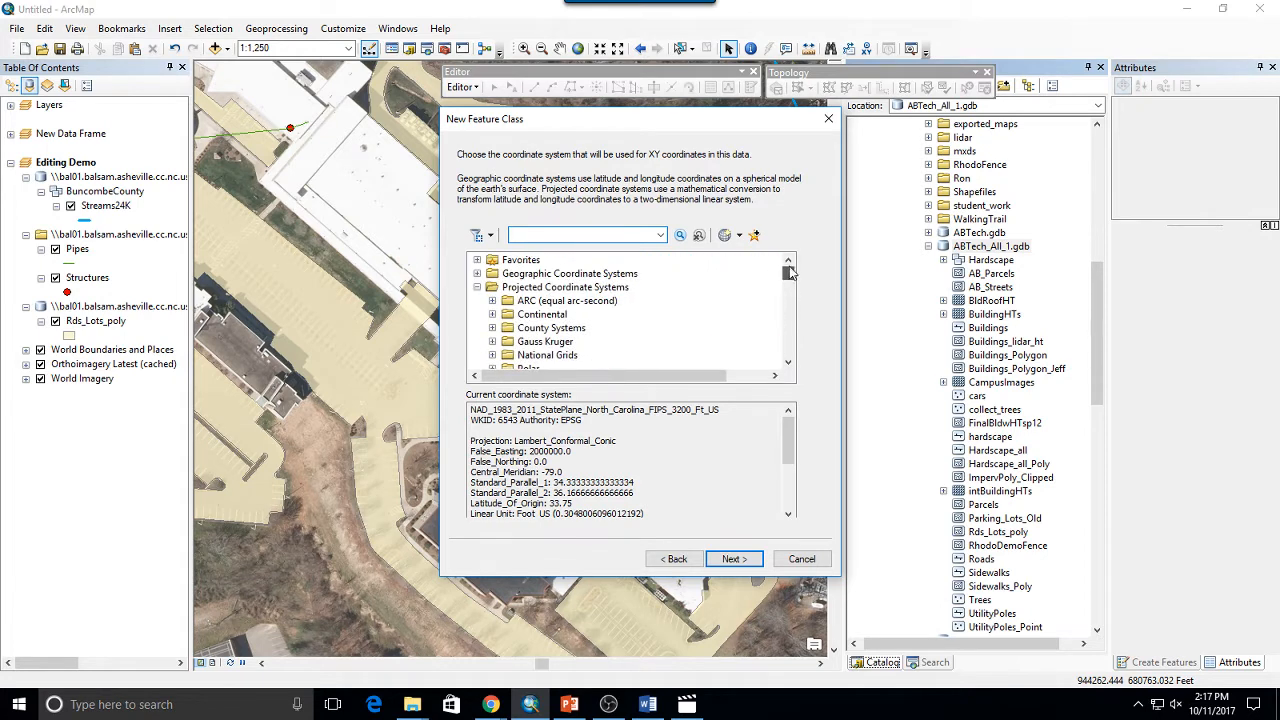
pyautogui.scroll(-1, 484, 280)
pyautogui.scroll(1, 484, 285)
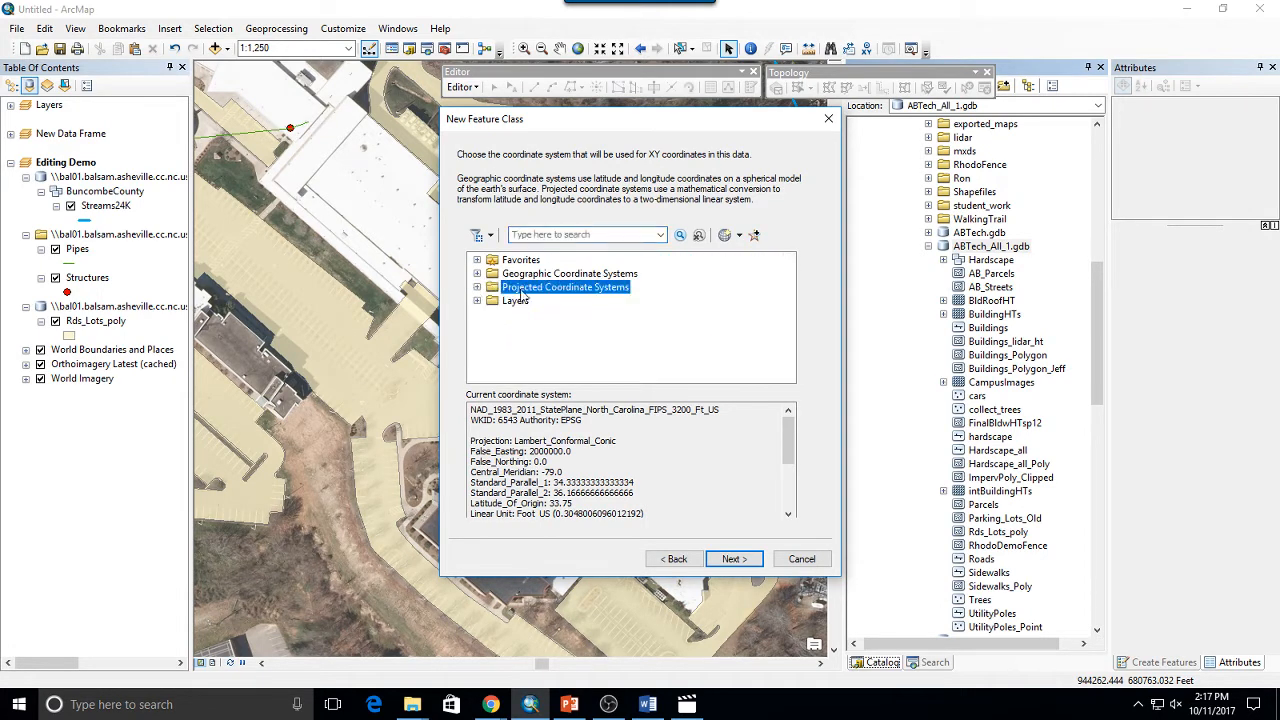
pyautogui.click(478, 287)
pyautogui.click(477, 287)
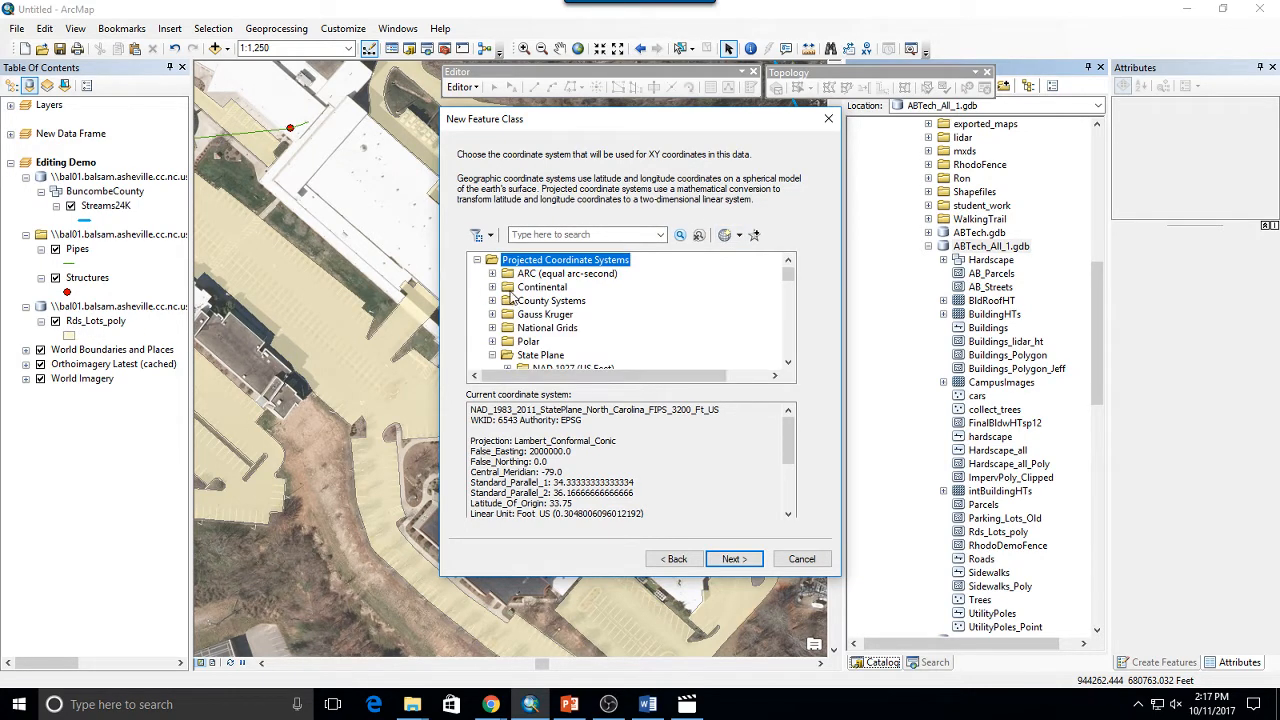
pyautogui.click(540, 356)
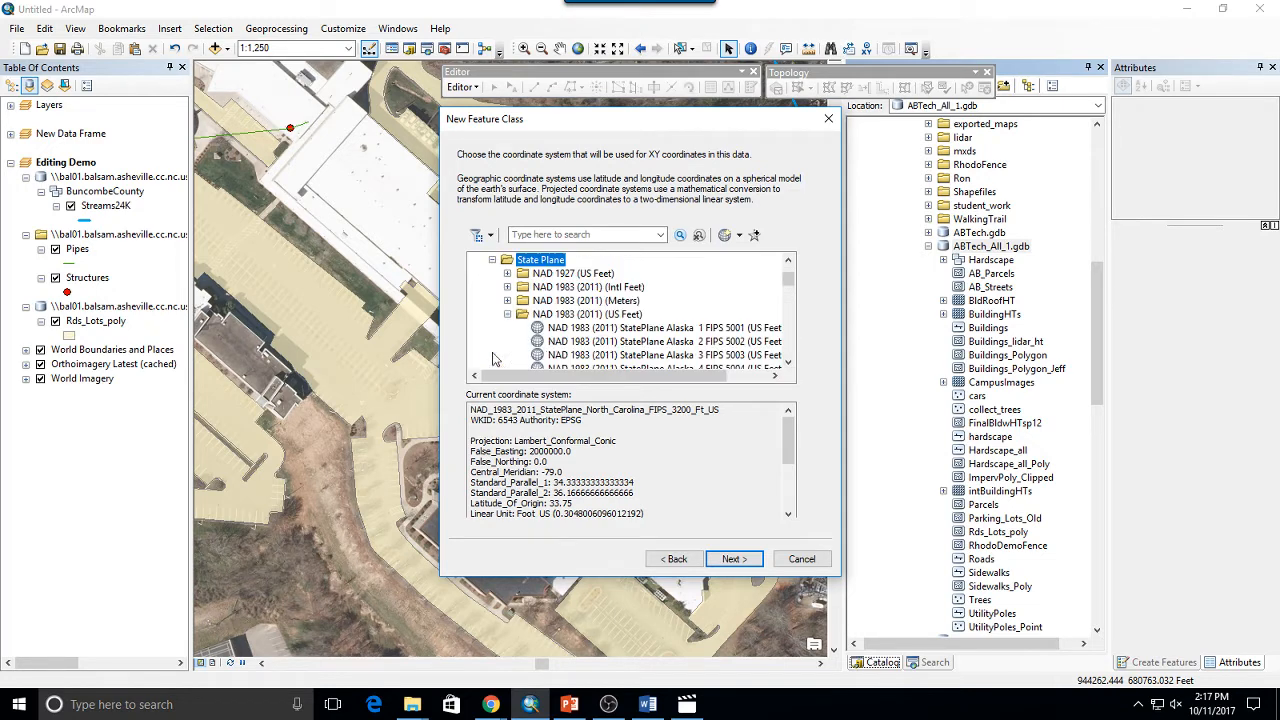
pyautogui.click(598, 314)
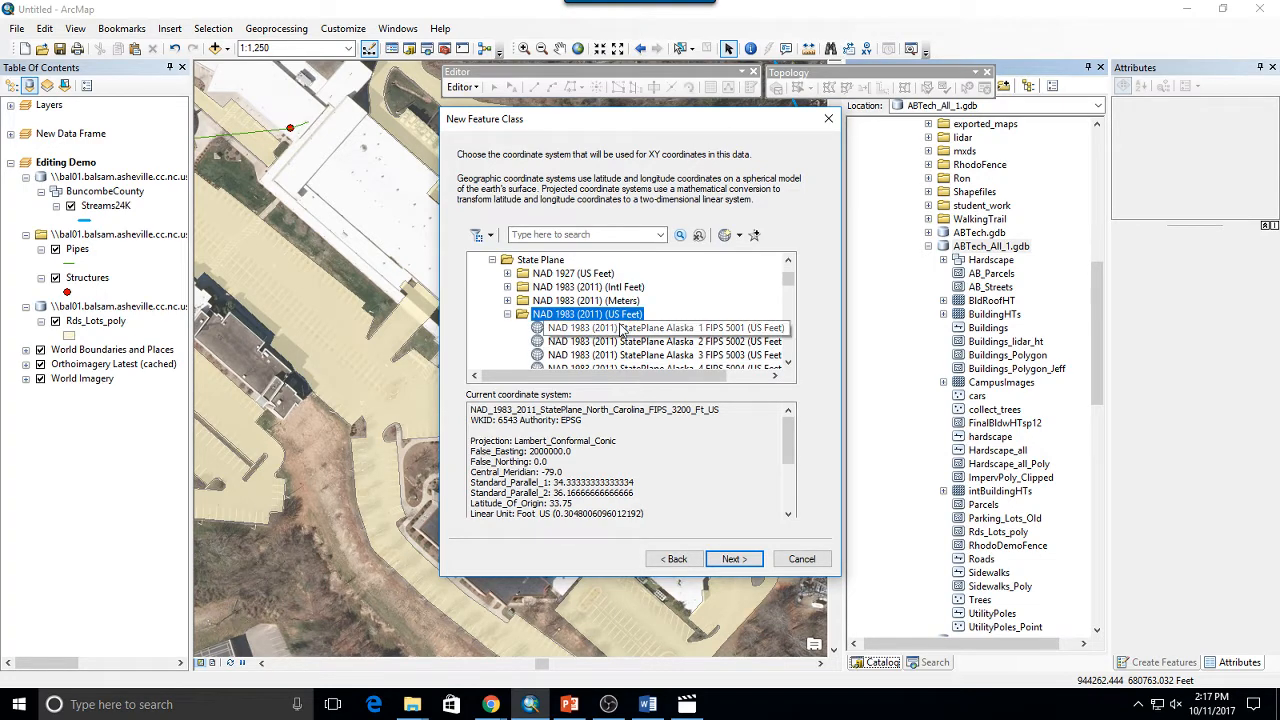
# Step: Import the coordinate system from Rds_Lots_poly in GIS_Courses, GIS_Data, ABTech, ABTech_All_1.gdb on the StuData connection
pyautogui.click(739, 235)
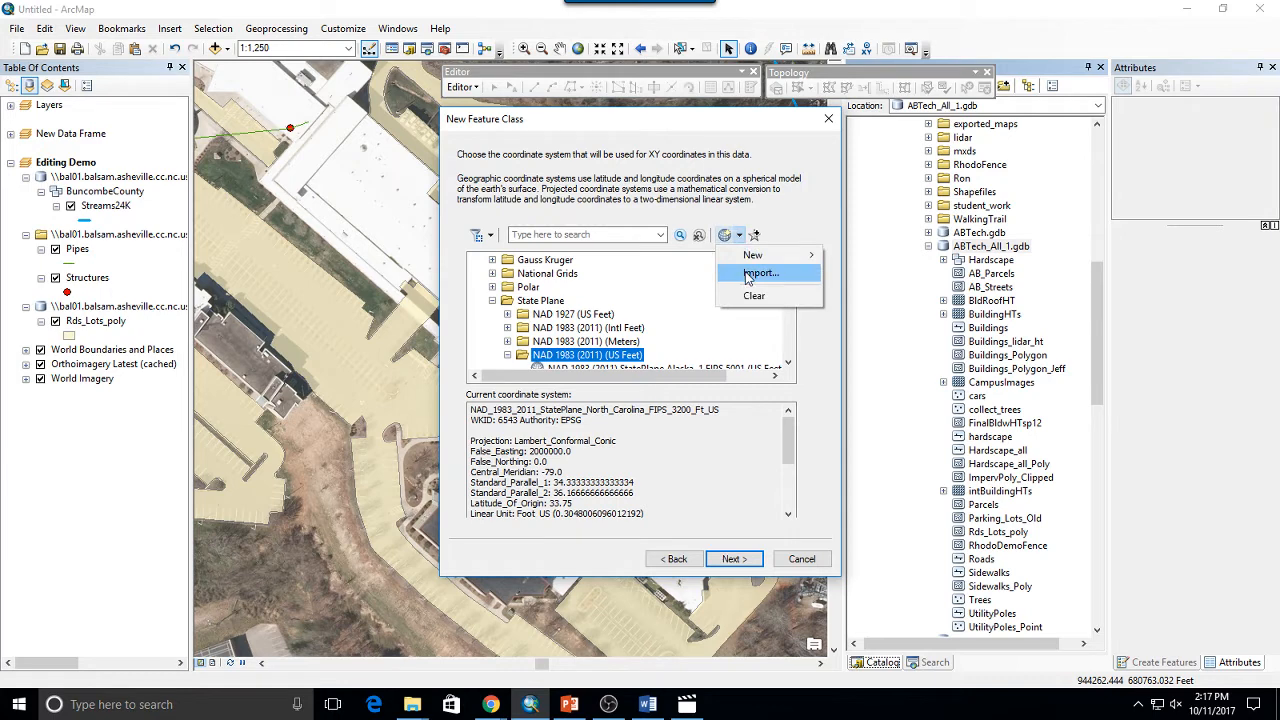
pyautogui.click(758, 273)
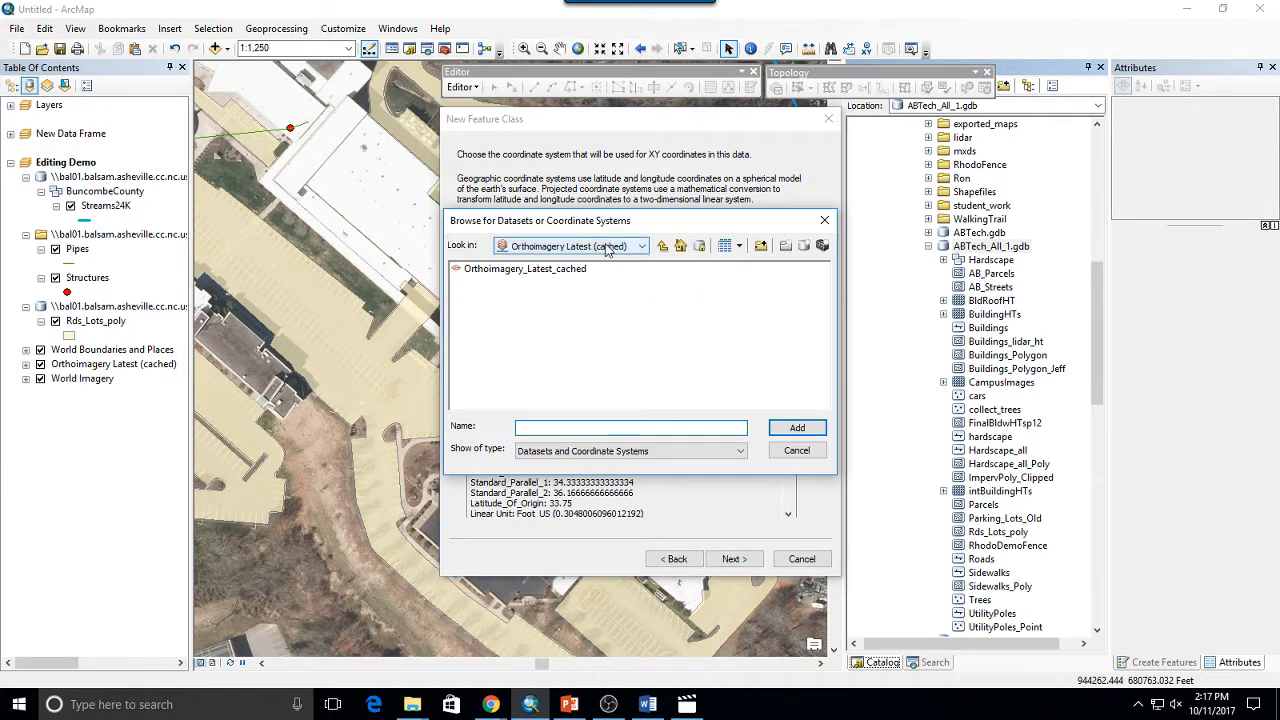
pyautogui.click(606, 250)
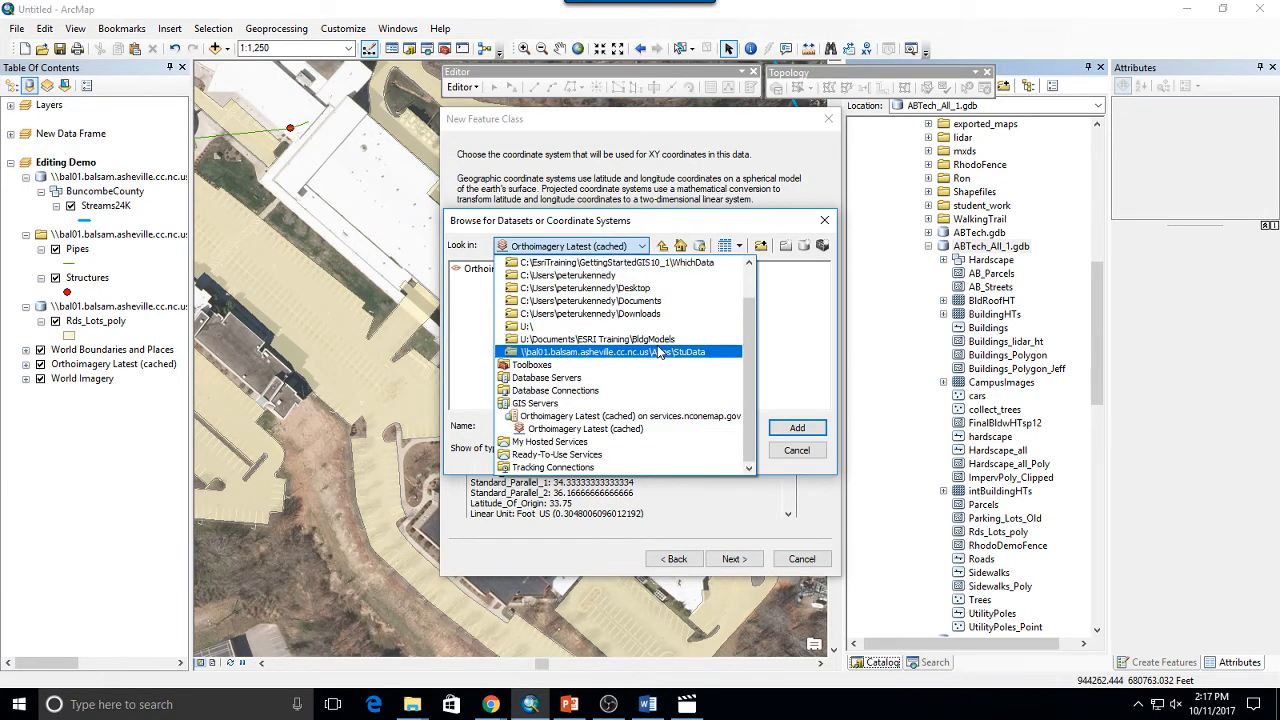
pyautogui.click(658, 355)
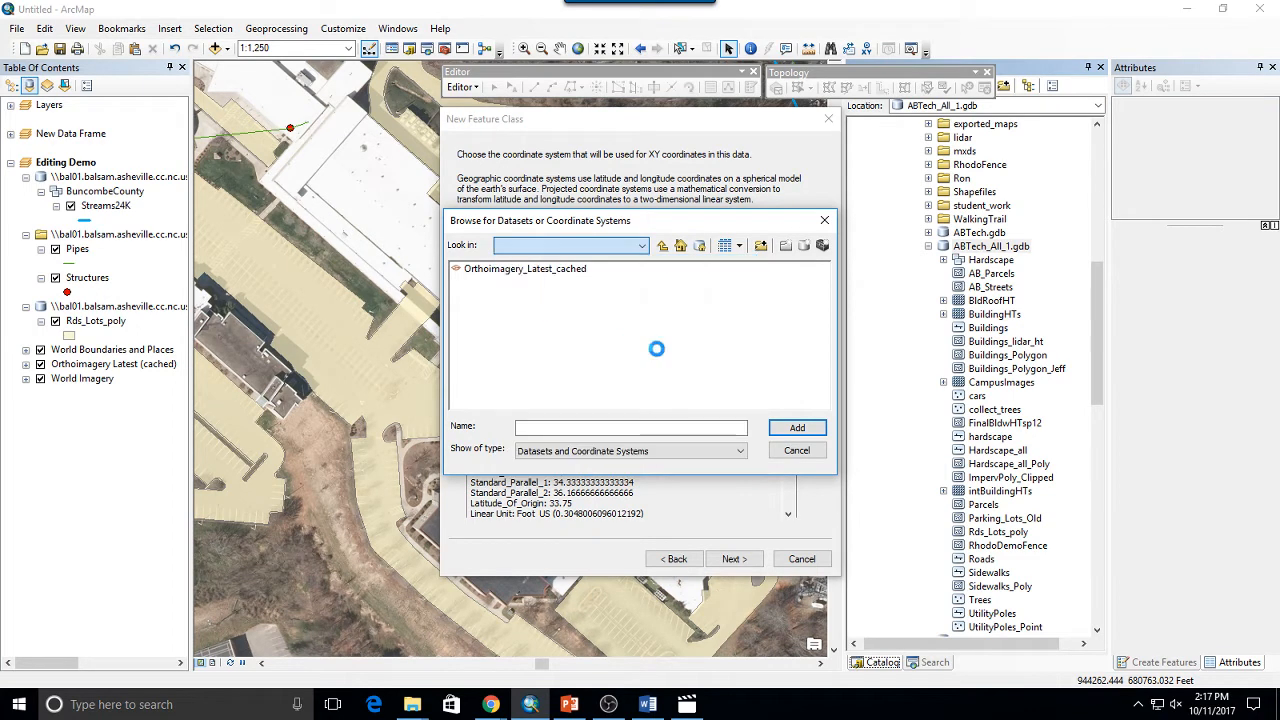
pyautogui.click(490, 311)
pyautogui.doubleClick(502, 312)
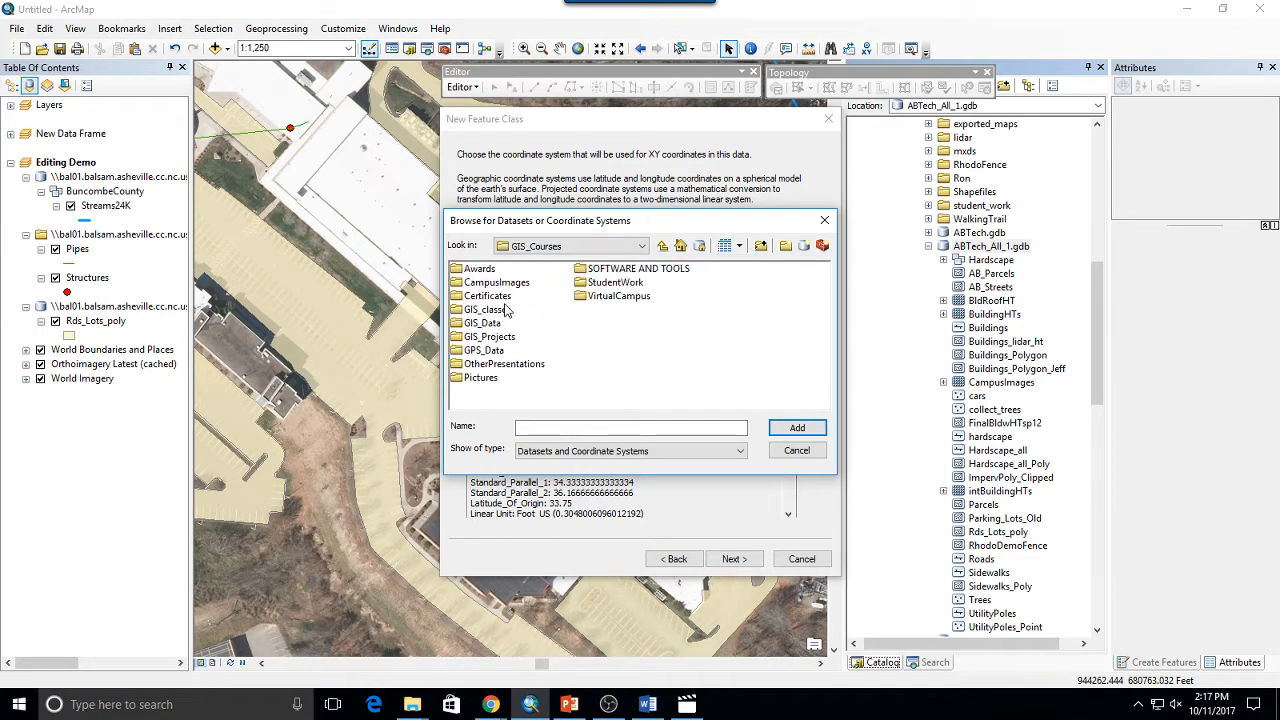
pyautogui.click(490, 321)
pyautogui.doubleClick(492, 320)
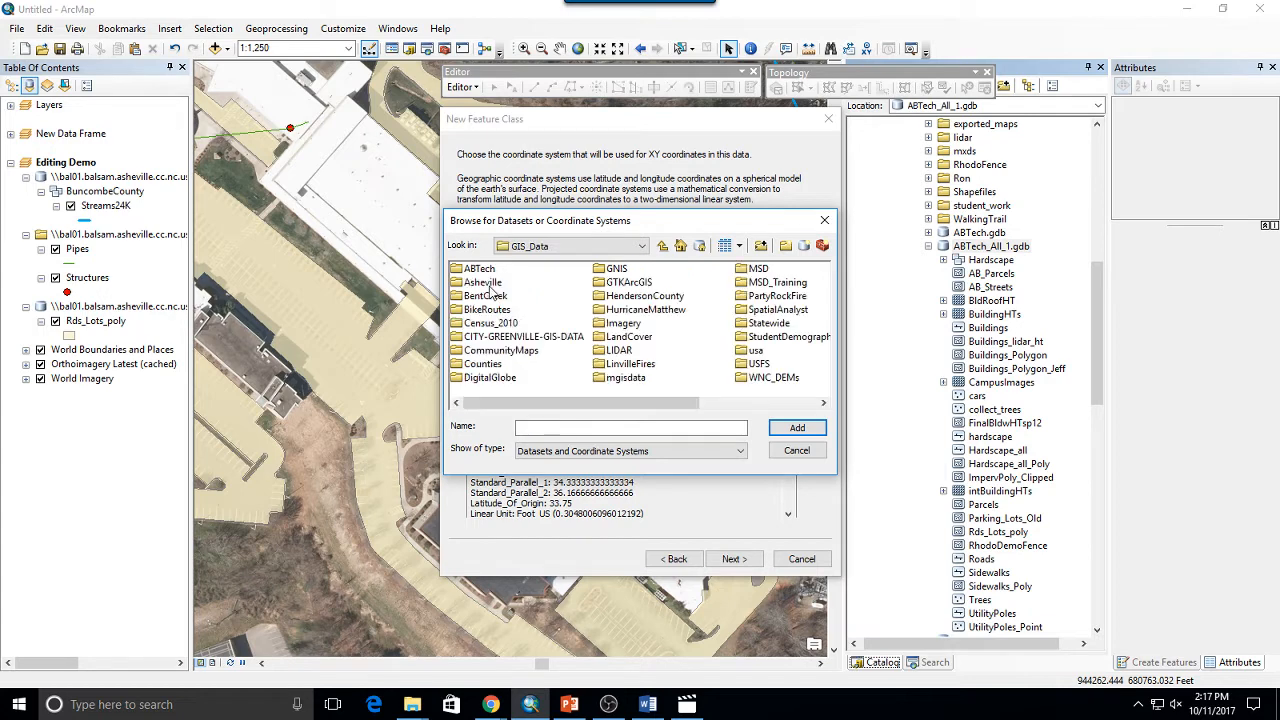
pyautogui.click(480, 269)
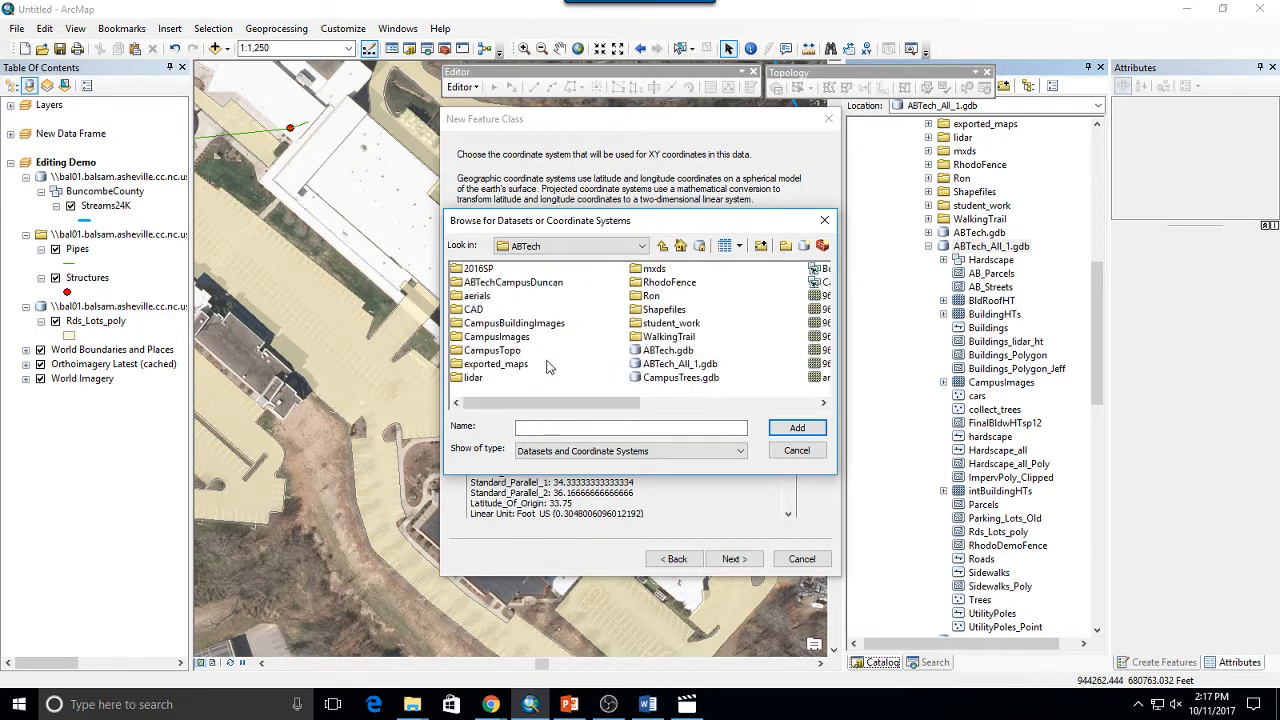
pyautogui.click(666, 364)
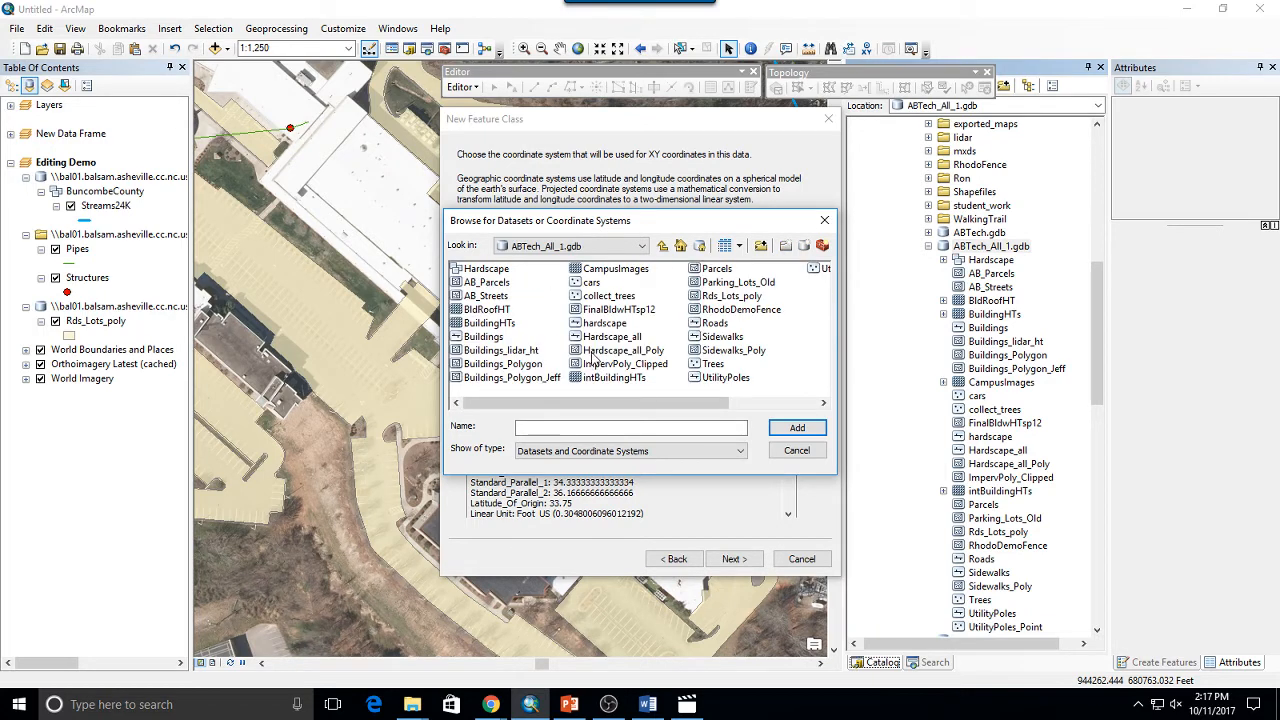
pyautogui.doubleClick(748, 297)
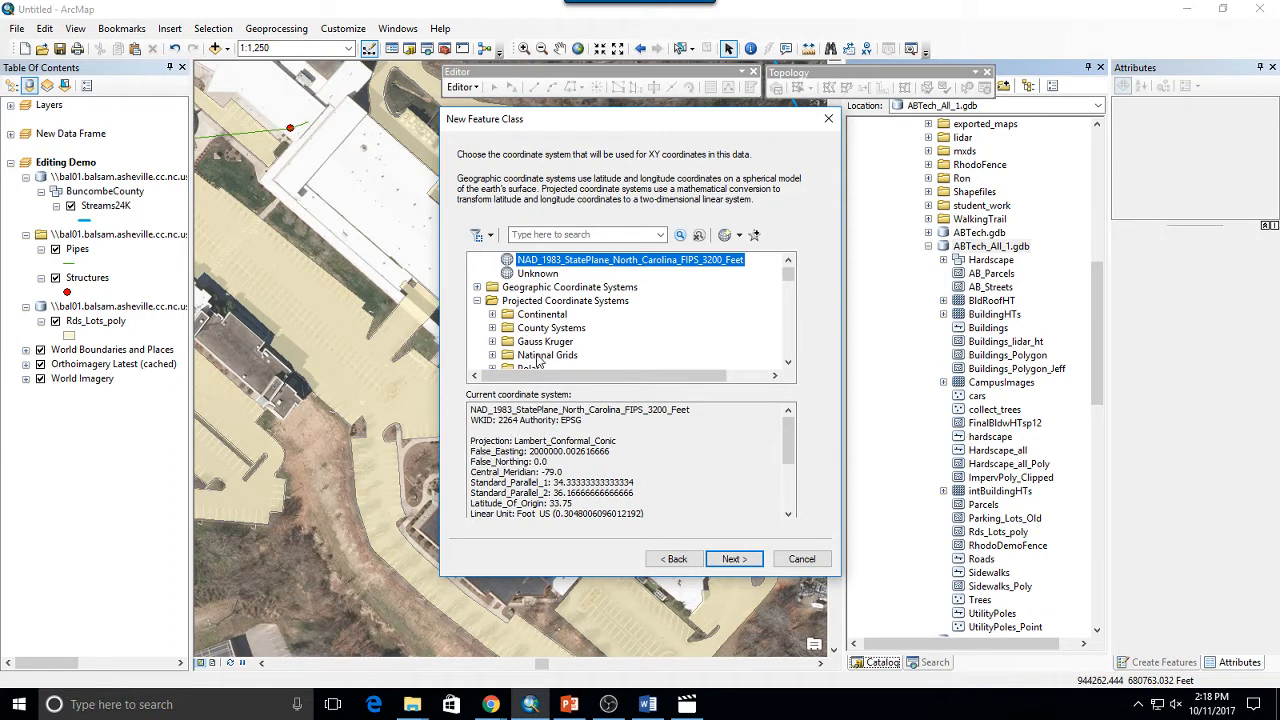
# Step: Accept the imported coordinate system, the default XY tolerance and resolution, and the default storage configuration
pyautogui.click(757, 560)
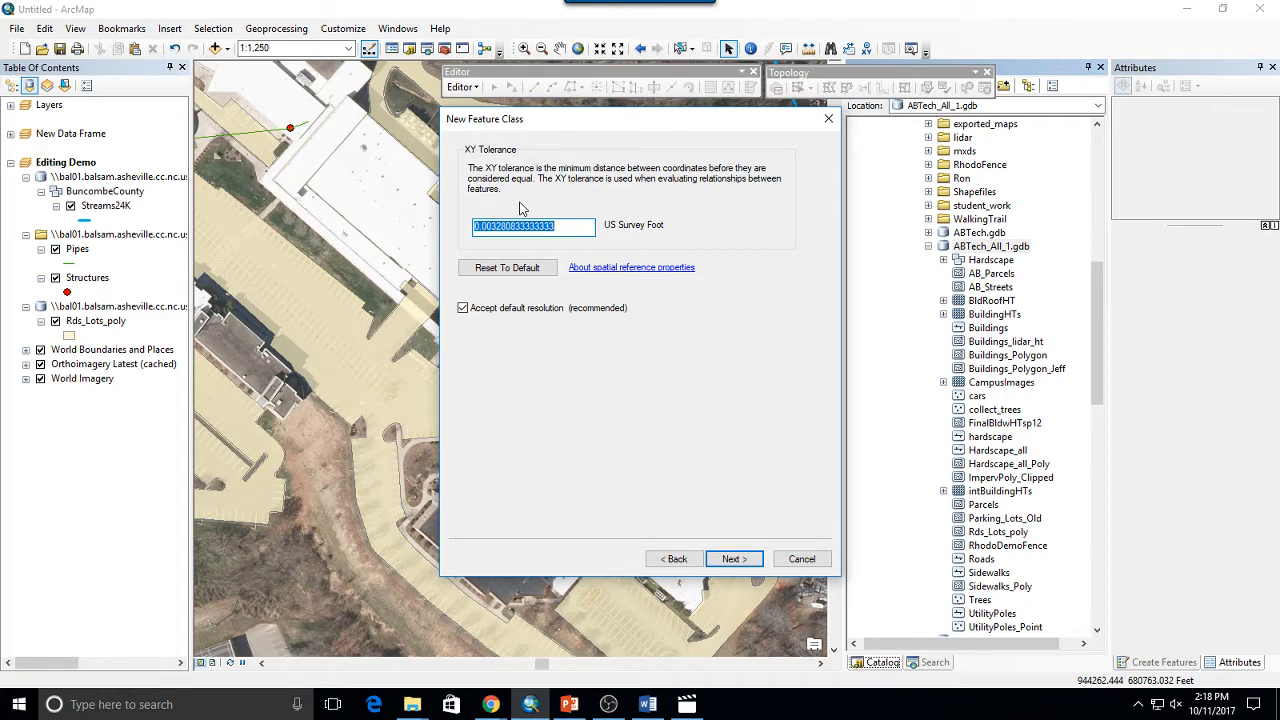
pyautogui.click(733, 559)
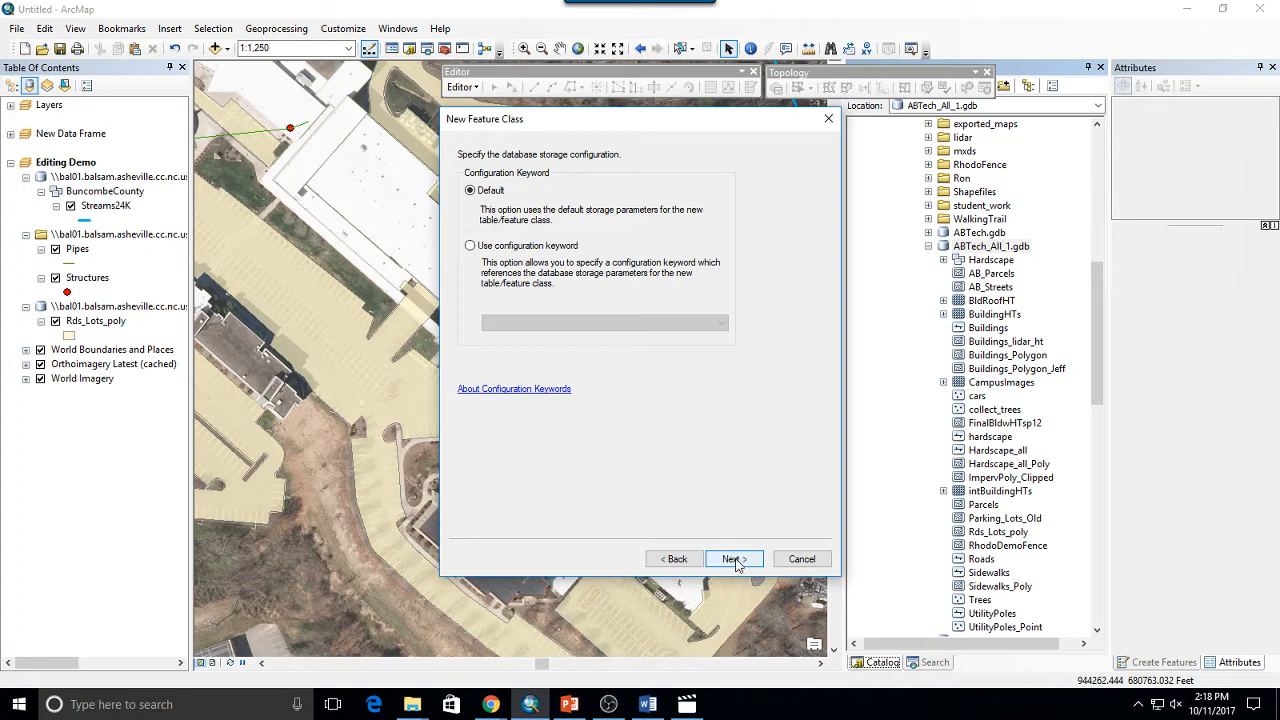
pyautogui.click(733, 559)
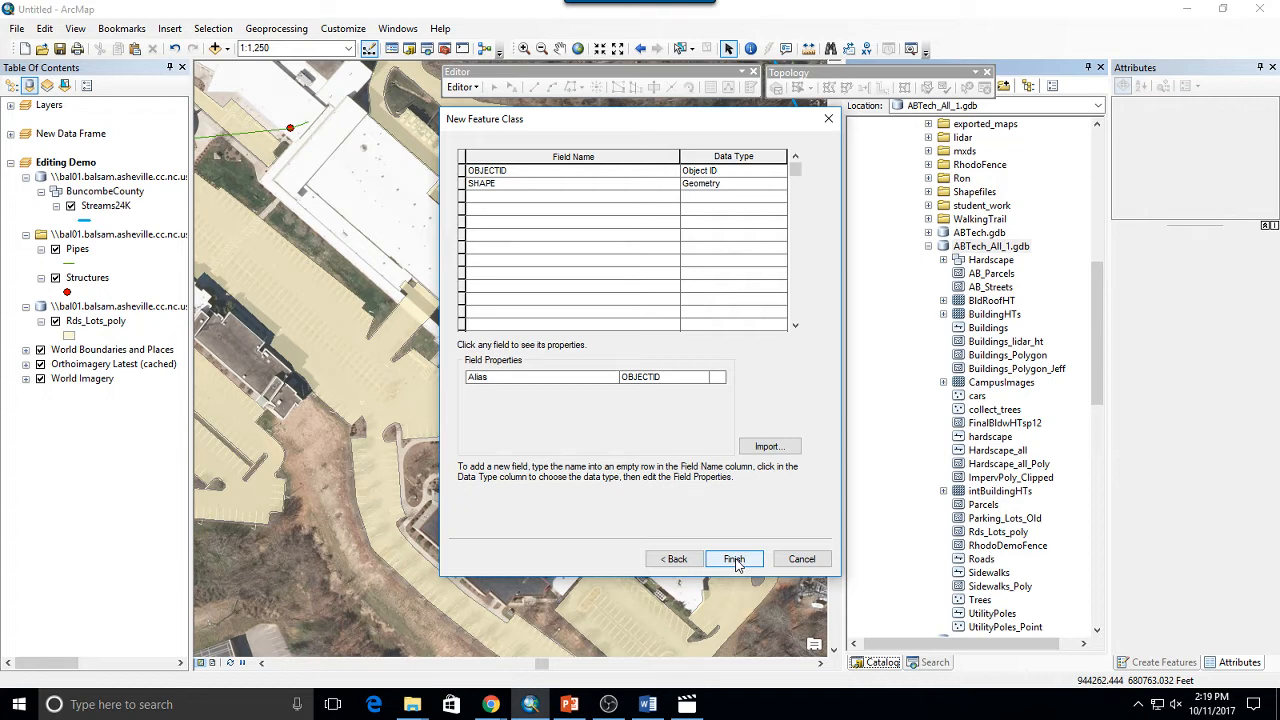
# Step: Add a field called Name with the Text data type below SHAPE, reviewing the available data types
pyautogui.click(489, 198)
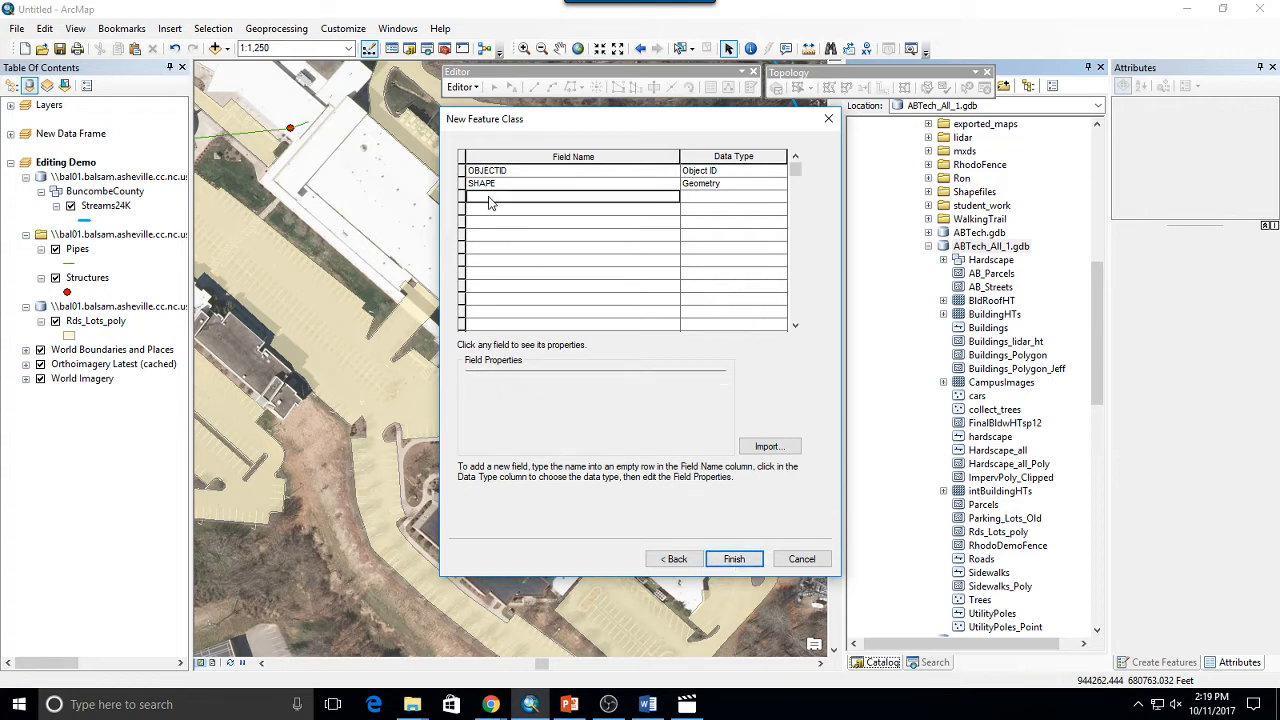
pyautogui.write('Name')
pyautogui.press('BackSpace')
pyautogui.press('BackSpace')
pyautogui.press('BackSpace')
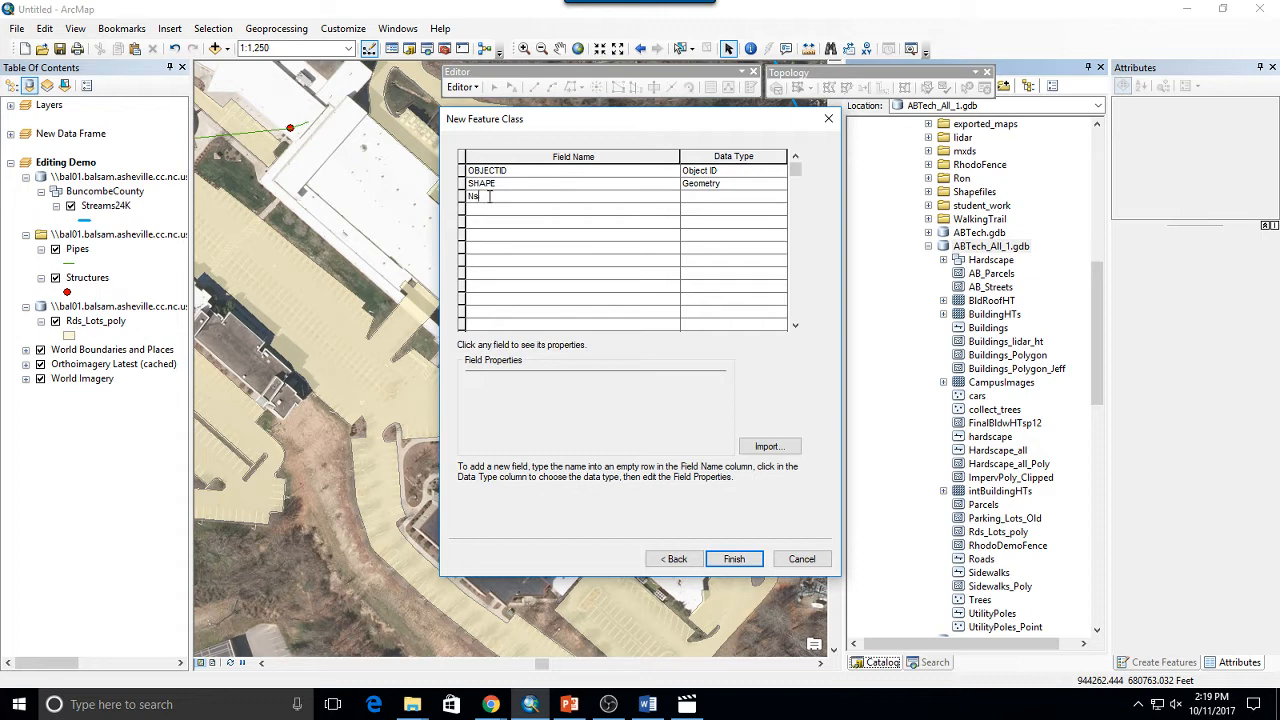
pyautogui.write('ame')
pyautogui.press('Tab')
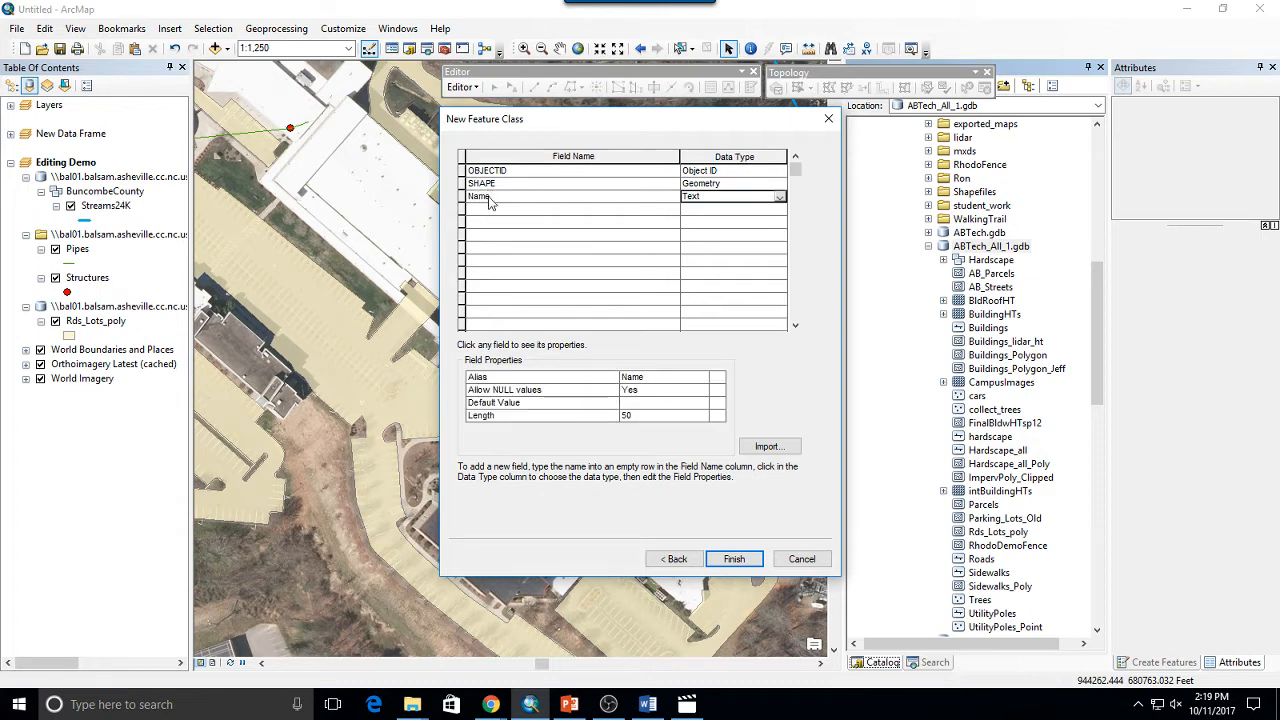
pyautogui.click(774, 199)
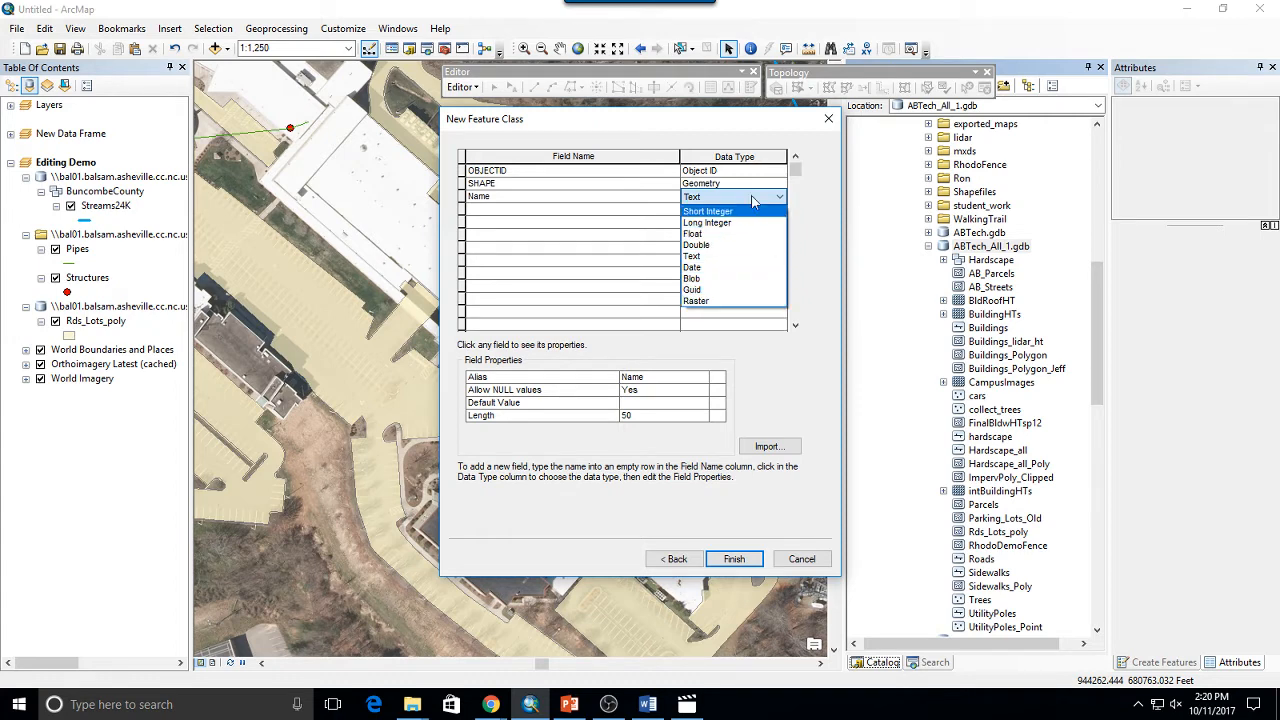
pyautogui.click(822, 196)
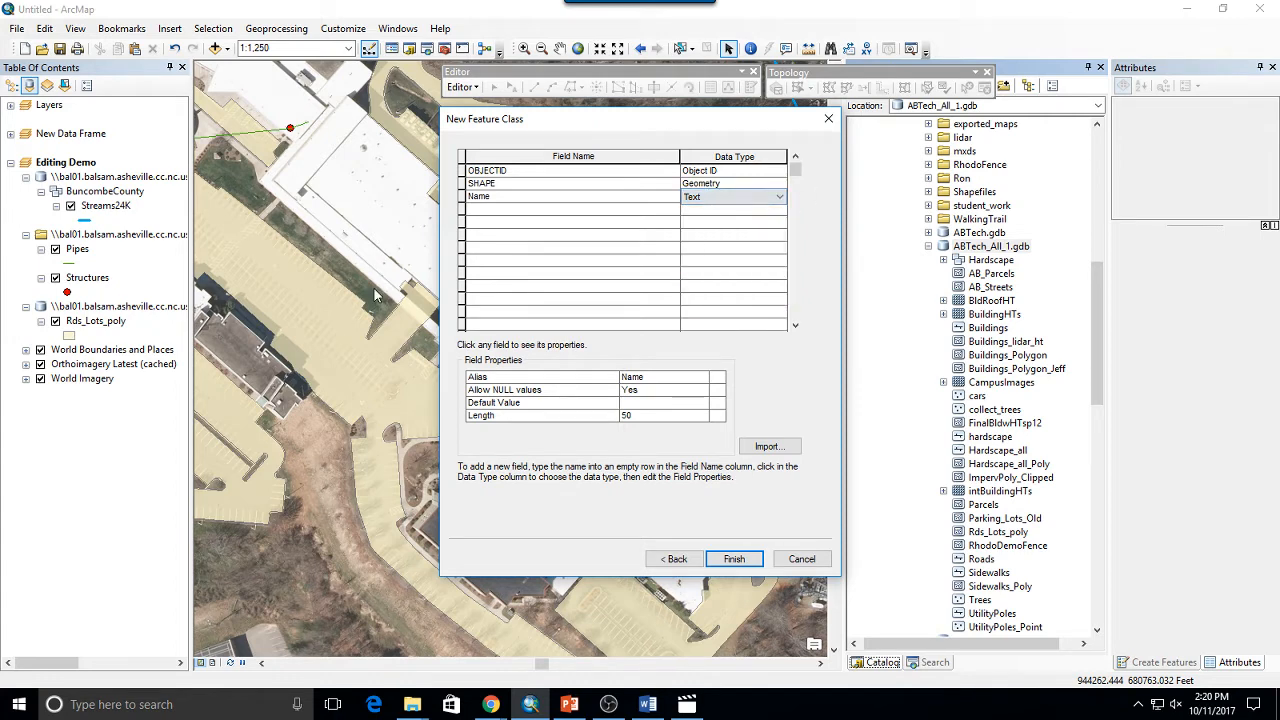
# Step: Add a second Text field called Type and finish creating the feature class
pyautogui.click(525, 211)
pyautogui.write('Type')
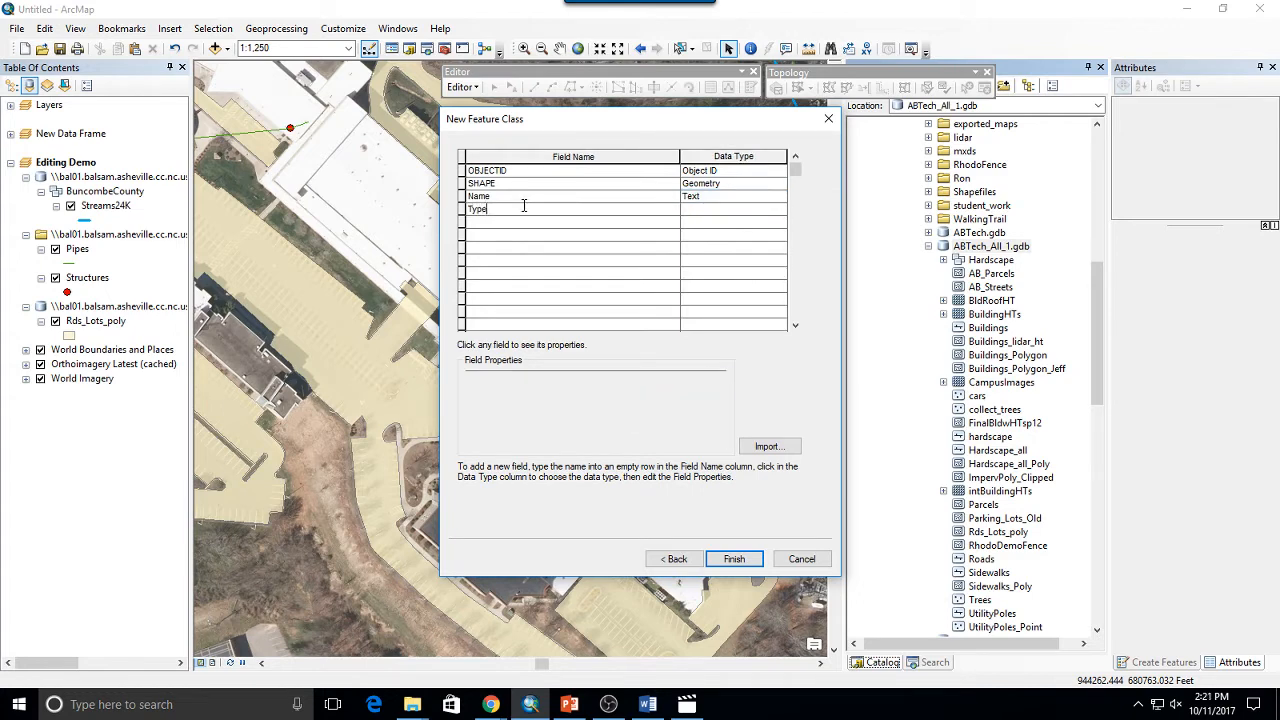
pyautogui.press('Tab')
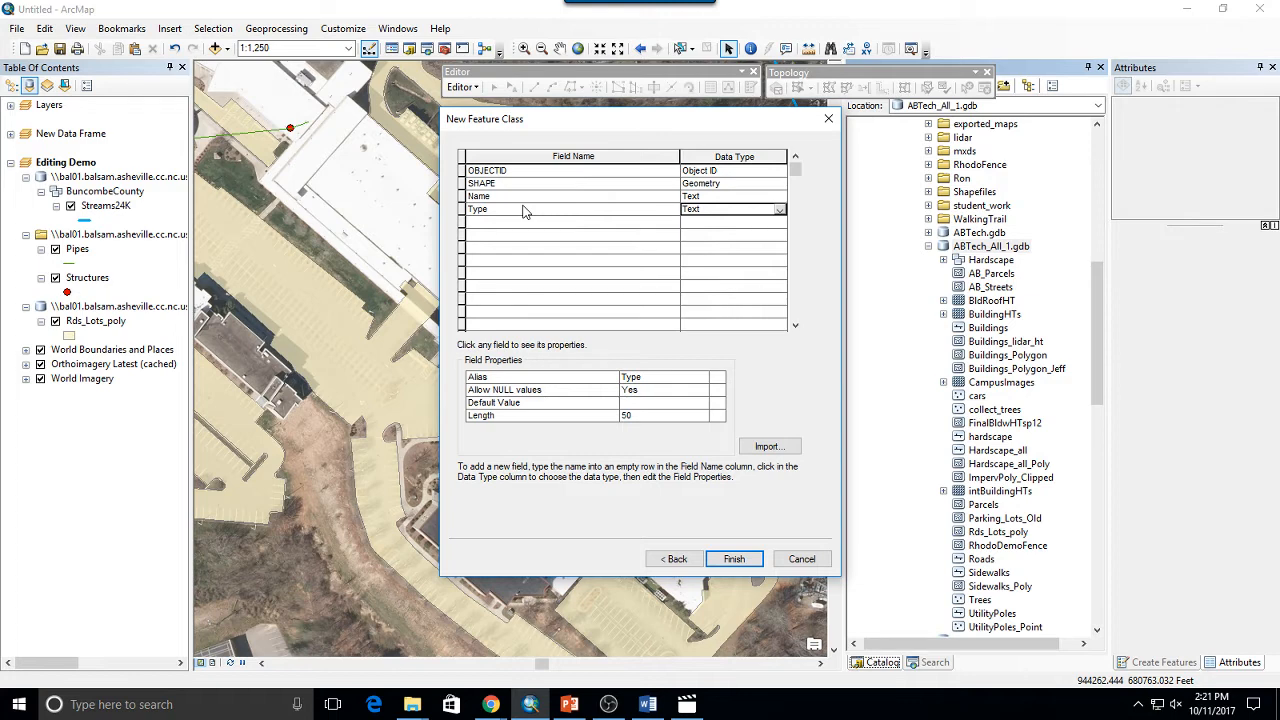
pyautogui.click(736, 558)
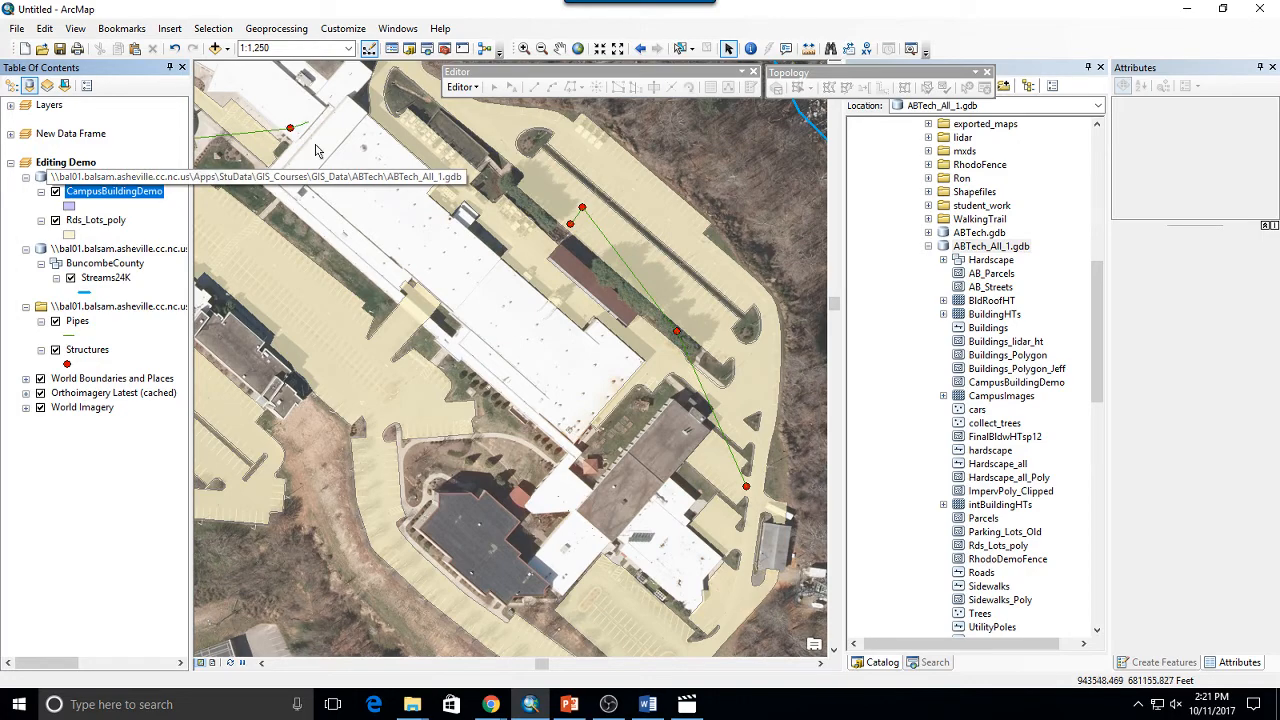
# Step: Start an edit session on the file geodatabase containing CampusBuildingDemo and Rds_Lots_poly, reviewing which layers each listed workspace covers
pyautogui.click(461, 87)
pyautogui.click(485, 101)
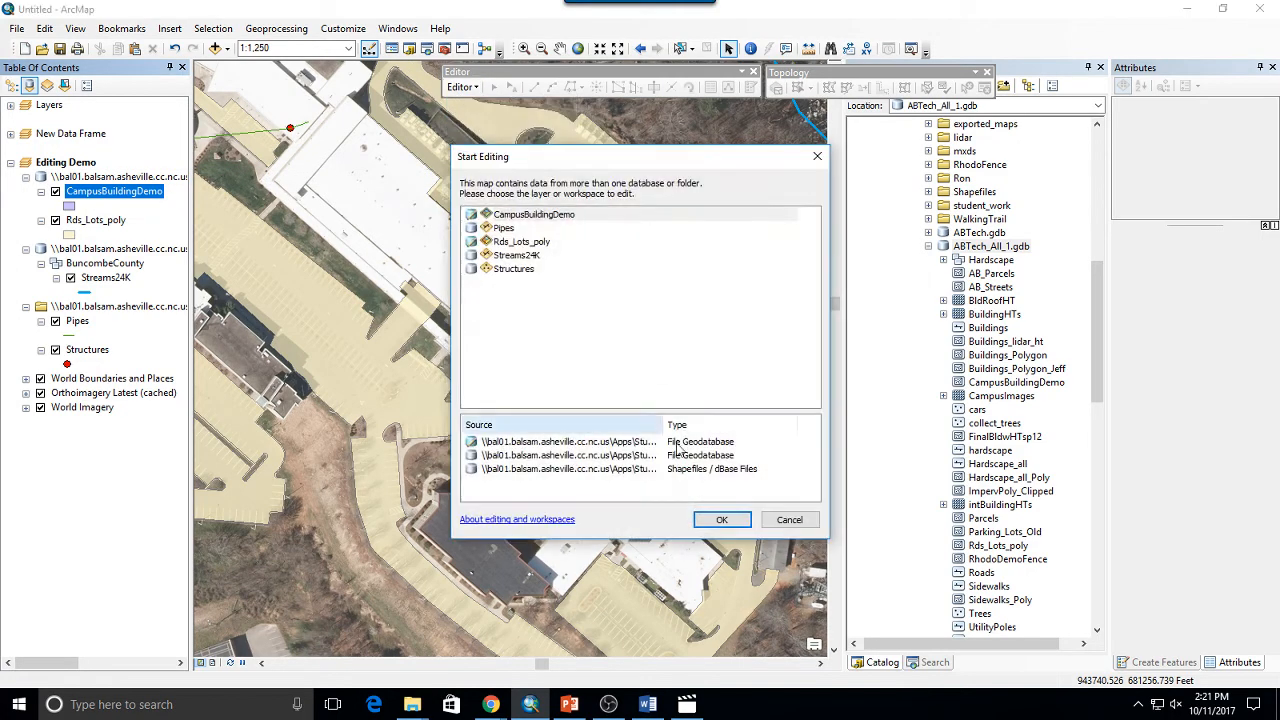
pyautogui.click(697, 469)
pyautogui.click(692, 443)
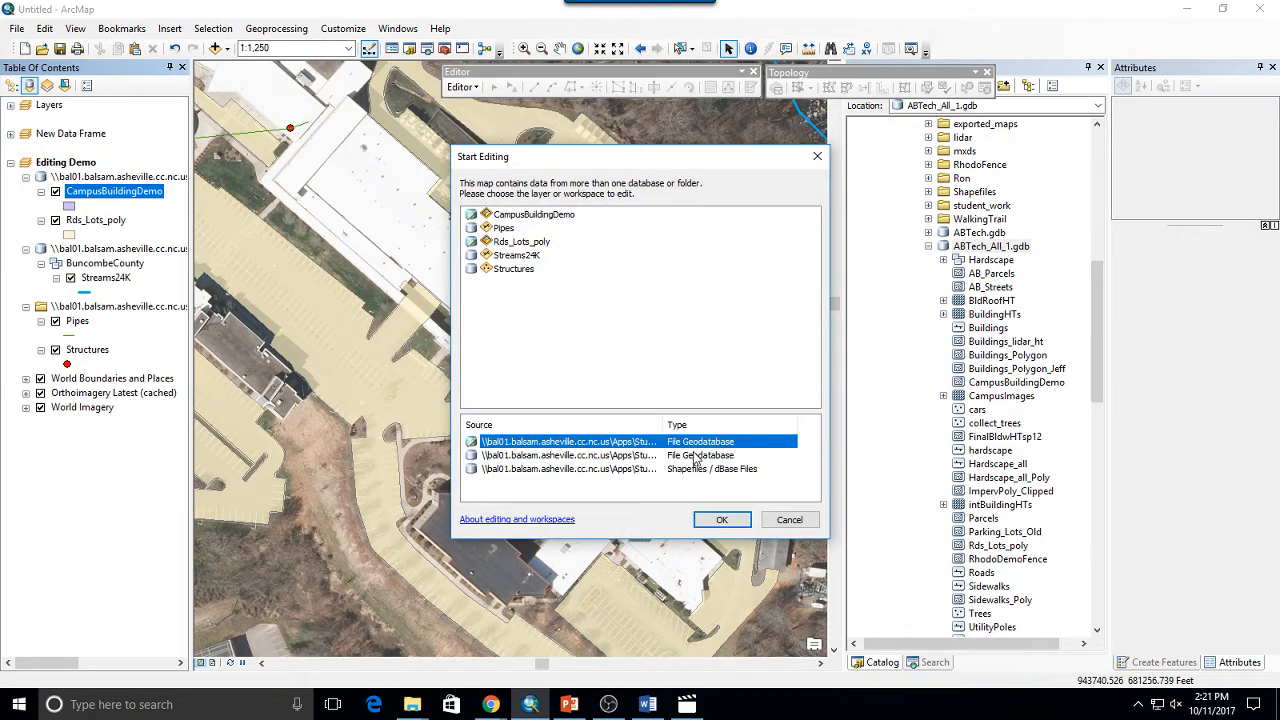
pyautogui.click(697, 455)
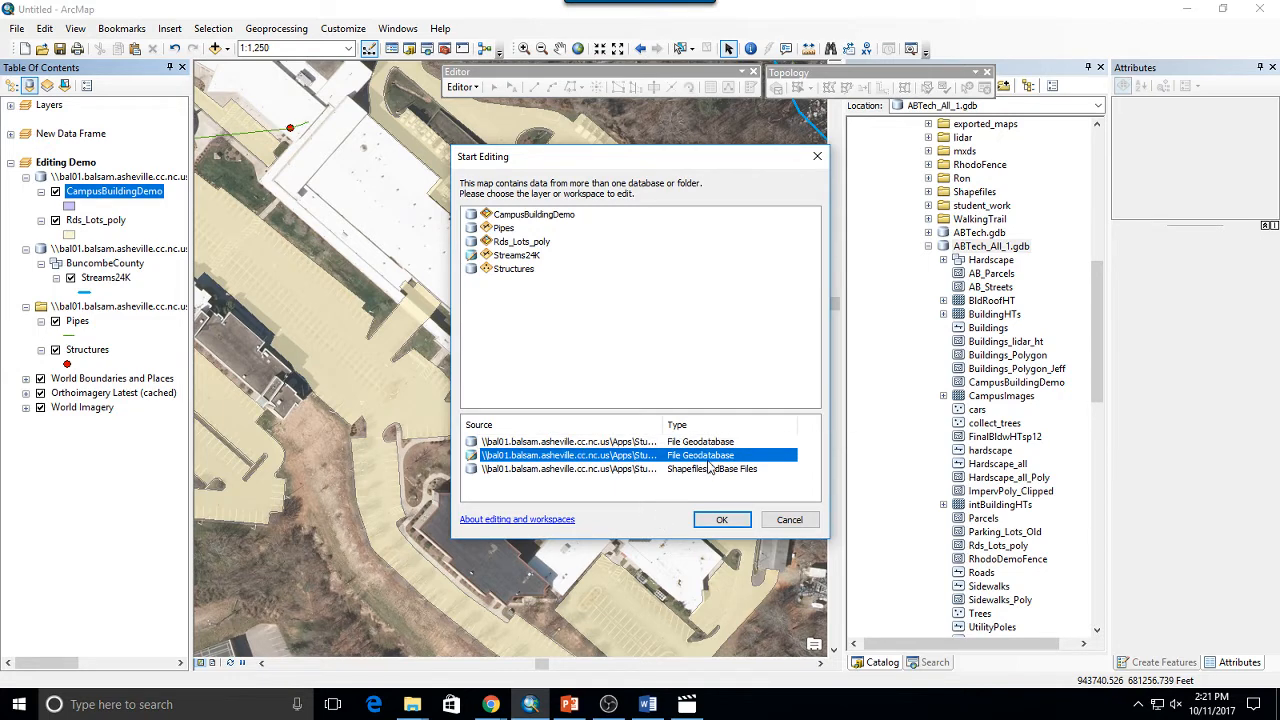
pyautogui.click(593, 471)
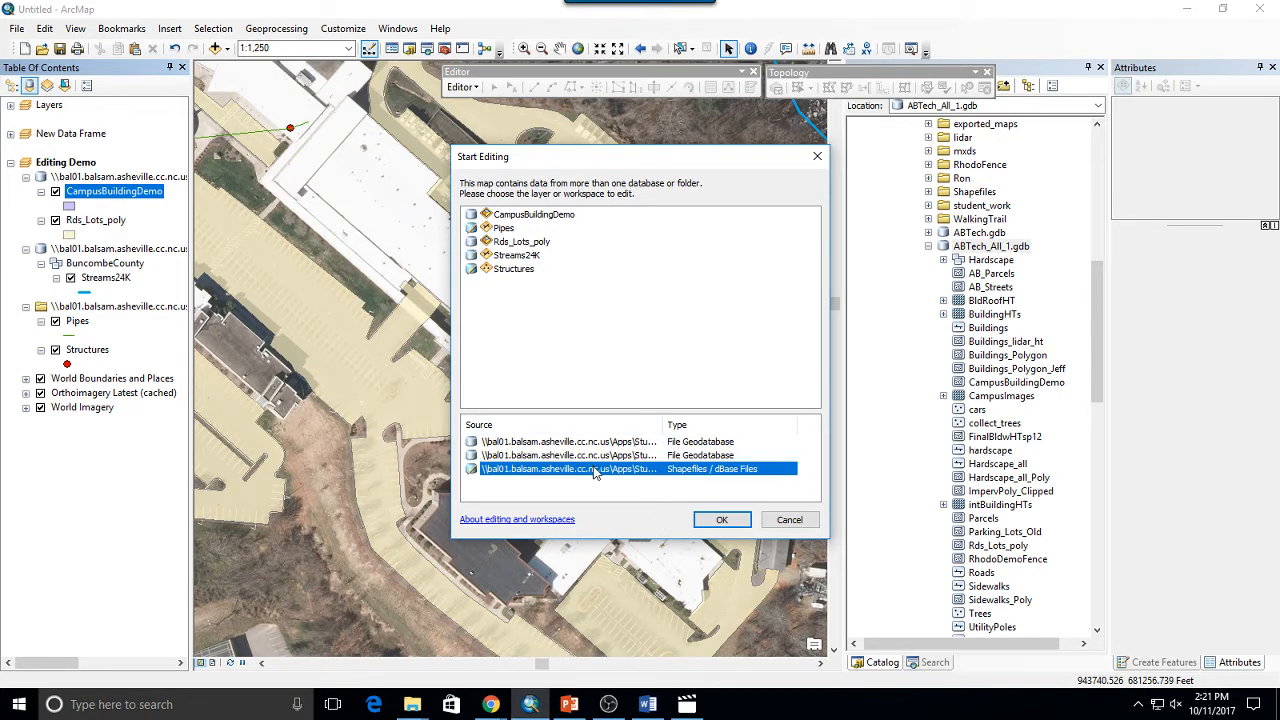
pyautogui.click(612, 443)
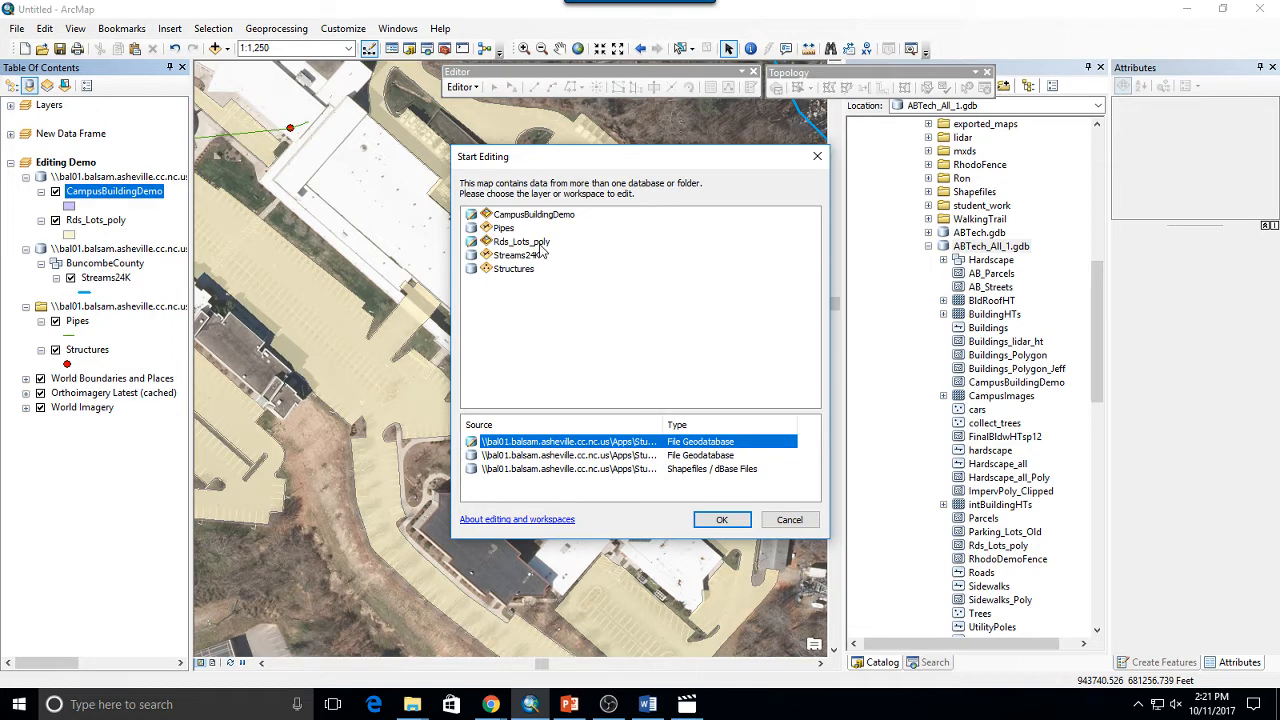
pyautogui.click(720, 519)
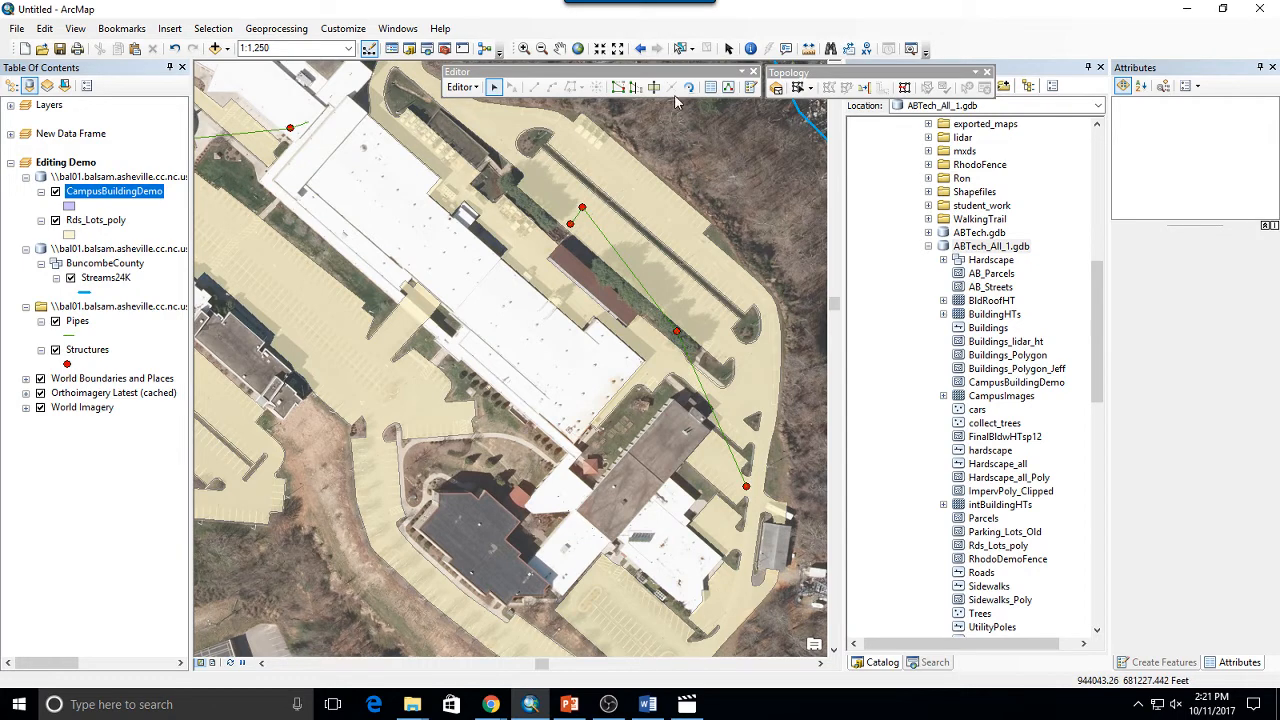
# Step: Digitize a CampusBuildingDemo polygon around the dark-roofed building at the campus's southwest side, with a perimeter of about 589 ft
pyautogui.click(1142, 663)
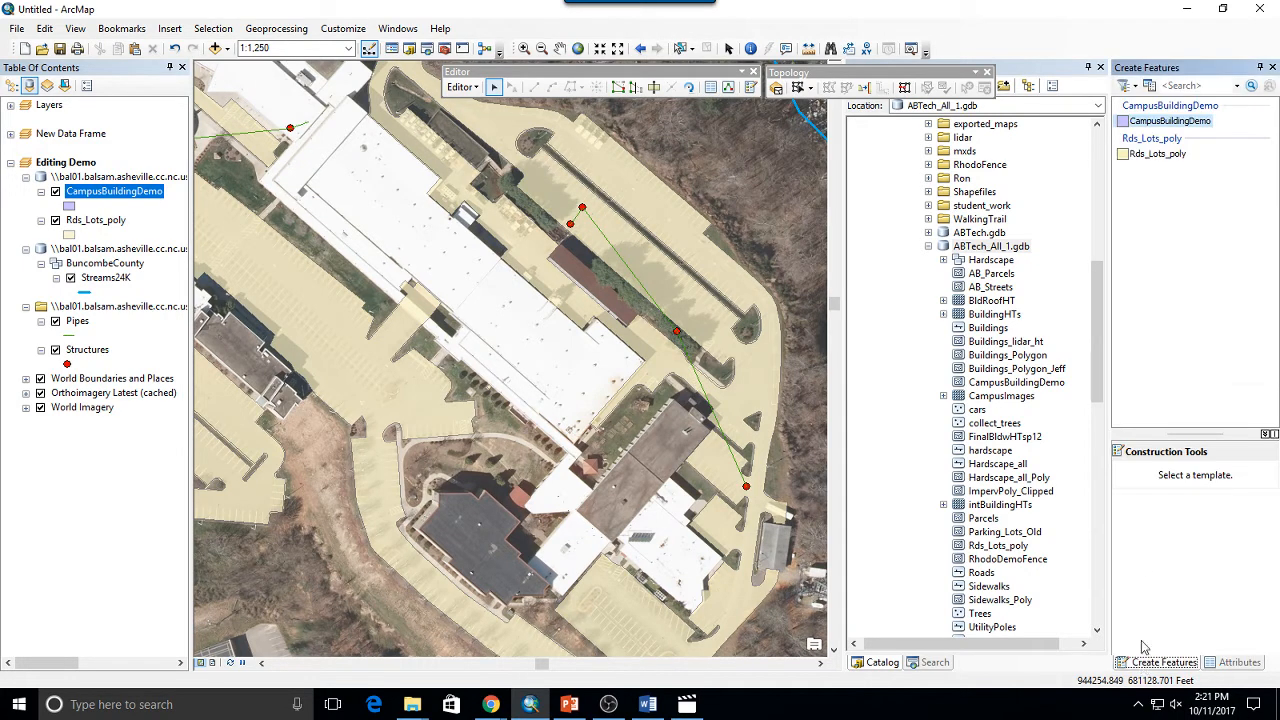
pyautogui.click(1160, 121)
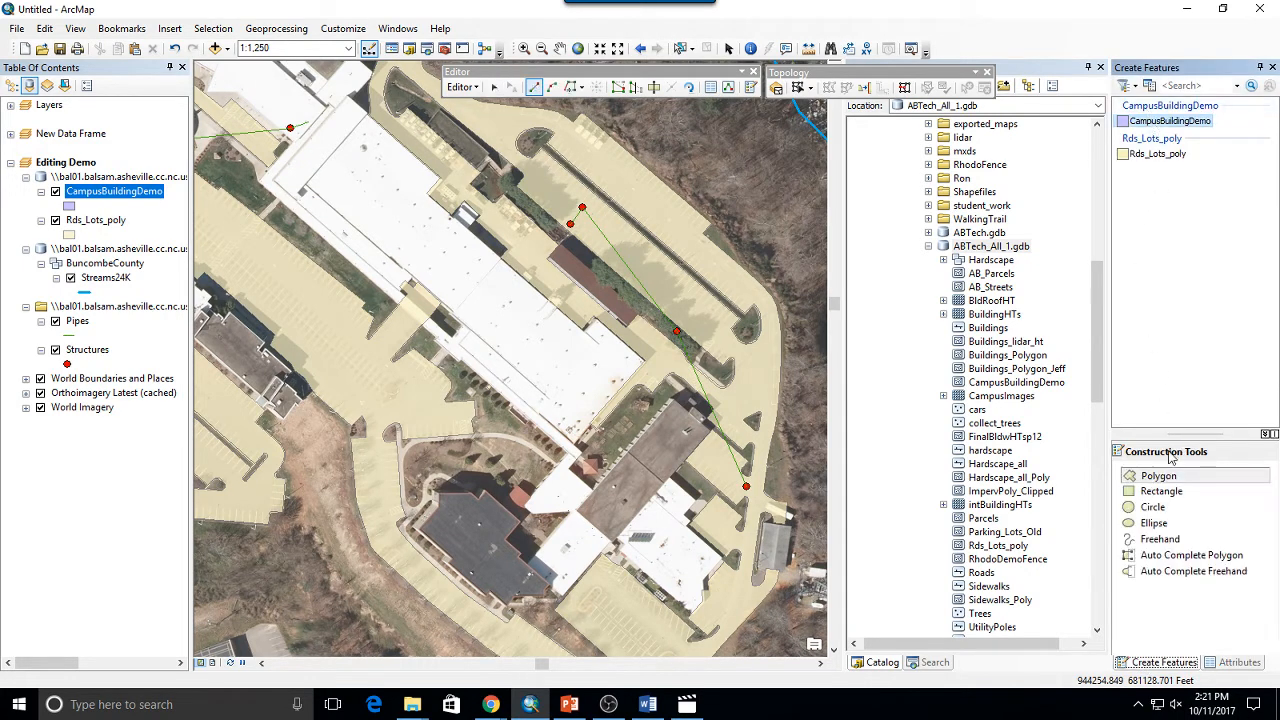
pyautogui.click(417, 526)
pyautogui.click(436, 492)
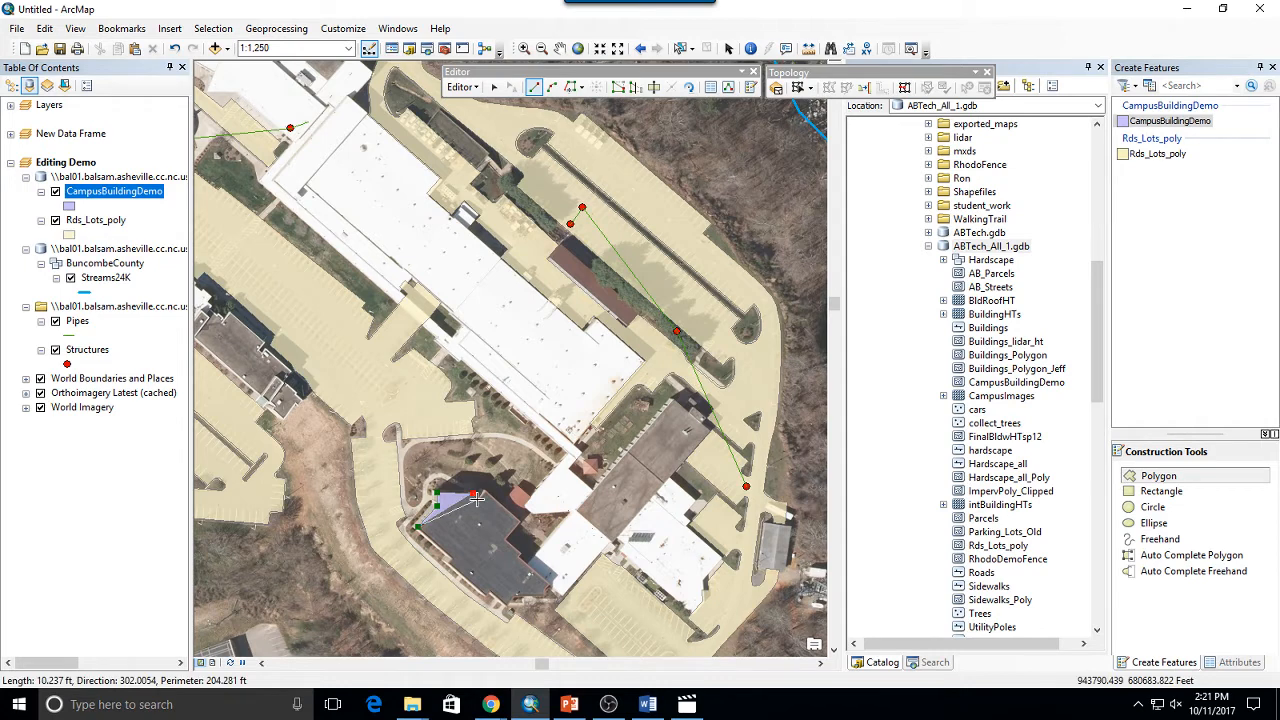
pyautogui.click(484, 492)
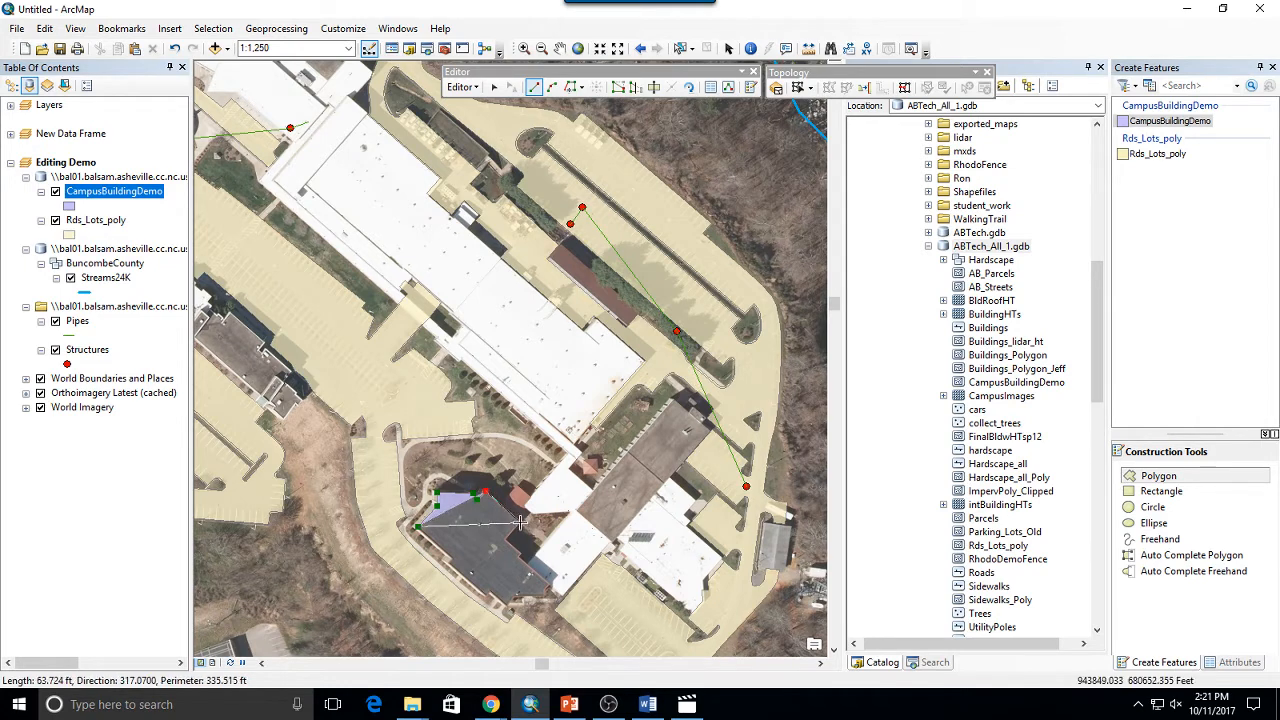
pyautogui.click(521, 523)
pyautogui.click(505, 537)
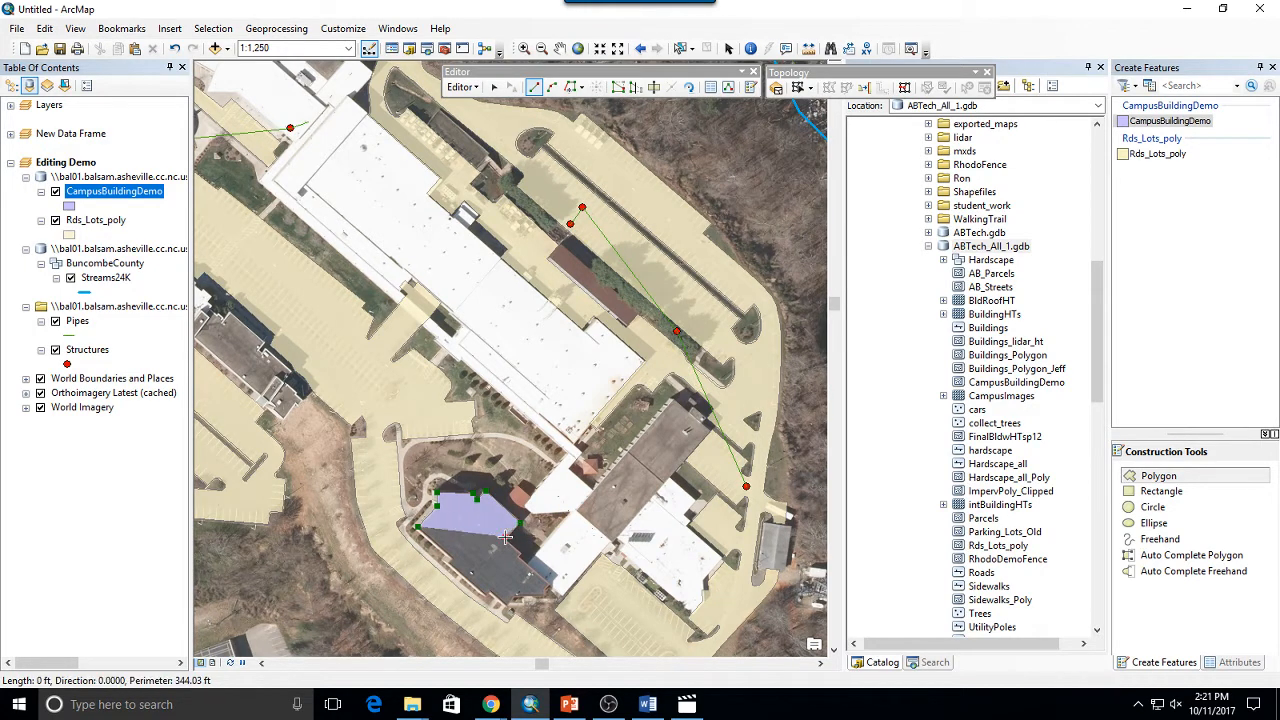
pyautogui.click(521, 553)
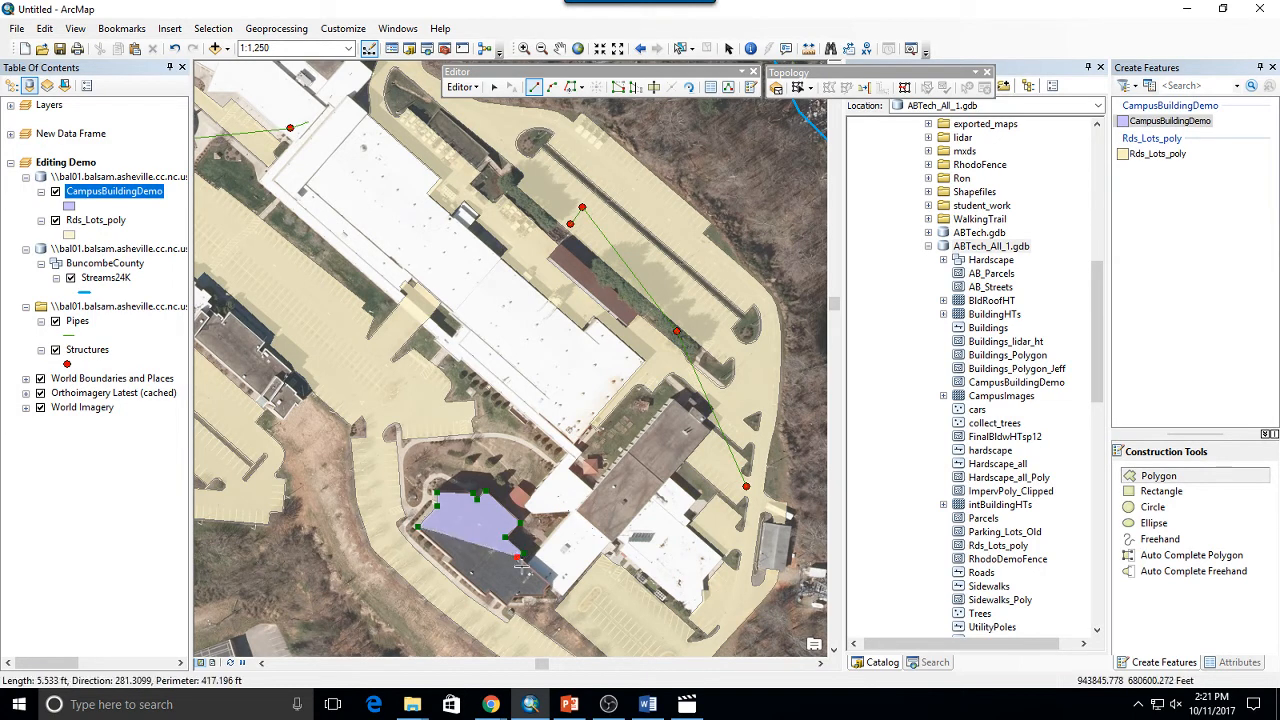
pyautogui.click(550, 584)
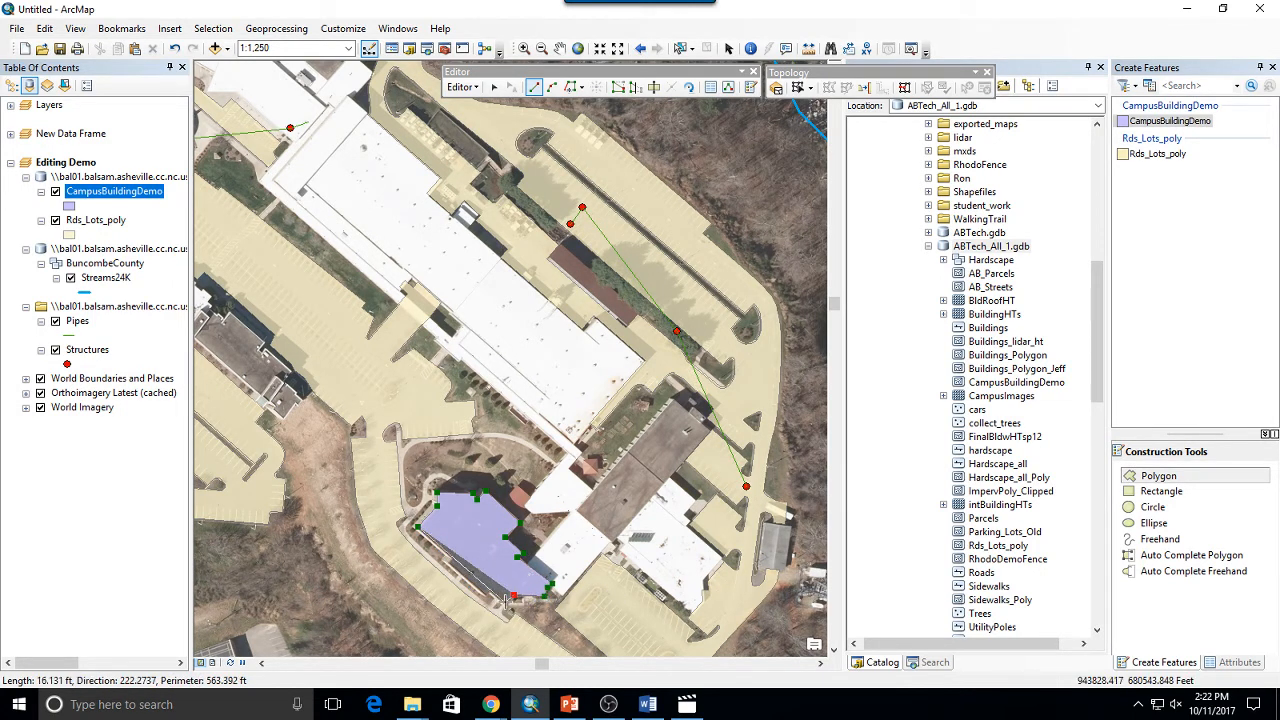
pyautogui.click(507, 604)
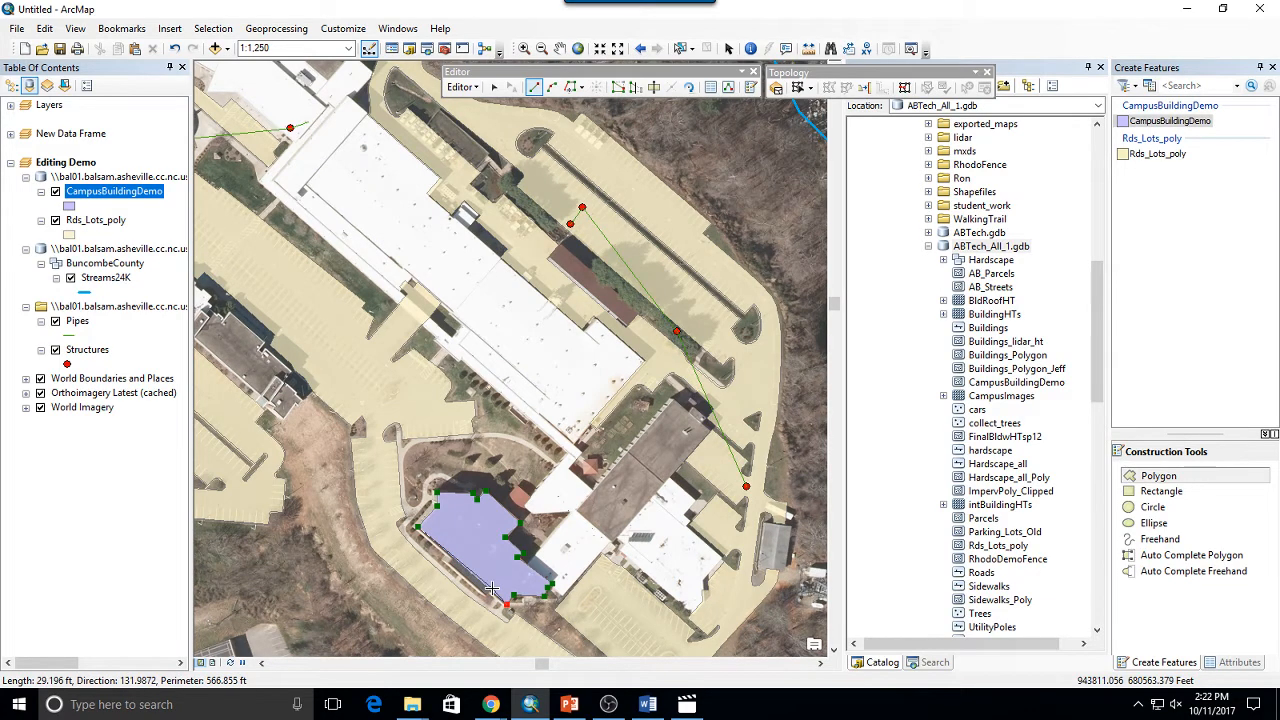
pyautogui.click(490, 594)
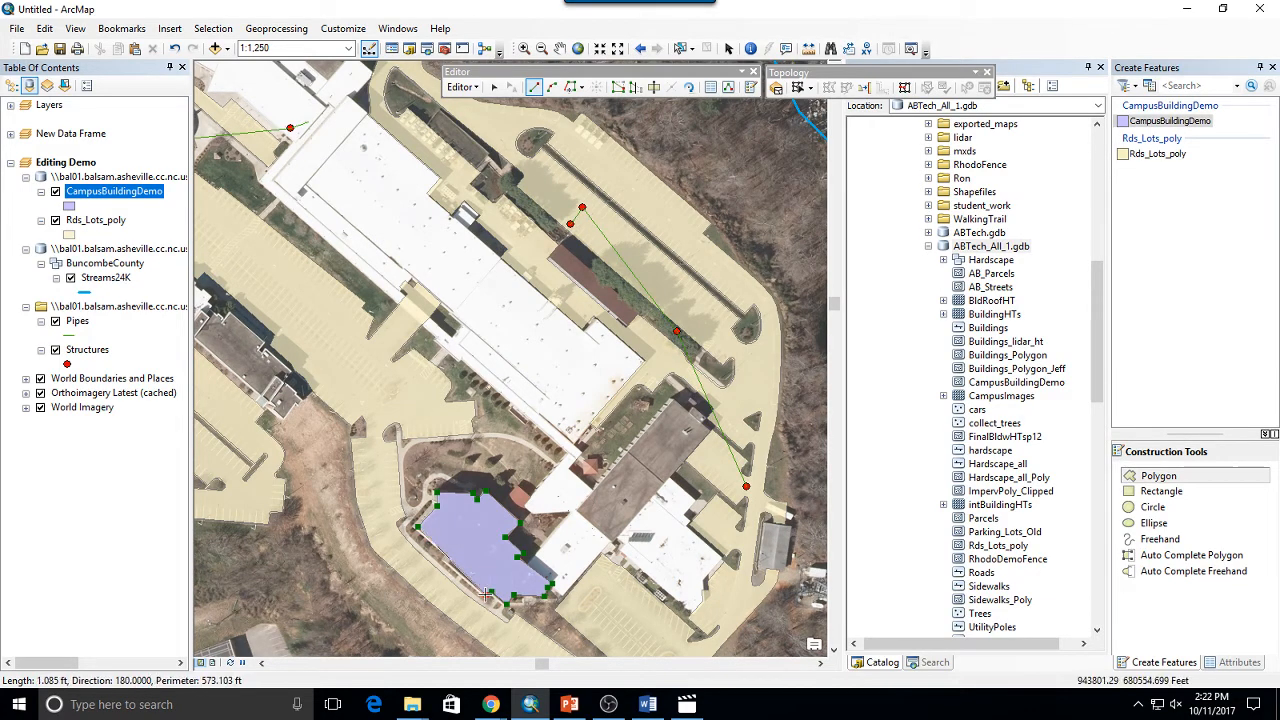
pyautogui.click(448, 564)
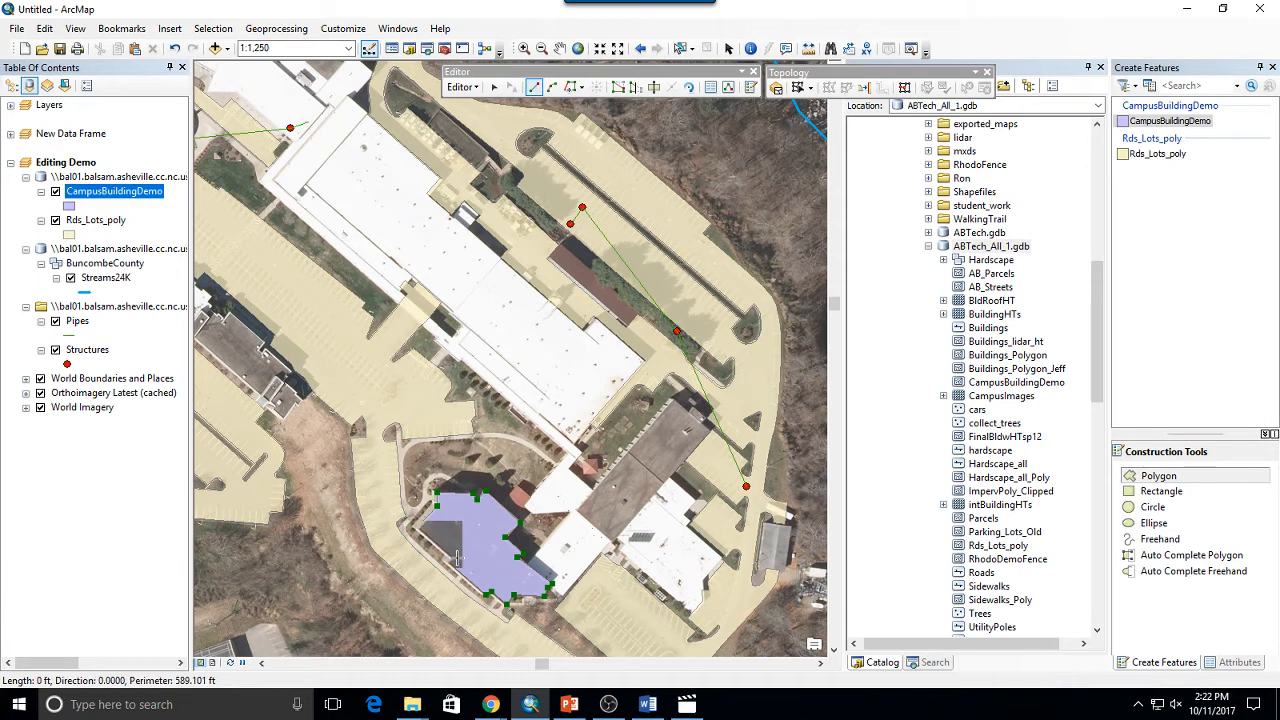
pyautogui.doubleClick(451, 562)
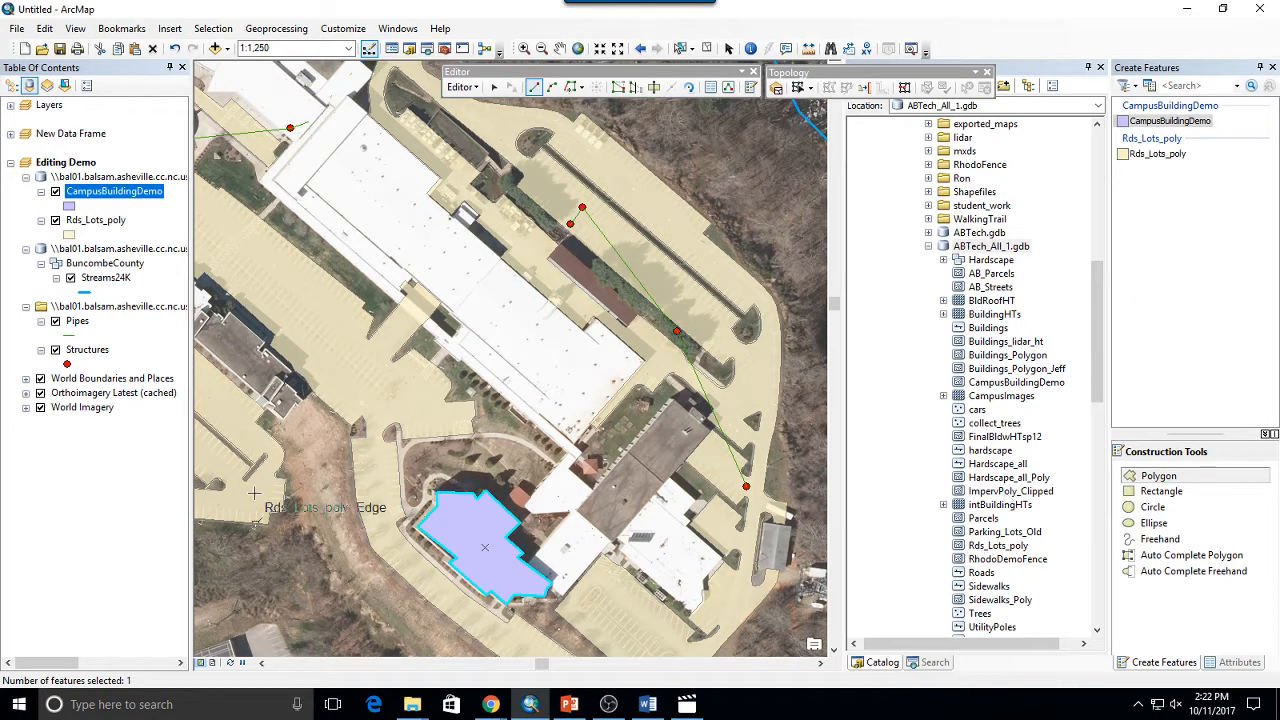
# Step: Set the new building polygon's Name attribute to Balsam Computer Technology Center
pyautogui.click(710, 88)
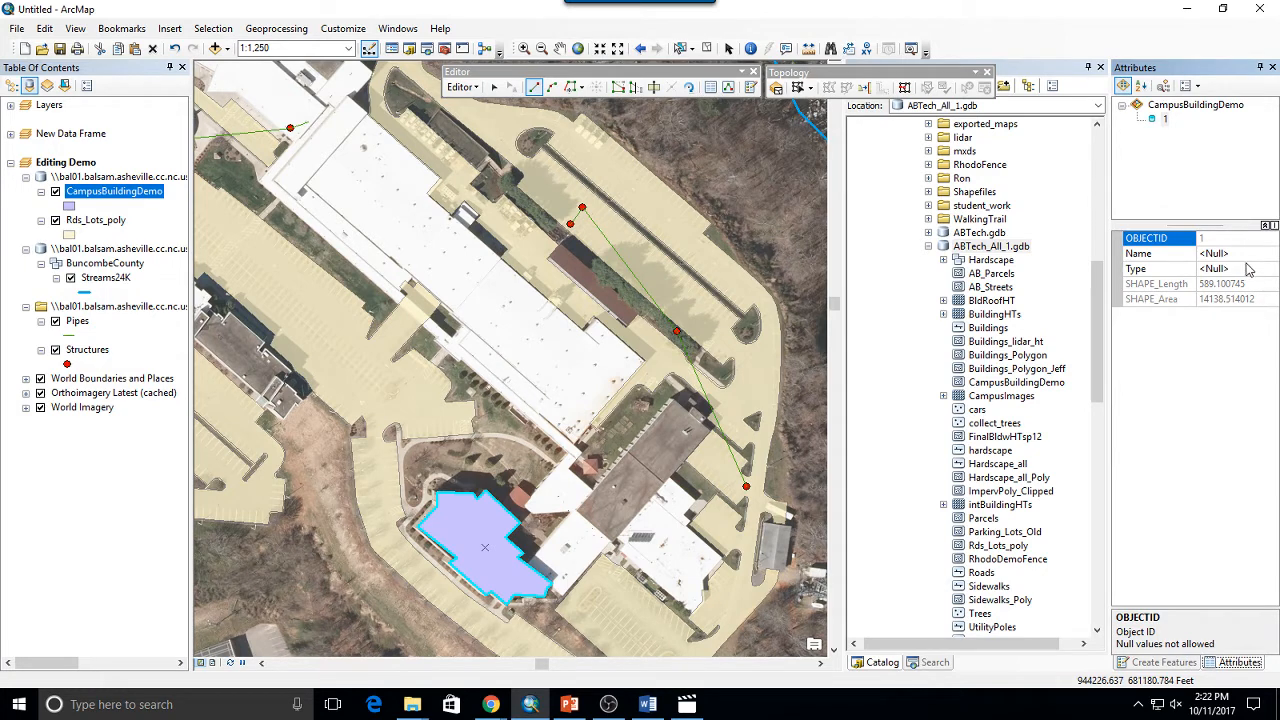
pyautogui.click(1243, 253)
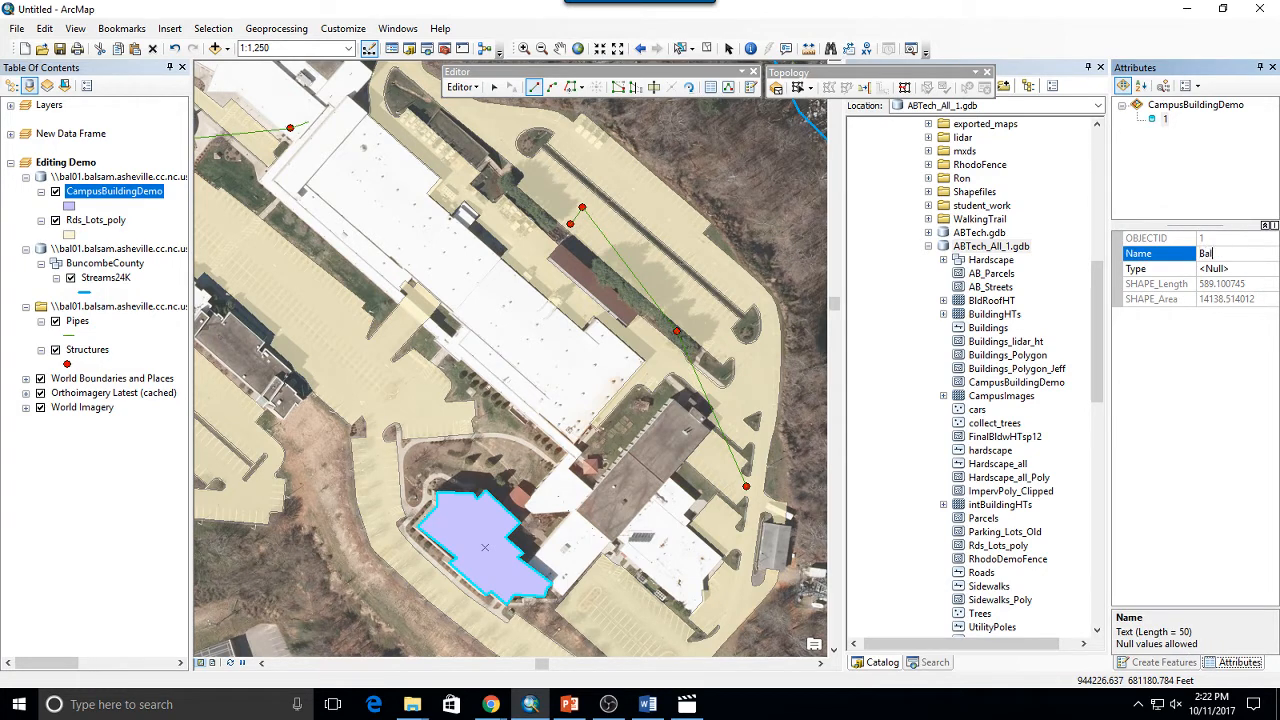
pyautogui.write('Balsam Computer Tehno')
pyautogui.press('BackSpace')
pyautogui.press('BackSpace')
pyautogui.press('BackSpace')
pyautogui.write('chnology Center')
pyautogui.press('Return')
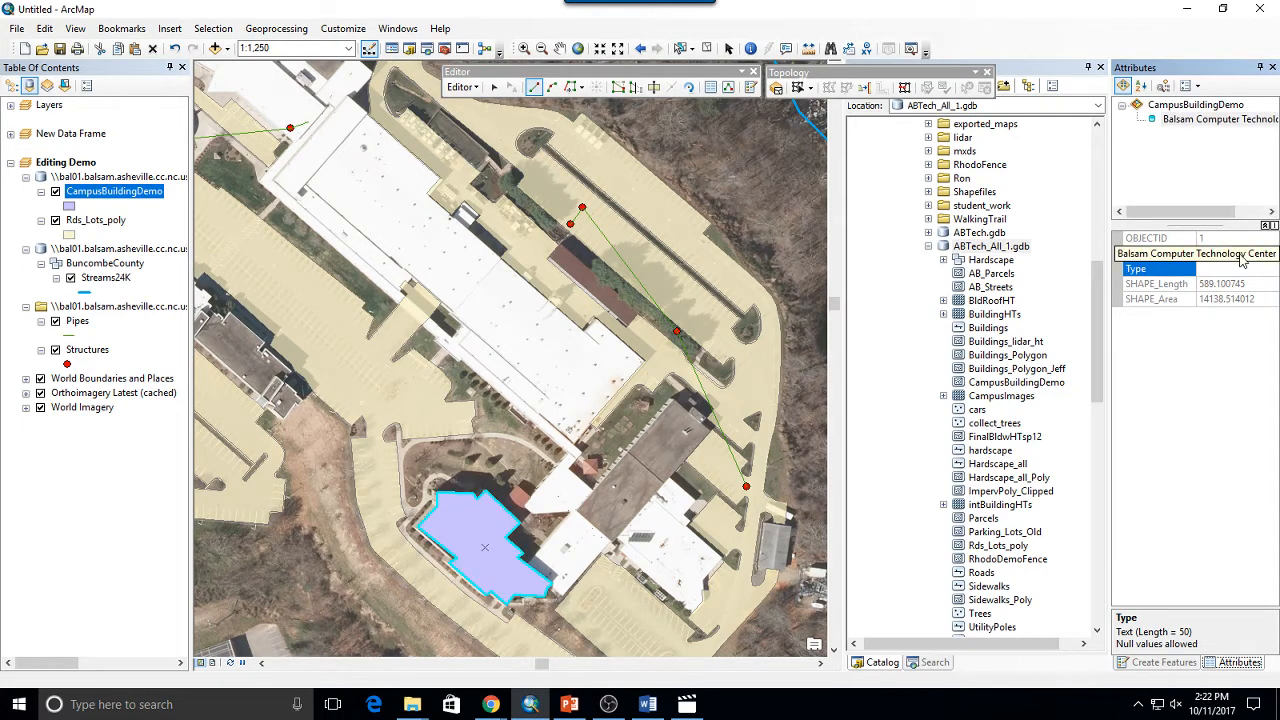
# Step: Open the CampusBuildingDemo attribute table and review the Name field's properties, including its null setting and length
pyautogui.rightClick(114, 195)
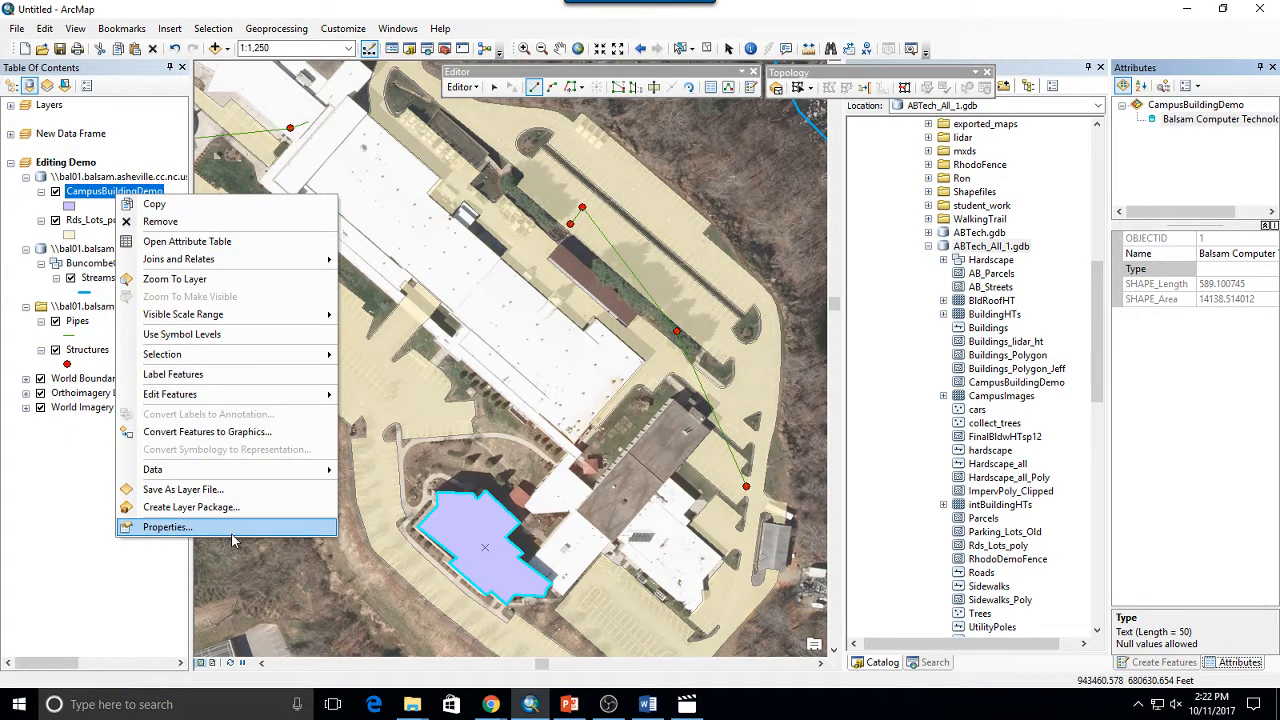
pyautogui.click(187, 241)
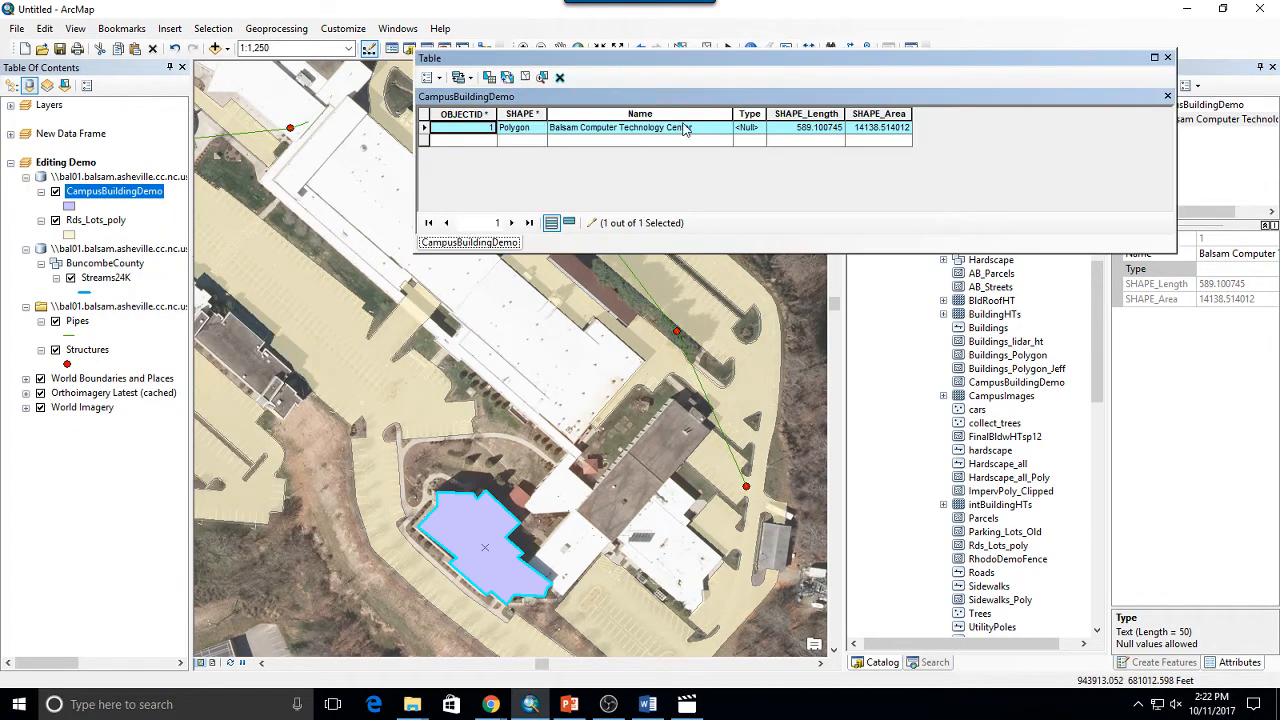
pyautogui.rightClick(681, 118)
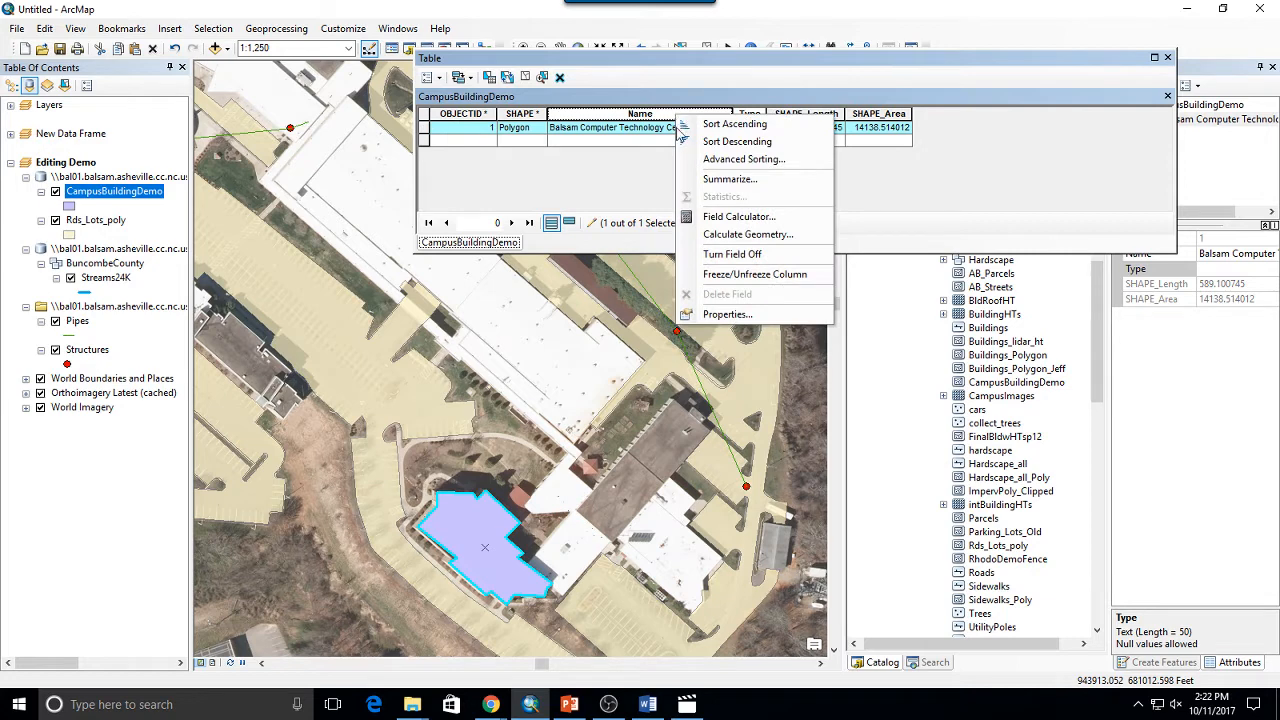
pyautogui.click(727, 314)
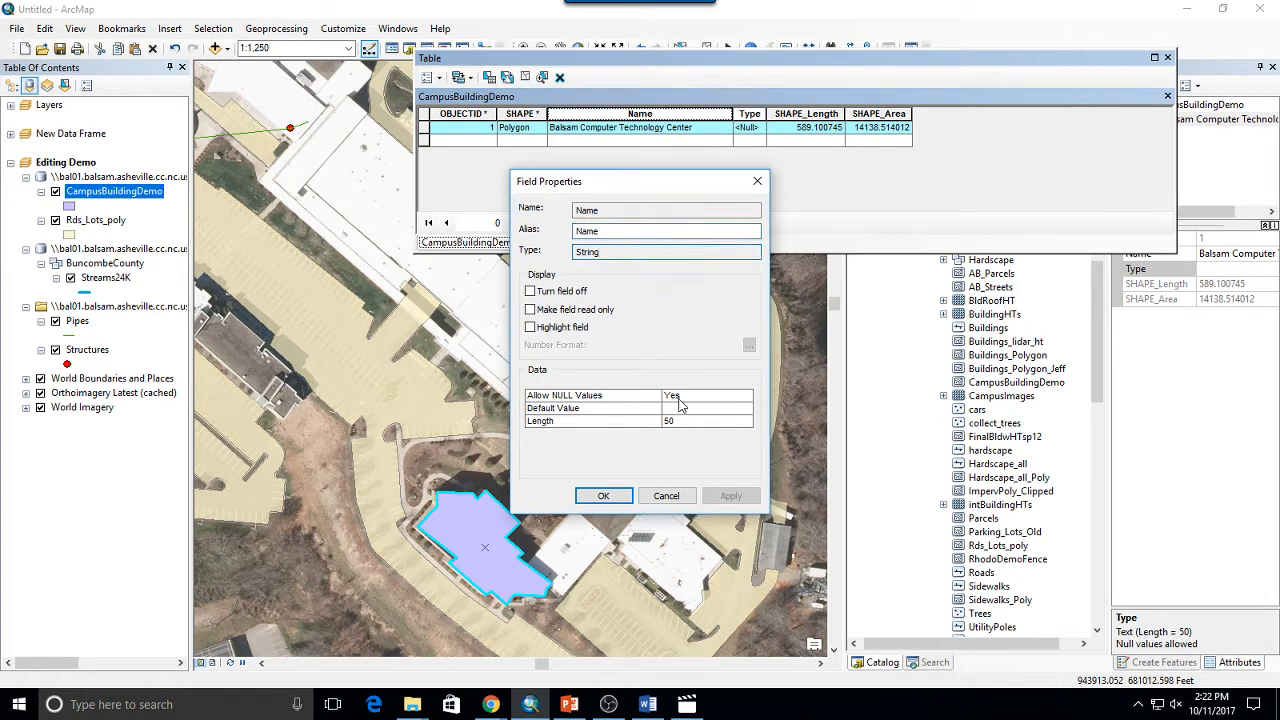
pyautogui.click(688, 424)
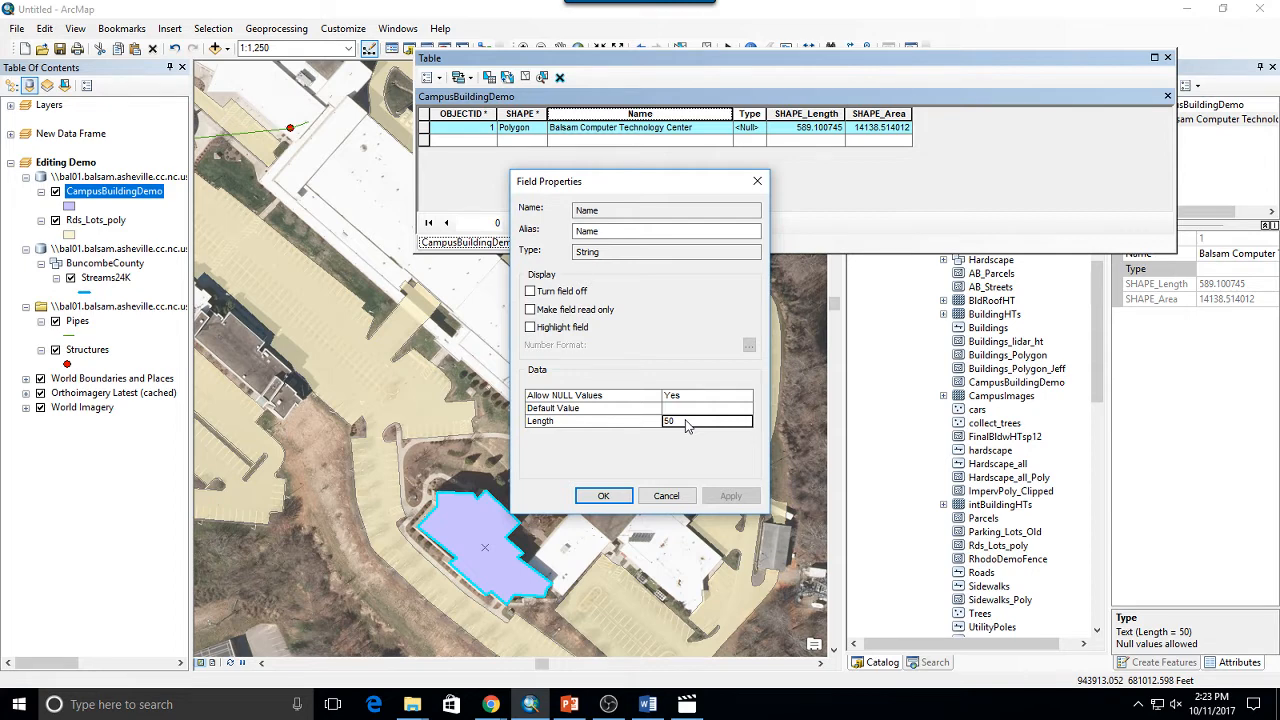
pyautogui.click(618, 494)
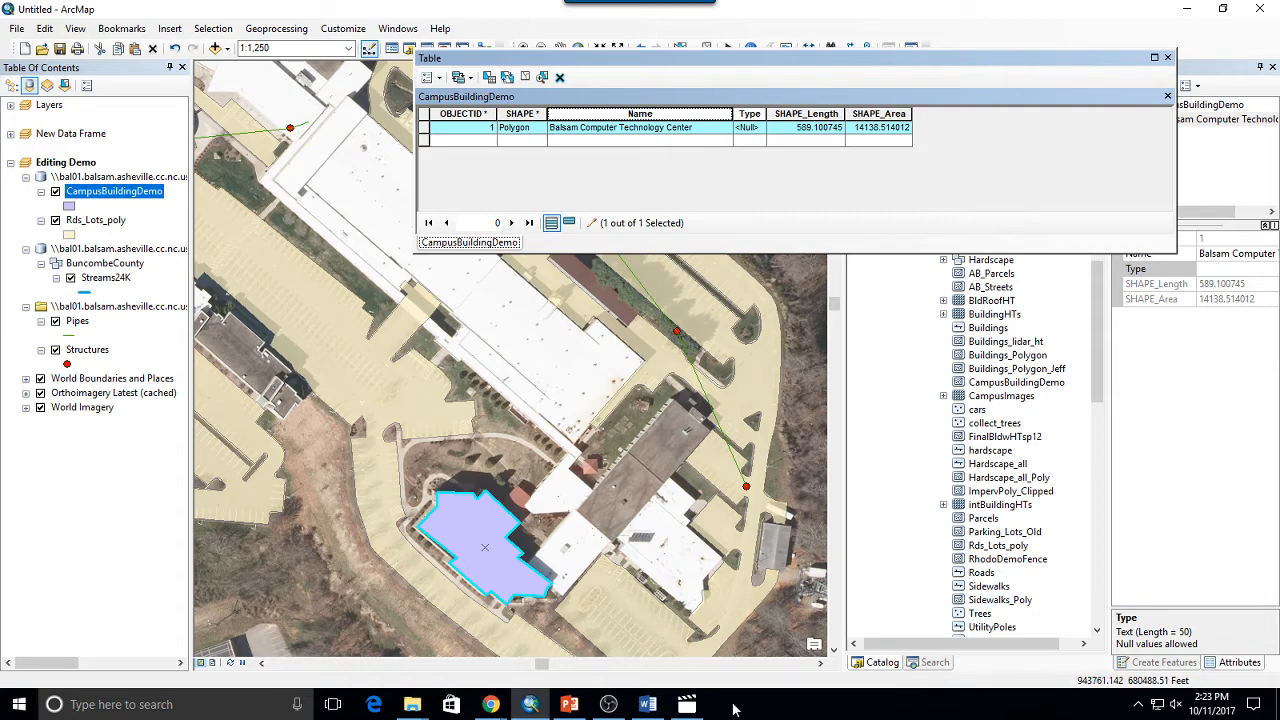
# Step: Open the Balsam Computer Technology Center polygon for vertex editing and insert a vertex partway along its northeast edge
pyautogui.moveTo(521, 576); pyautogui.dragTo(675, 404)
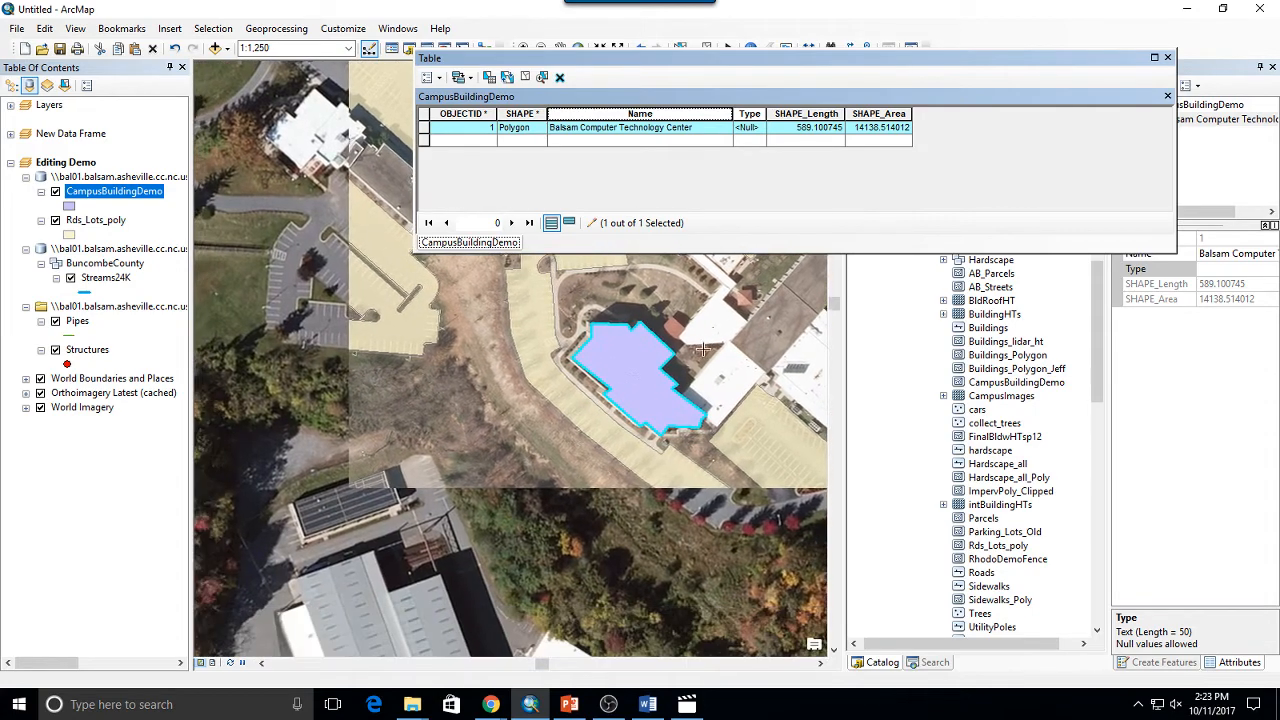
pyautogui.scroll(4, 622, 366)
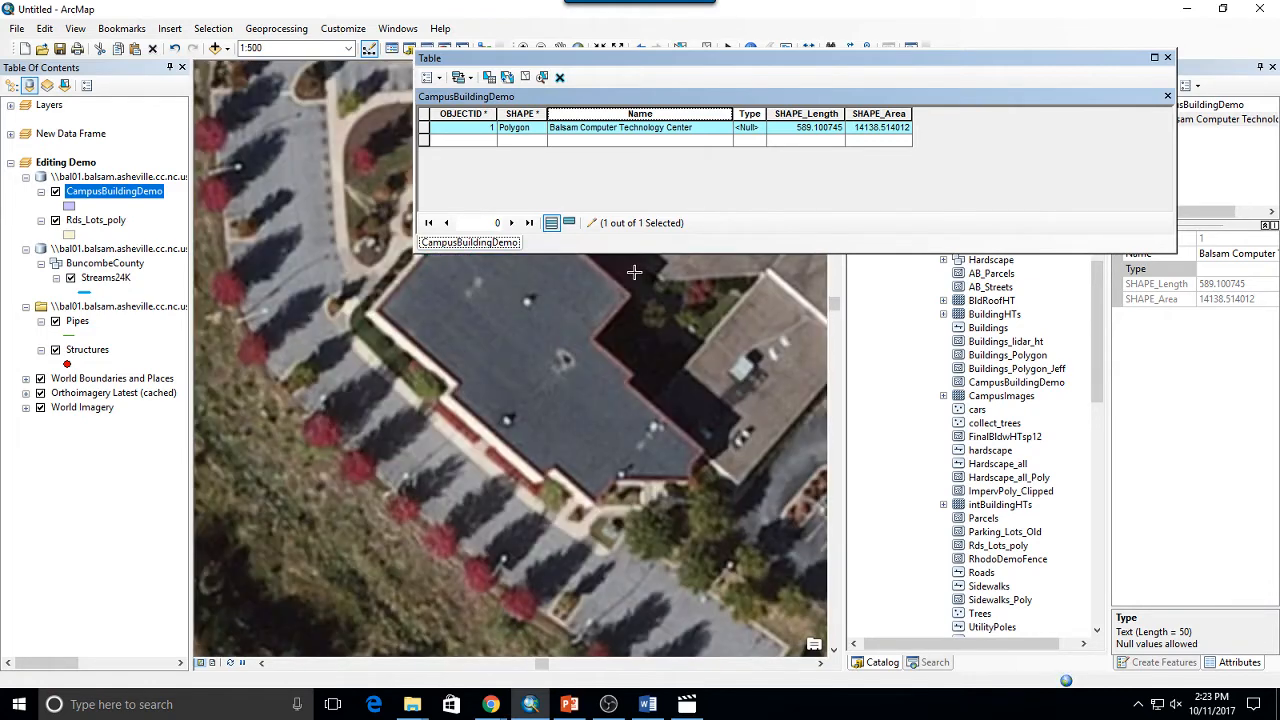
pyautogui.moveTo(616, 338); pyautogui.dragTo(455, 535)
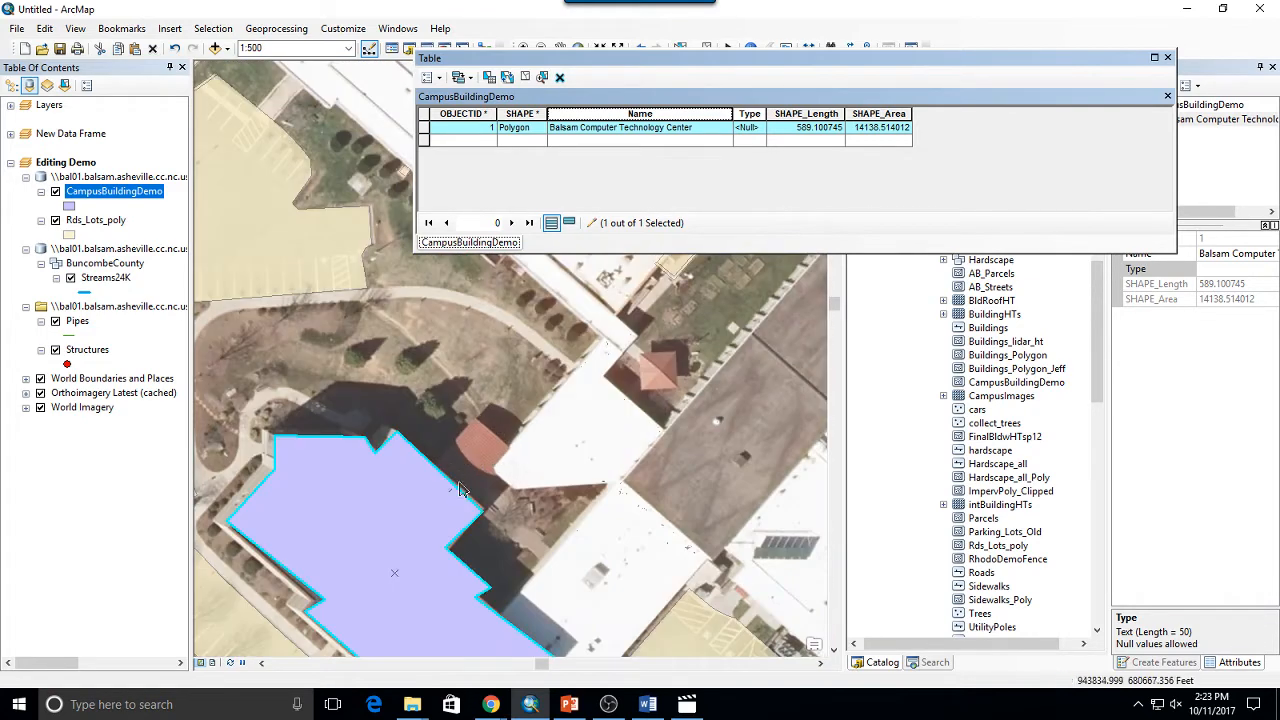
pyautogui.click(480, 421)
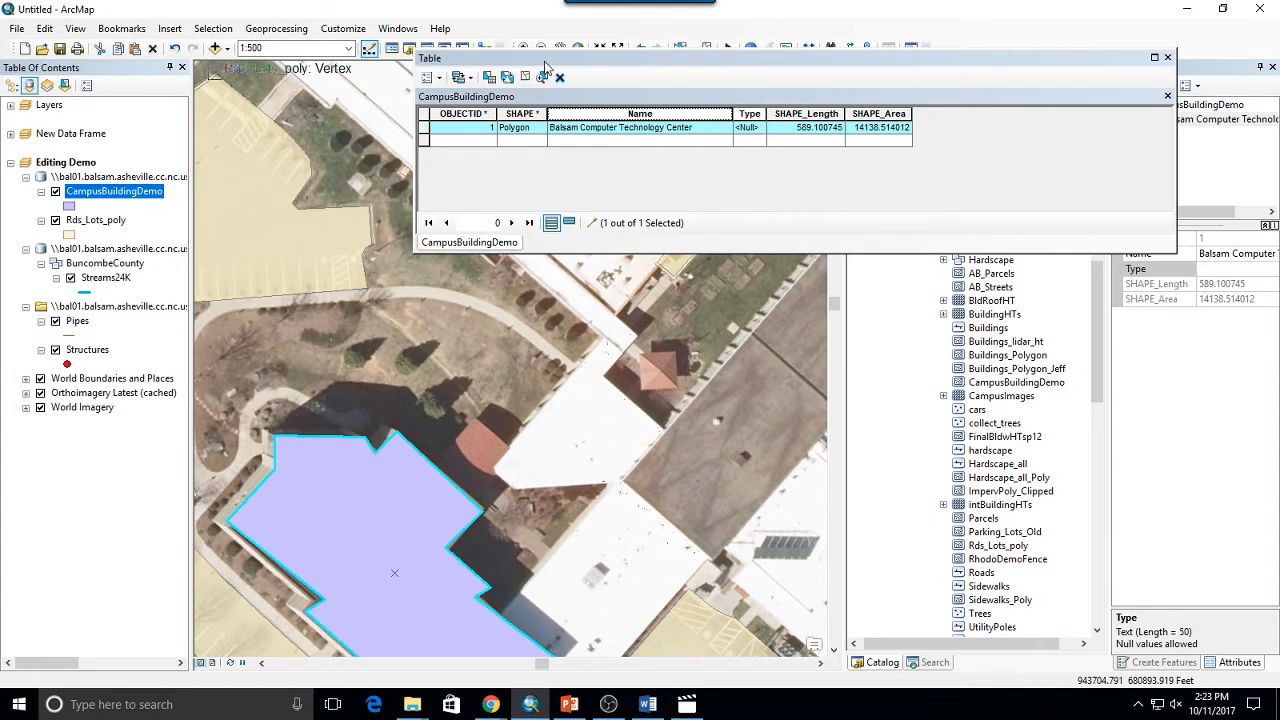
pyautogui.moveTo(540, 58); pyautogui.dragTo(706, 62)
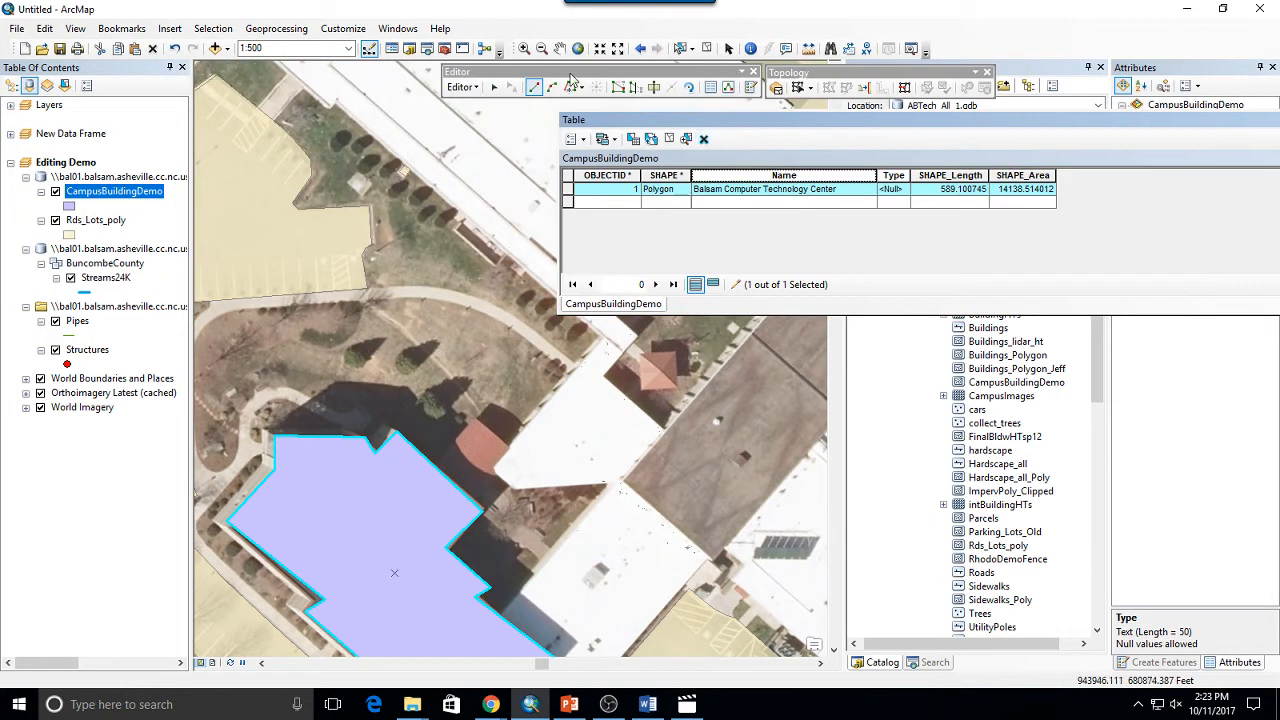
pyautogui.click(493, 87)
pyautogui.doubleClick(409, 481)
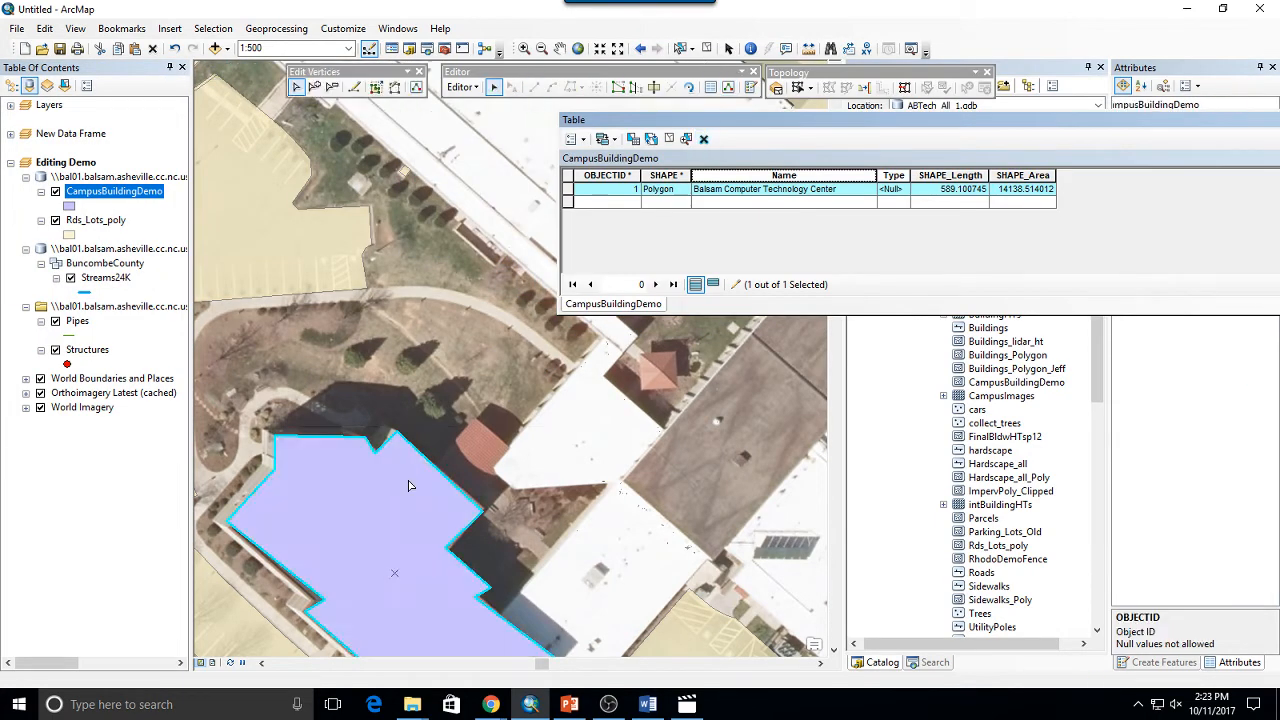
pyautogui.rightClick(437, 470)
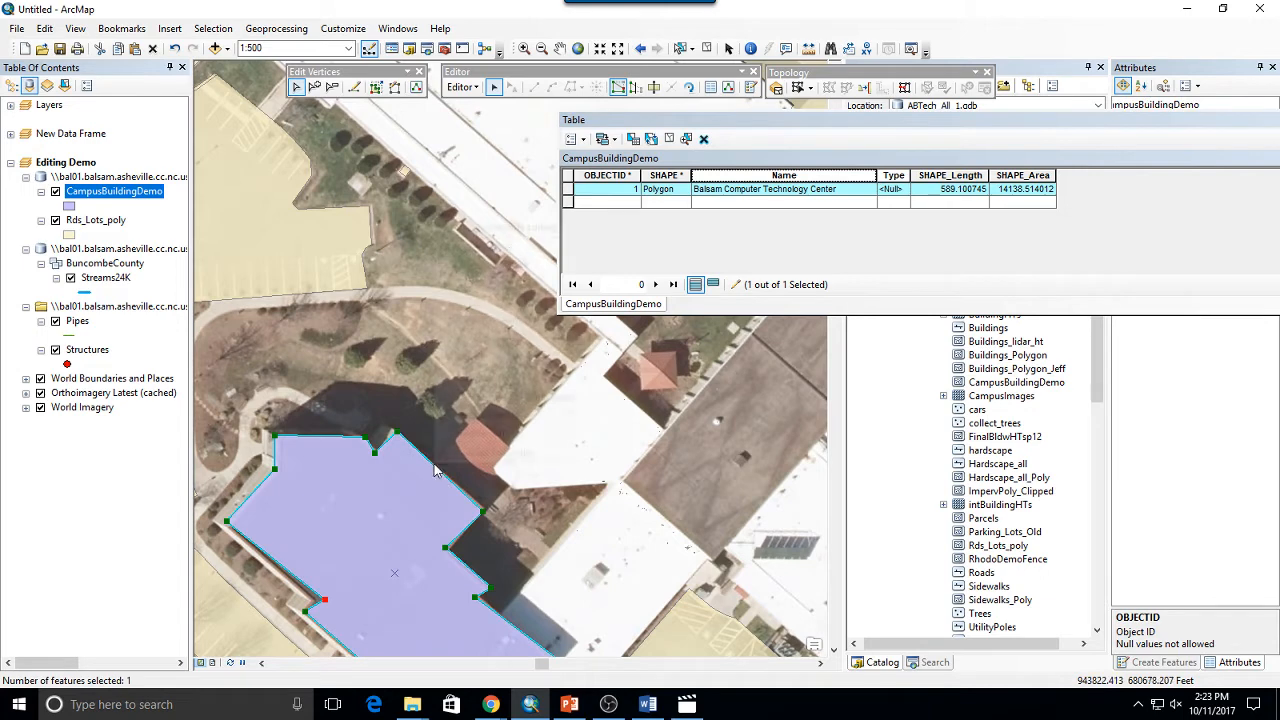
pyautogui.click(494, 250)
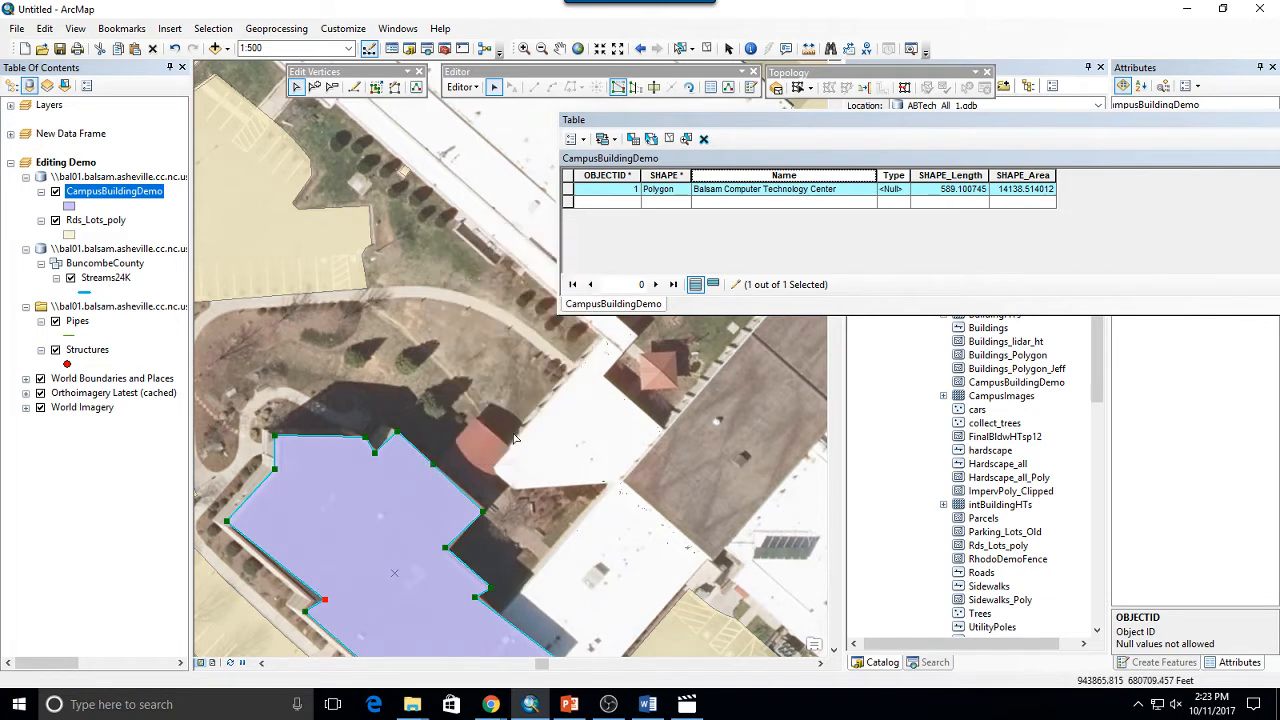
# Step: Insert a second vertex on the northeast edge, move both new vertices to the red-roofed extension's outer corners, and finish the sketch
pyautogui.rightClick(470, 503)
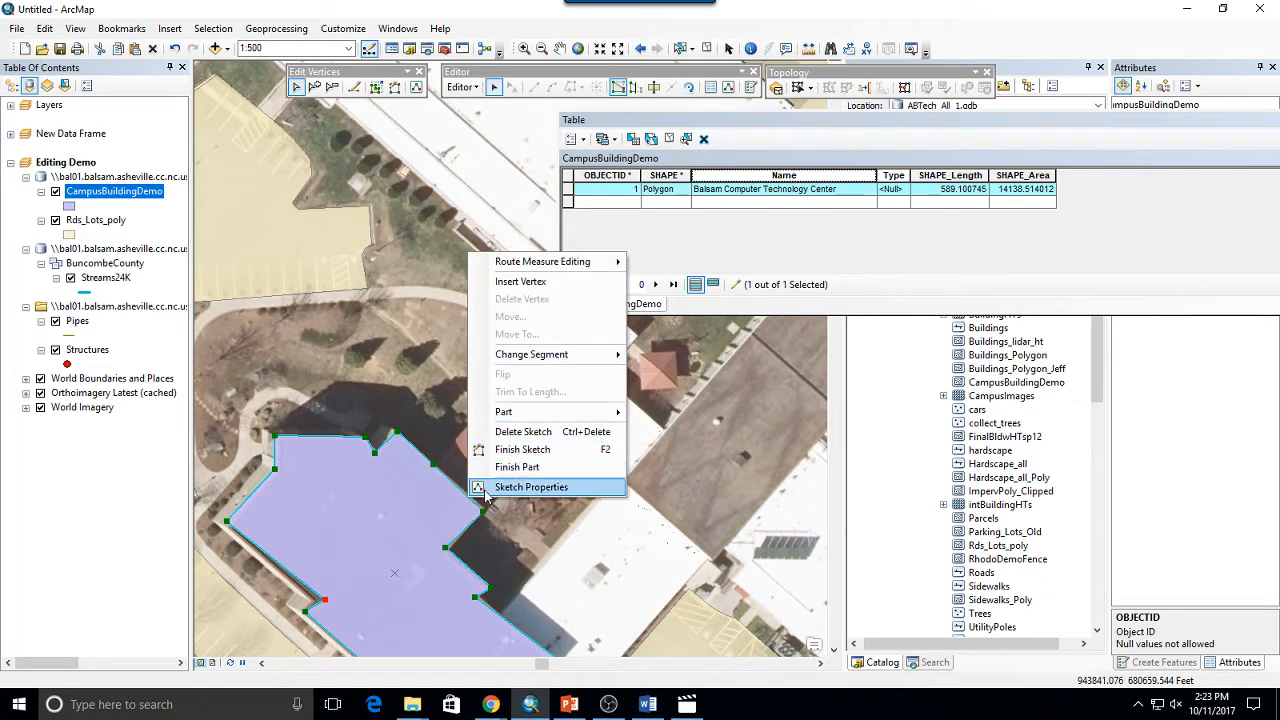
pyautogui.rightClick(469, 501)
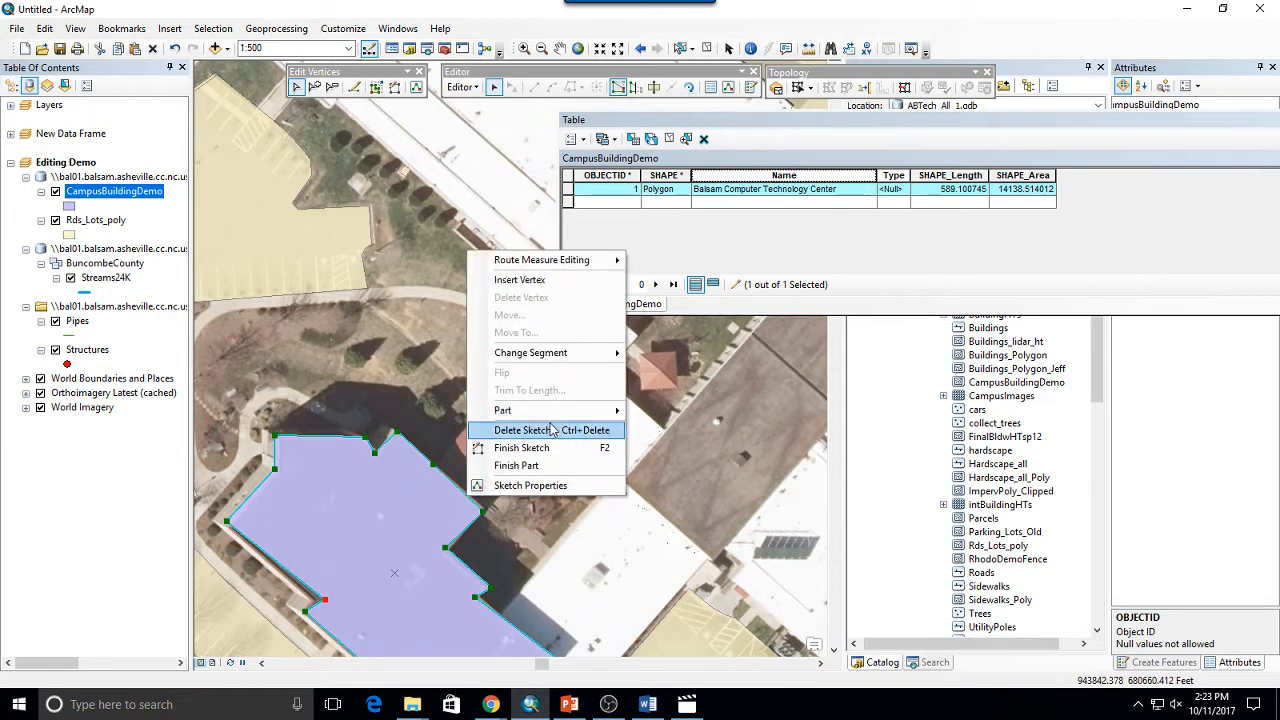
pyautogui.click(522, 280)
pyautogui.moveTo(467, 497); pyautogui.dragTo(510, 449)
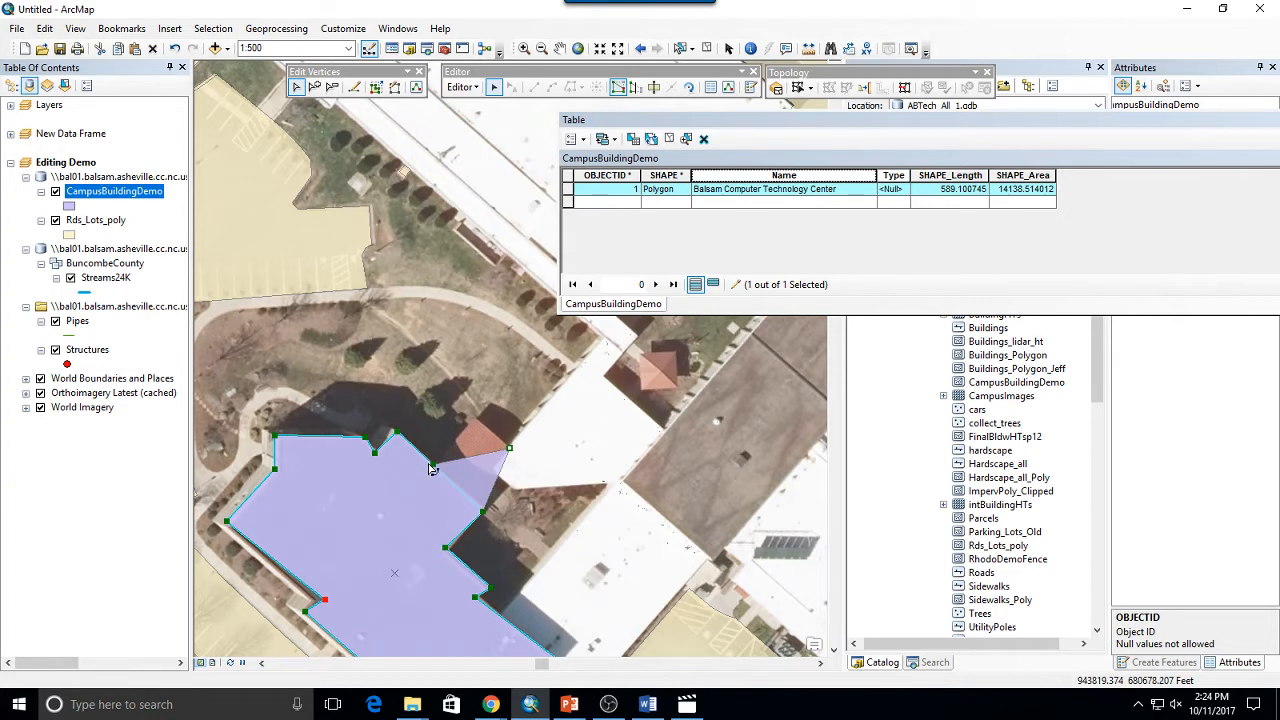
pyautogui.moveTo(432, 463); pyautogui.dragTo(476, 418)
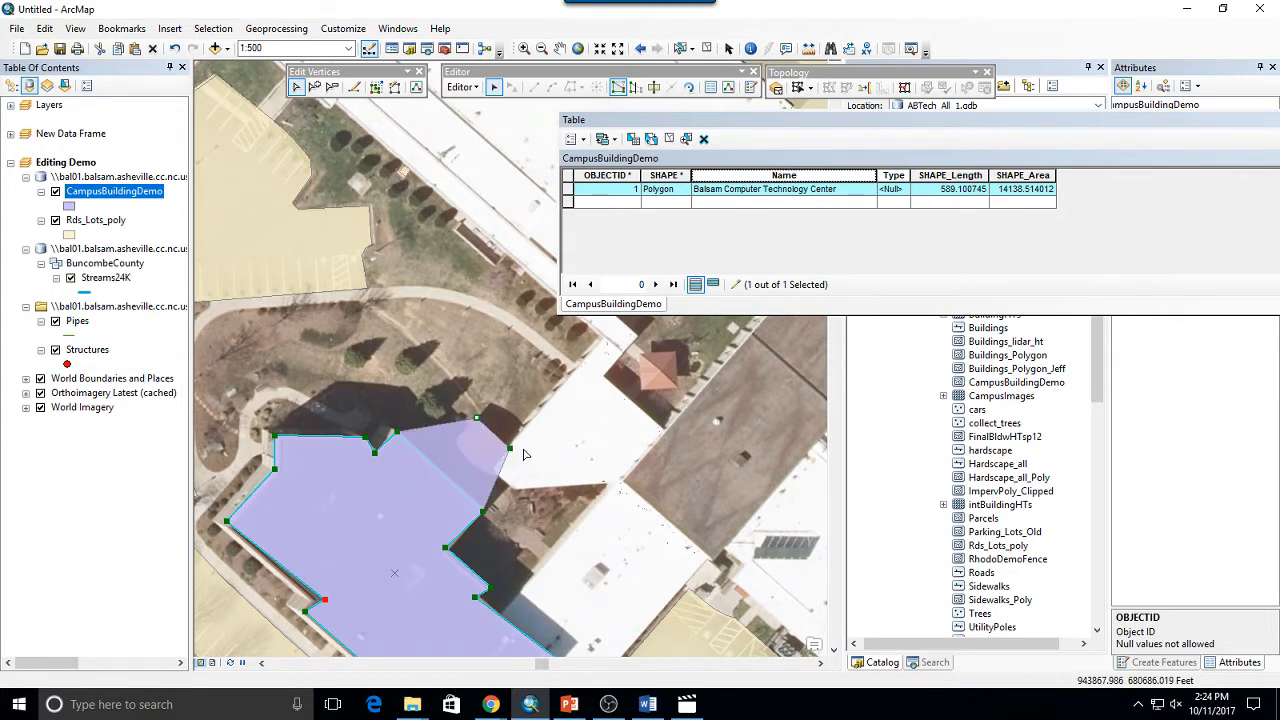
pyautogui.click(597, 406)
# Step: Reopen the building's vertices, insert one on the extension's north edge, and move it back to the main building wall
pyautogui.doubleClick(466, 439)
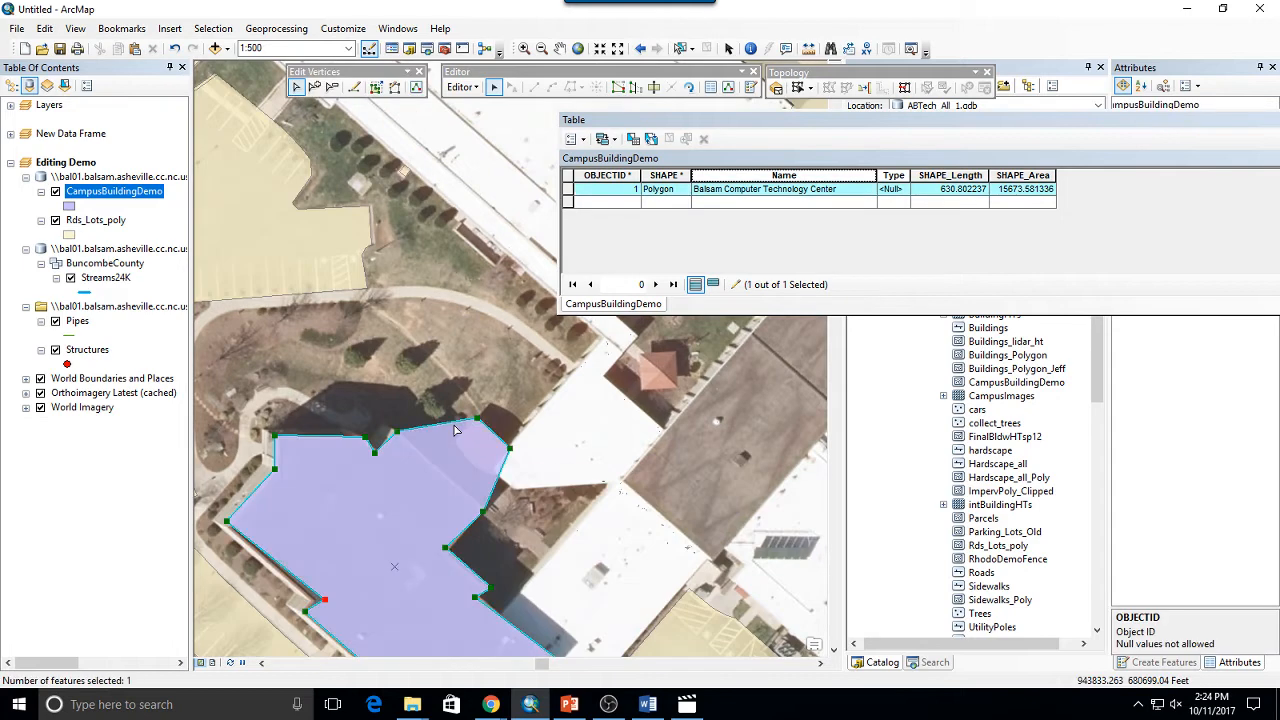
pyautogui.rightClick(457, 427)
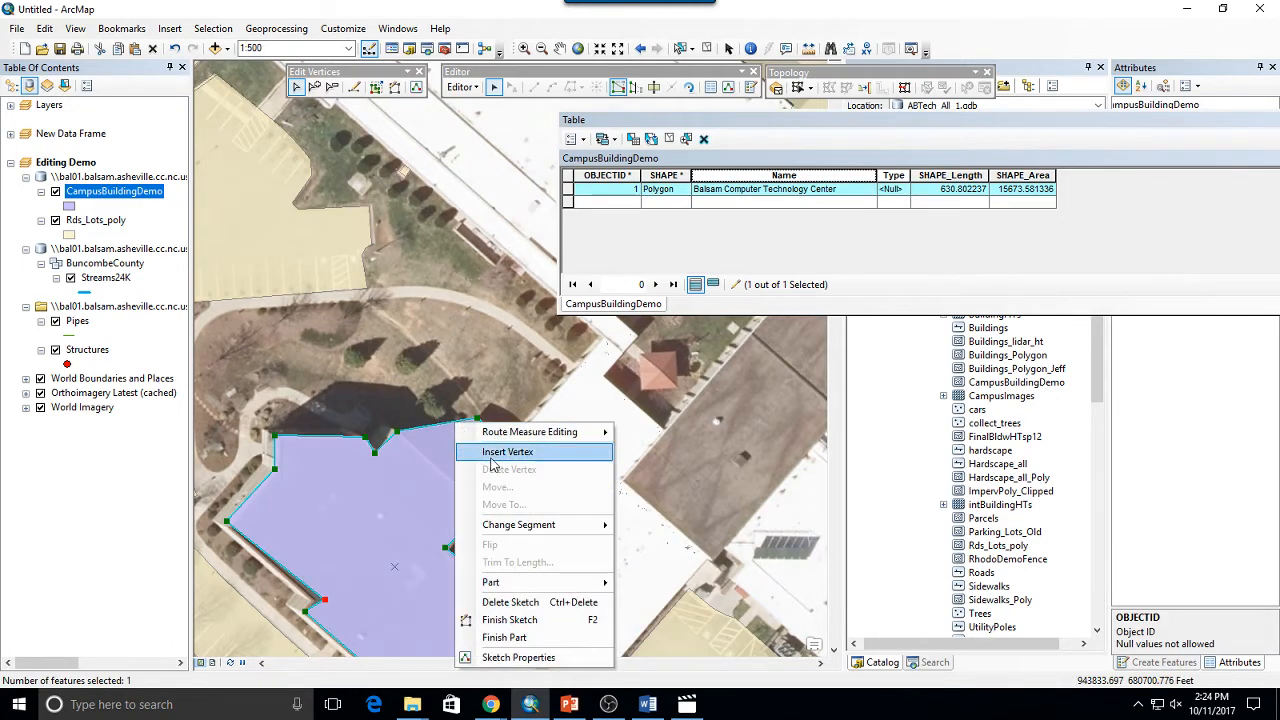
pyautogui.click(478, 451)
pyautogui.moveTo(455, 421); pyautogui.dragTo(435, 467)
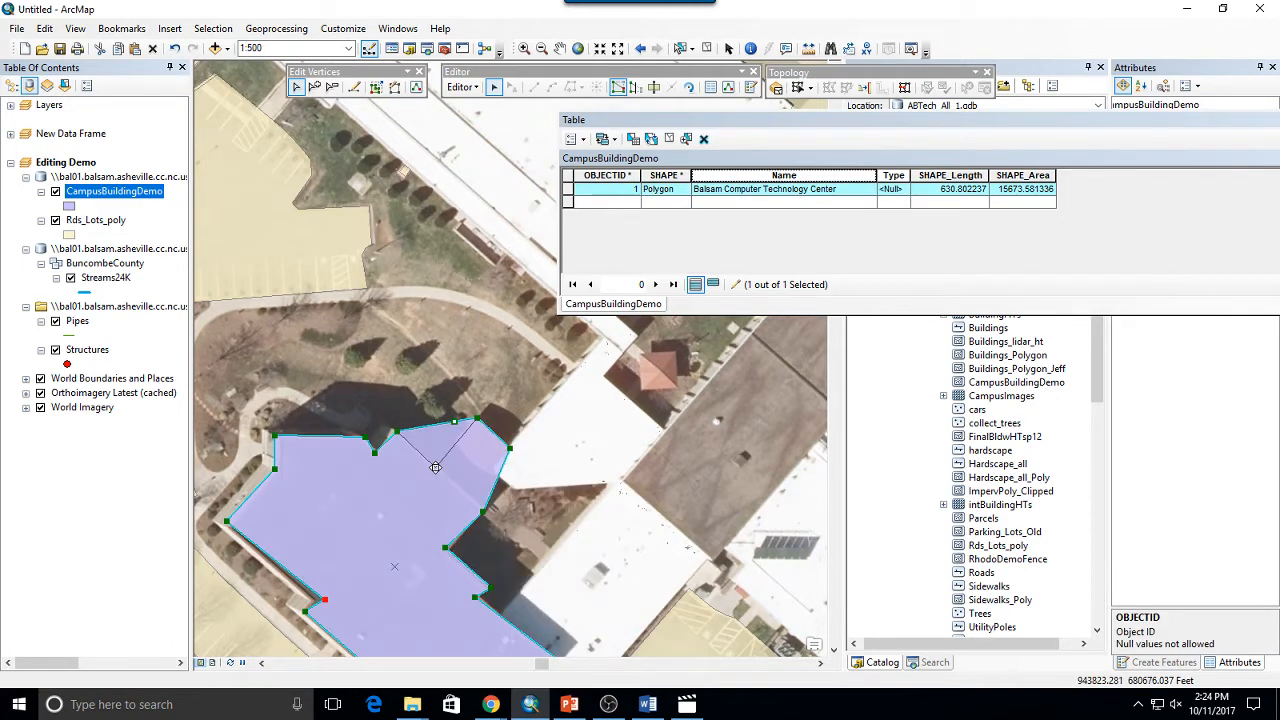
# Step: Insert a vertex on the extension's southeast edge, move it in to the main building wall, and finish the sketch
pyautogui.rightClick(501, 485)
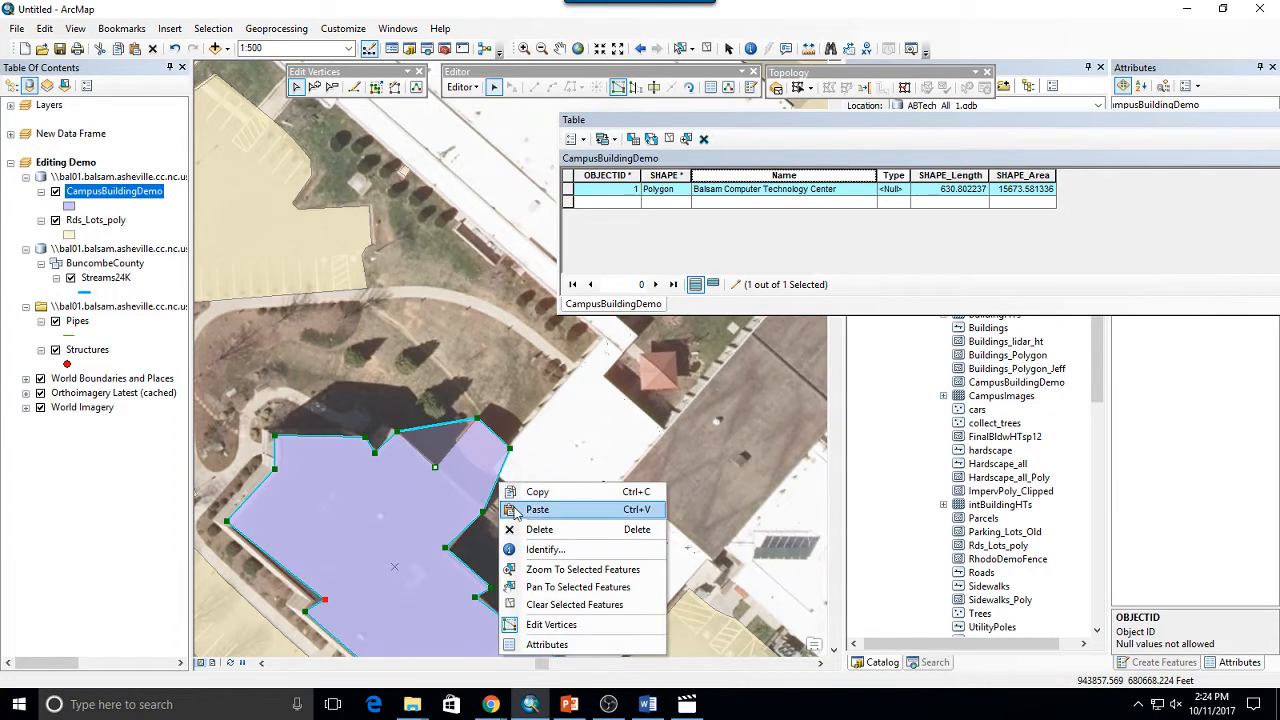
pyautogui.rightClick(505, 470)
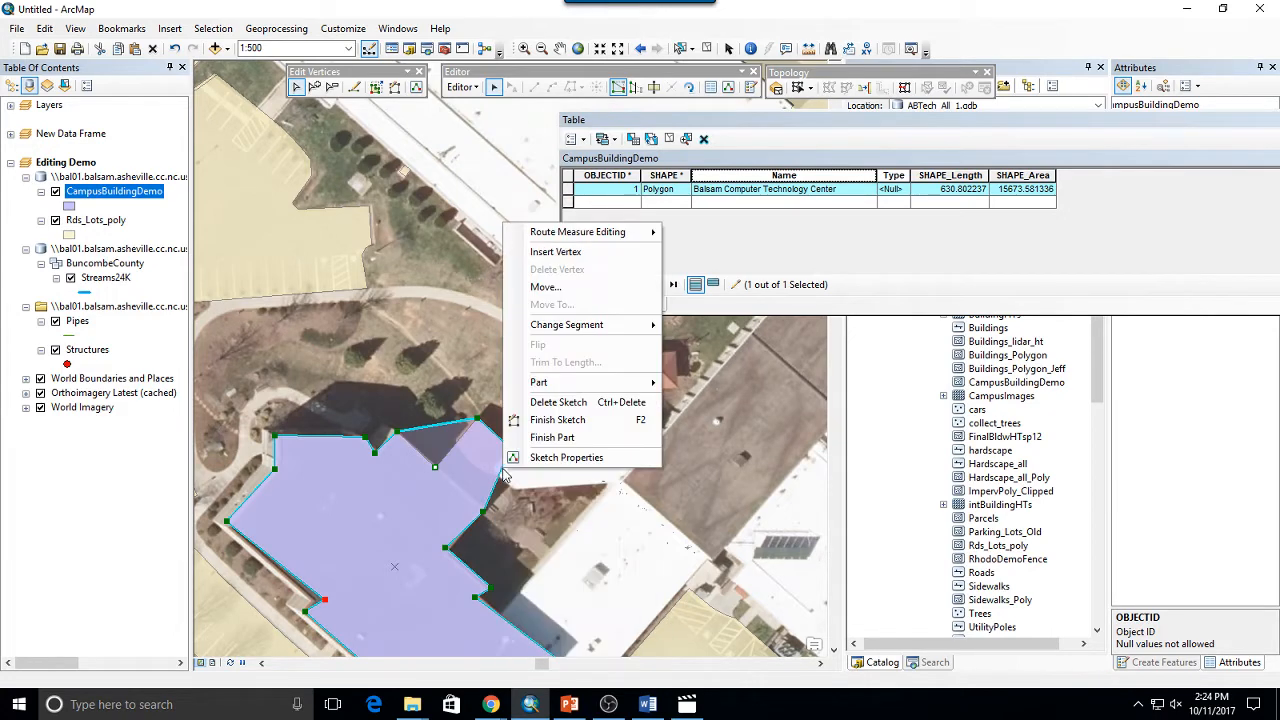
pyautogui.click(558, 252)
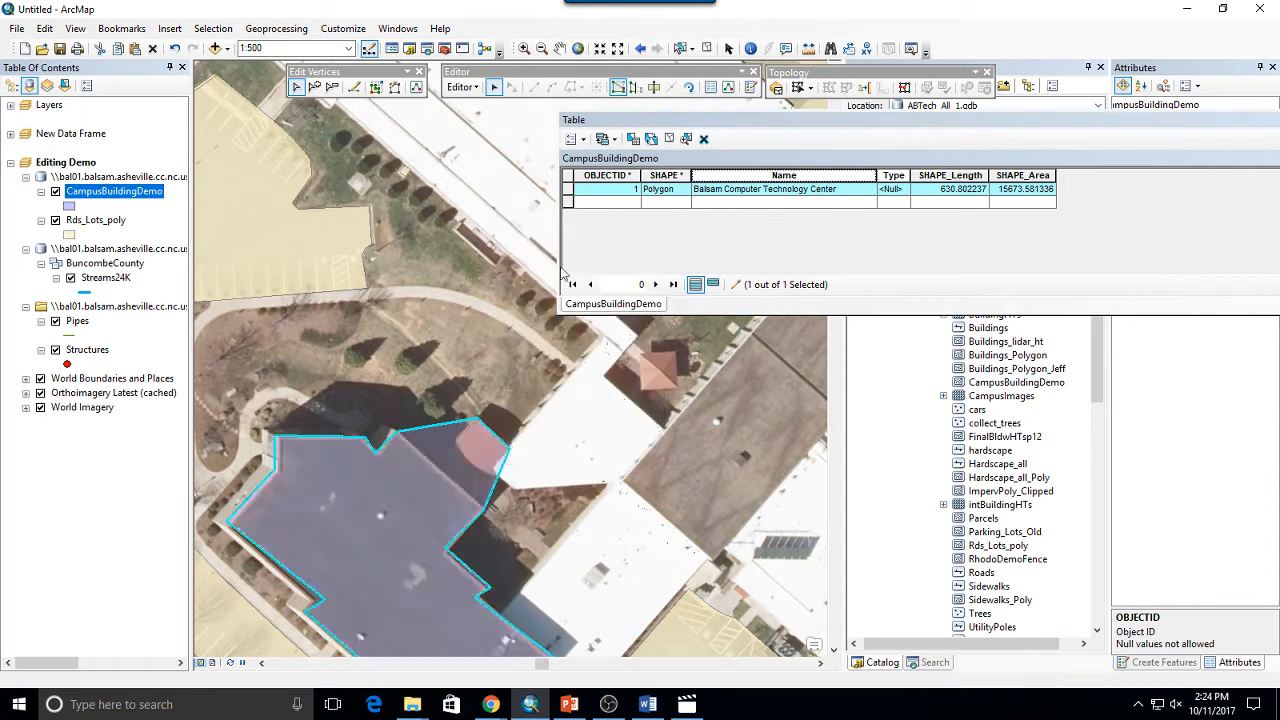
pyautogui.moveTo(502, 468); pyautogui.dragTo(468, 493)
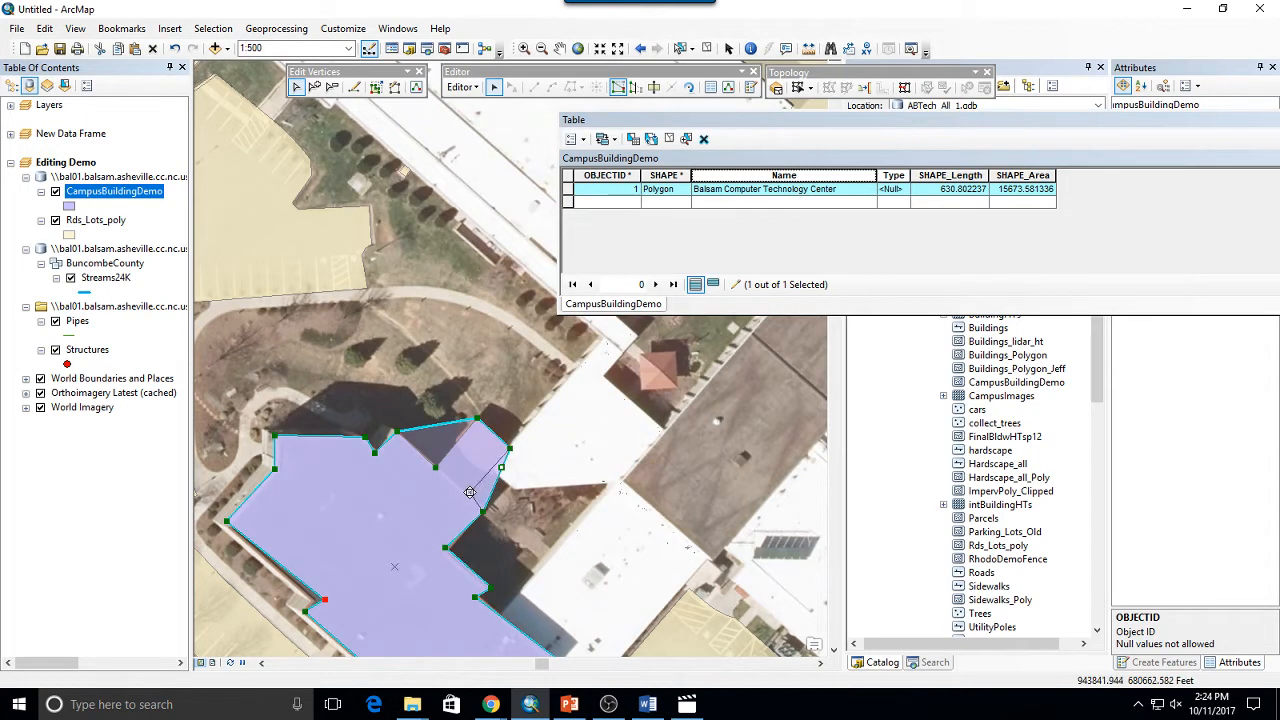
pyautogui.click(482, 318)
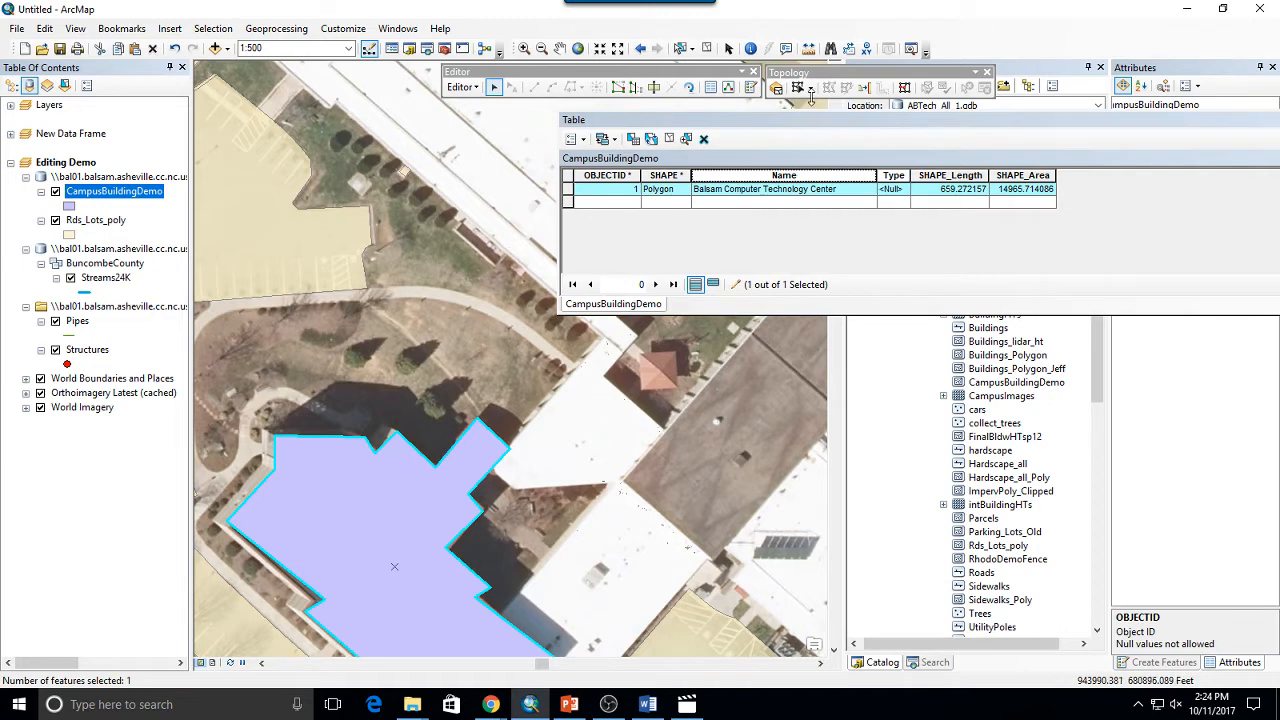
# Step: Reshape the building polygon's north edge to add a northward projection about 37 ft wide at its outer end
pyautogui.click(632, 90)
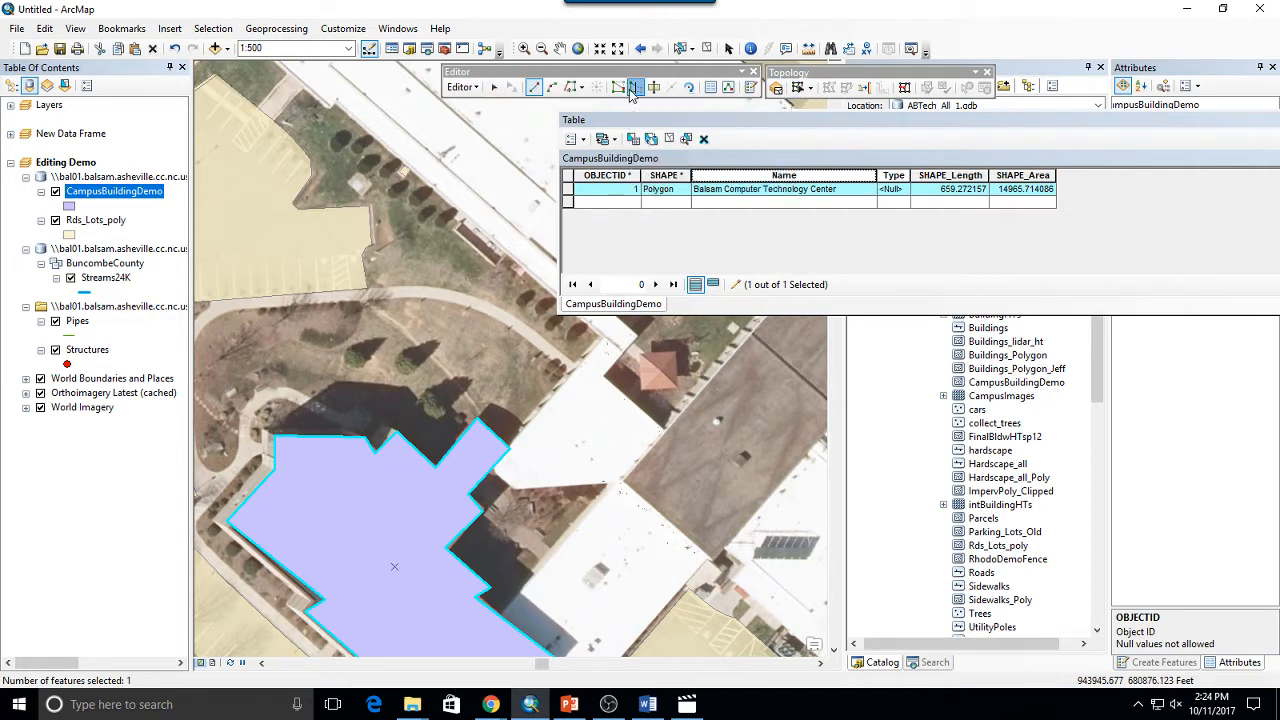
pyautogui.click(297, 453)
pyautogui.click(313, 337)
pyautogui.click(377, 360)
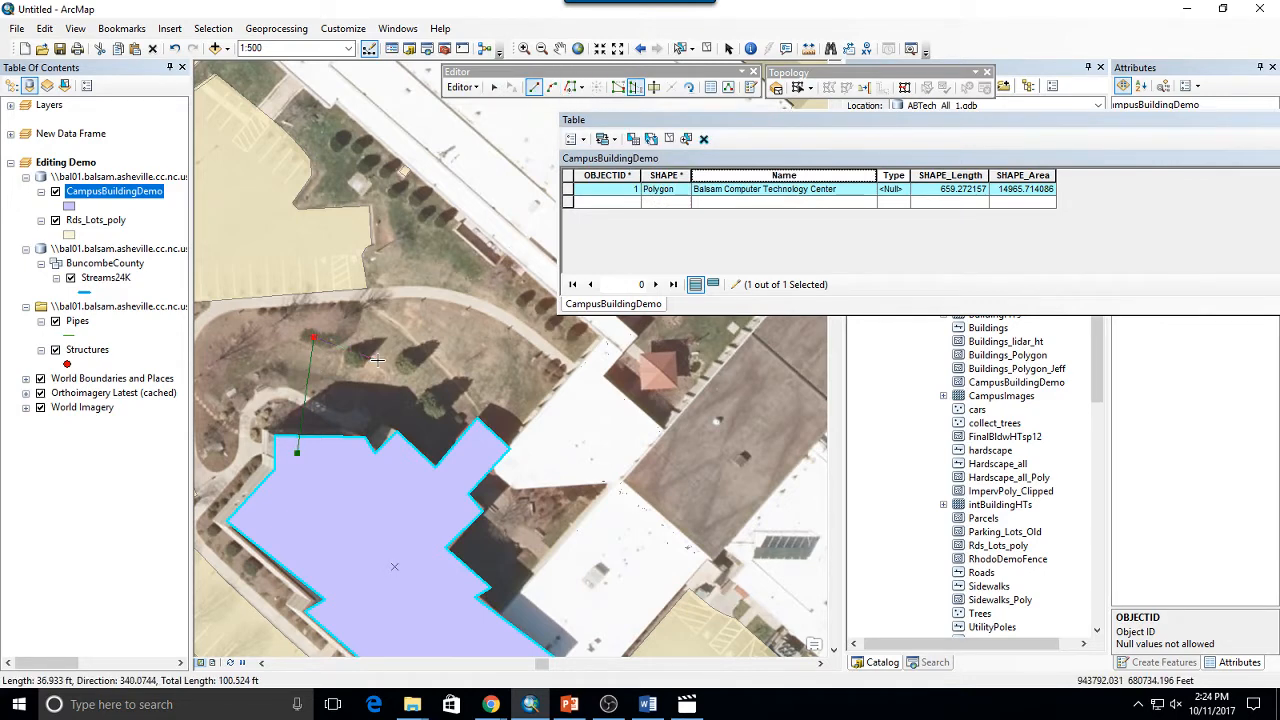
pyautogui.doubleClick(350, 476)
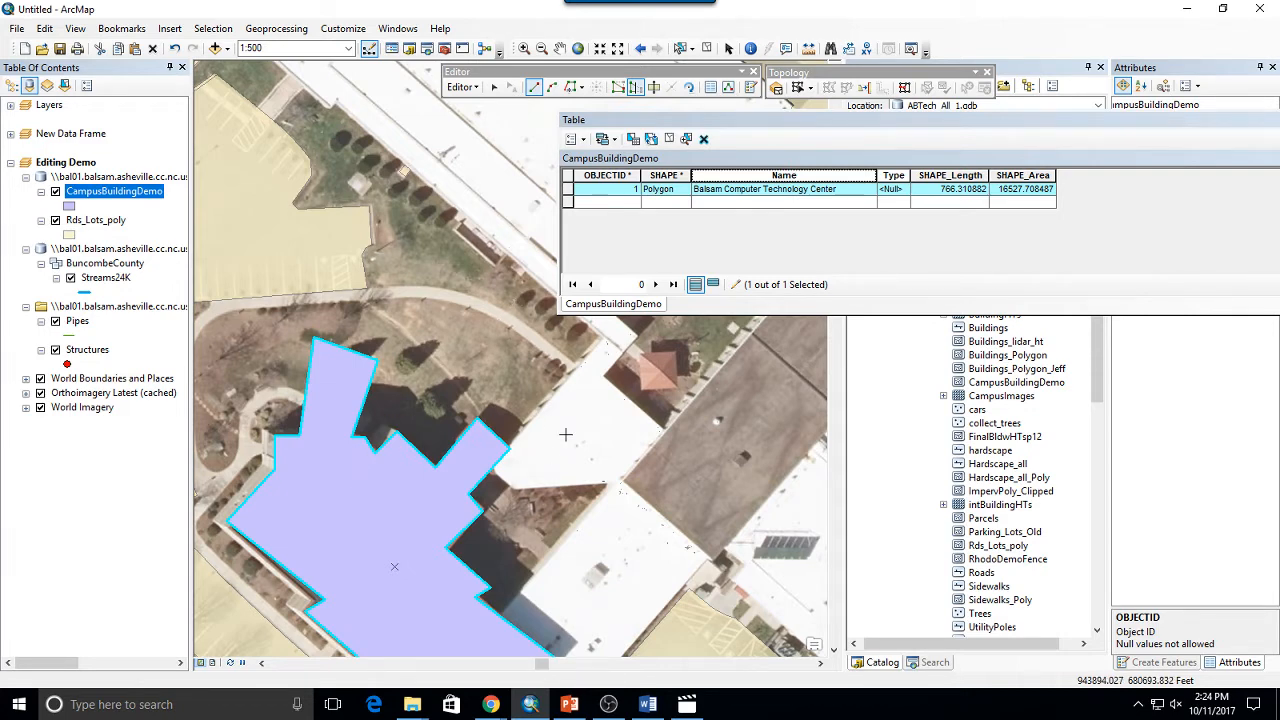
# Step: Close the CampusBuildingDemo attribute table, reposition the editing tools over the map, and display the feature creation templates
pyautogui.scroll(2, 568, 422)
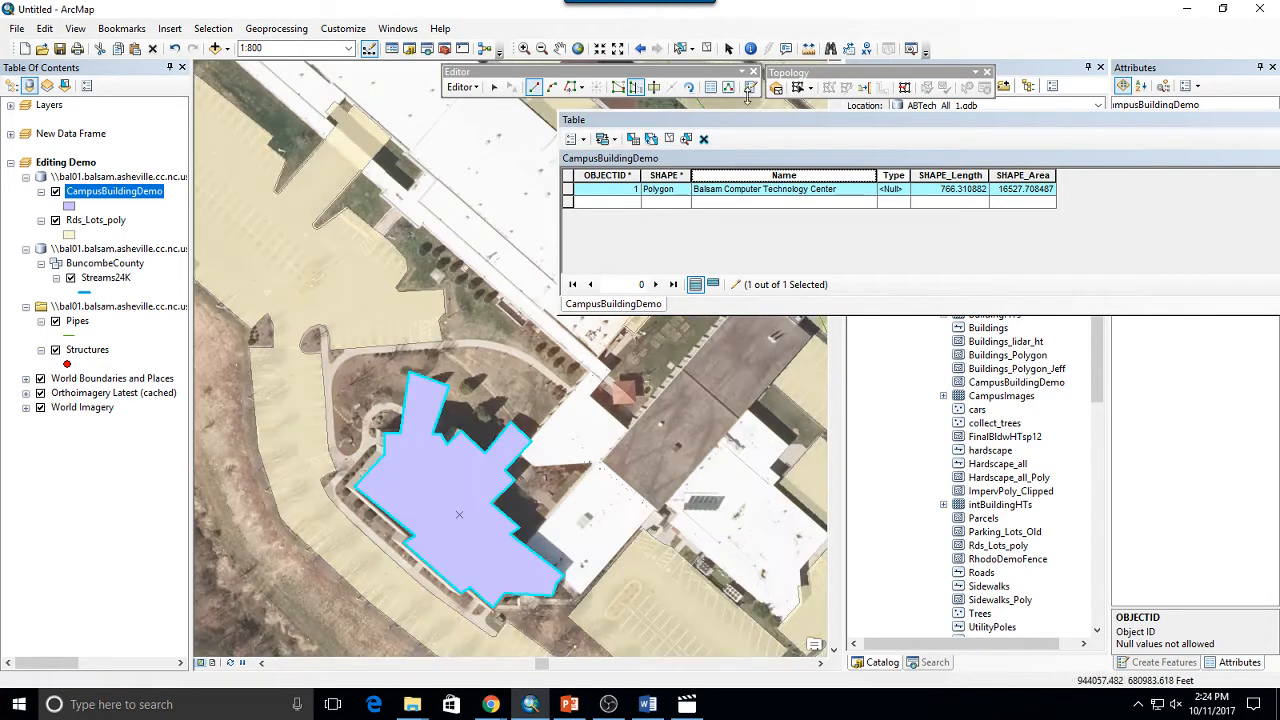
pyautogui.moveTo(752, 124); pyautogui.dragTo(1005, 183)
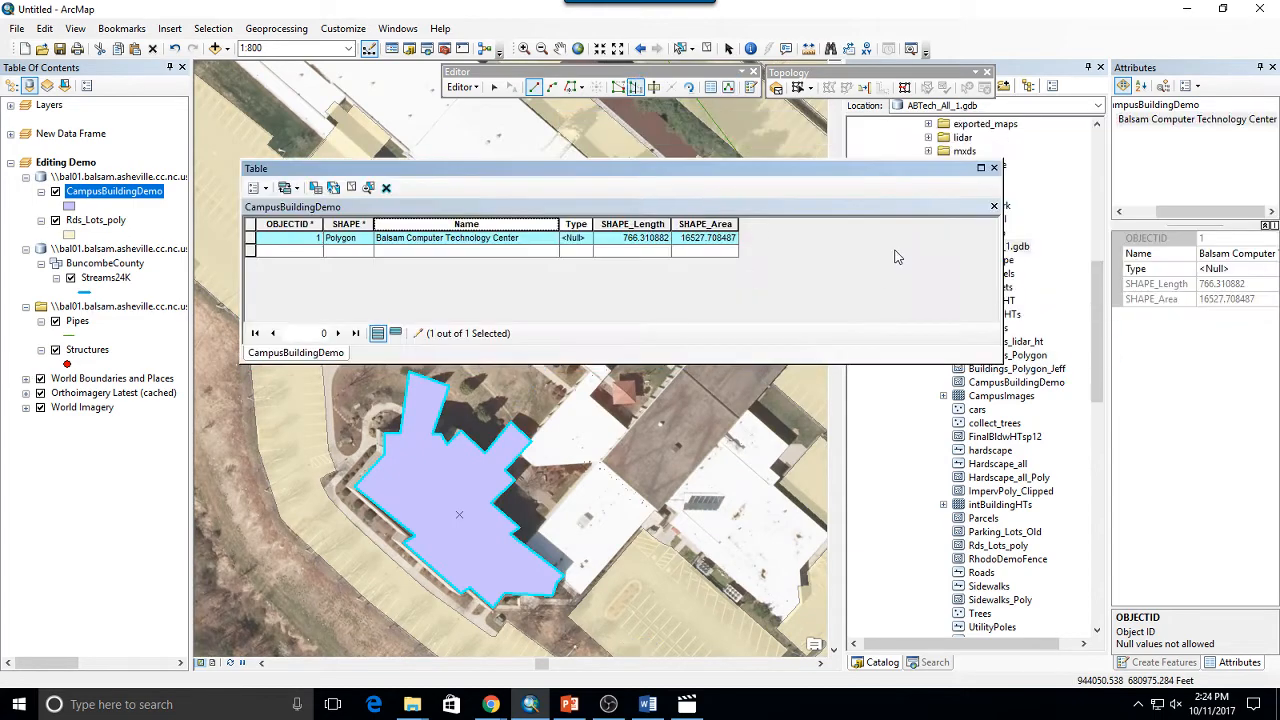
pyautogui.click(994, 168)
pyautogui.moveTo(478, 72); pyautogui.dragTo(475, 125)
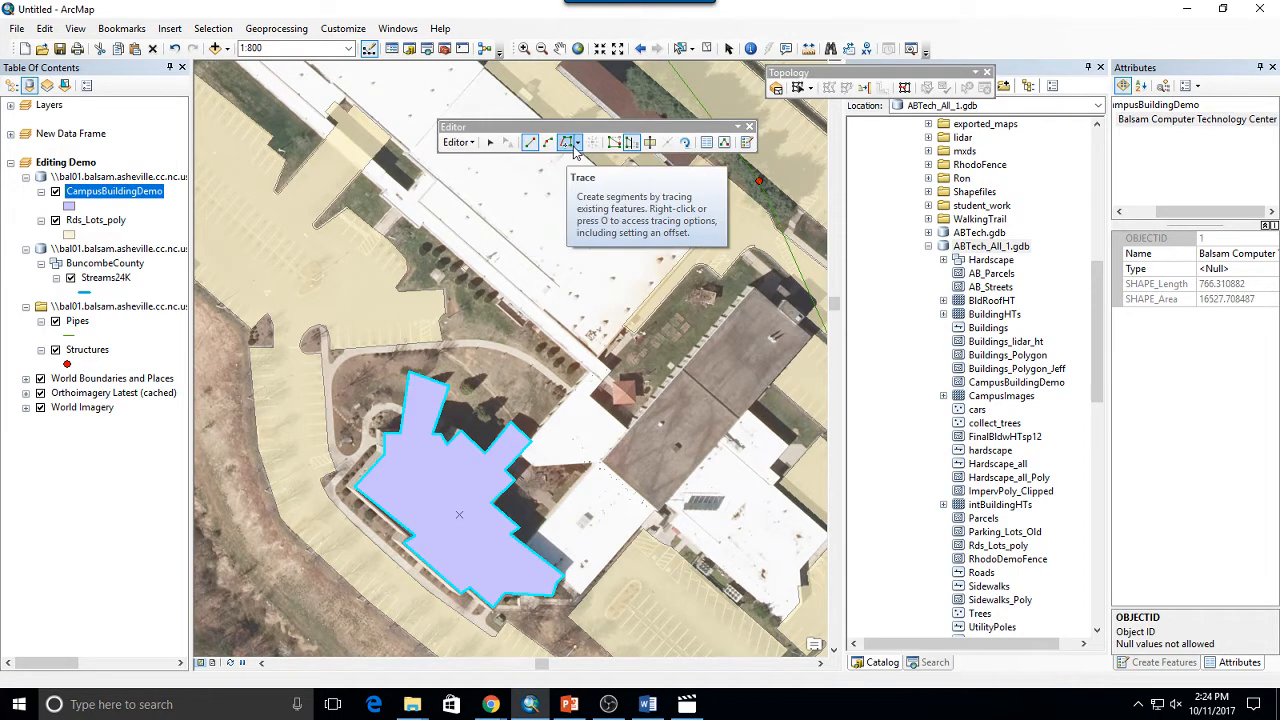
pyautogui.click(1186, 663)
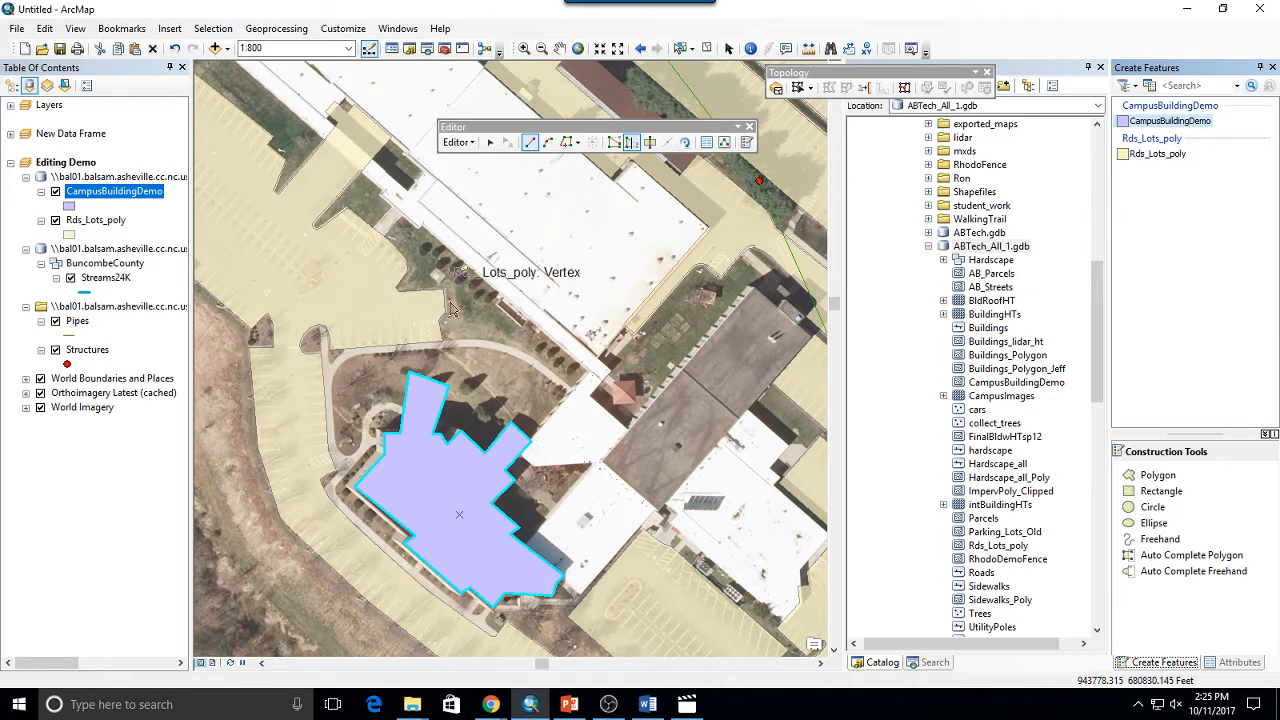
# Step: Stop the edit session and save the edits
pyautogui.click(467, 145)
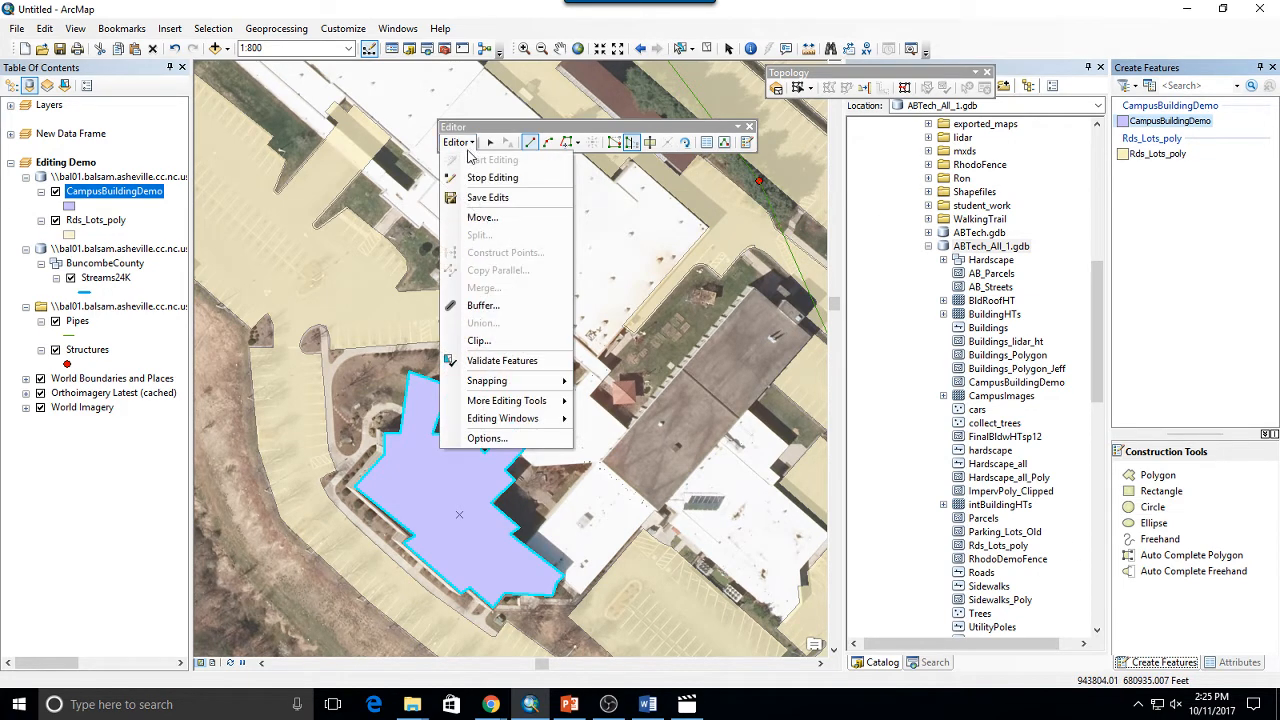
pyautogui.click(474, 177)
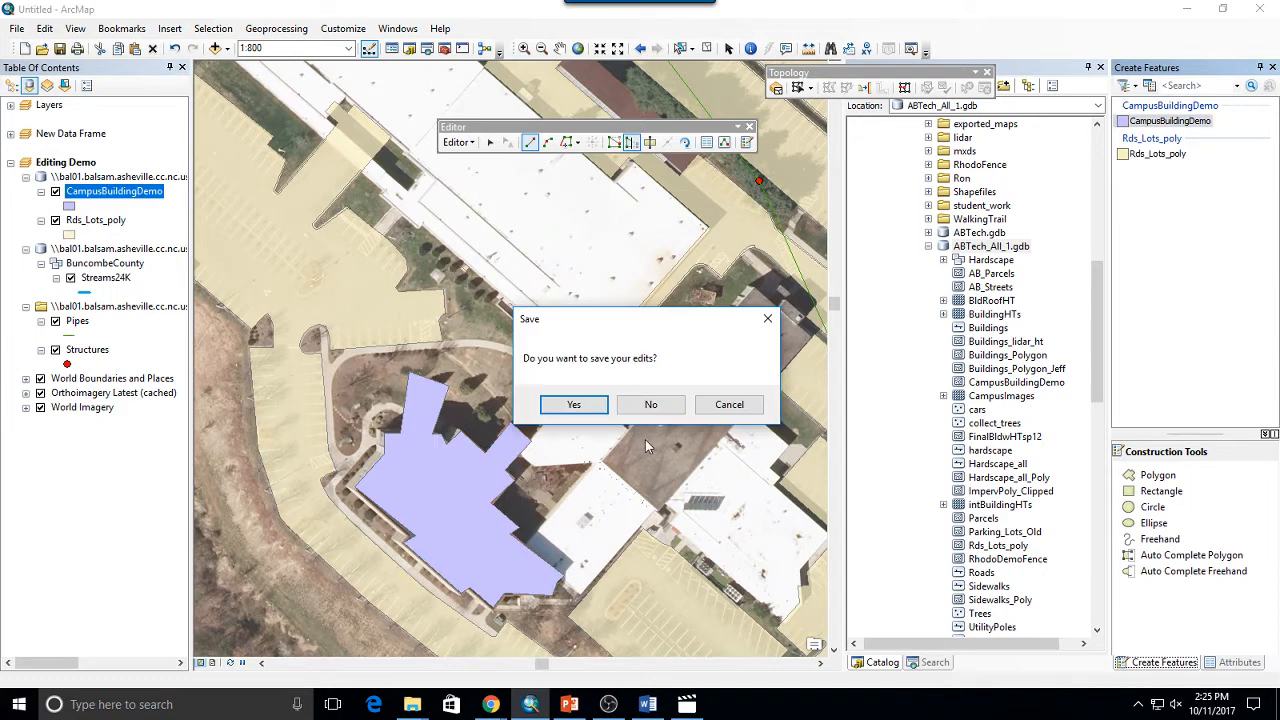
pyautogui.click(574, 405)
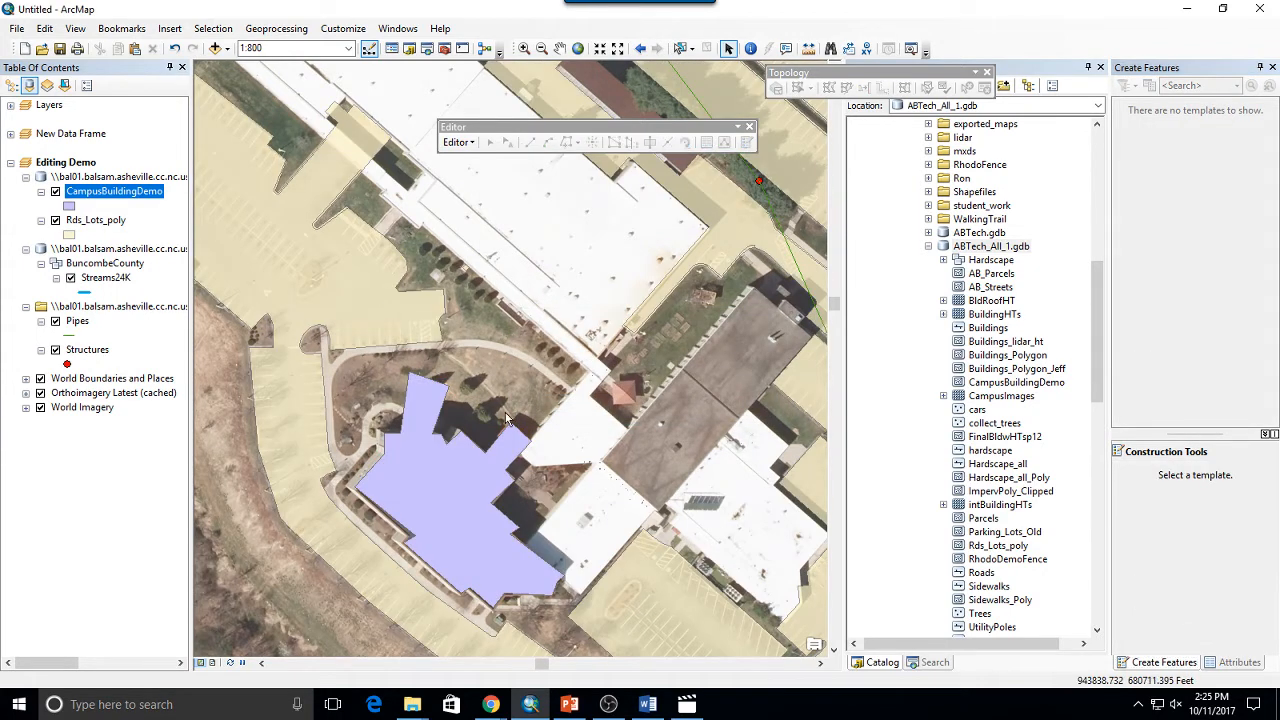
# Step: Add the Parcels feature class from ABTech_All_1.gdb to the Editing Demo data frame
pyautogui.scroll(2, 515, 405)
pyautogui.scroll(1, 514, 400)
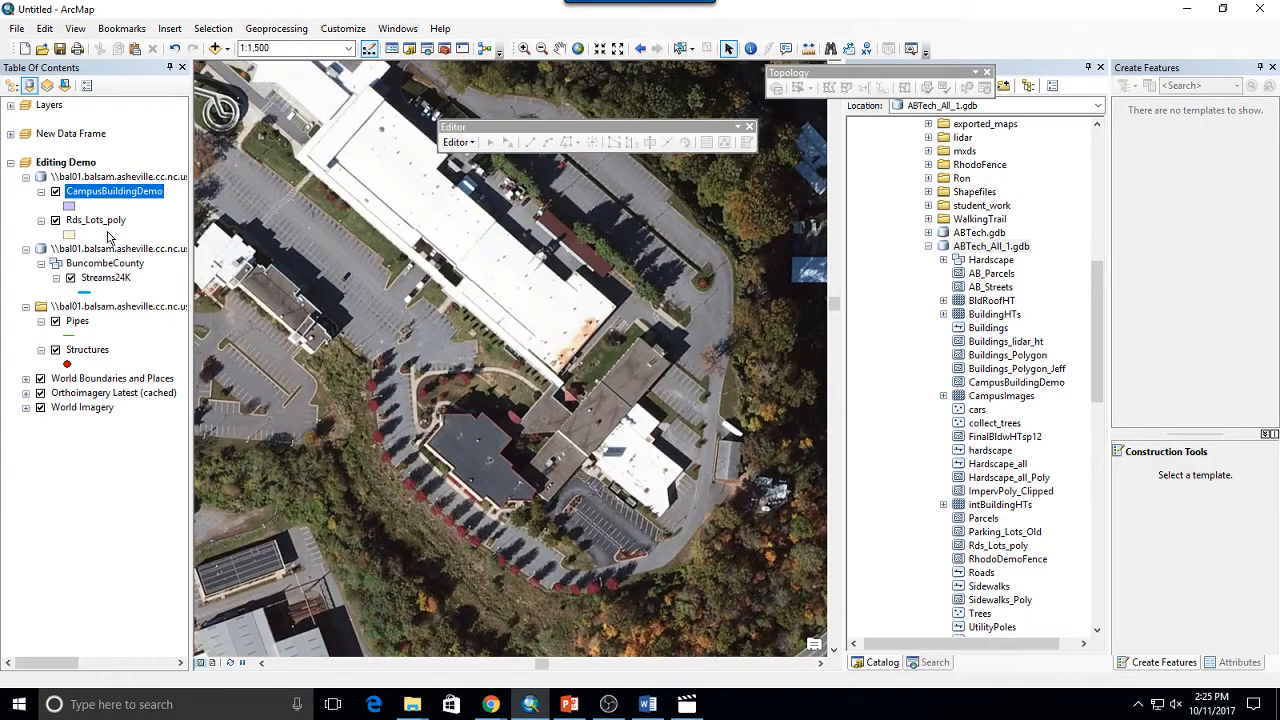
pyautogui.moveTo(346, 272); pyautogui.dragTo(540, 355)
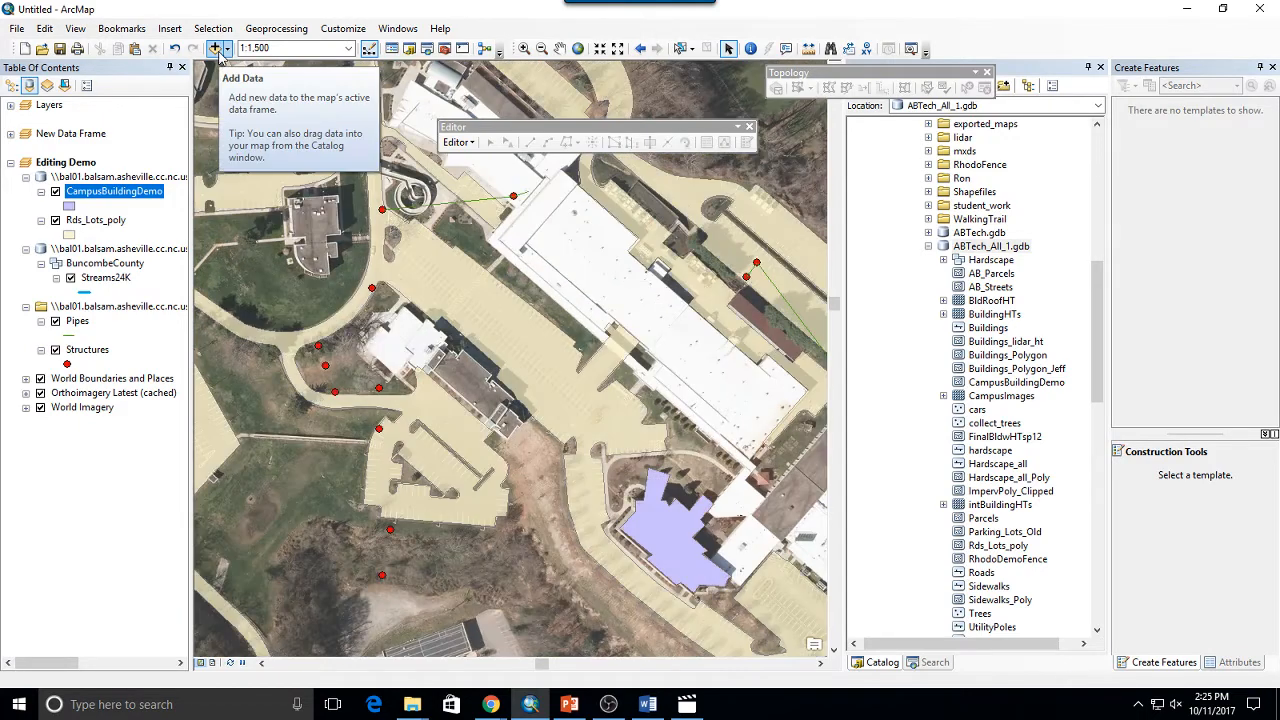
pyautogui.click(215, 49)
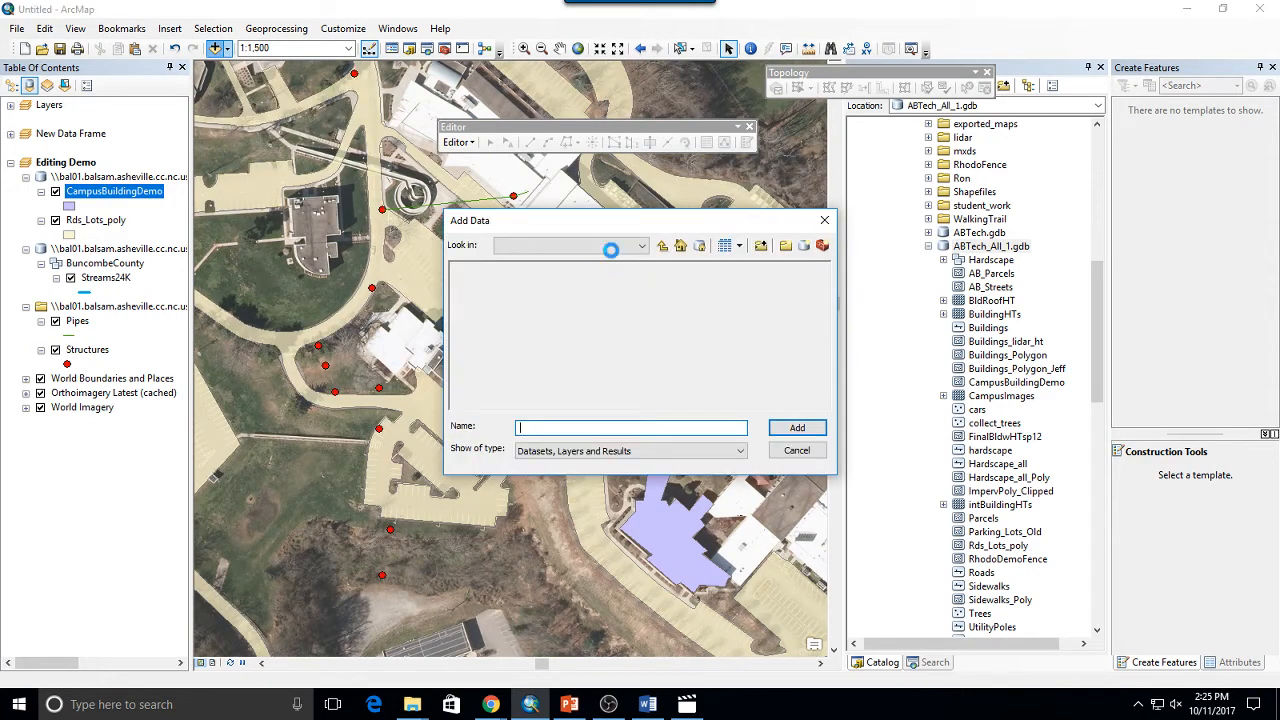
pyautogui.click(824, 223)
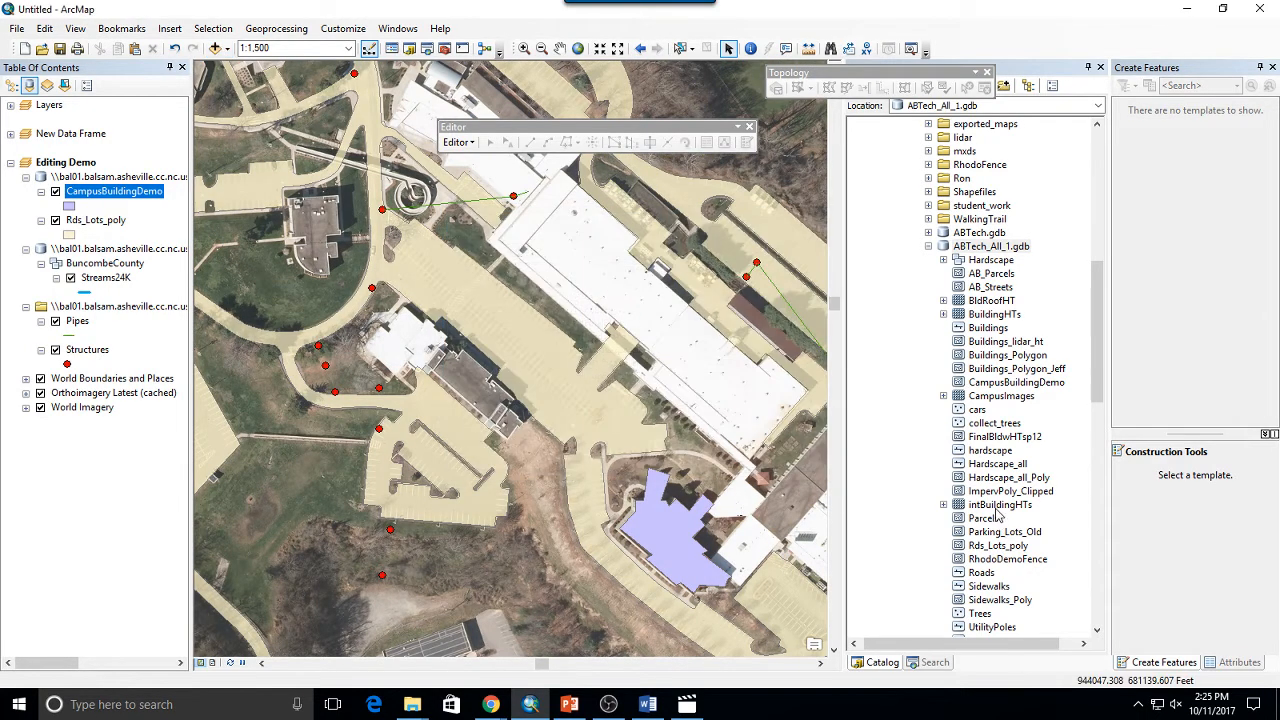
pyautogui.moveTo(988, 519); pyautogui.dragTo(457, 512)
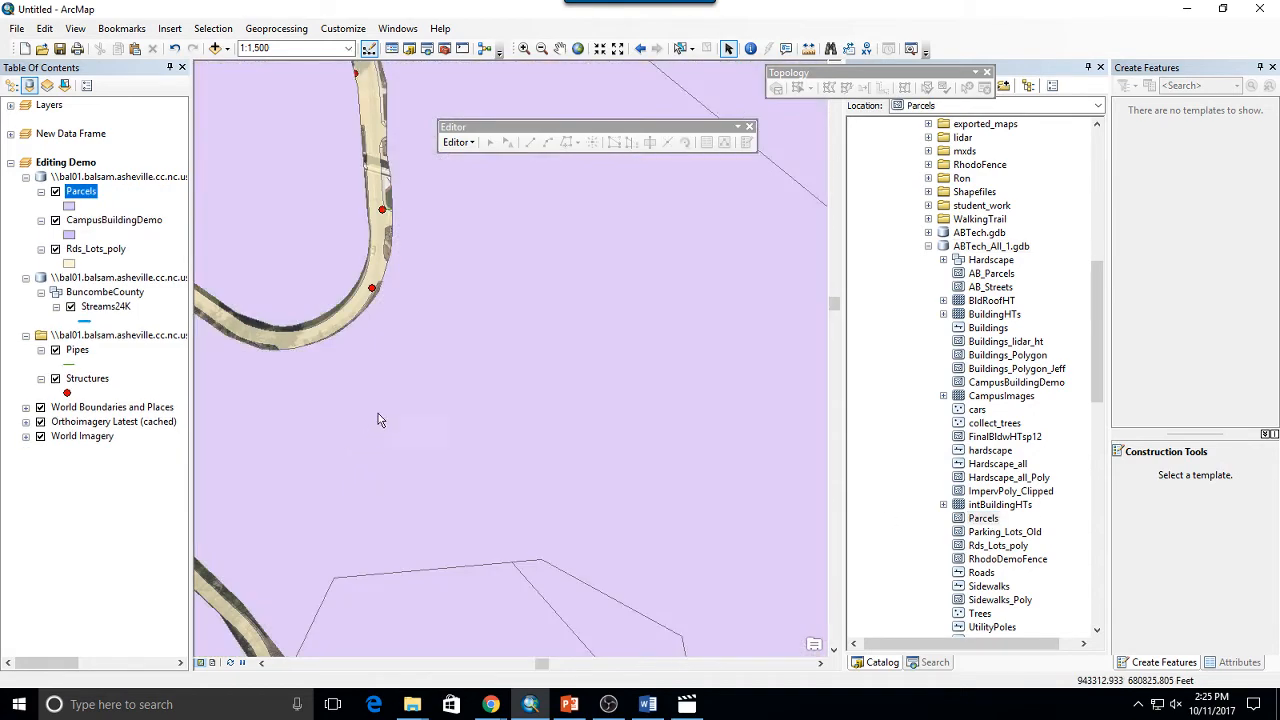
# Step: Make the Parcels layer partially transparent in its display properties
pyautogui.scroll(5, 381, 370)
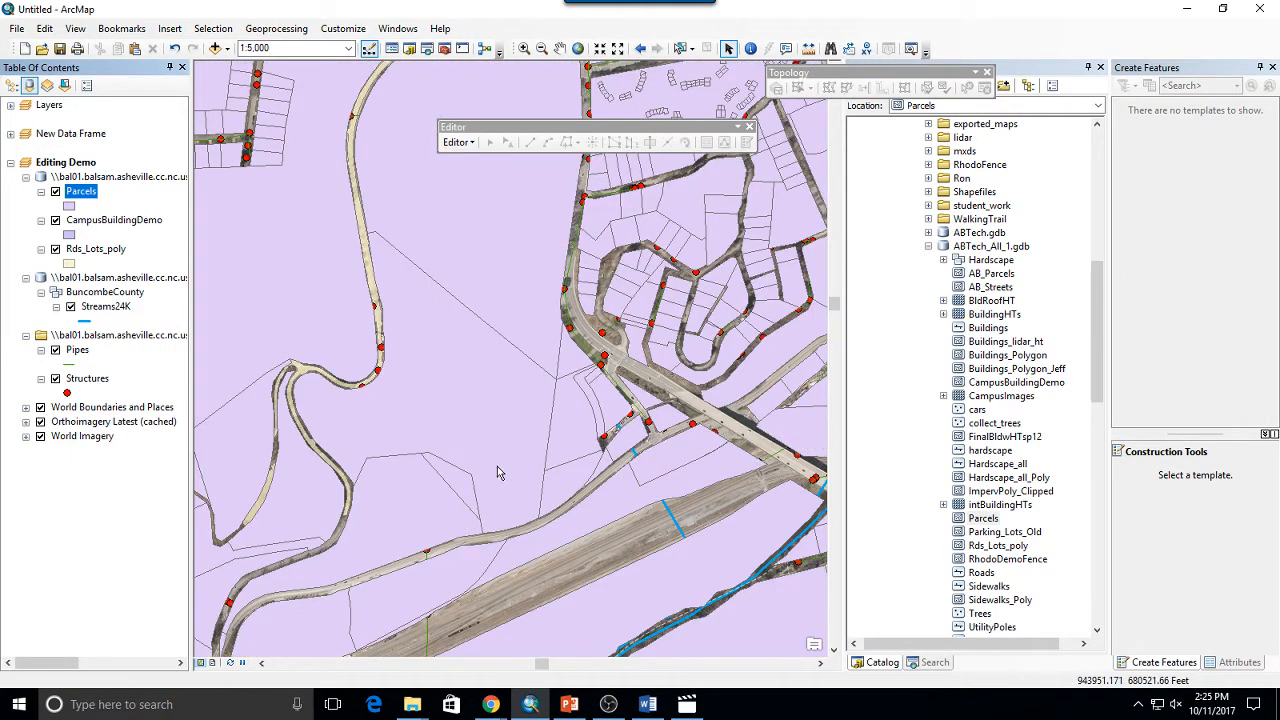
pyautogui.click(80, 191)
pyautogui.doubleClick(78, 193)
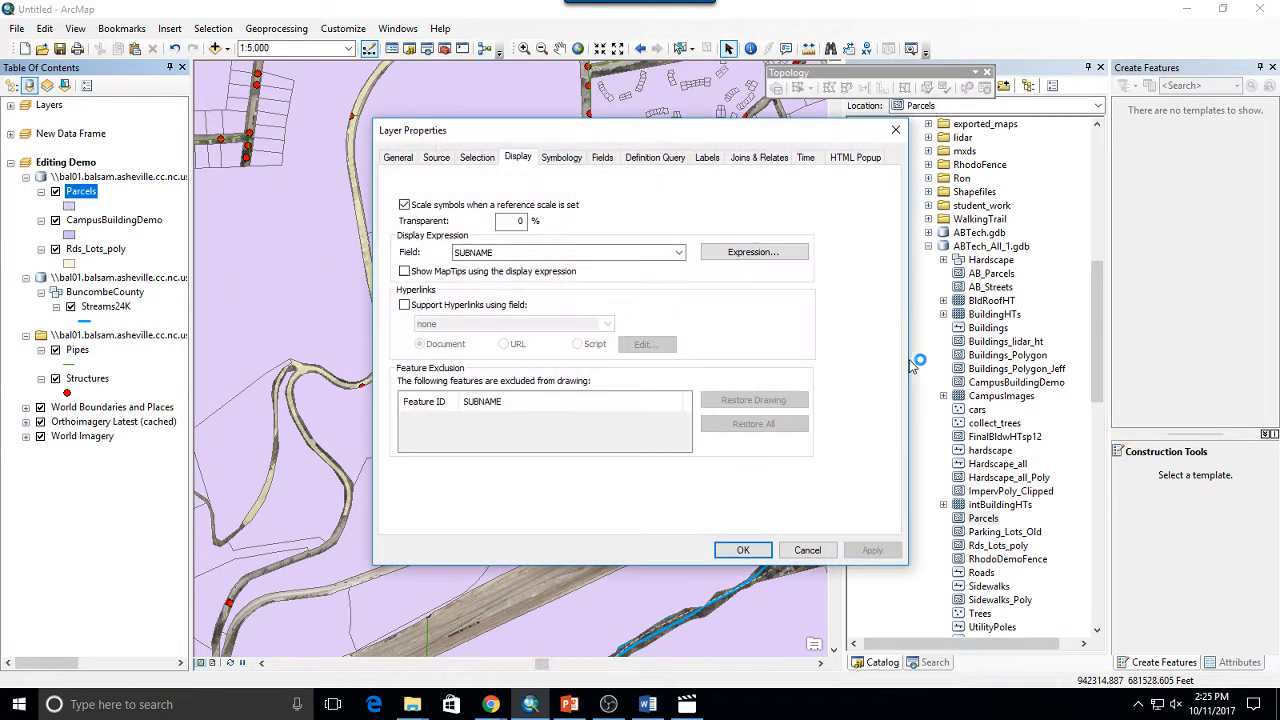
pyautogui.click(516, 219)
pyautogui.click(743, 551)
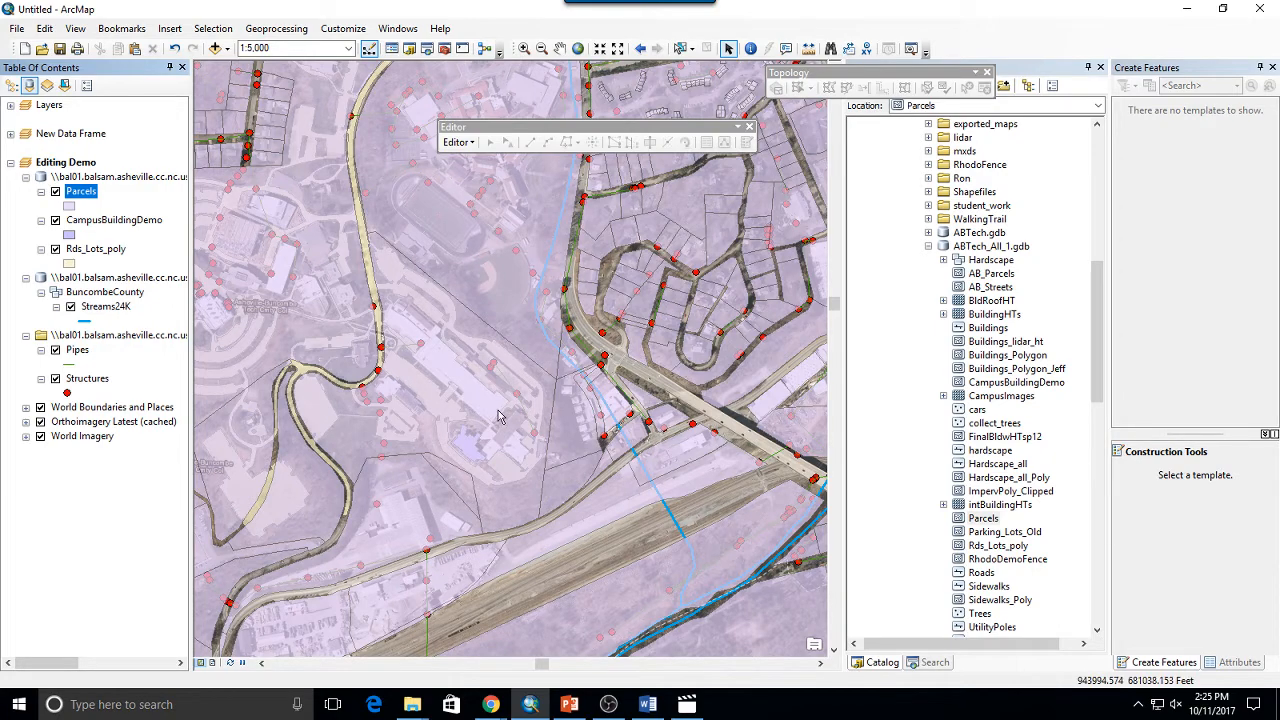
# Step: Start an edit session on the Parcels layer, with the wooded area south of Walton Street Park in view
pyautogui.moveTo(345, 399); pyautogui.dragTo(656, 325)
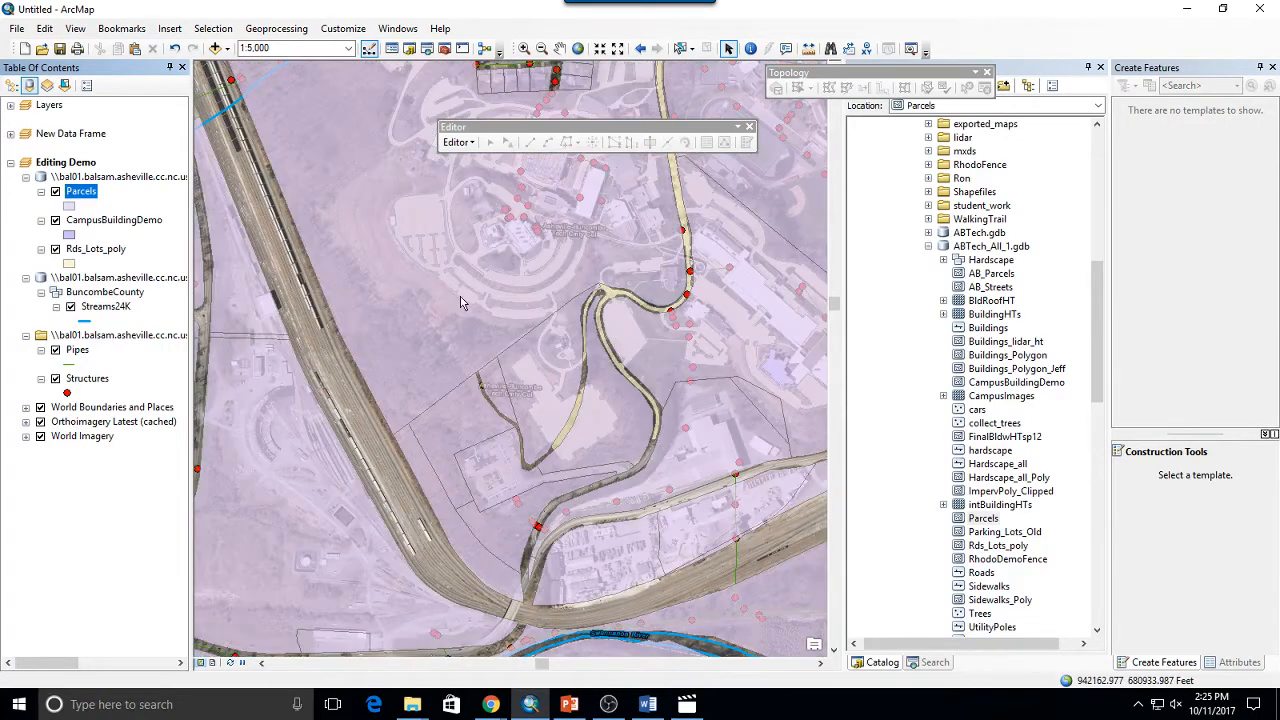
pyautogui.moveTo(322, 150); pyautogui.dragTo(500, 564)
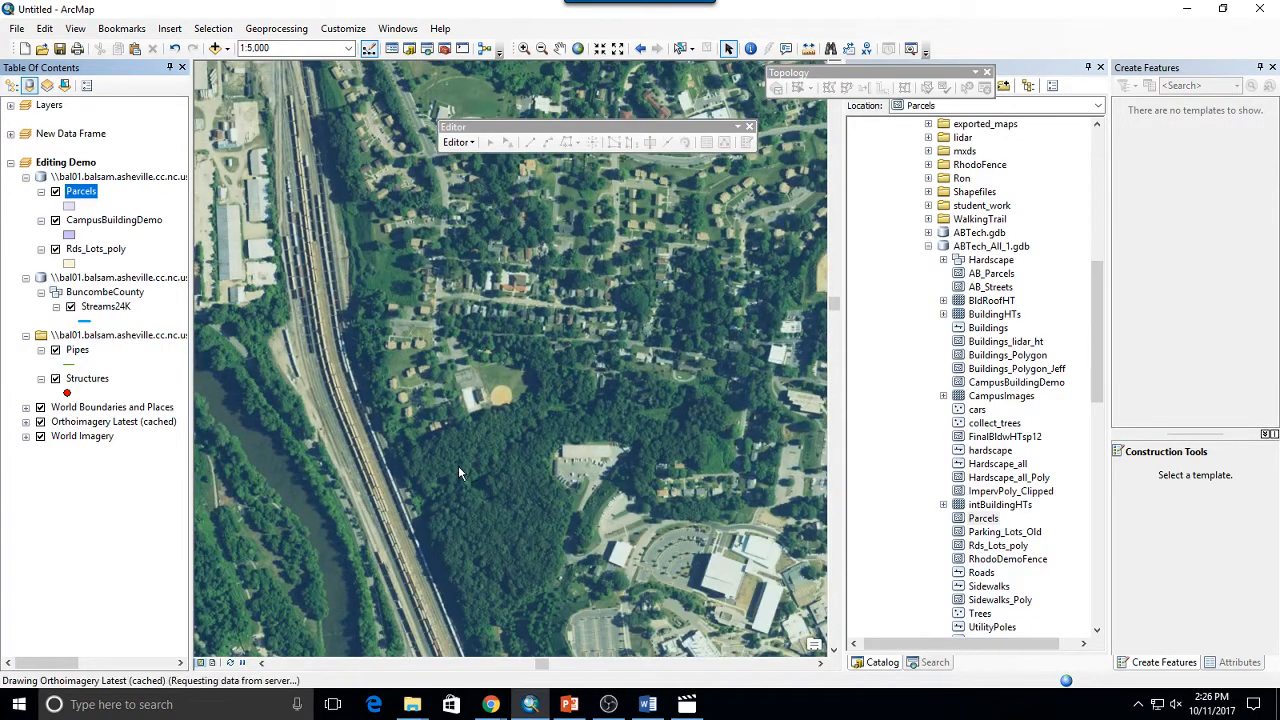
pyautogui.scroll(-5, 483, 453)
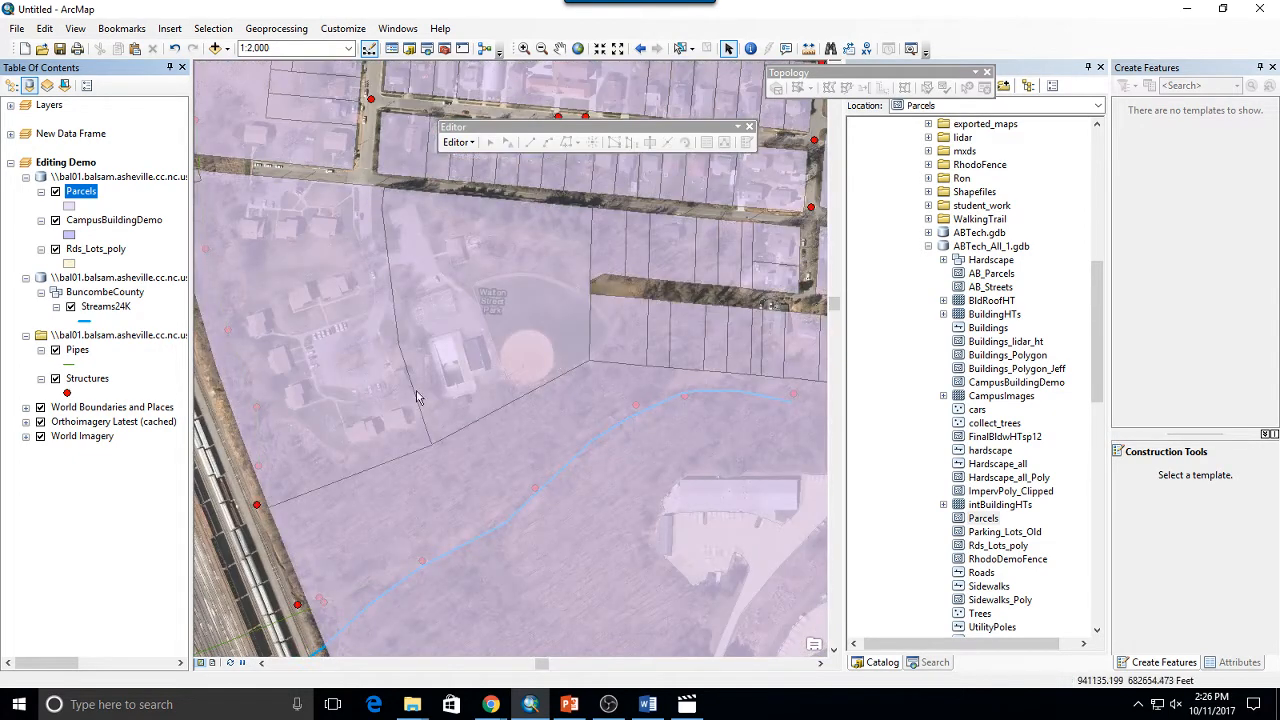
pyautogui.moveTo(592, 314); pyautogui.dragTo(529, 250)
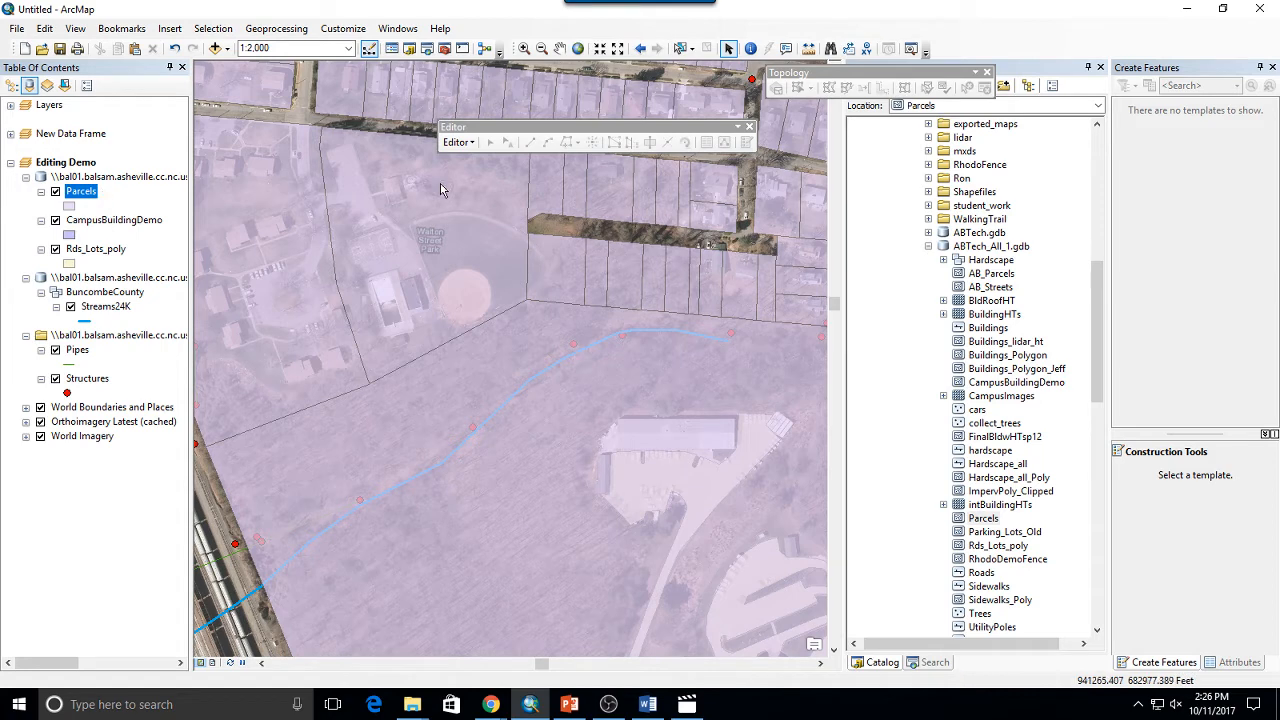
pyautogui.click(457, 142)
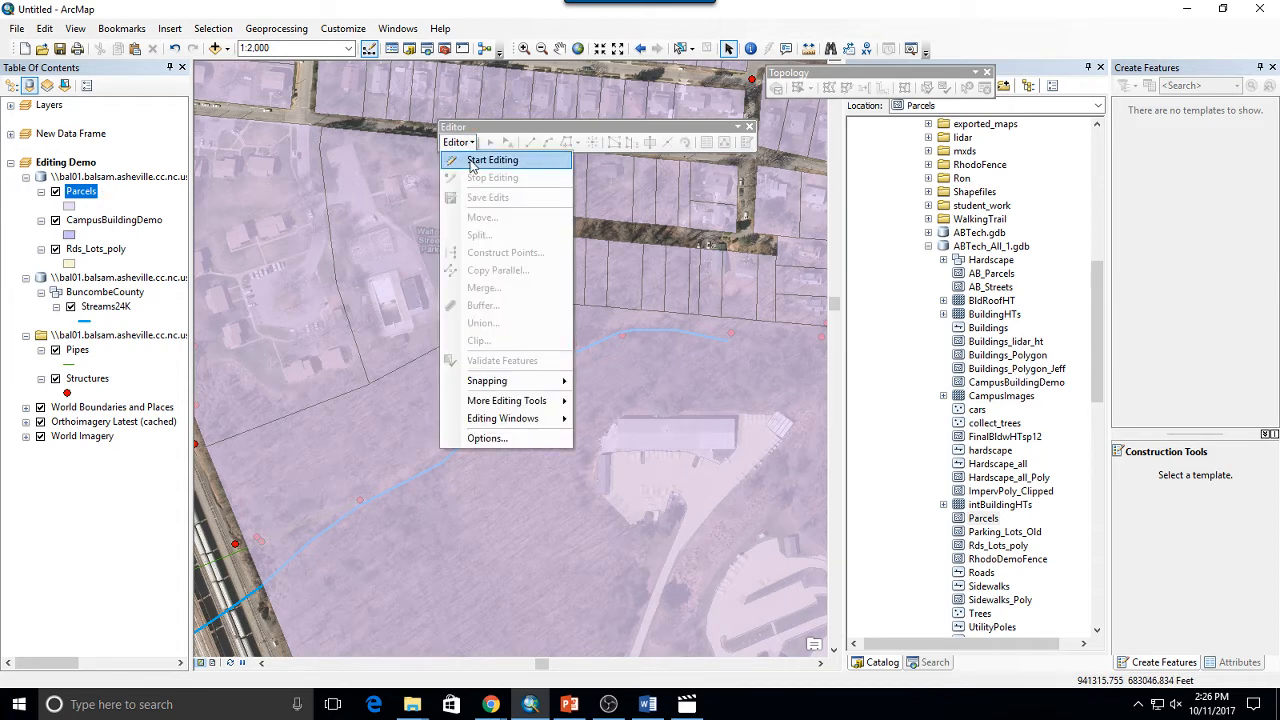
pyautogui.click(126, 203)
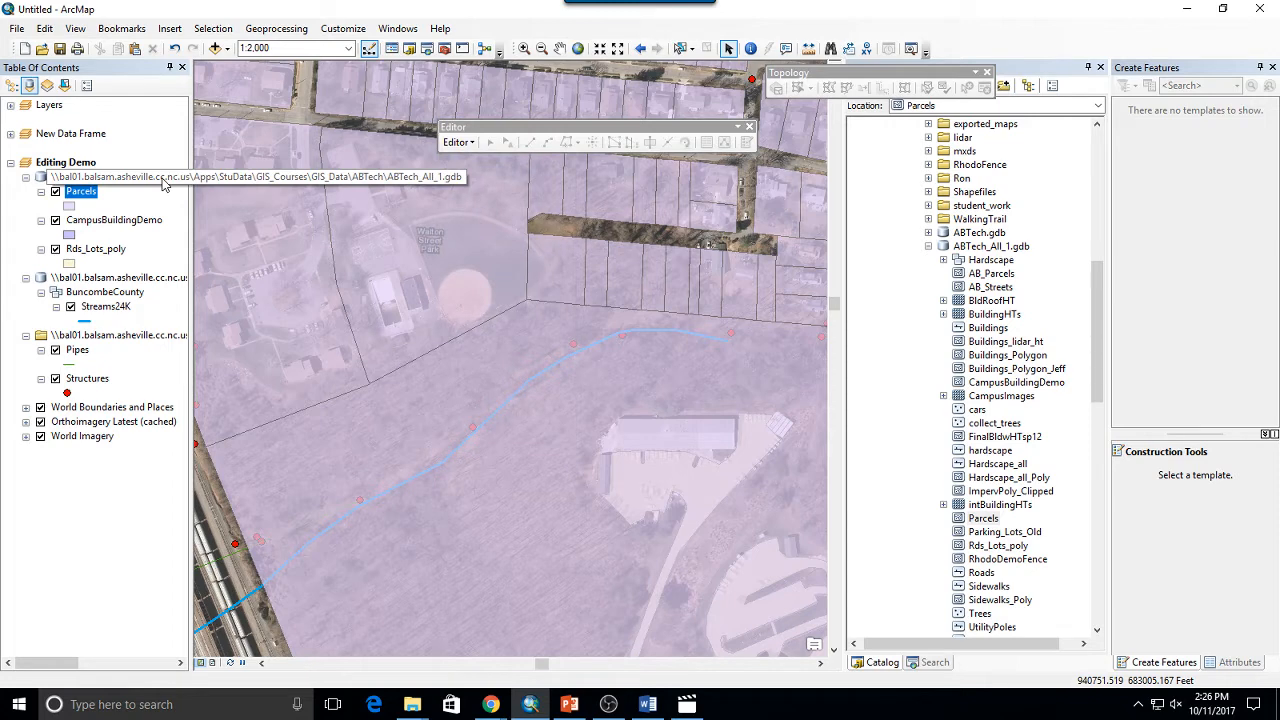
pyautogui.rightClick(85, 196)
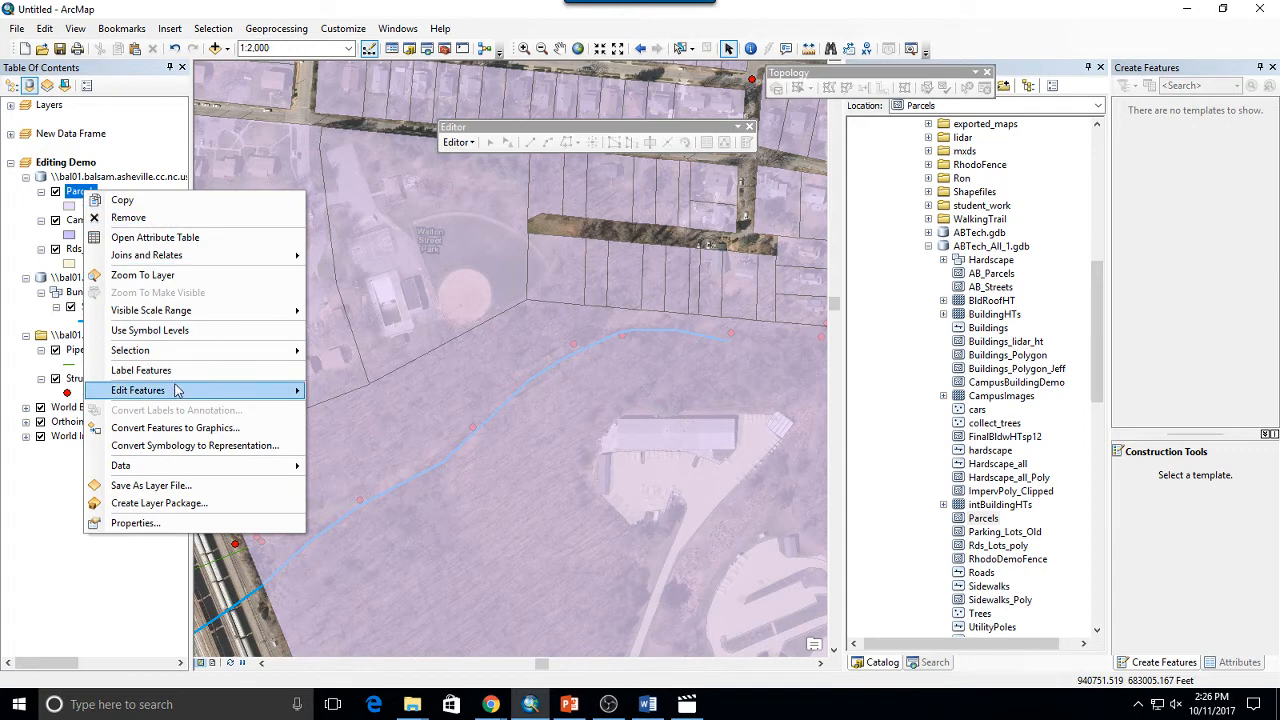
pyautogui.moveTo(182, 390)
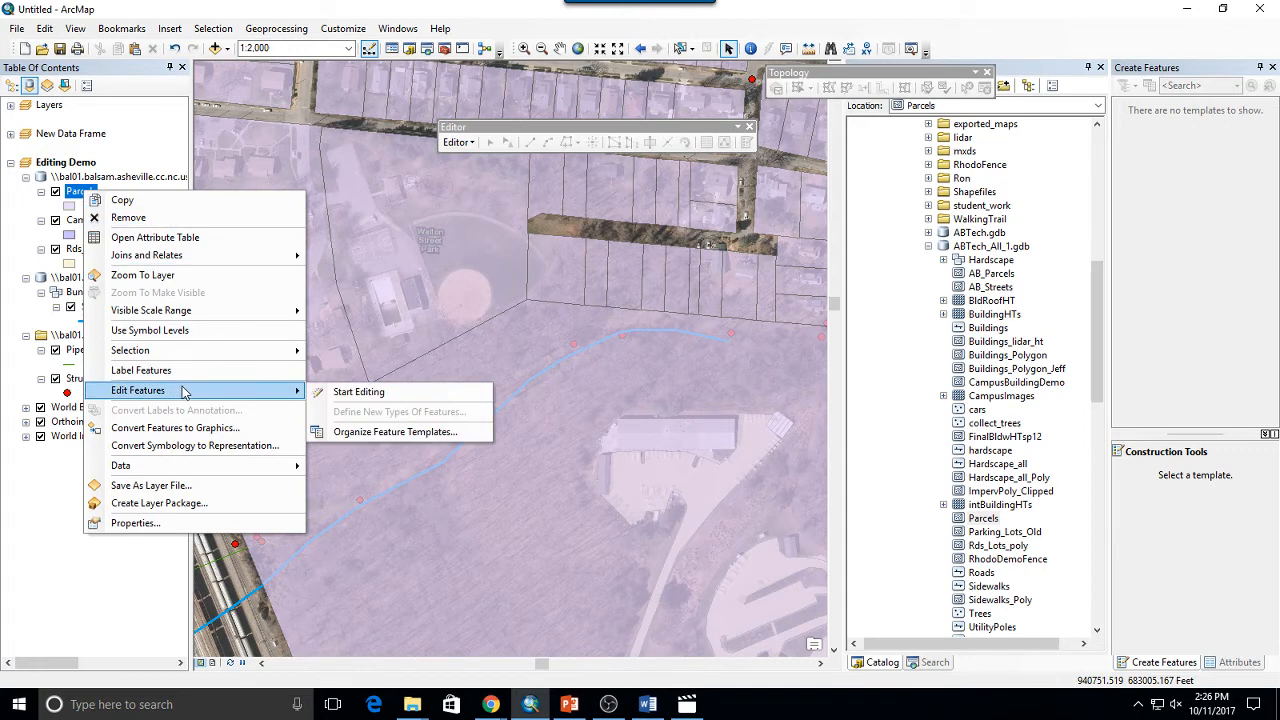
pyautogui.click(345, 398)
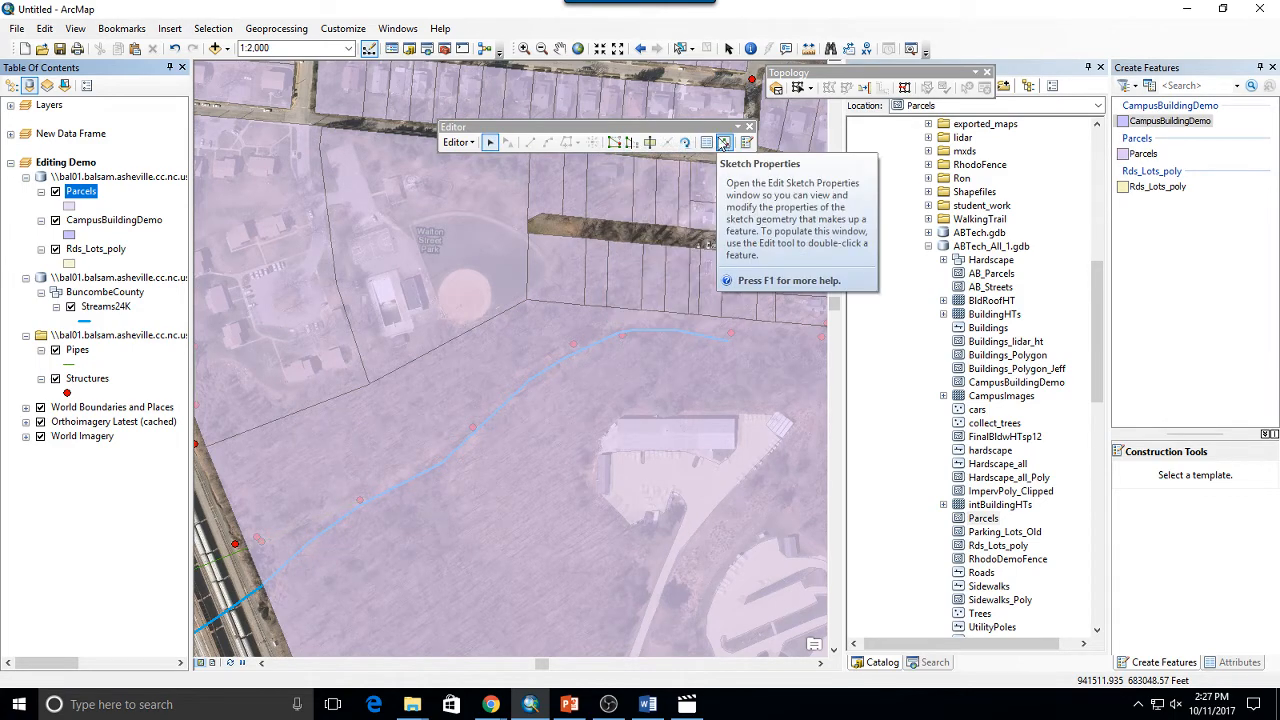
# Step: Select the large wooded parcel south of Walton Street Park and activate the Cut Polygons tool
pyautogui.click(490, 143)
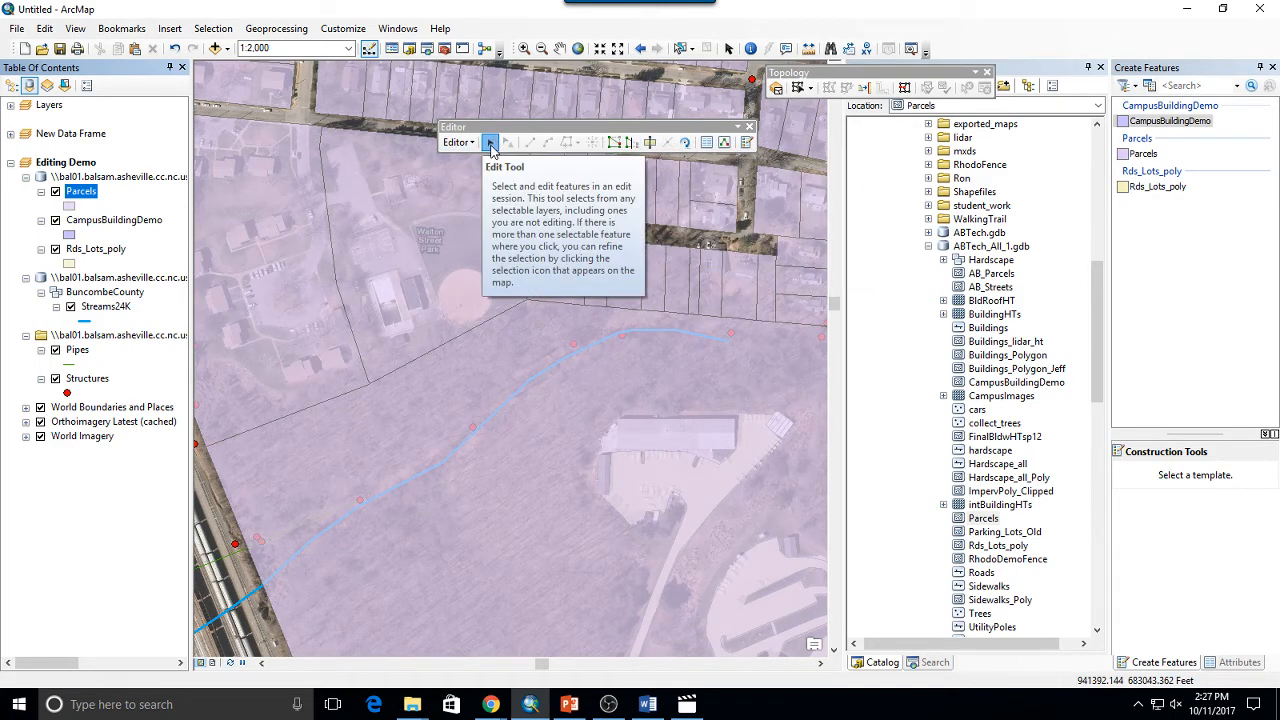
pyautogui.click(462, 406)
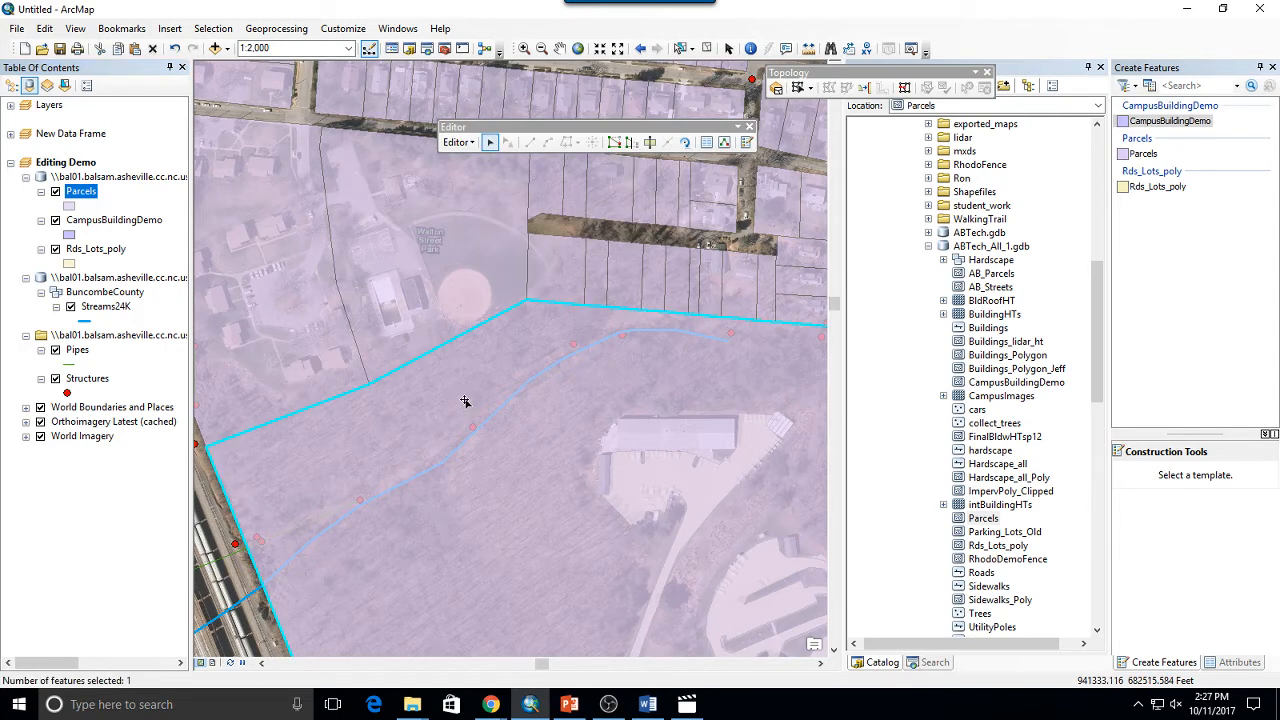
pyautogui.click(650, 143)
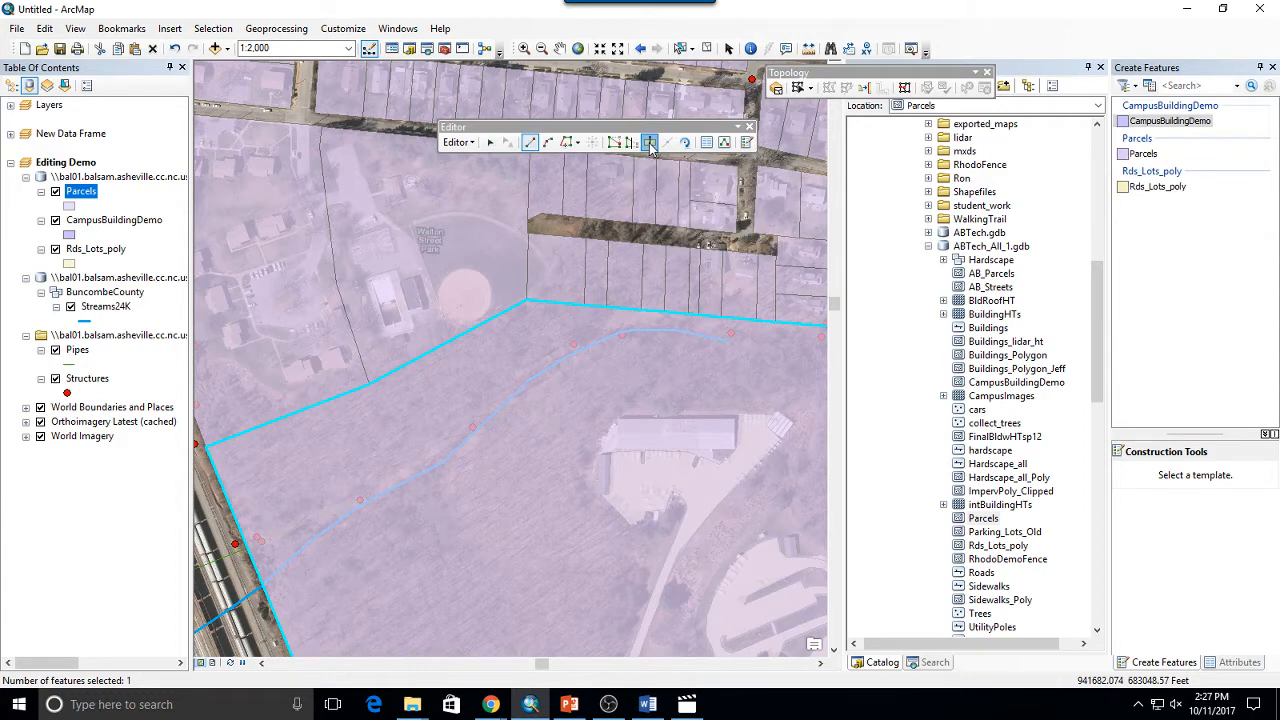
# Step: Try to cut the selected parcel along the Streams24K stream, from its west boundary to its north boundary
pyautogui.click(274, 574)
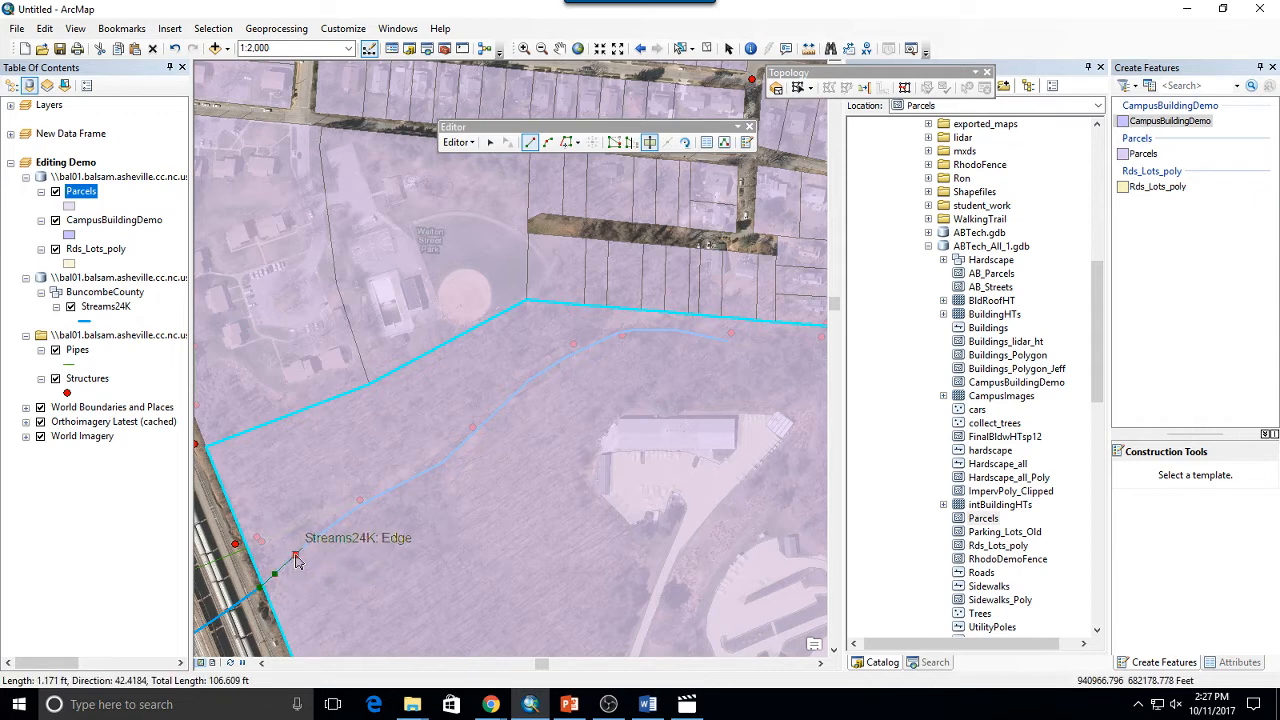
pyautogui.click(295, 554)
pyautogui.click(314, 538)
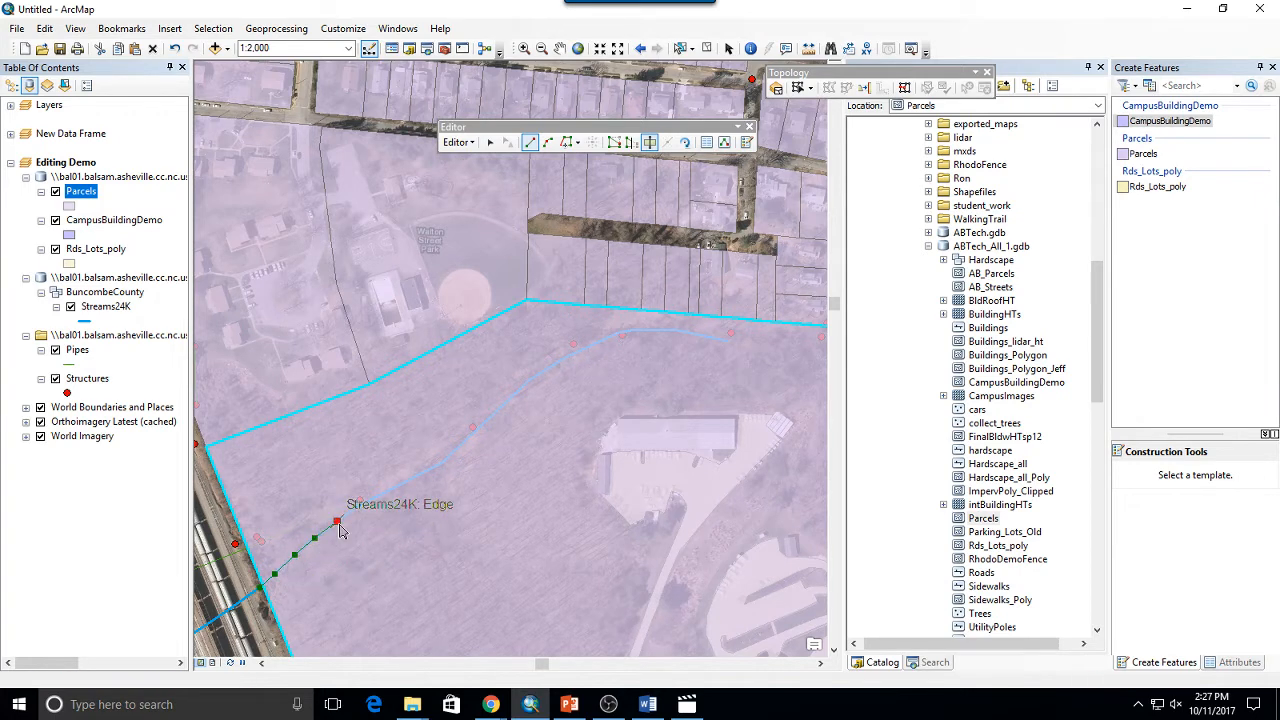
pyautogui.click(337, 520)
pyautogui.click(363, 502)
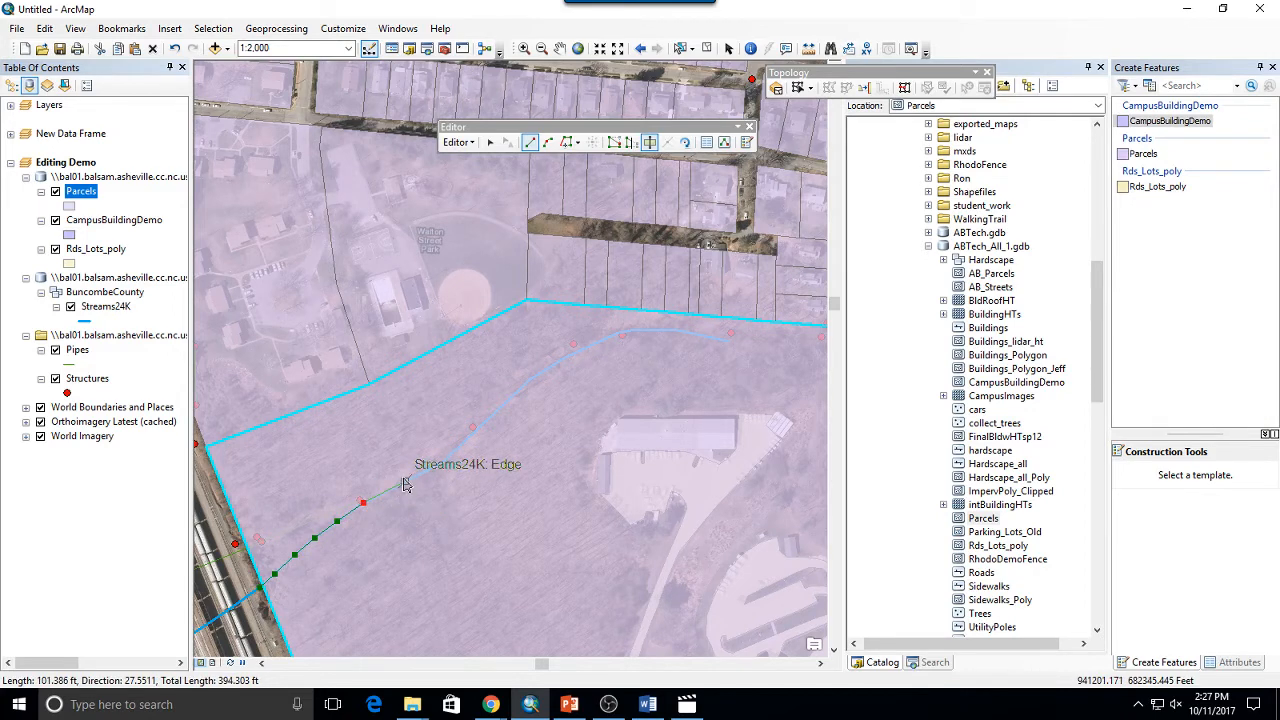
pyautogui.click(397, 486)
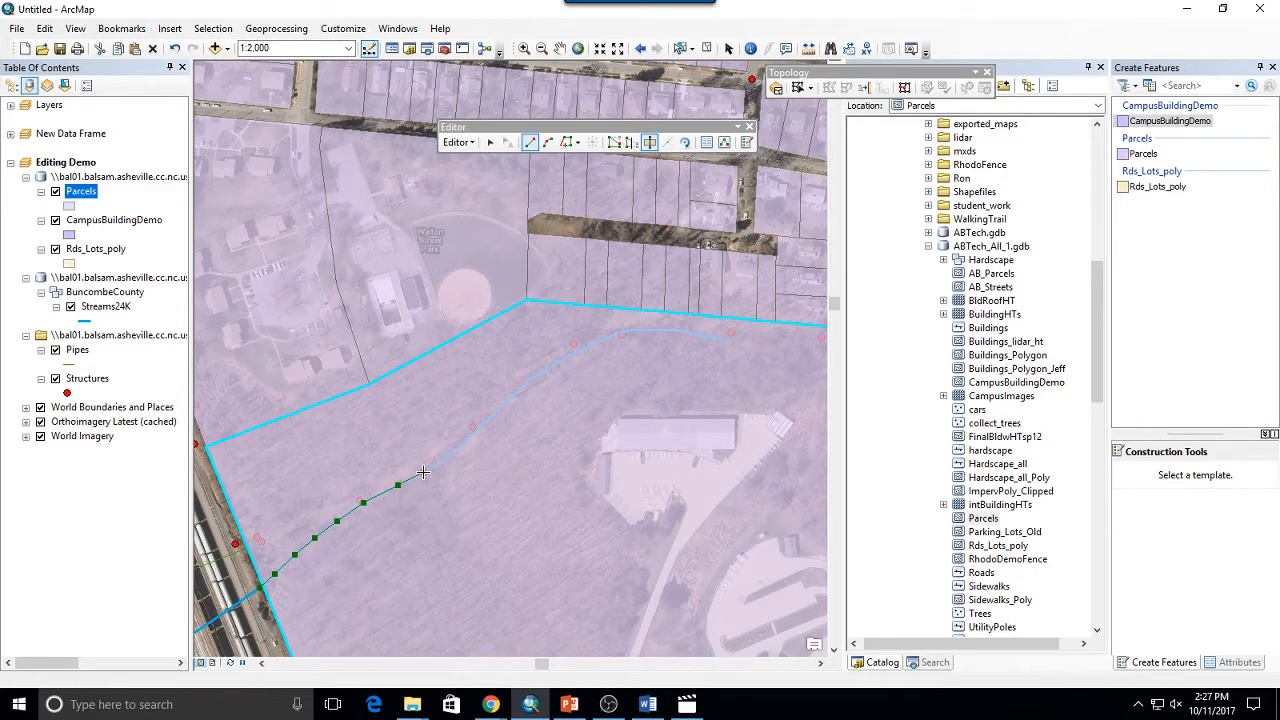
pyautogui.click(424, 472)
pyautogui.click(443, 467)
pyautogui.click(477, 428)
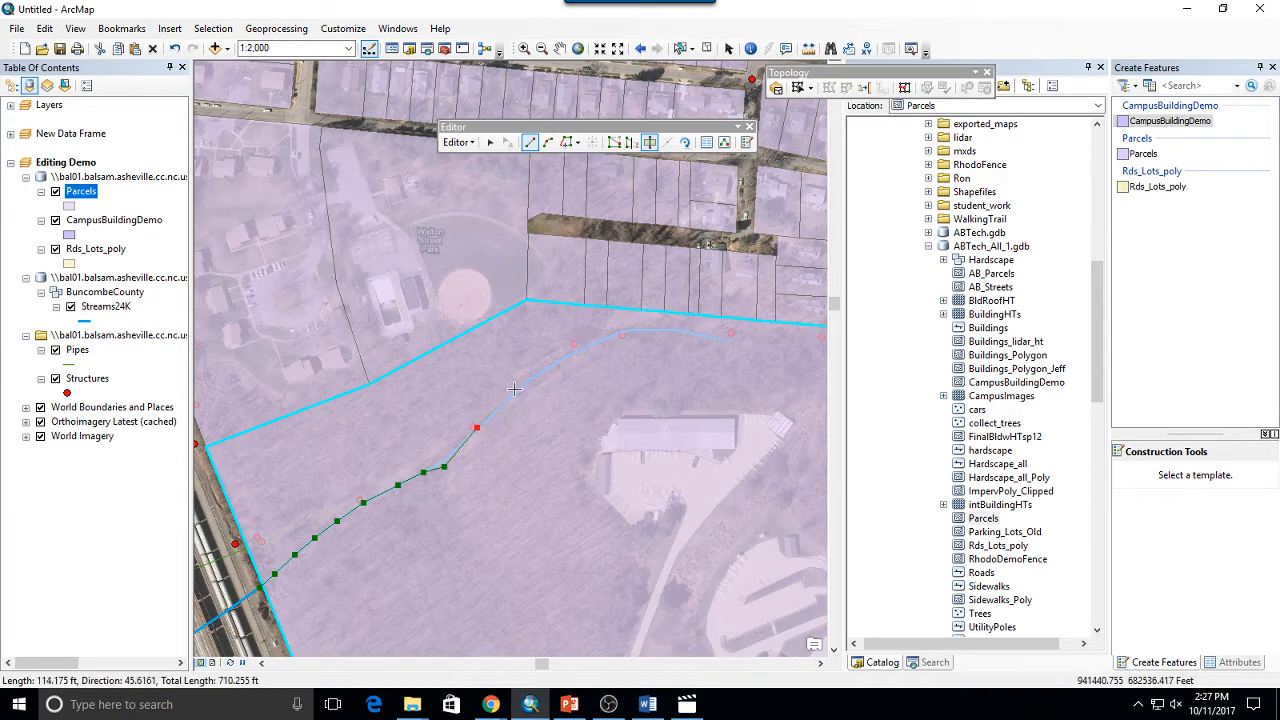
pyautogui.click(519, 389)
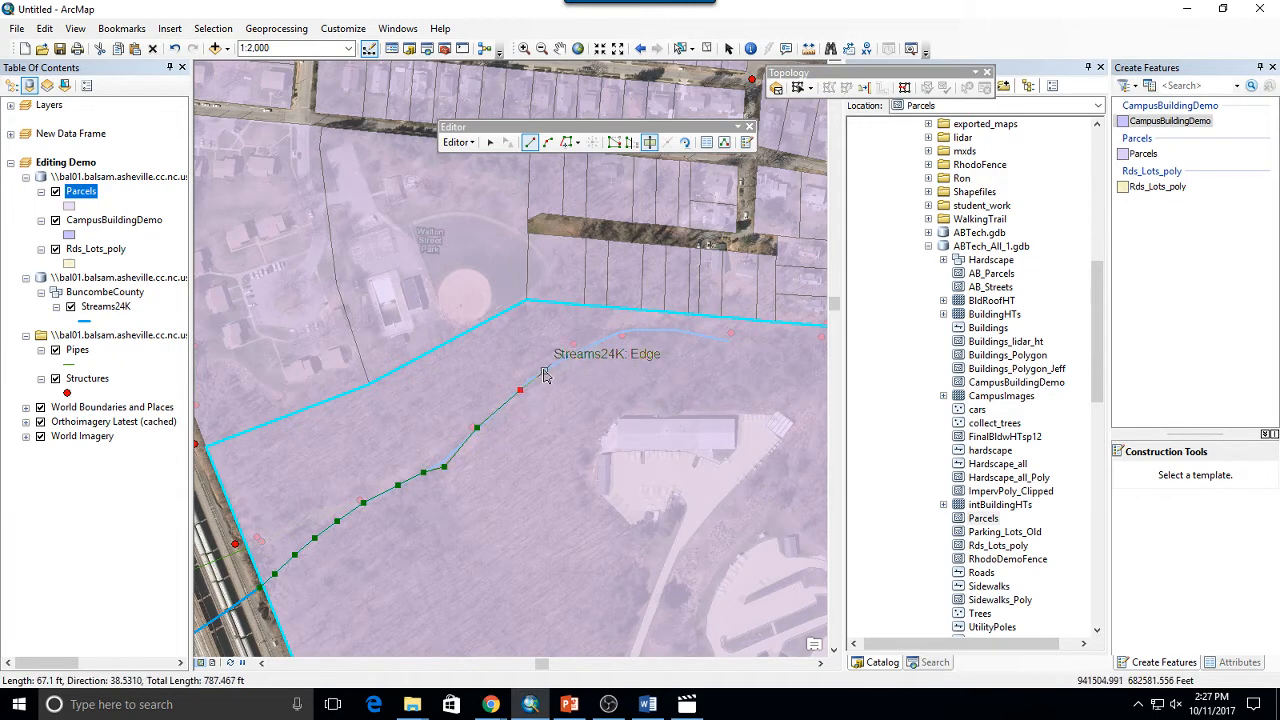
pyautogui.click(540, 374)
pyautogui.click(569, 355)
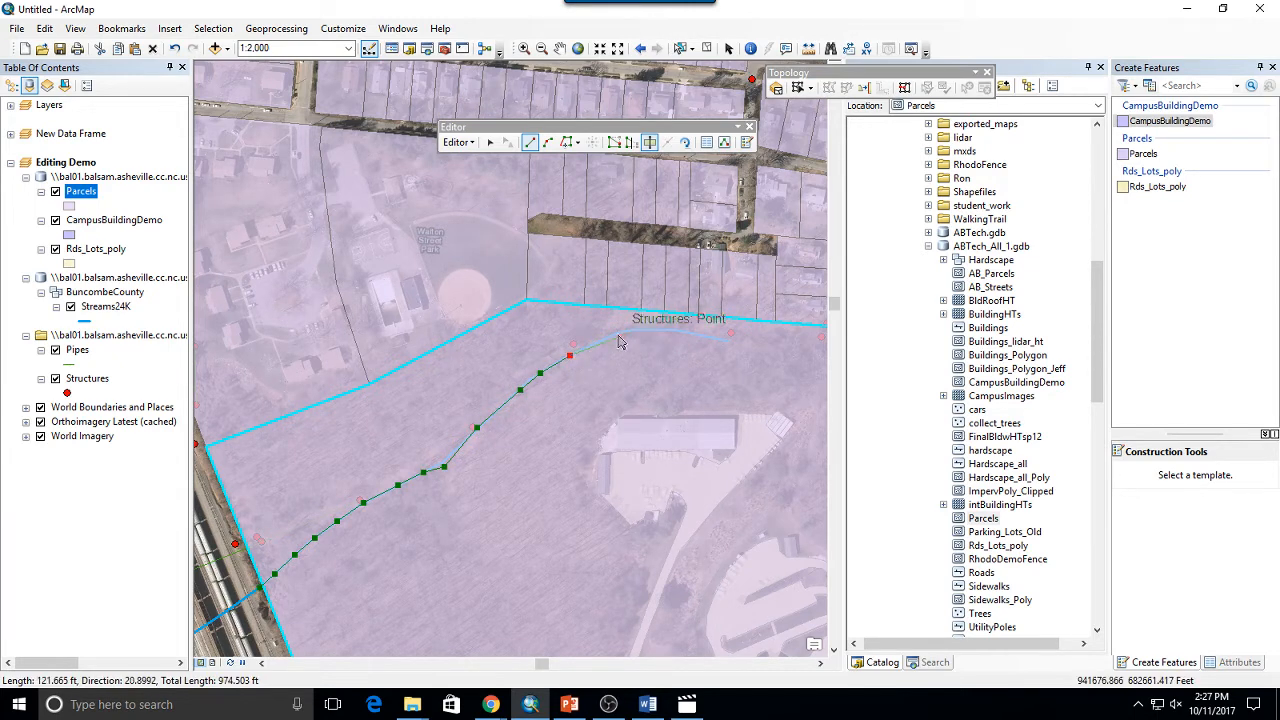
pyautogui.click(598, 343)
pyautogui.click(622, 336)
pyautogui.click(648, 331)
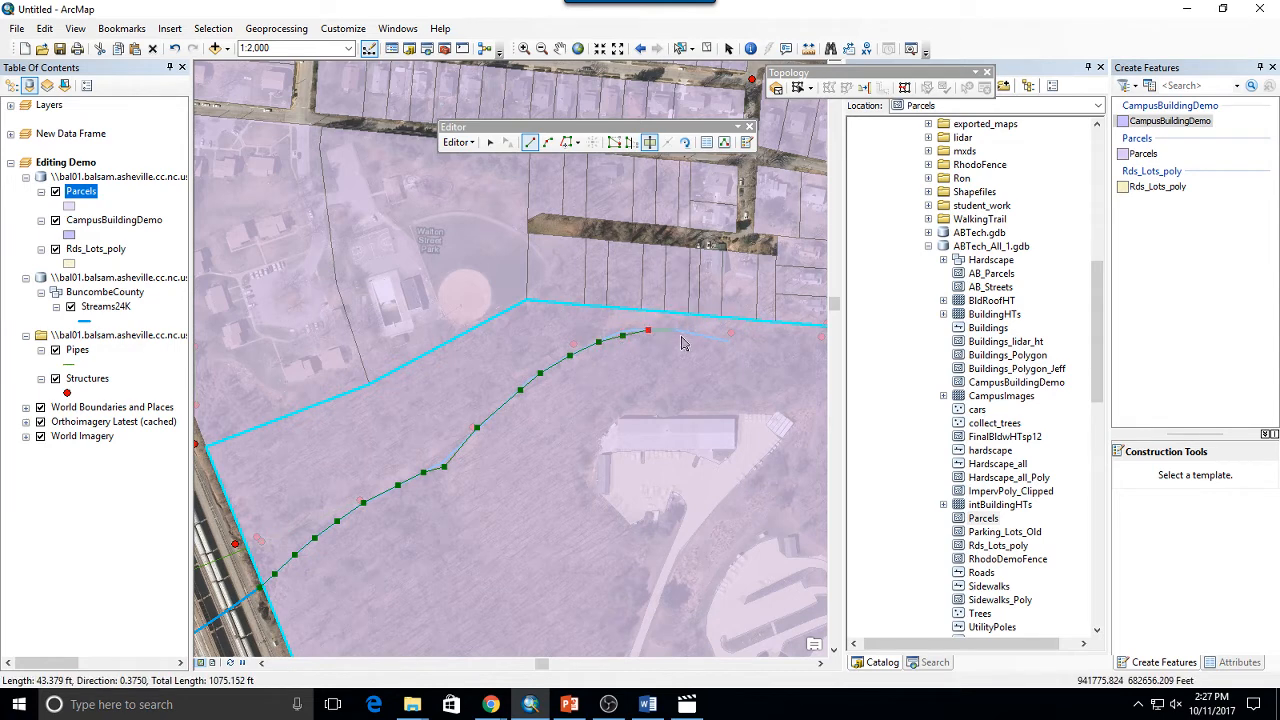
pyautogui.click(695, 333)
pyautogui.click(728, 341)
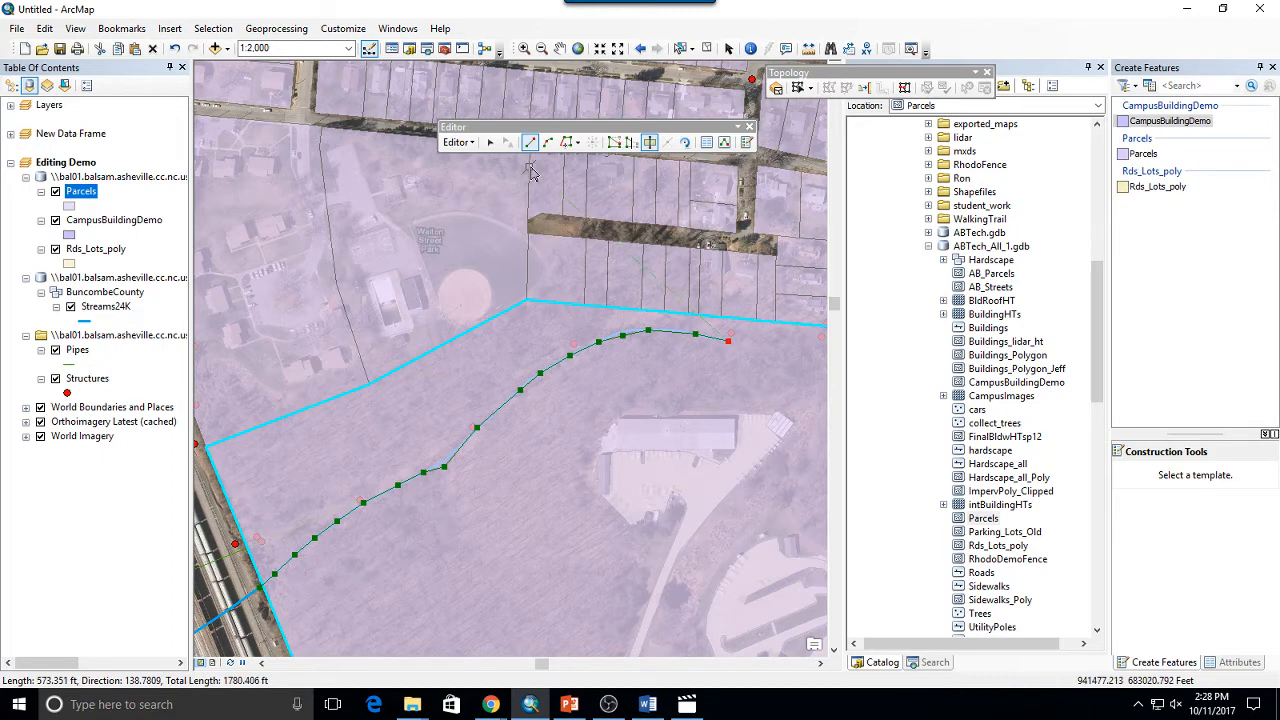
pyautogui.doubleClick(726, 317)
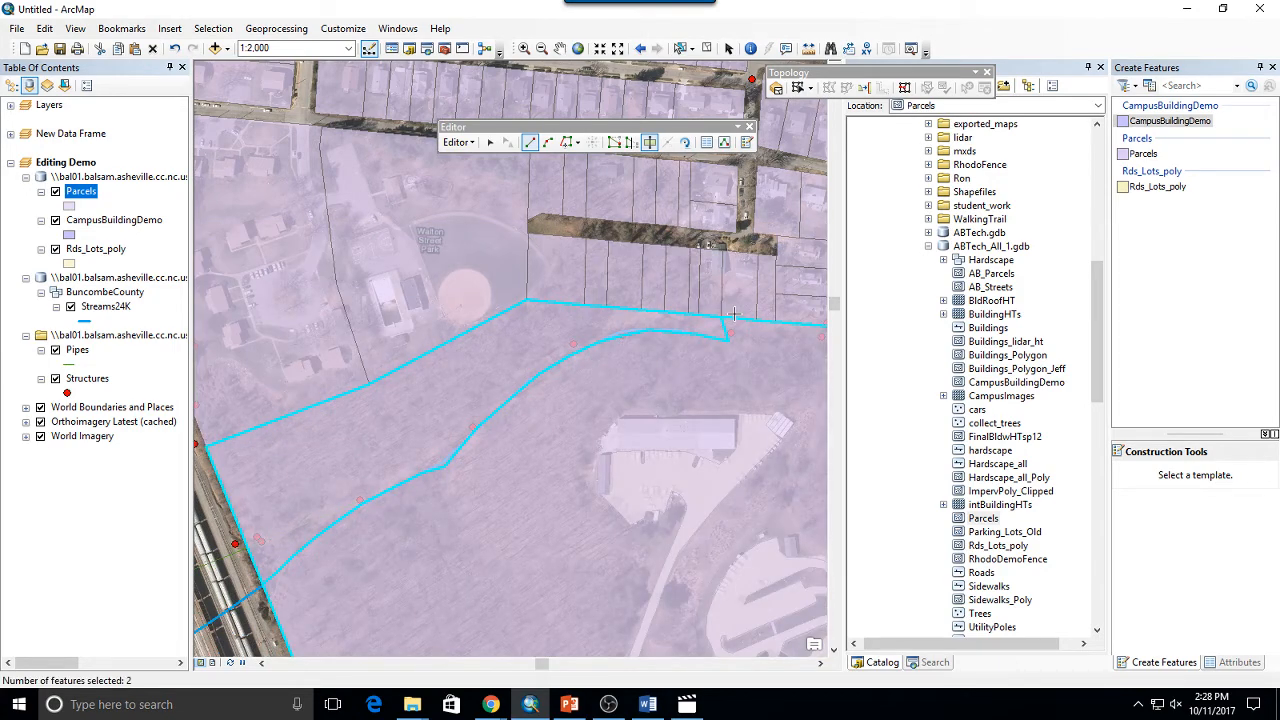
# Step: Inspect the cut line against the stream up close and undo the parcel cut
pyautogui.scroll(2, 453, 473)
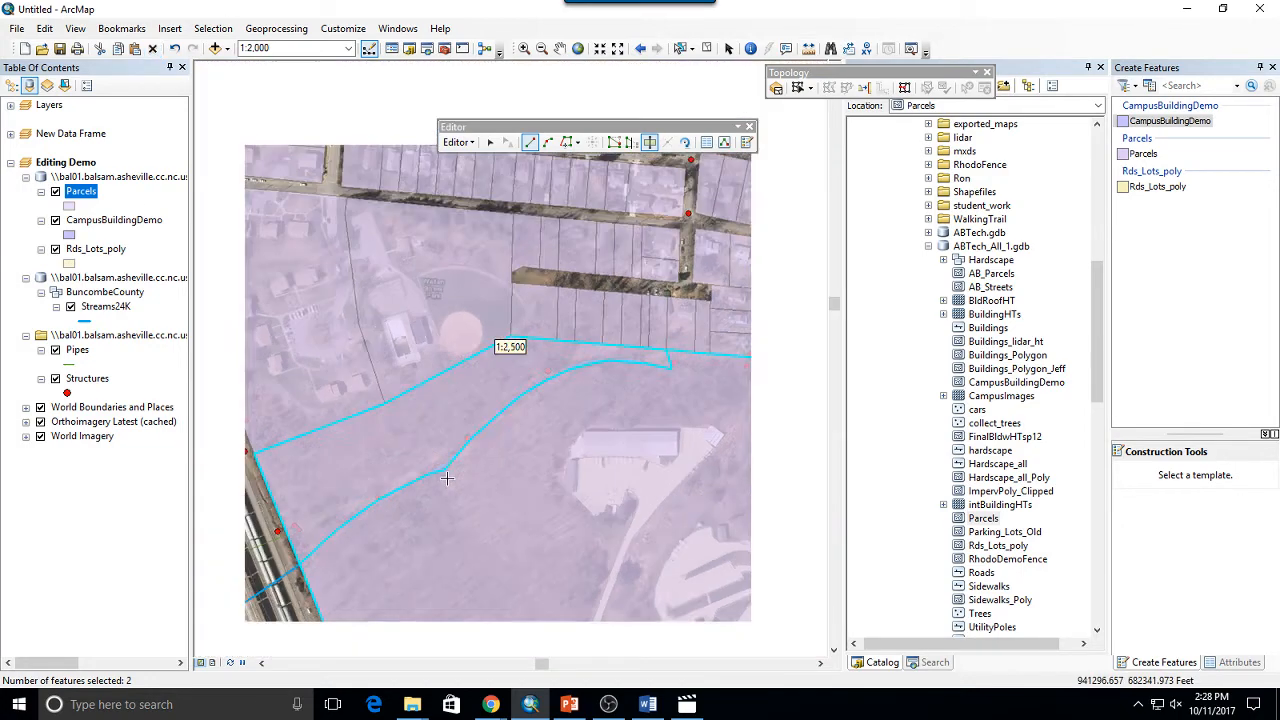
pyautogui.scroll(2, 454, 475)
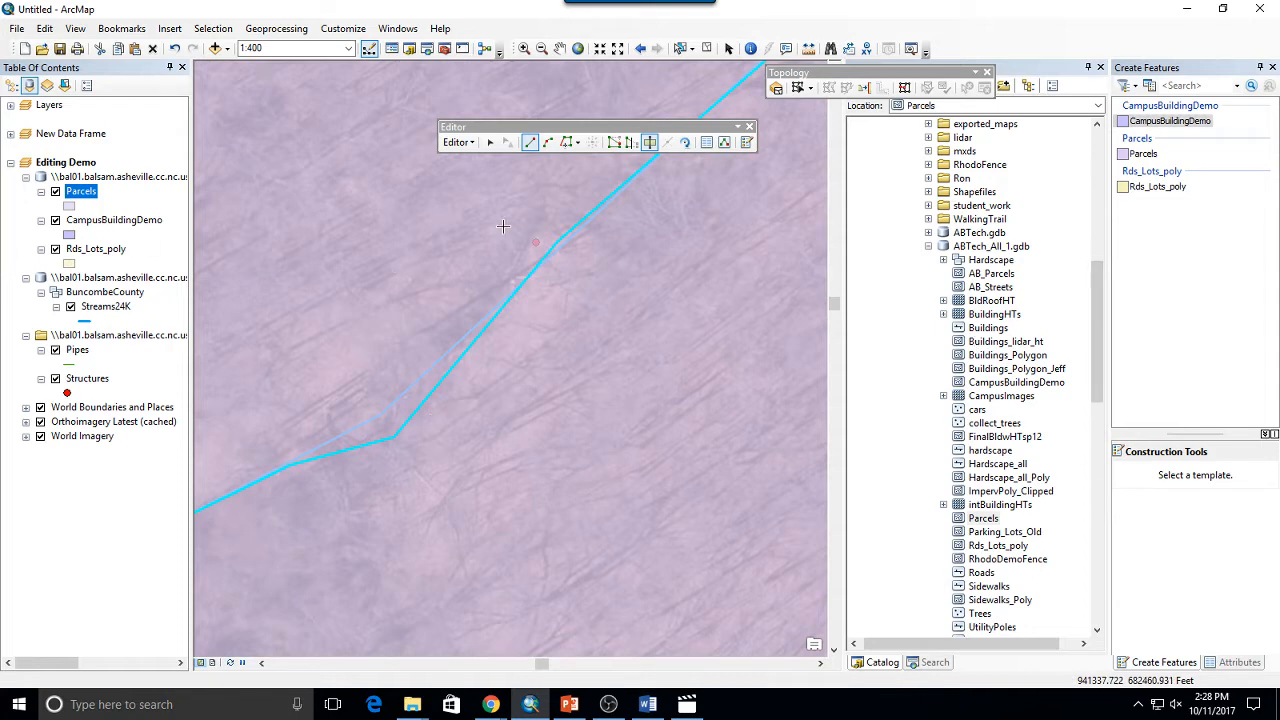
pyautogui.scroll(1, 500, 250)
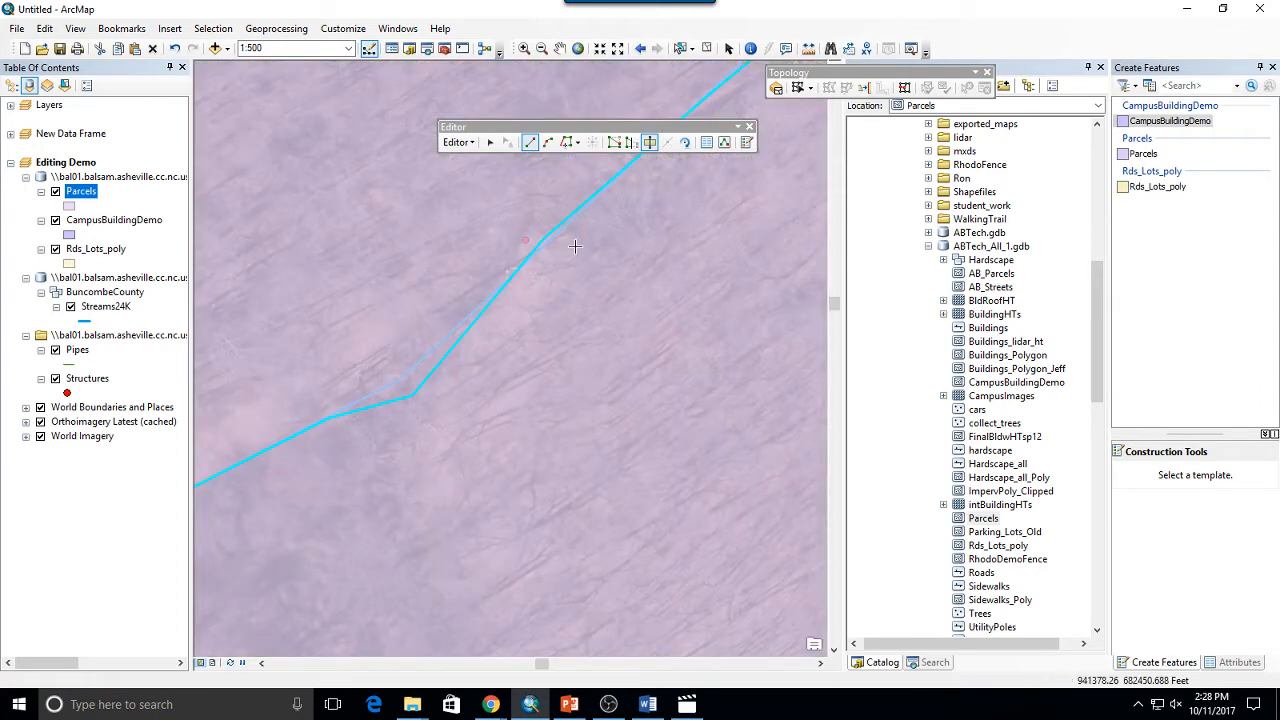
pyautogui.hotkey('ctrl', 'z')
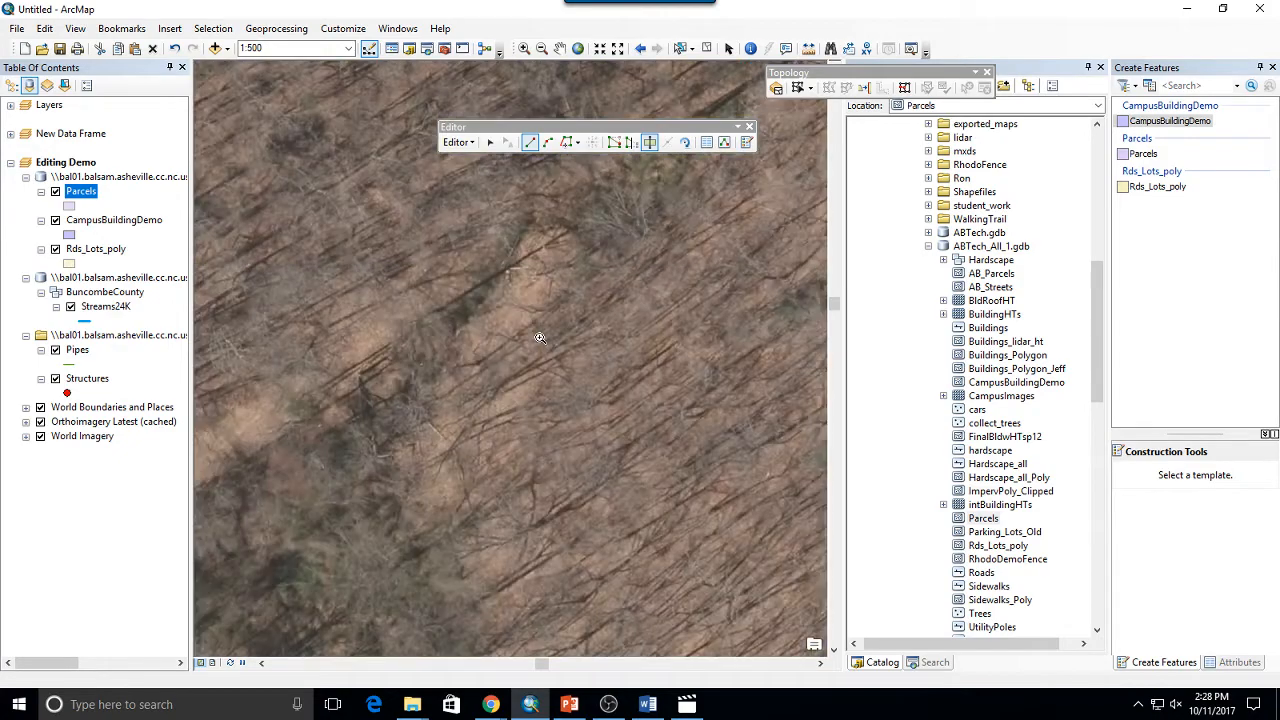
# Step: List the layers by drawing order and move Streams24K above Parcels
pyautogui.scroll(-2, 502, 454)
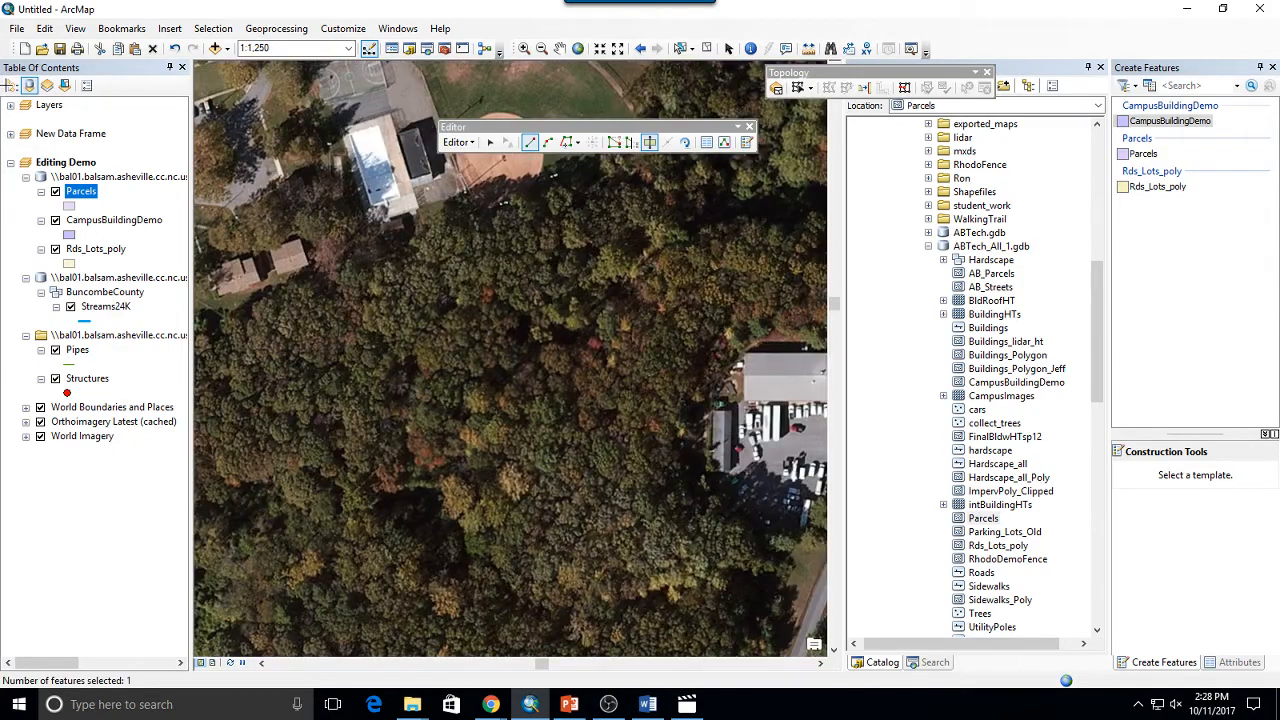
pyautogui.click(9, 87)
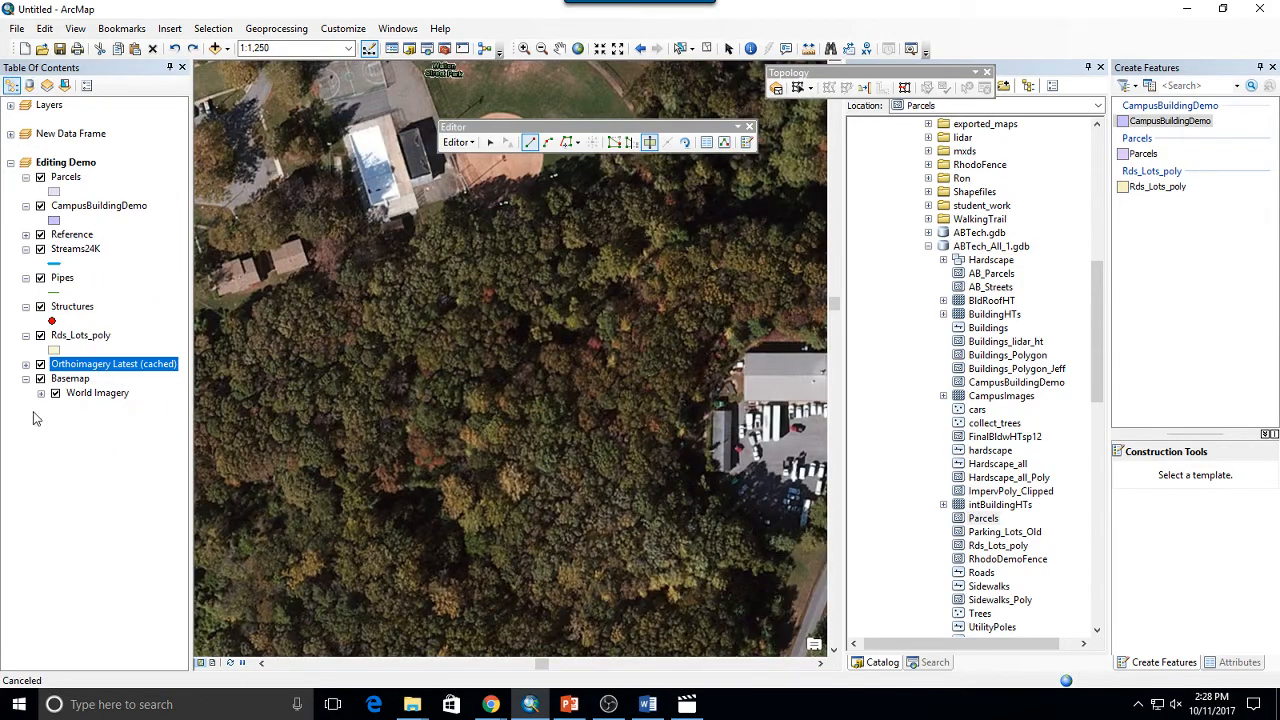
pyautogui.moveTo(70, 255); pyautogui.dragTo(80, 178)
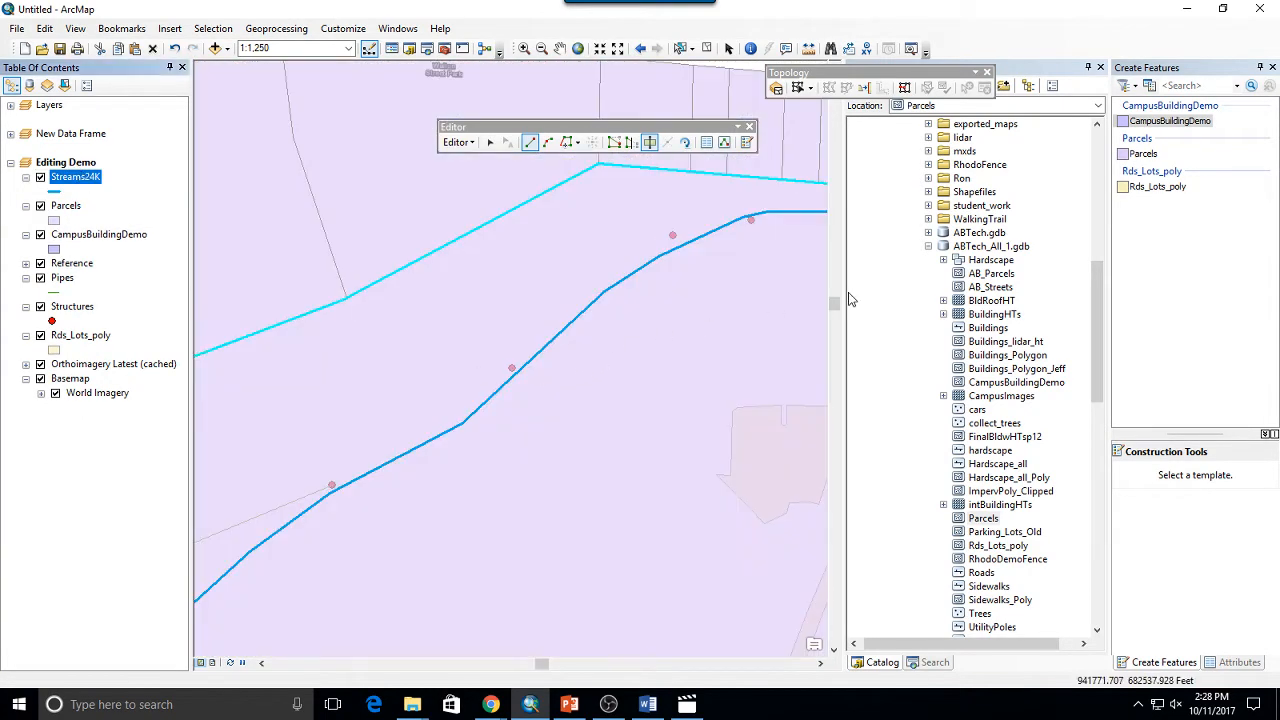
# Step: Turn off the Orthoimagery Latest (cached) and Basemap layers, keeping the whole stream through the selected parcel in view
pyautogui.click(40, 364)
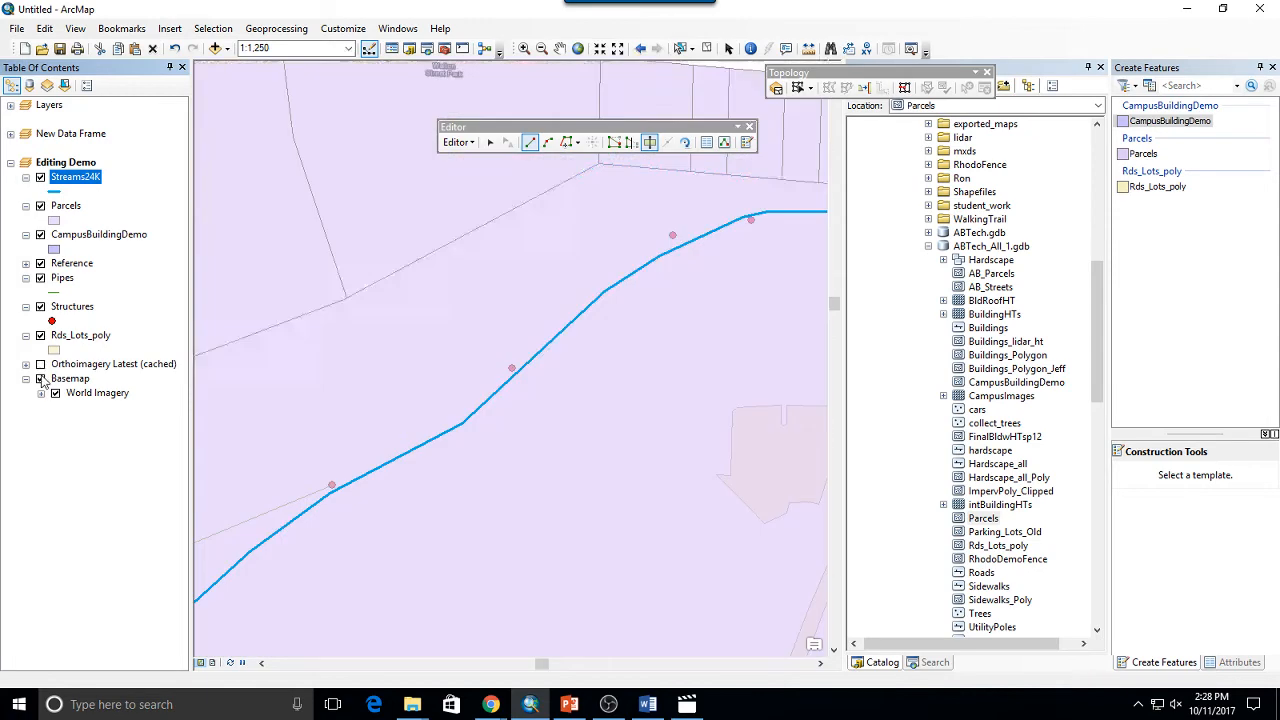
pyautogui.click(40, 378)
pyautogui.scroll(-3, 589, 485)
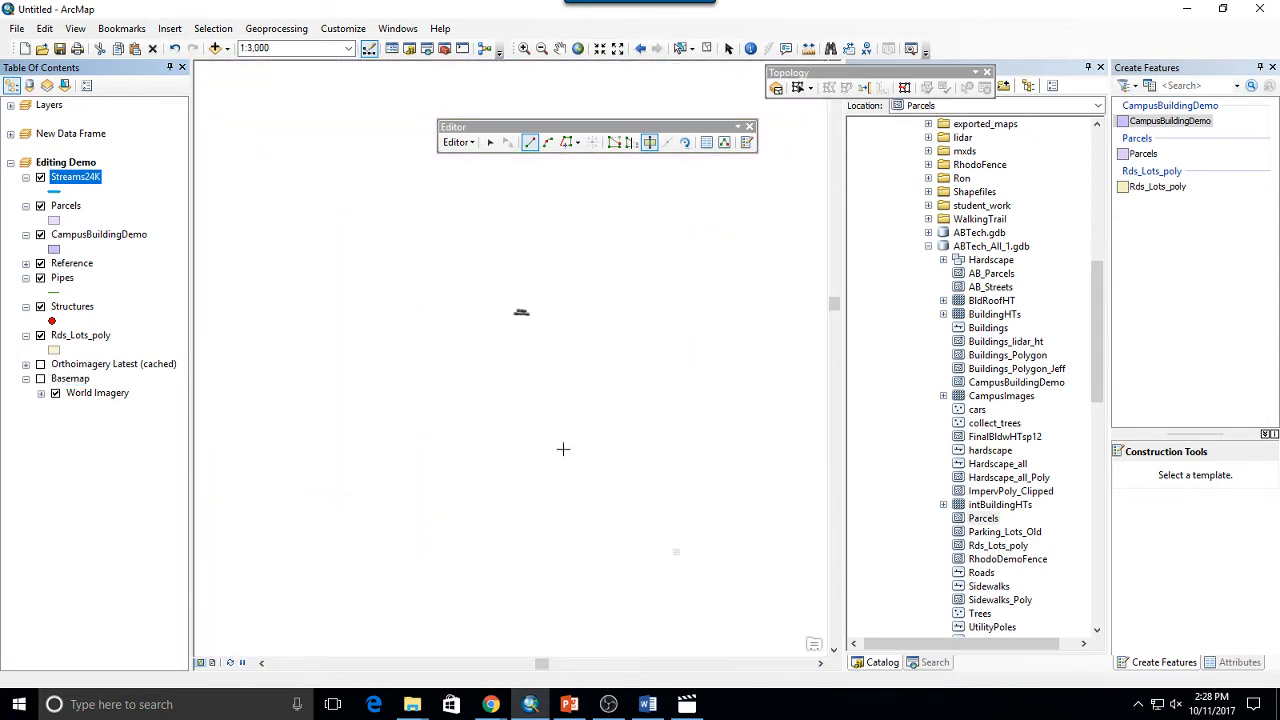
pyautogui.moveTo(626, 394); pyautogui.dragTo(610, 314)
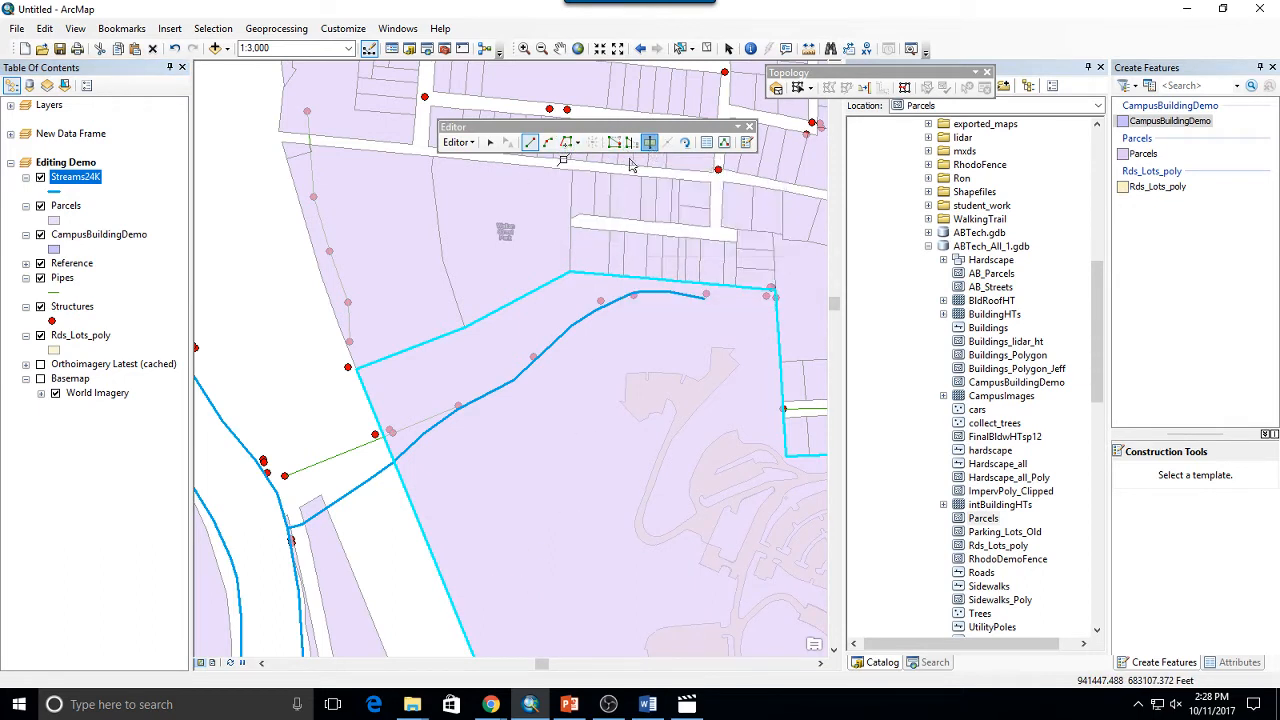
# Step: Cut the selected parcel along the whole Streams24K stream with the Trace tool, from its west boundary to a final straight segment on its north boundary
pyautogui.click(392, 464)
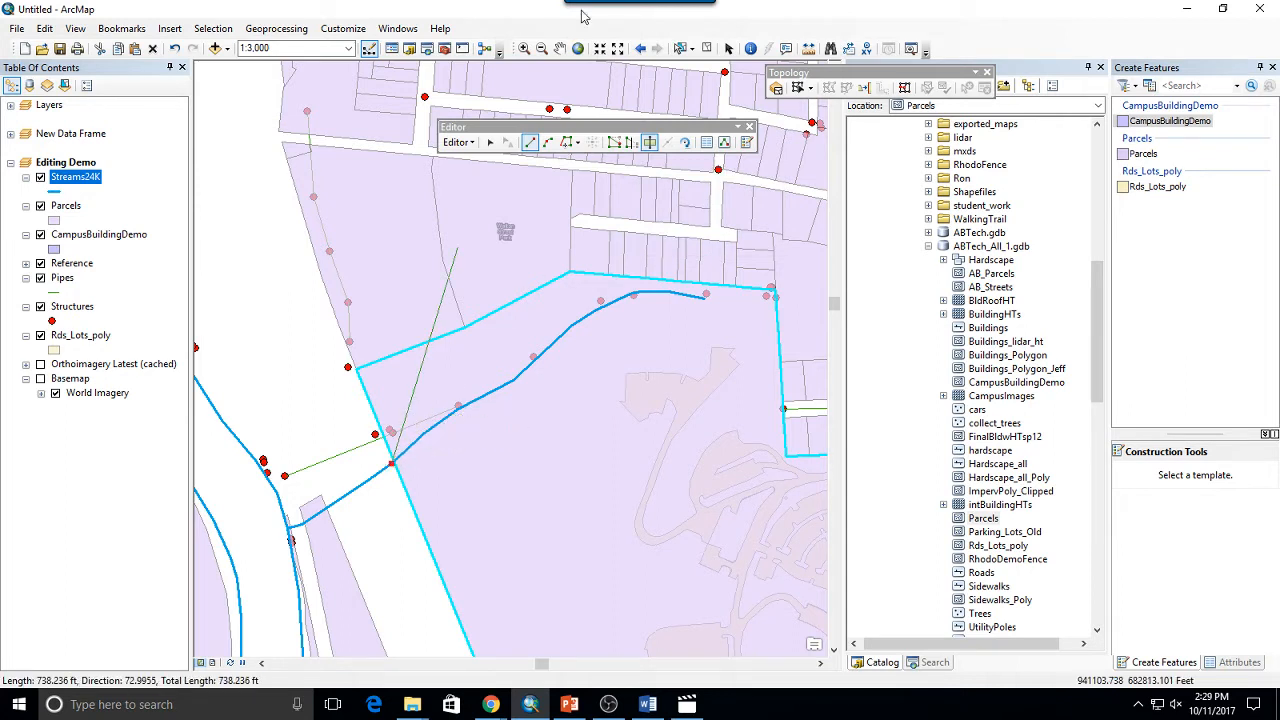
pyautogui.click(567, 142)
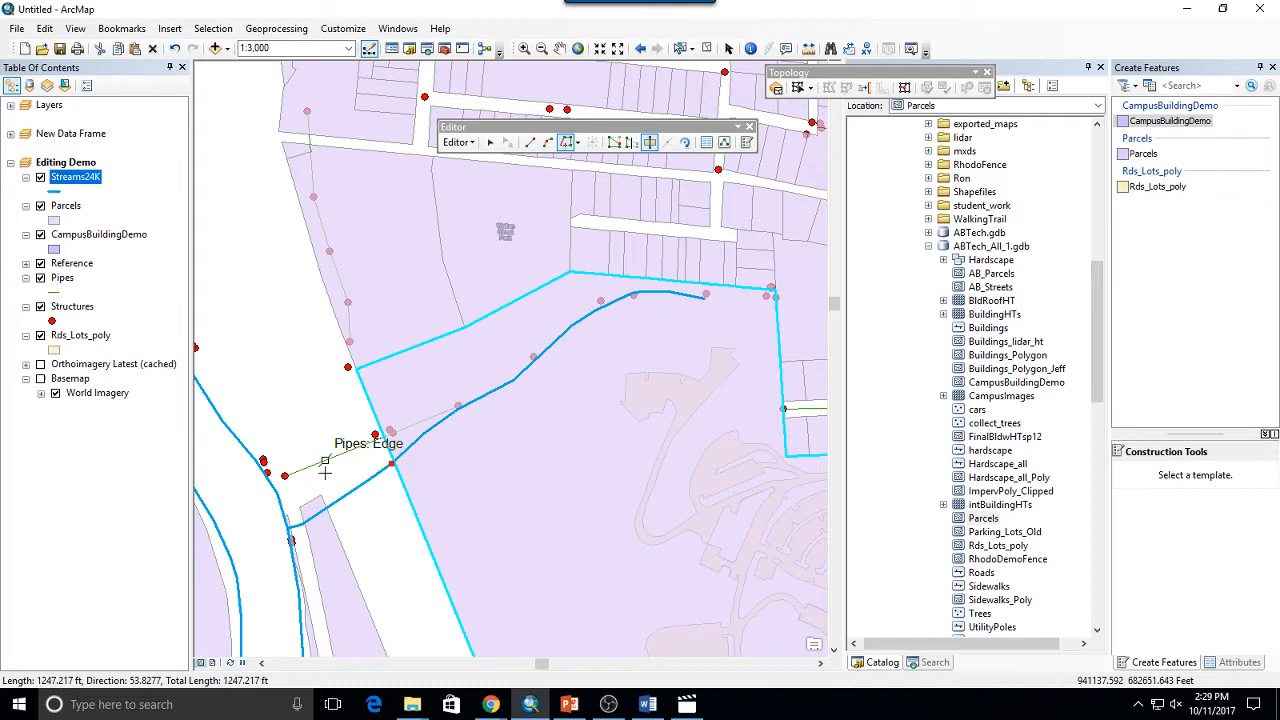
pyautogui.click(413, 470)
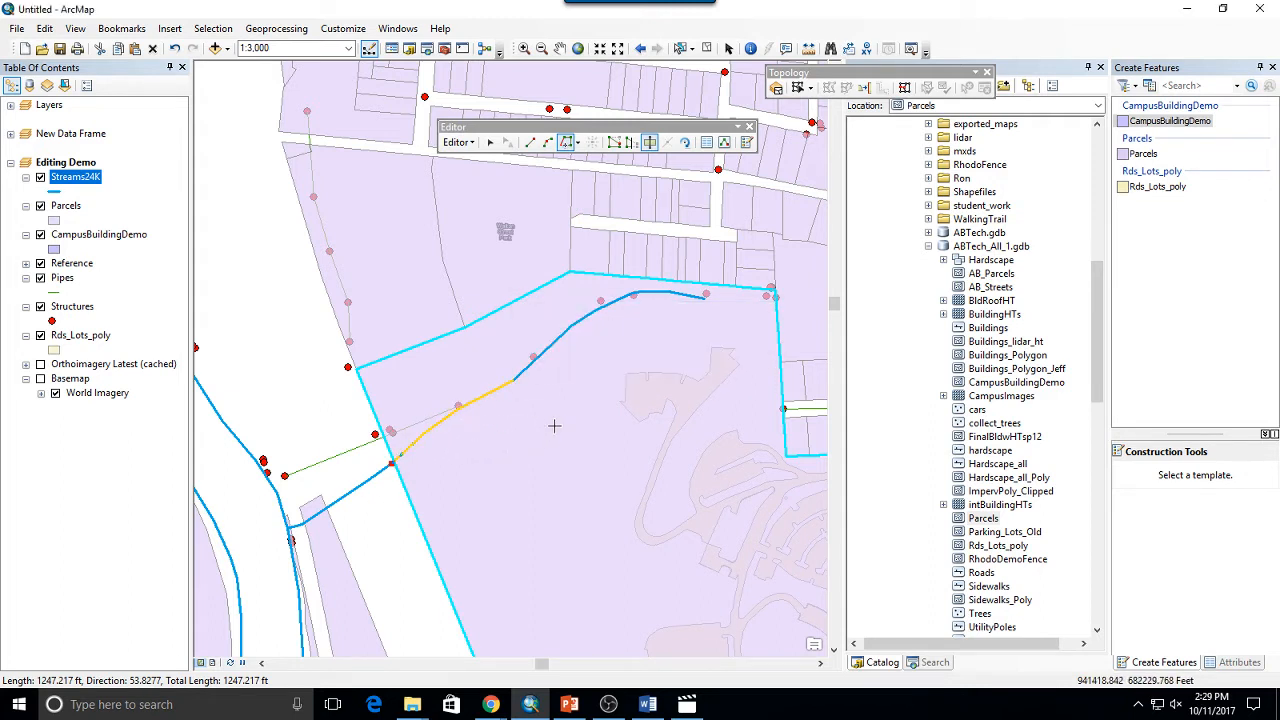
pyautogui.click(696, 331)
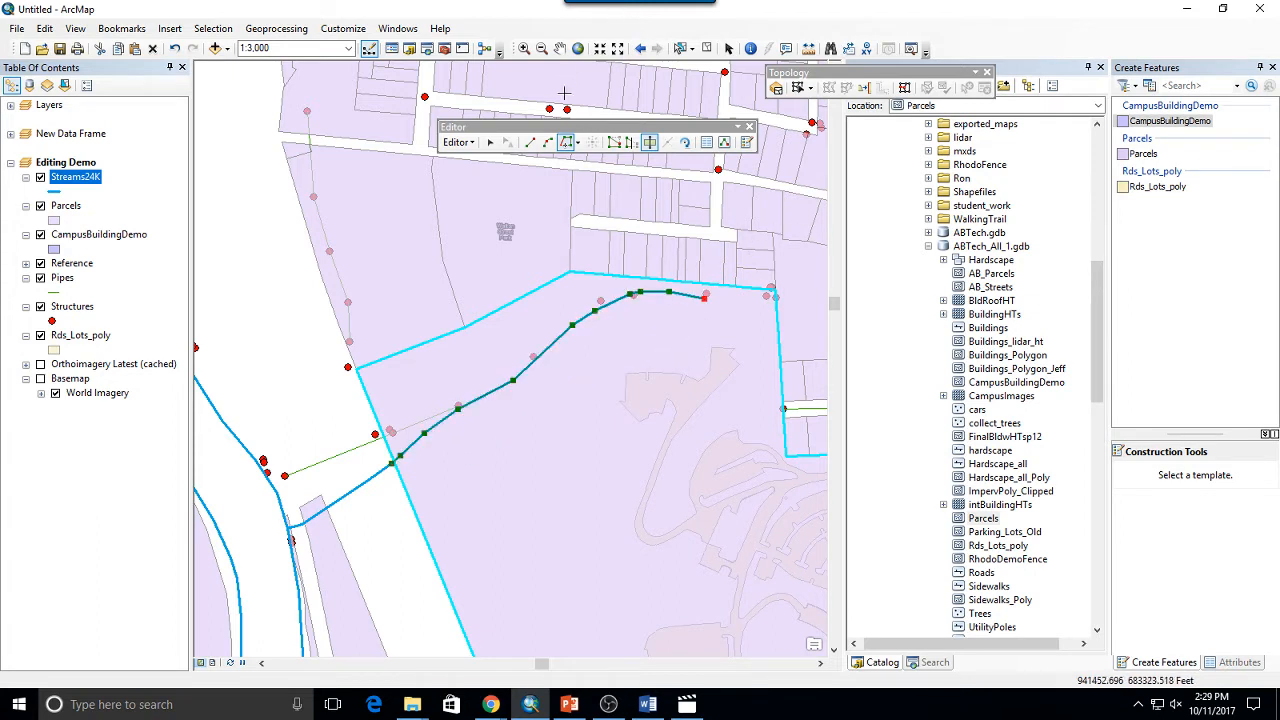
pyautogui.click(530, 142)
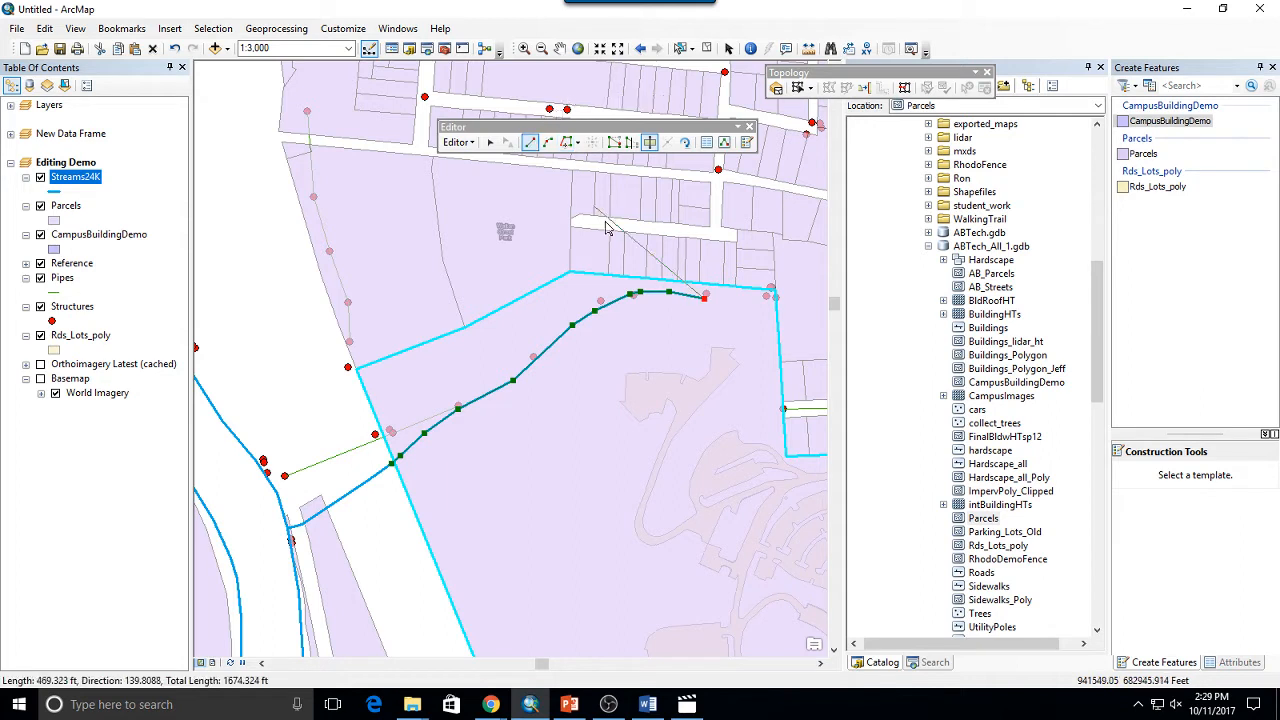
pyautogui.doubleClick(703, 292)
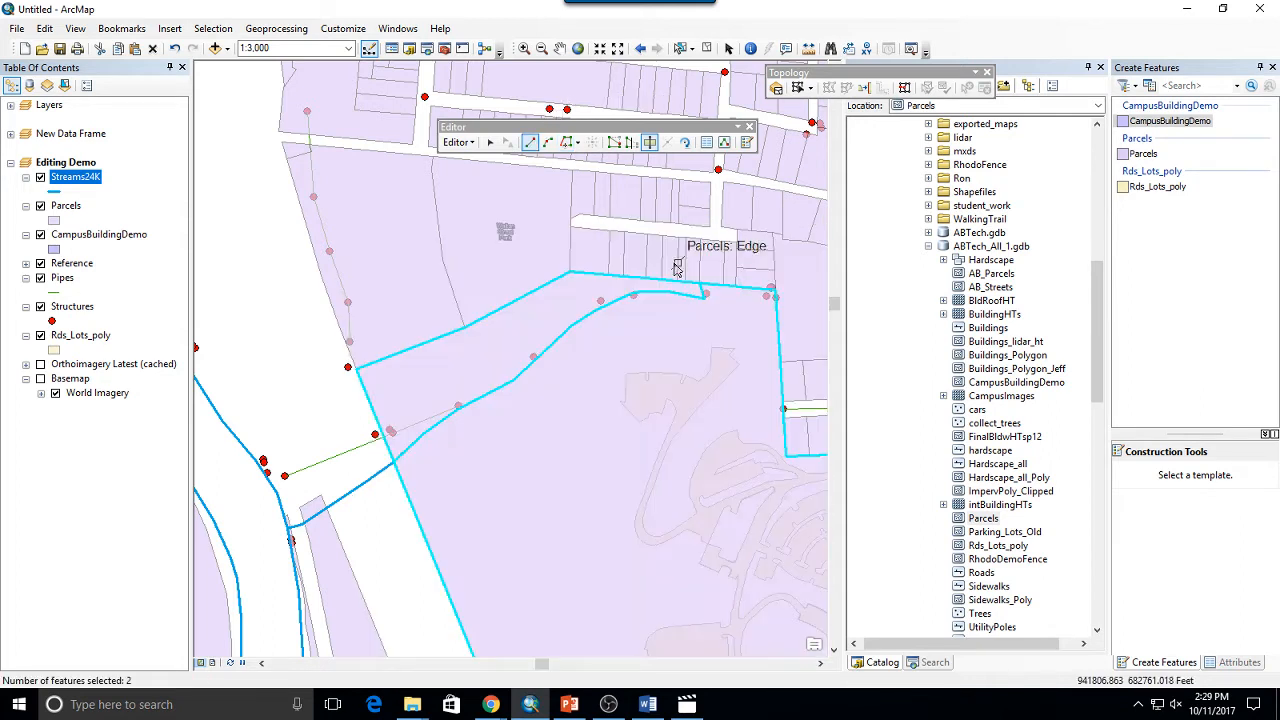
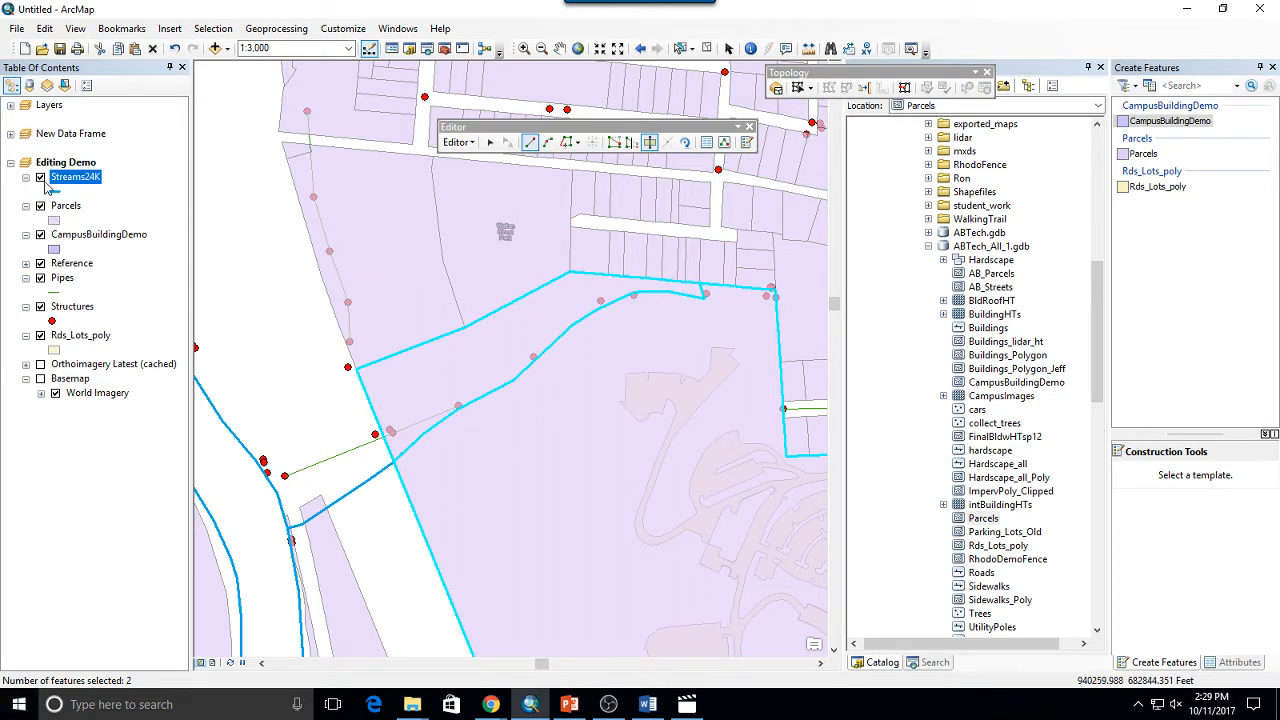
# Step: Turn off the Streams24K layer, clear the parcel selection and select only the part south of the cut
pyautogui.click(40, 177)
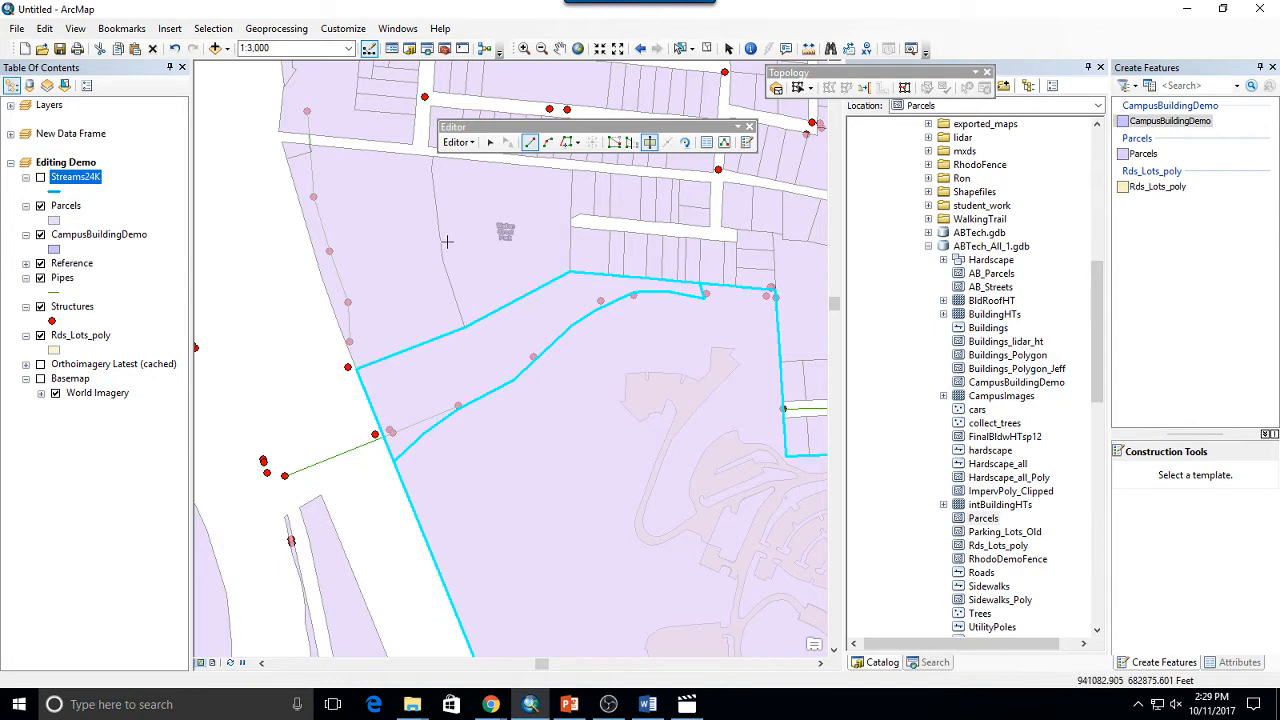
pyautogui.moveTo(554, 288); pyautogui.dragTo(633, 227)
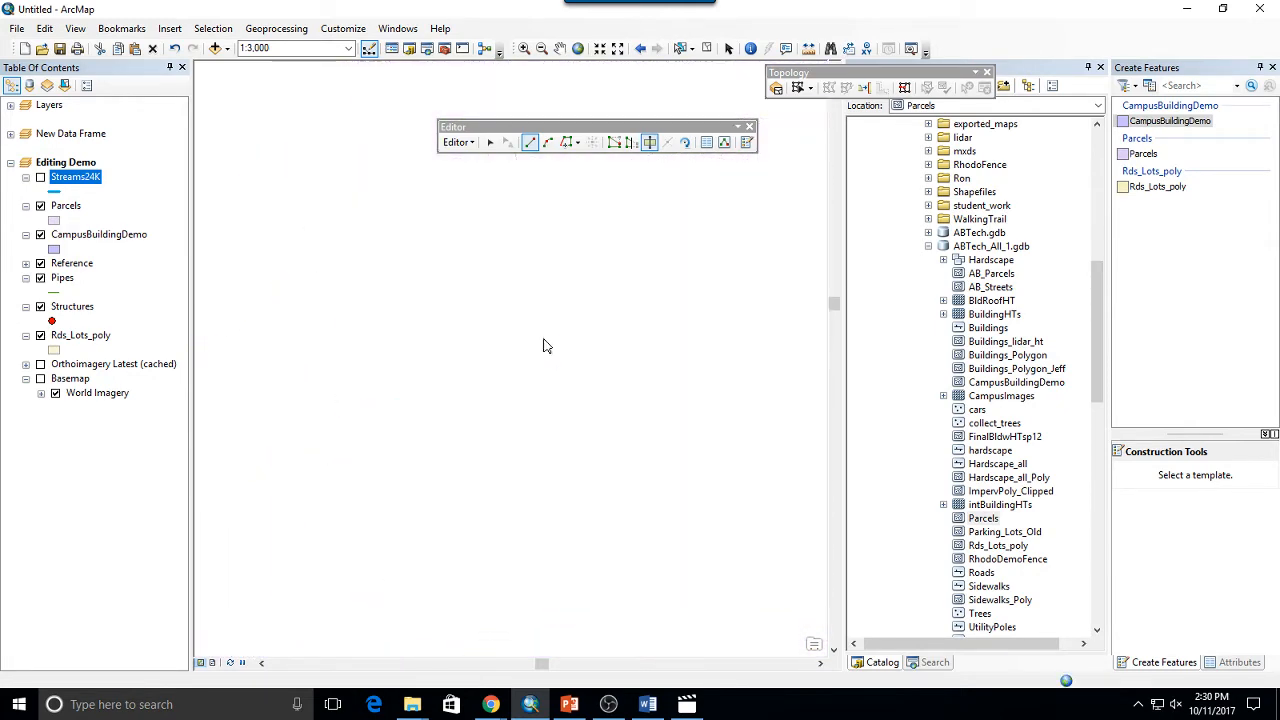
pyautogui.scroll(2, 545, 363)
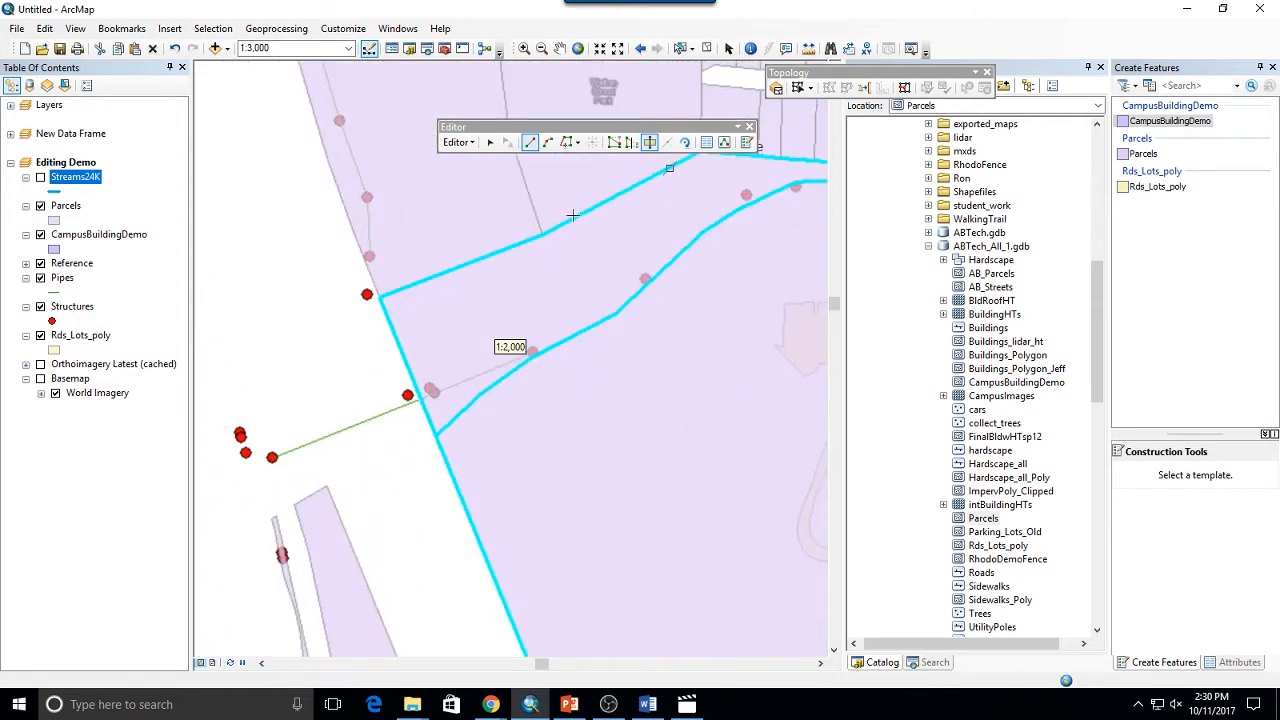
pyautogui.moveTo(643, 238); pyautogui.dragTo(543, 371)
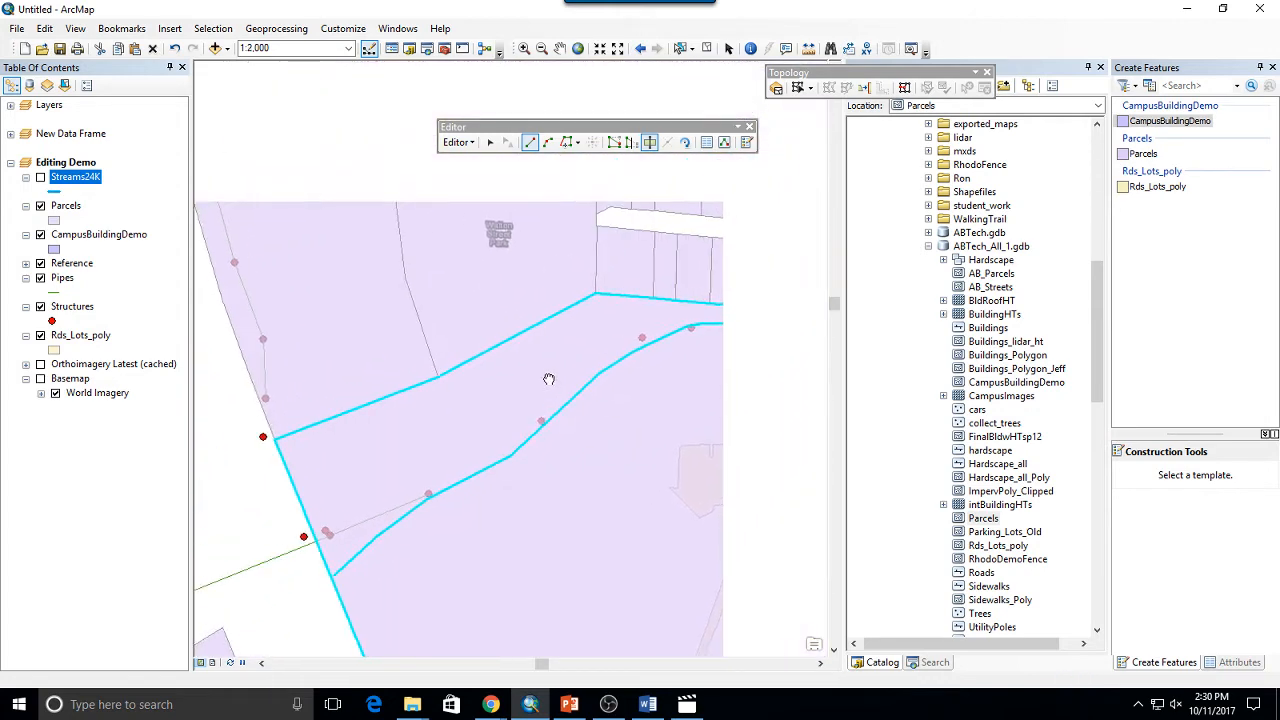
pyautogui.click(490, 142)
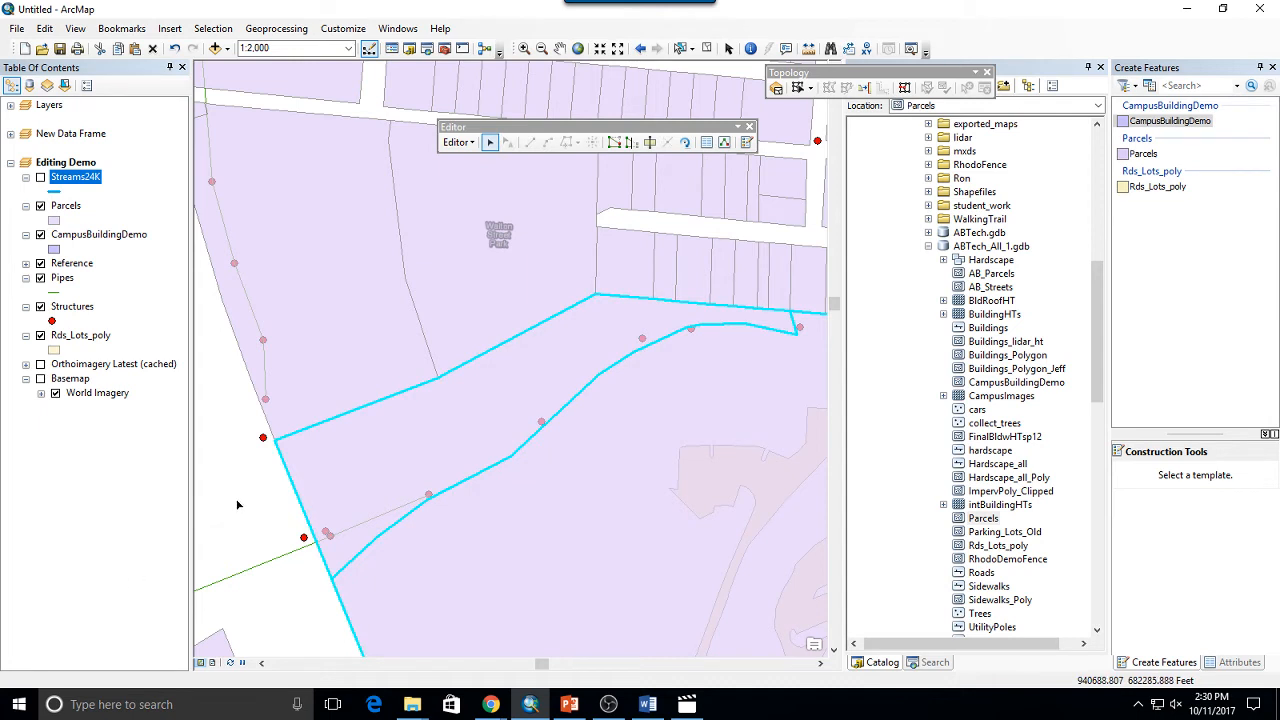
pyautogui.click(520, 528)
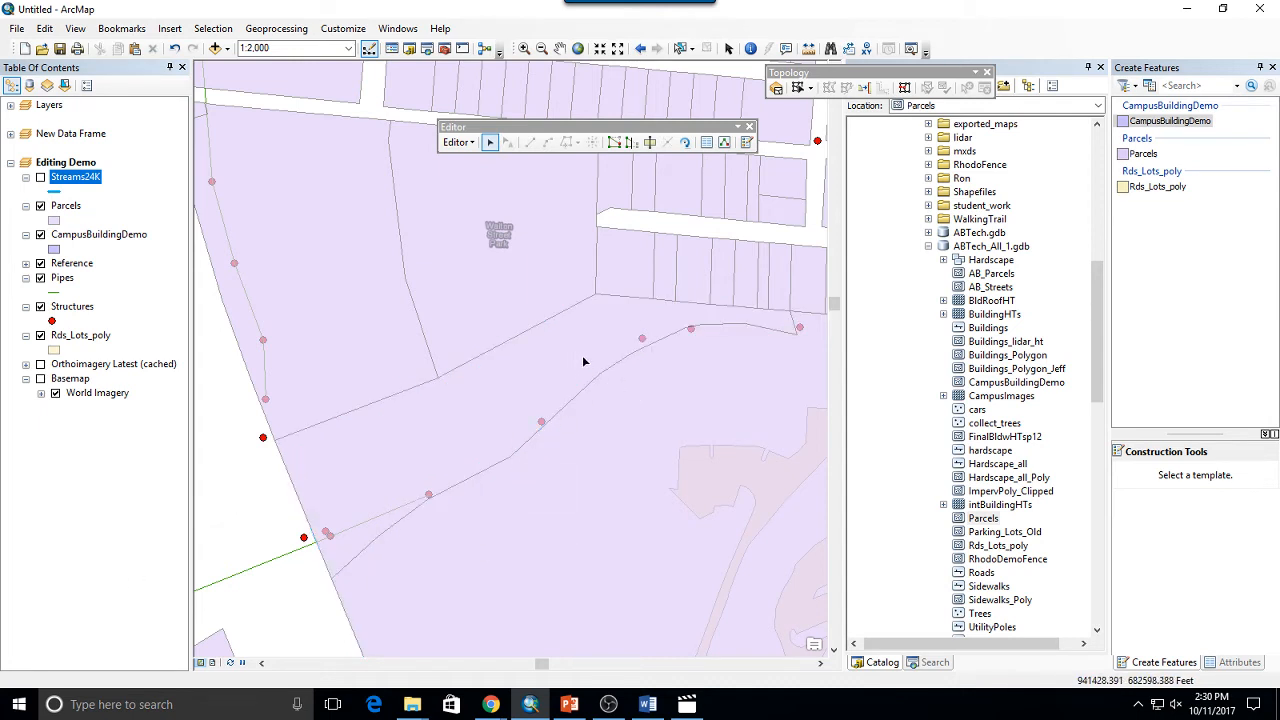
pyautogui.click(466, 562)
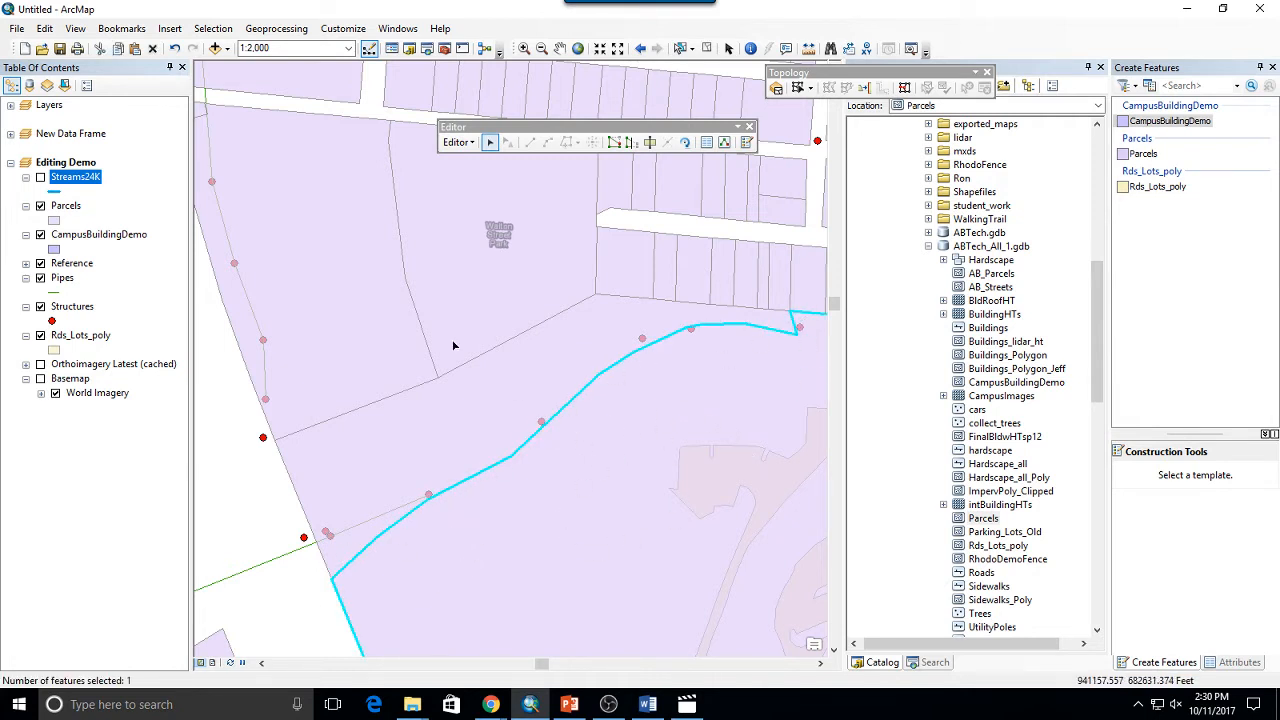
# Step: Try moving a stream-side vertex of the northern parcel part inward with Edit Vertices, and reselect the southern part
pyautogui.click(479, 365)
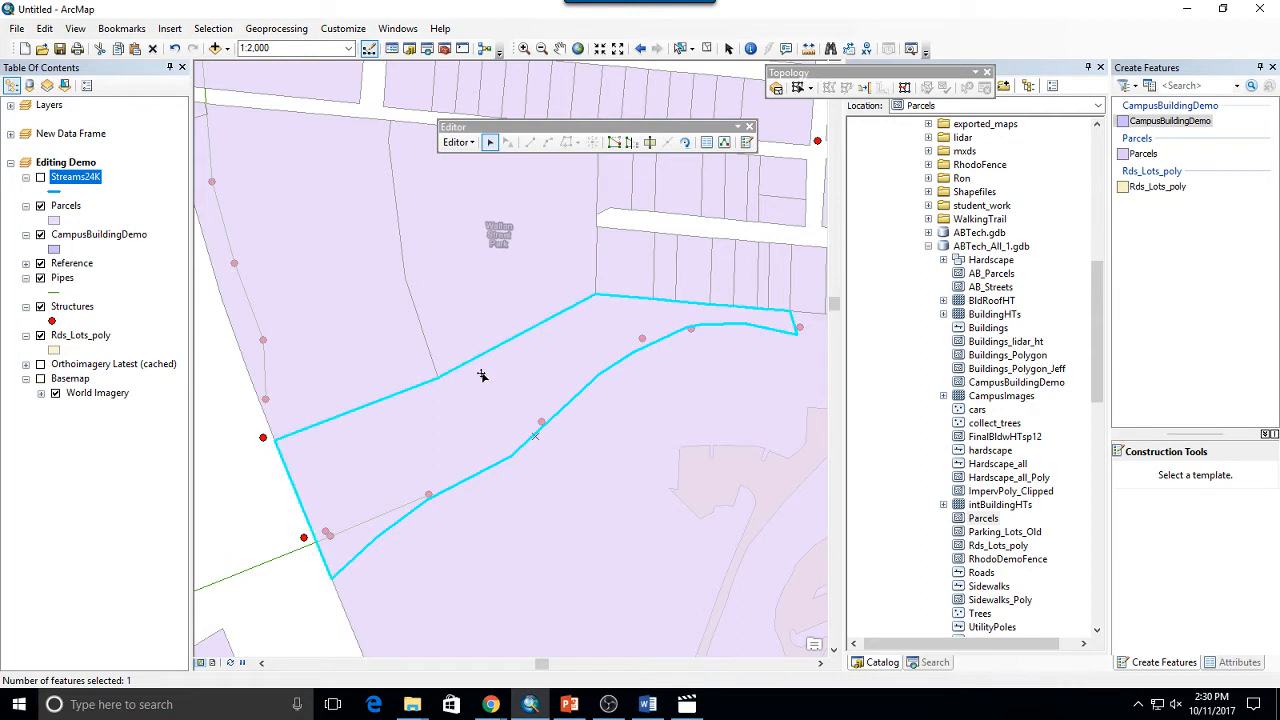
pyautogui.doubleClick(505, 418)
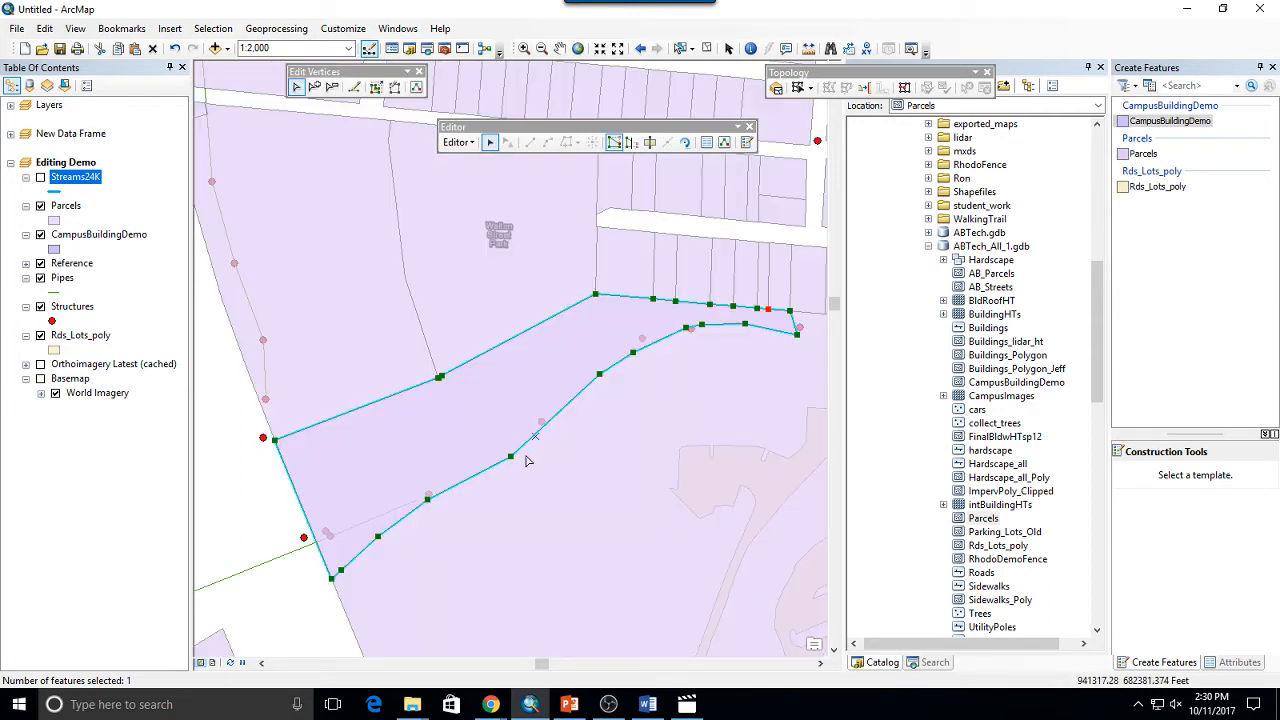
pyautogui.moveTo(510, 456); pyautogui.dragTo(508, 431)
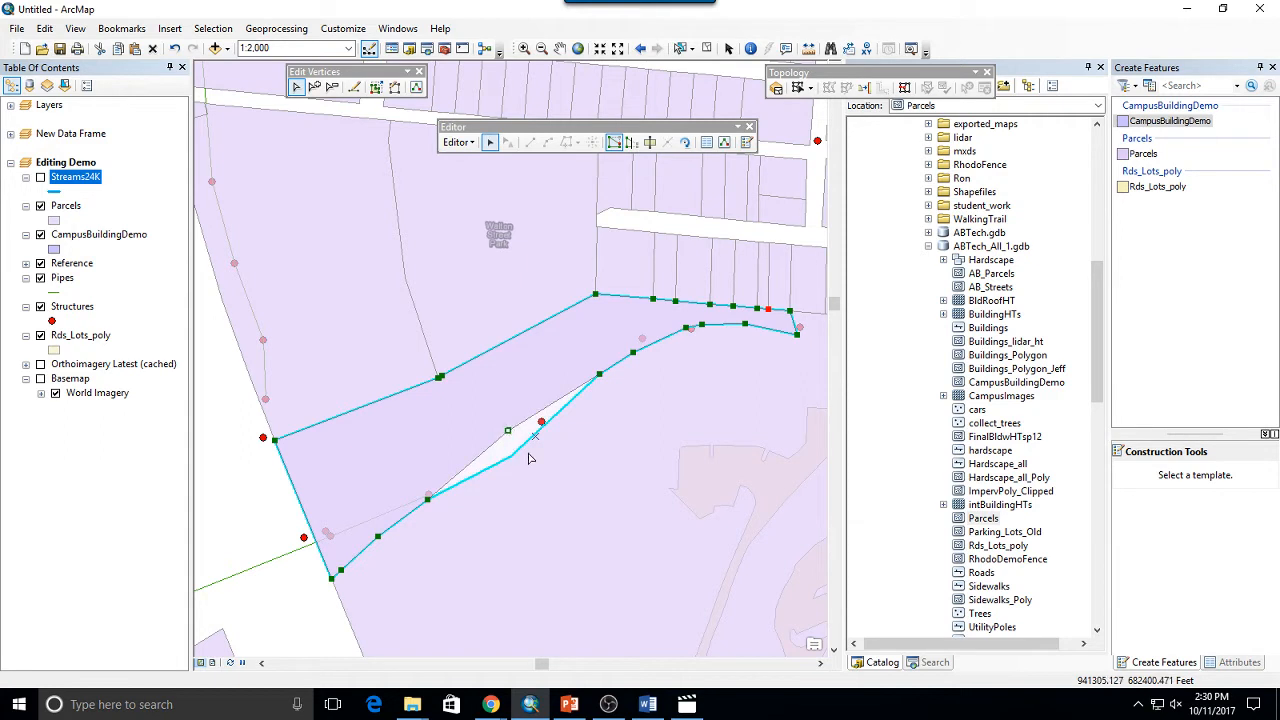
pyautogui.click(590, 488)
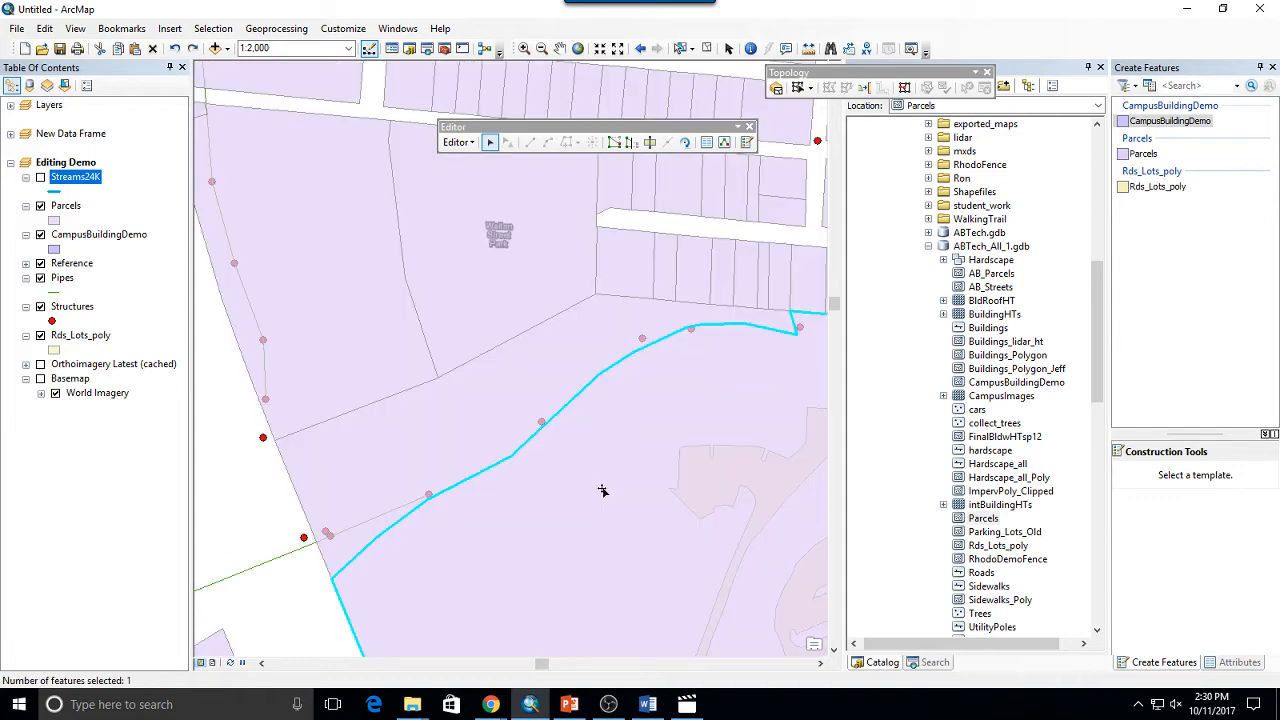
# Step: Set up a map topology in which only the Parcels layer participates, keeping the default cluster tolerance
pyautogui.rightClick(629, 24)
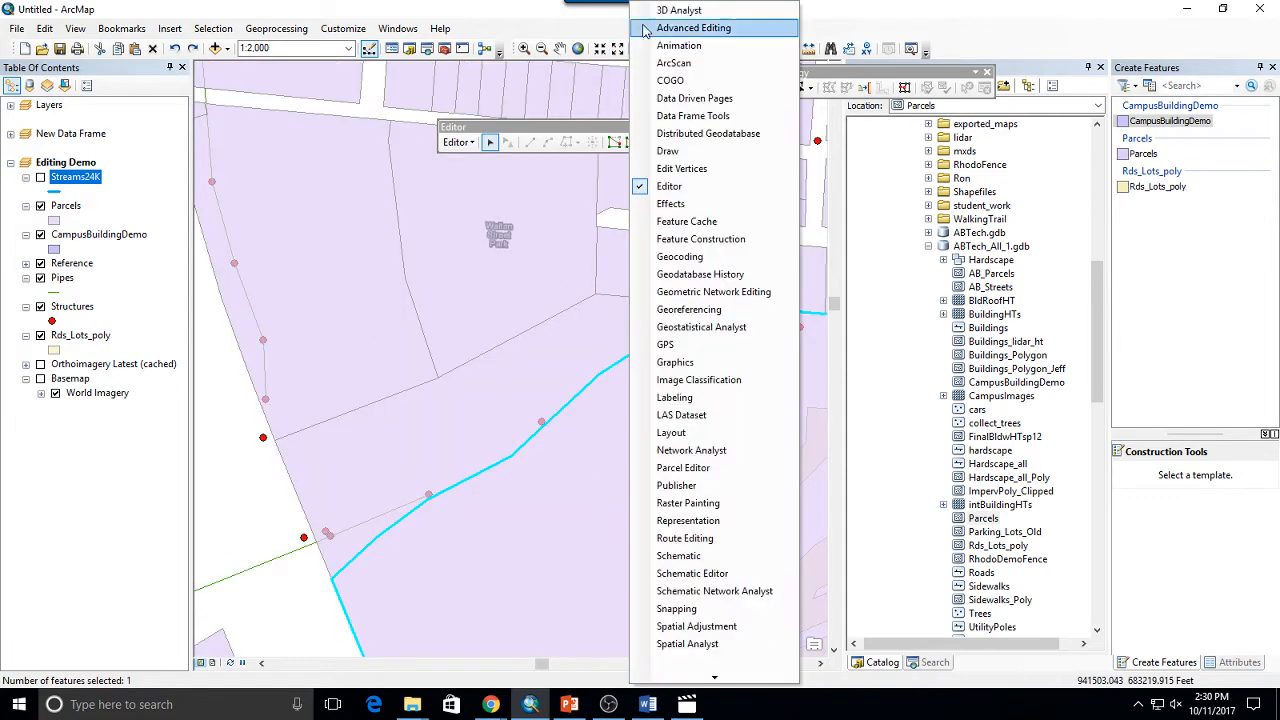
pyautogui.click(929, 29)
pyautogui.click(777, 88)
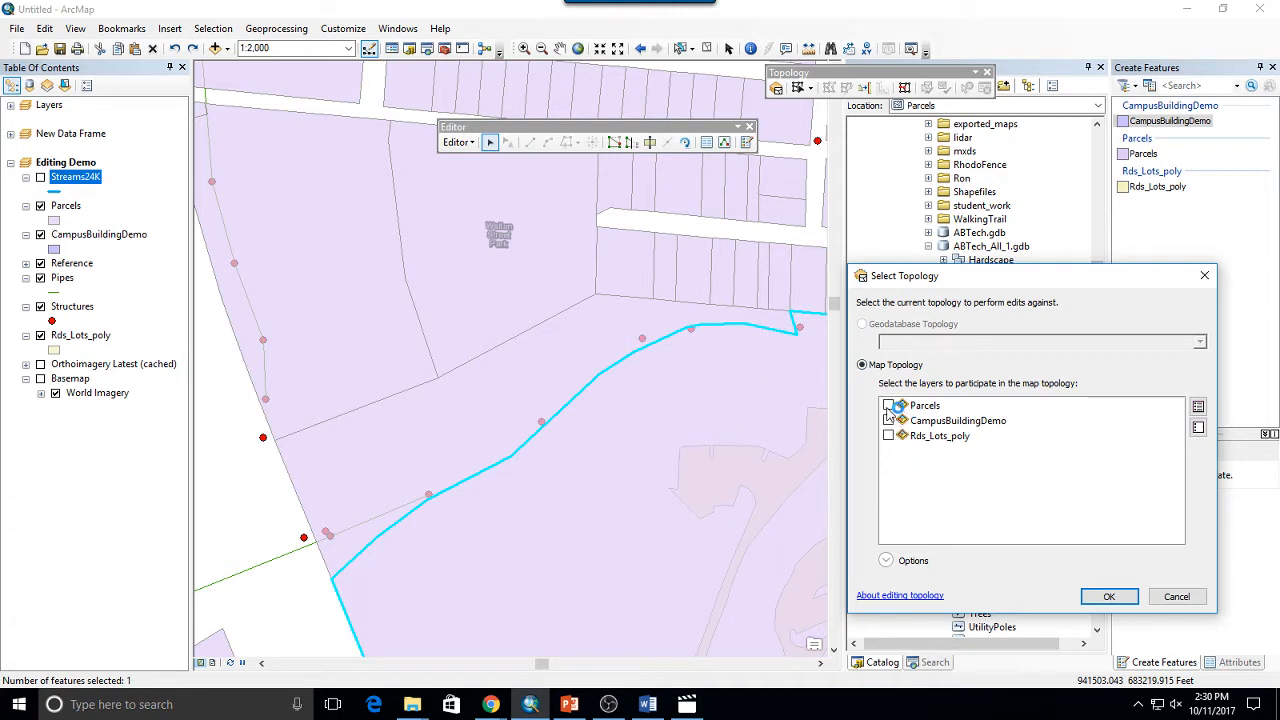
pyautogui.click(887, 561)
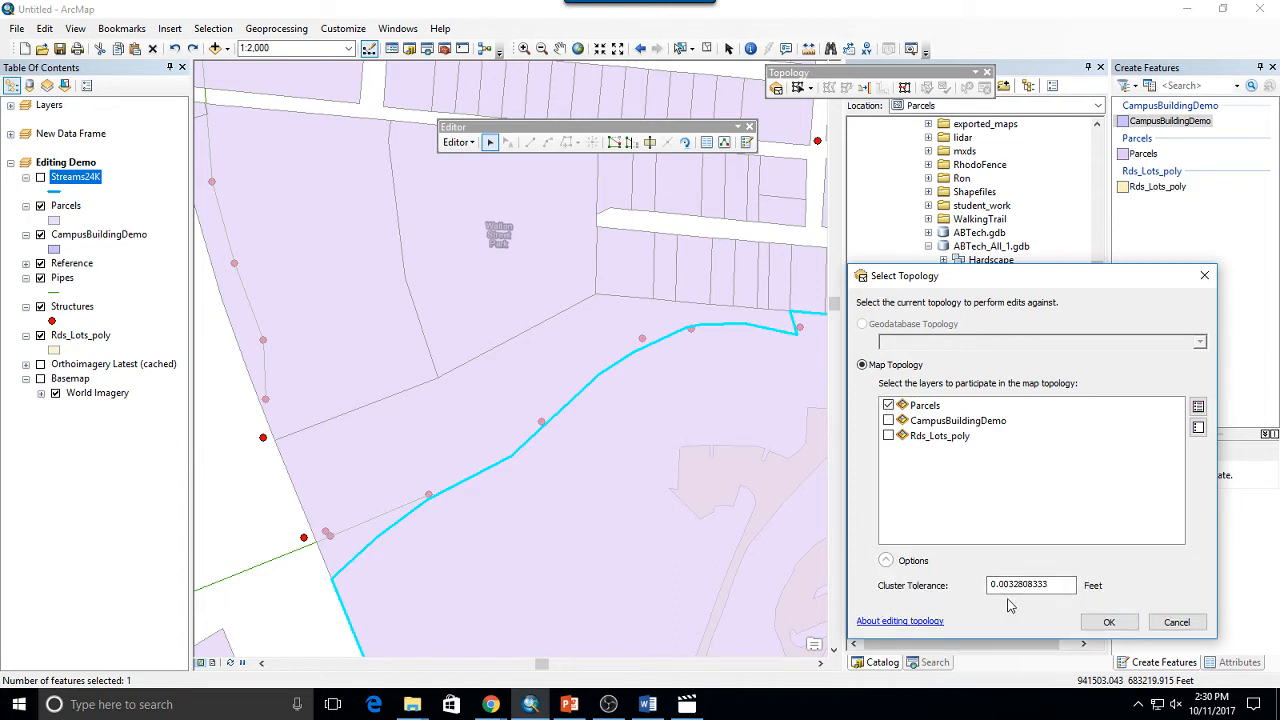
pyautogui.click(1114, 623)
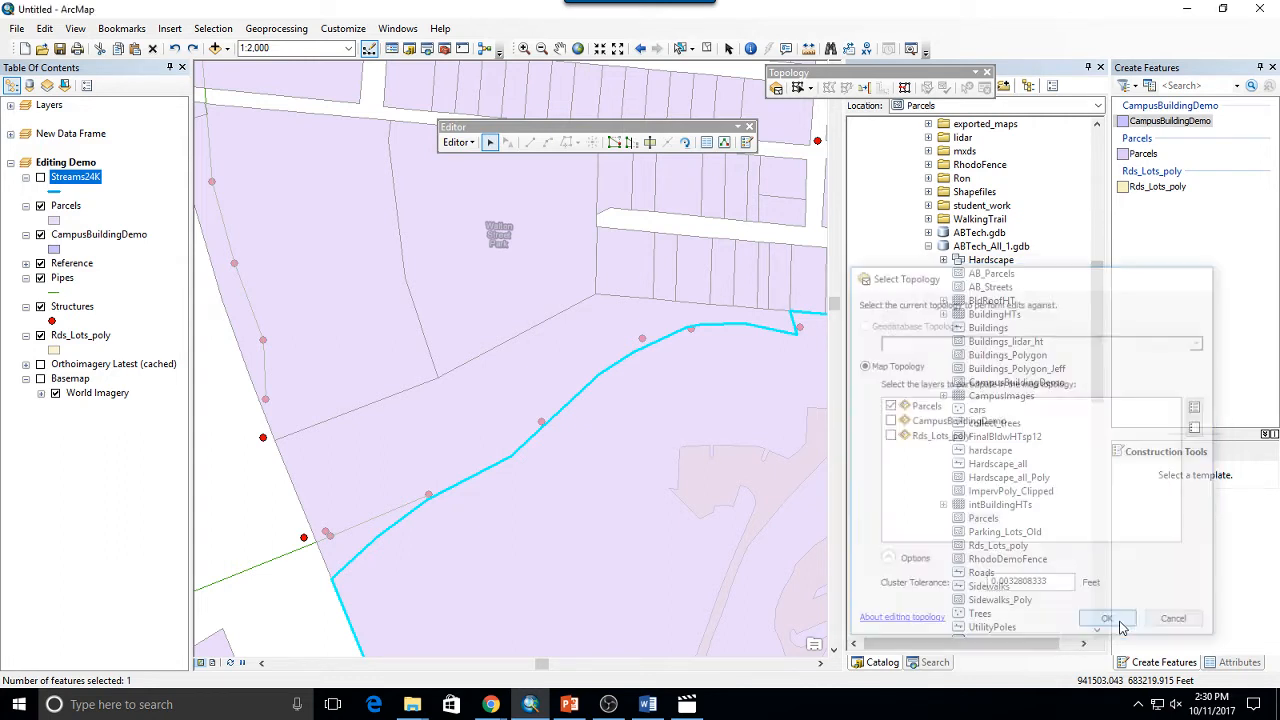
# Step: Select the shared stream edge with the Topology Edit tool and move its middle bend vertex north, reshaping both parcels together
pyautogui.click(798, 88)
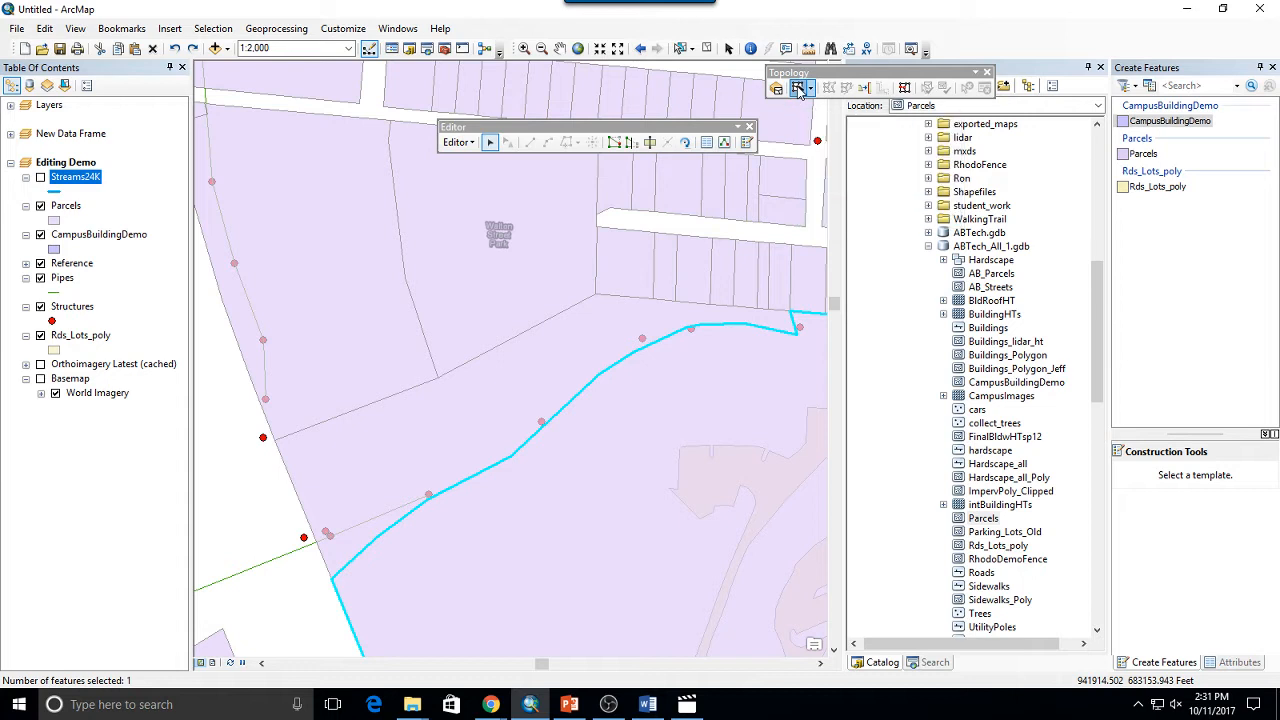
pyautogui.click(592, 384)
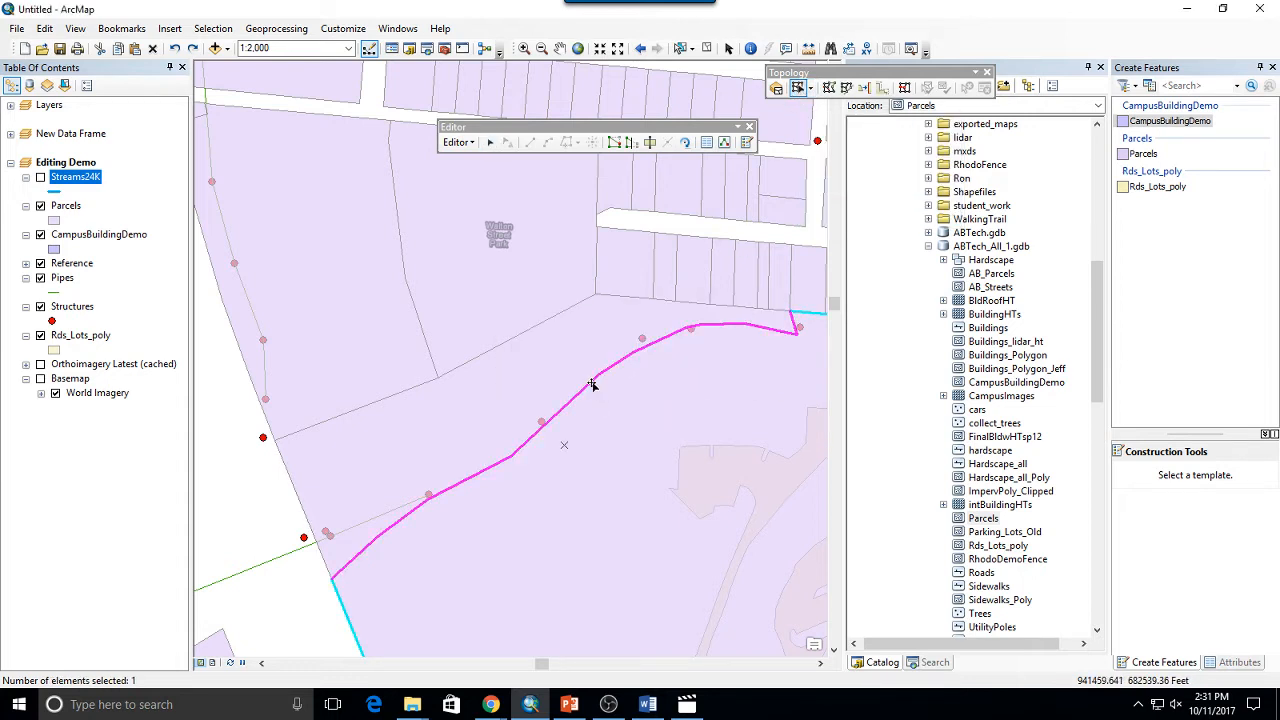
pyautogui.doubleClick(594, 386)
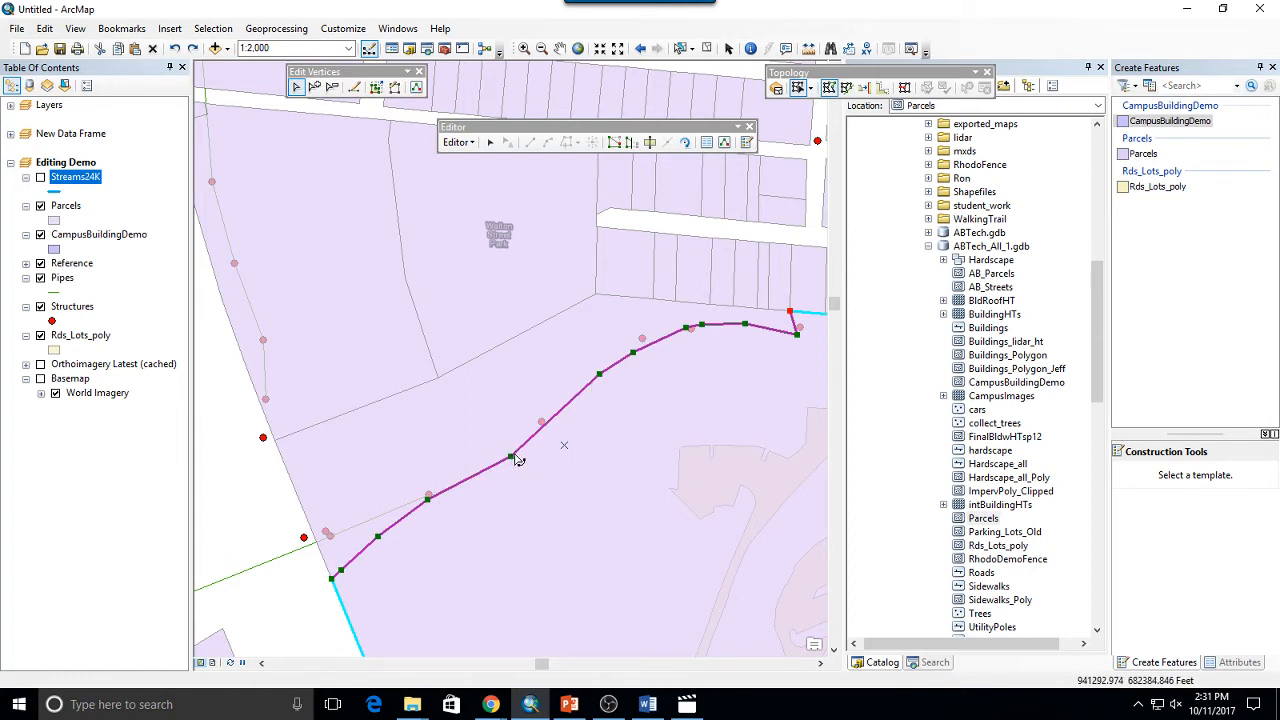
pyautogui.moveTo(510, 457); pyautogui.dragTo(511, 403)
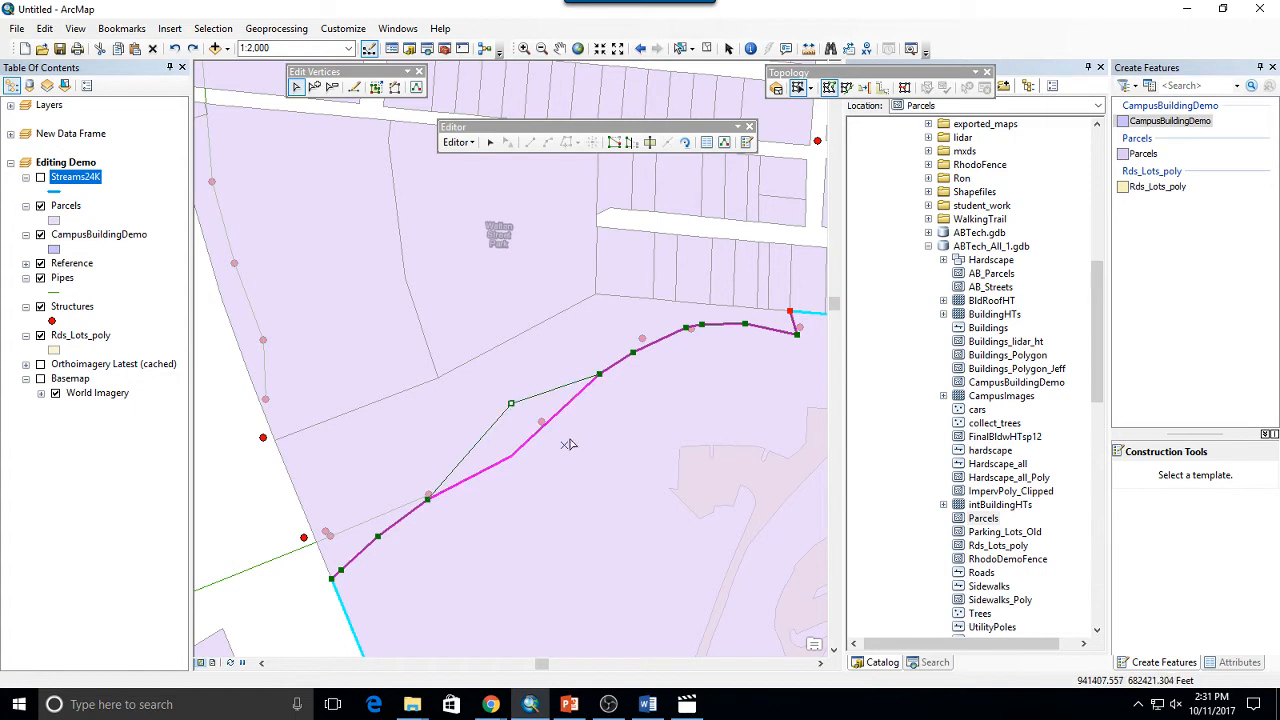
pyautogui.click(570, 443)
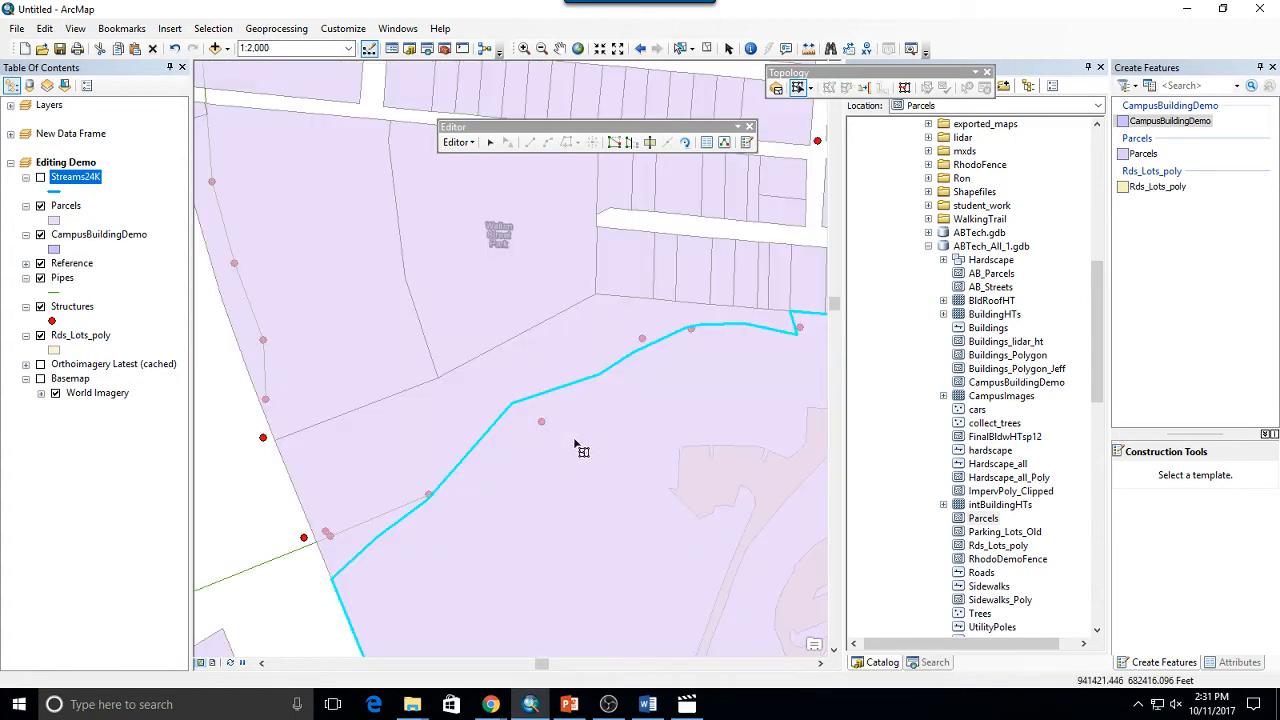
# Step: Move the next vertex northeast along the shared parcel edge slightly north with the Topology Edit tool
pyautogui.doubleClick(599, 377)
pyautogui.moveTo(600, 375); pyautogui.dragTo(597, 346)
pyautogui.click(684, 457)
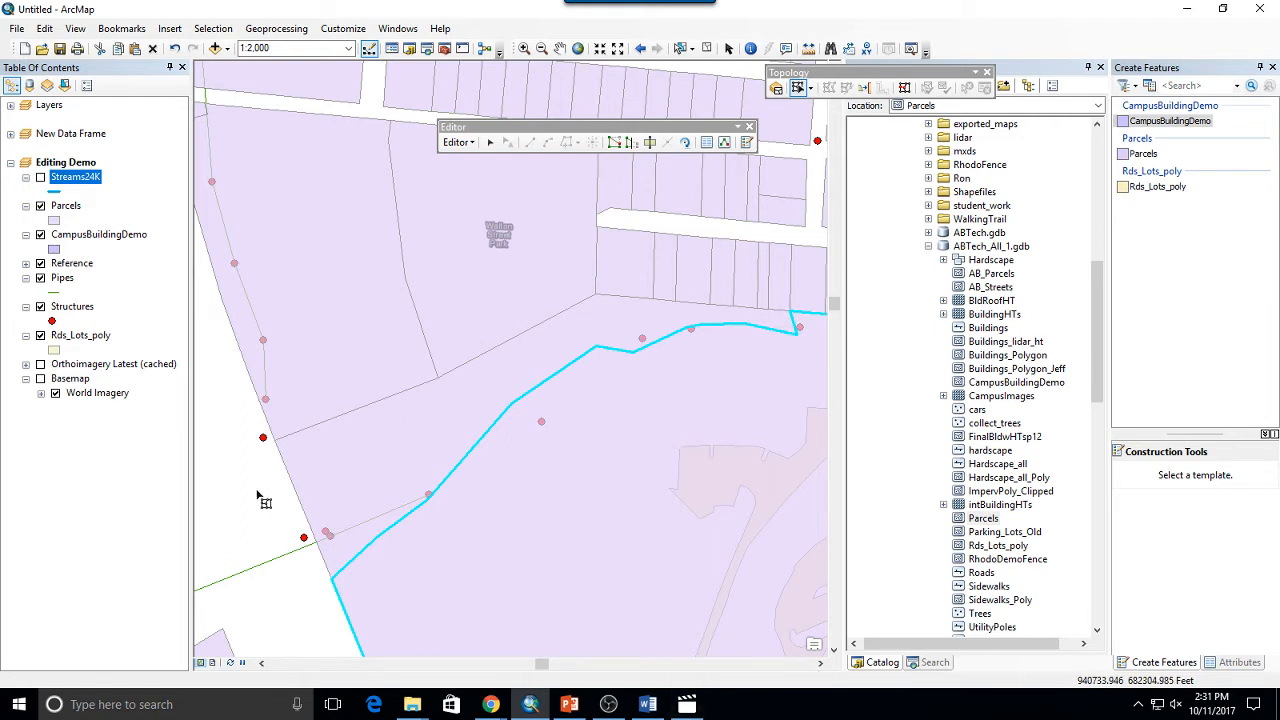
# Step: Stop editing and discard the unsaved parcel edits
pyautogui.click(458, 142)
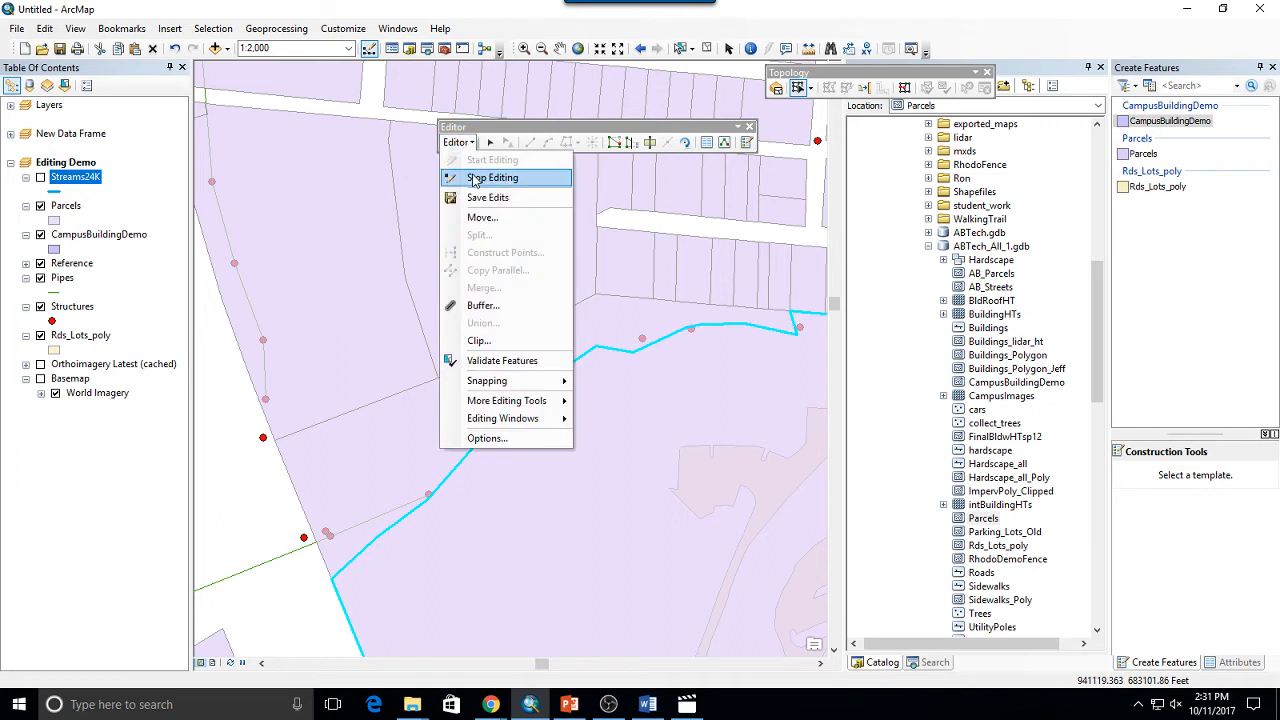
pyautogui.click(474, 178)
pyautogui.click(648, 404)
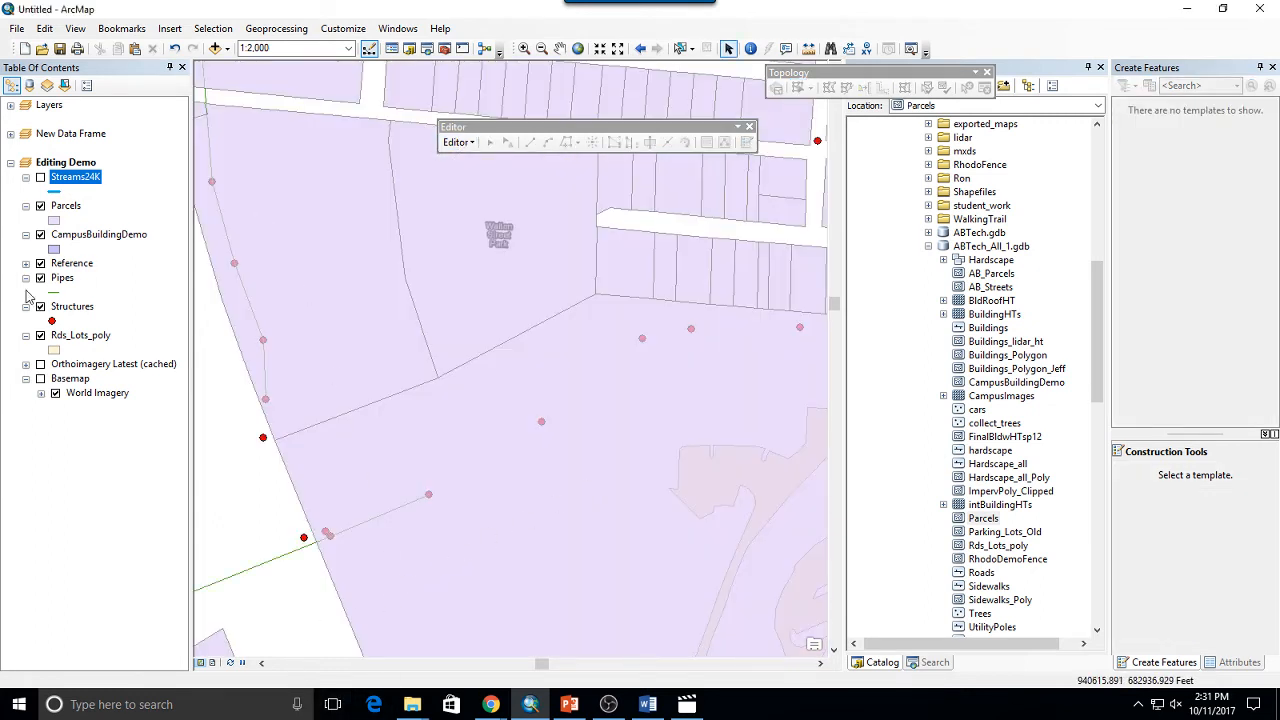
# Step: Start an edit session from the Structures layer
pyautogui.rightClick(63, 311)
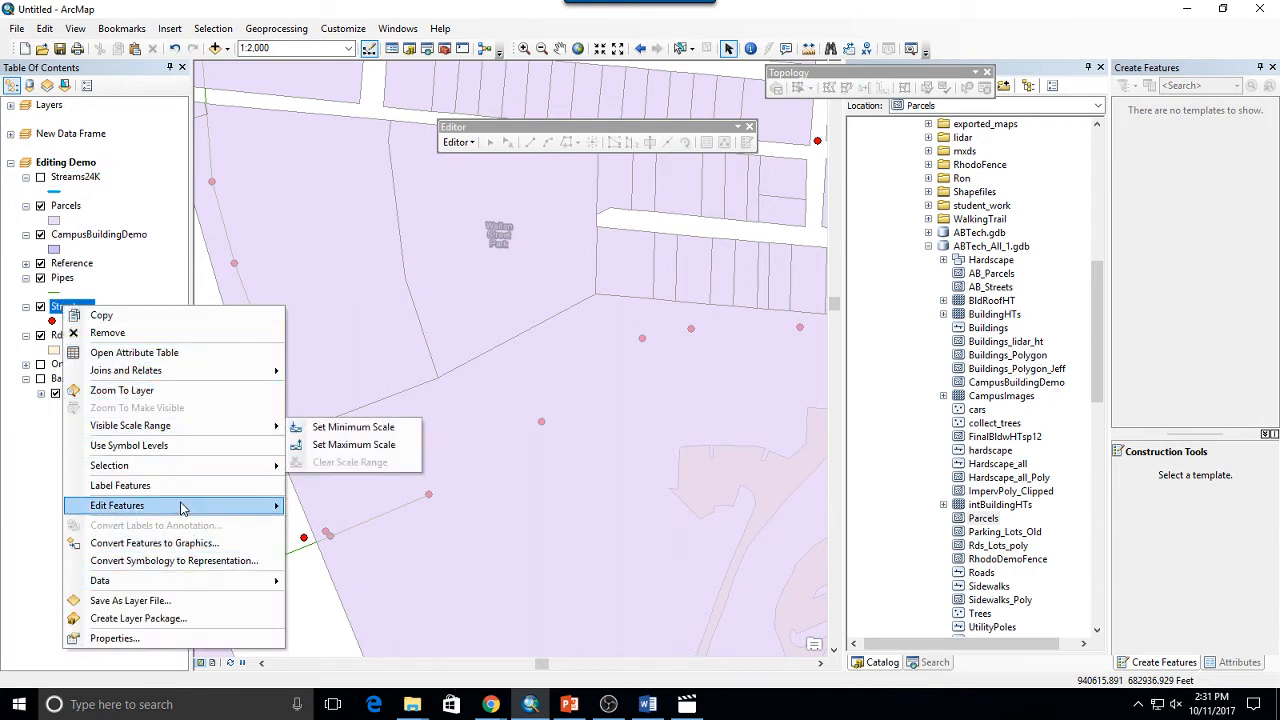
pyautogui.moveTo(185, 510)
pyautogui.click(323, 507)
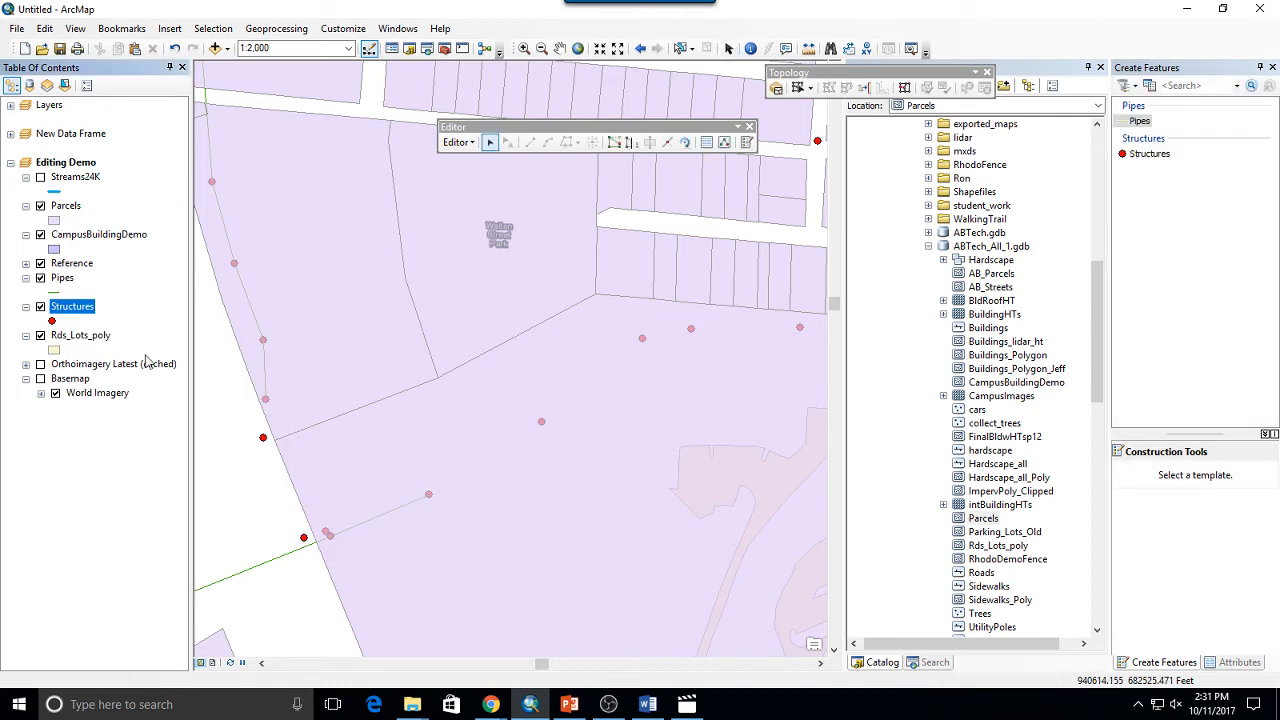
# Step: Turn off the CampusBuildingDemo and Parcels layers, keeping the northwestern pipes and structures in view
pyautogui.scroll(-1, 503, 406)
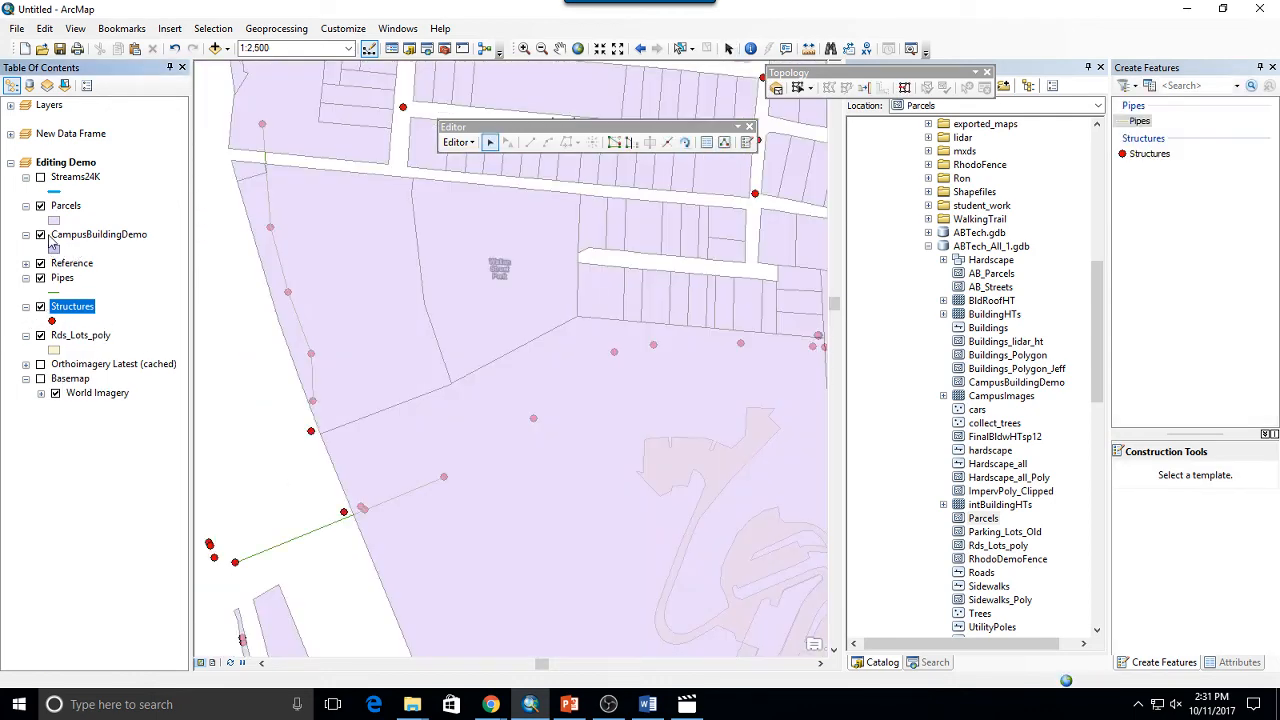
pyautogui.keyDown('ctrl'); pyautogui.click(46, 238); pyautogui.keyUp('ctrl')
pyautogui.click(40, 234)
pyautogui.click(40, 205)
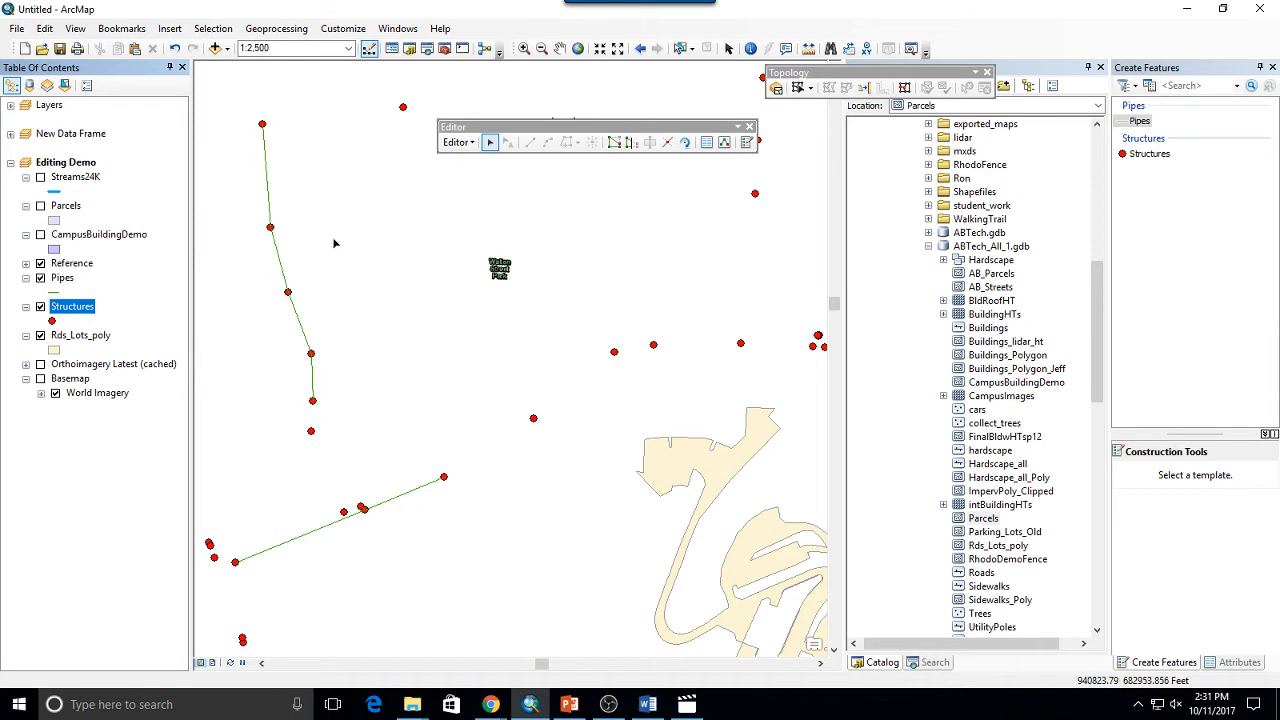
pyautogui.moveTo(357, 306); pyautogui.dragTo(505, 475)
pyautogui.scroll(2, 442, 483)
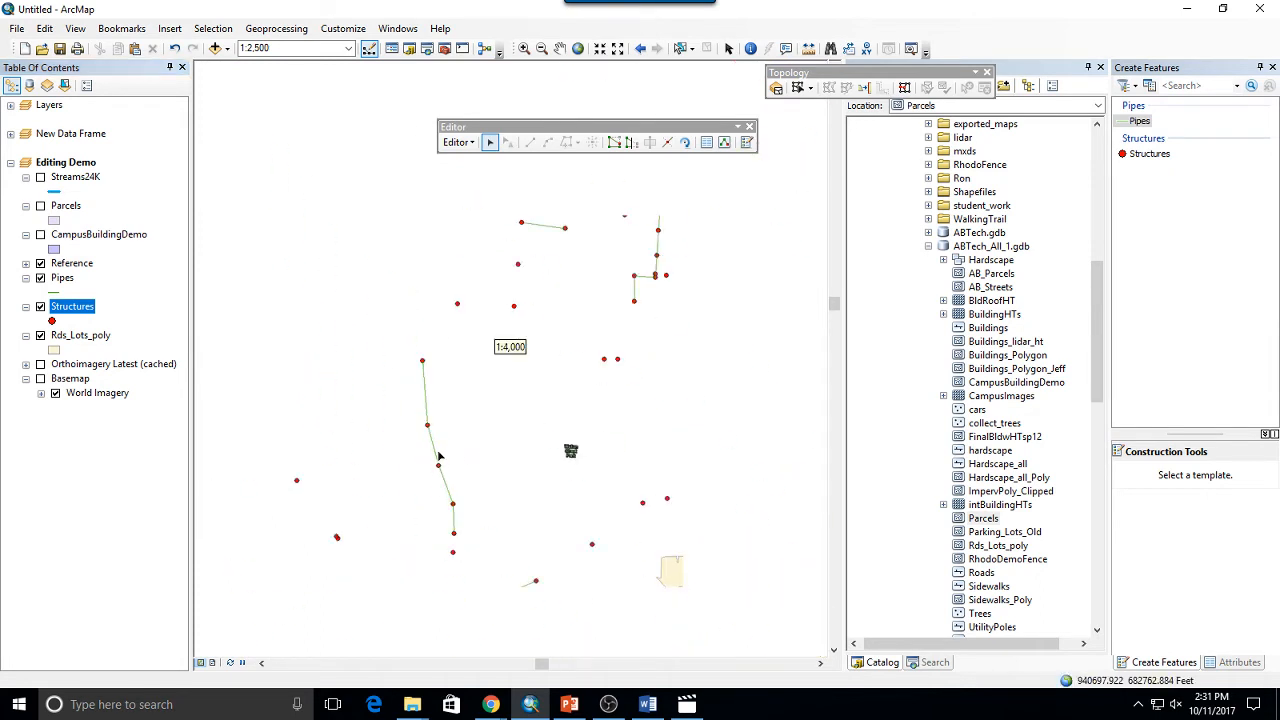
# Step: Select the connected pipe segments west of Walton Street Park one at a time to check that each is a separate feature
pyautogui.click(425, 407)
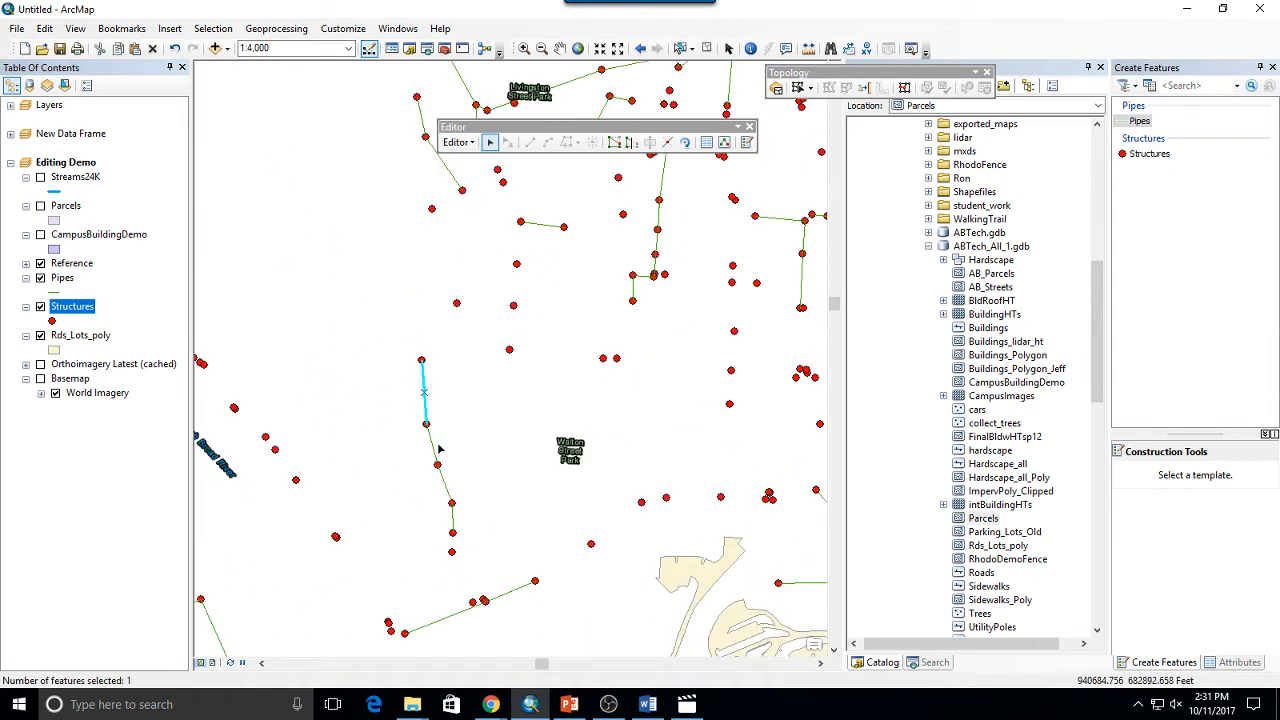
pyautogui.click(433, 452)
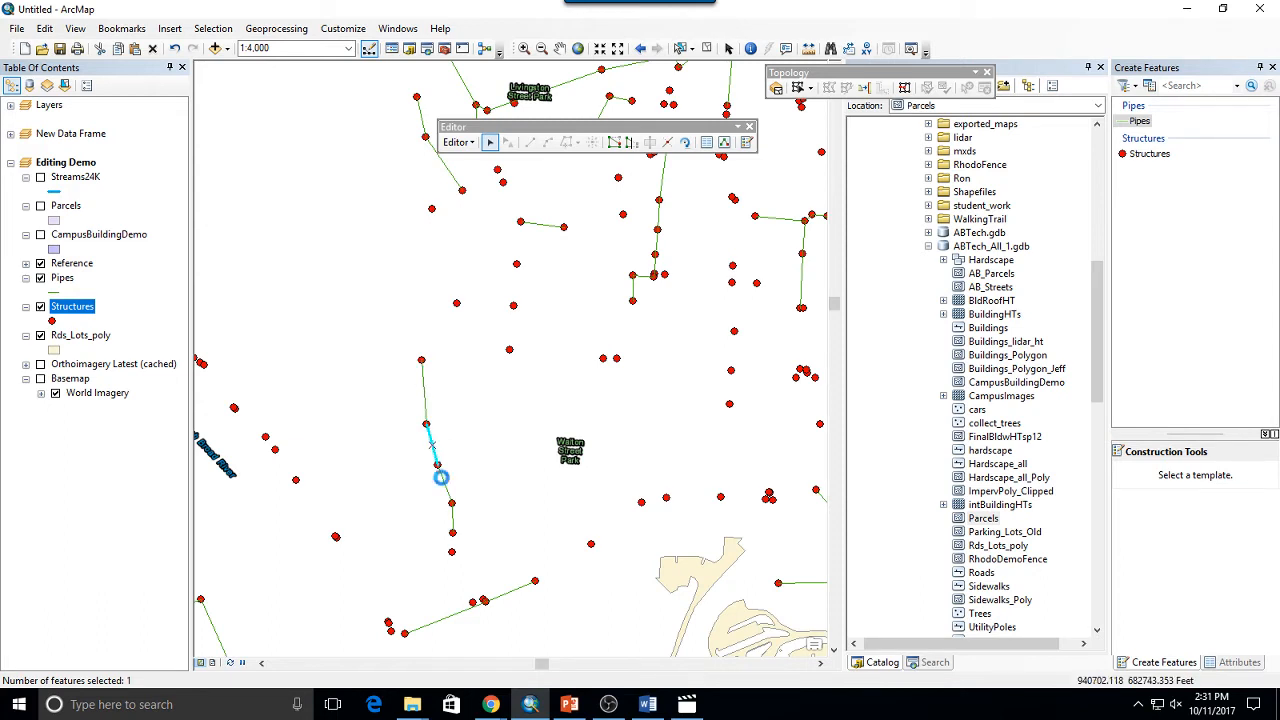
pyautogui.click(446, 484)
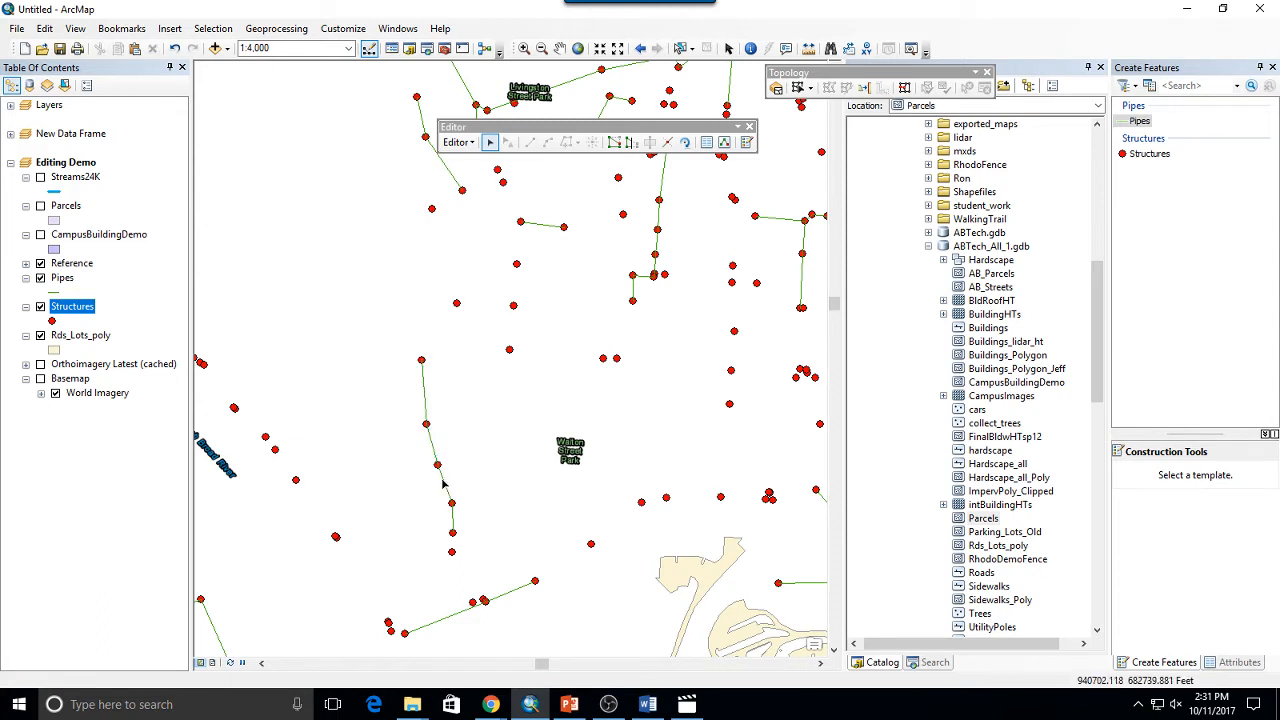
pyautogui.click(446, 485)
pyautogui.click(424, 407)
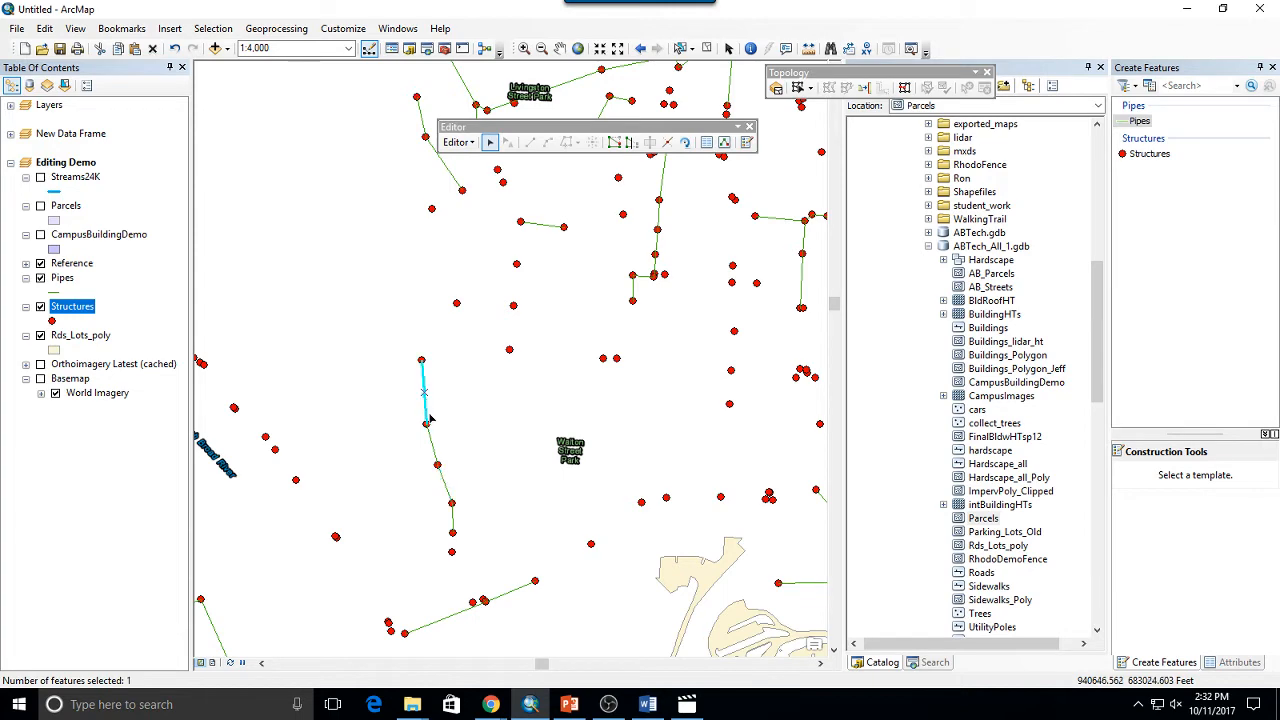
pyautogui.scroll(3, 440, 400)
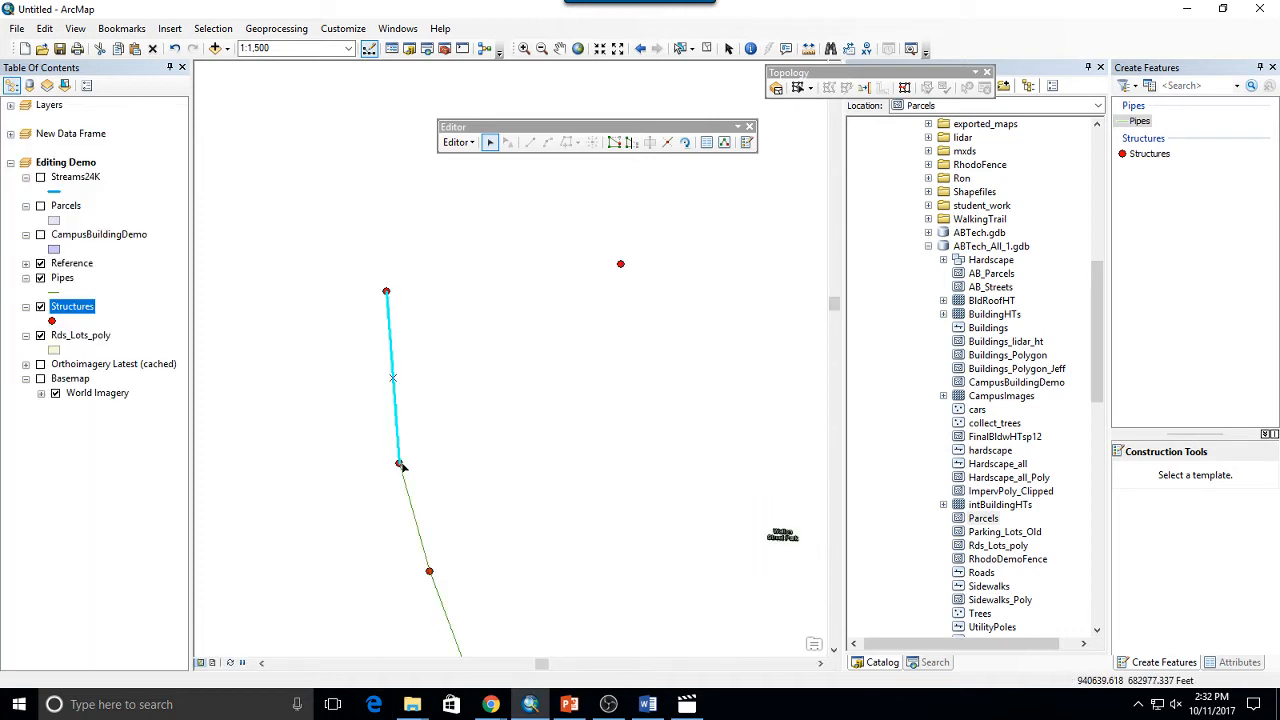
# Step: Try to select the structure at the joint between the line's two uppermost pipes
pyautogui.click(400, 466)
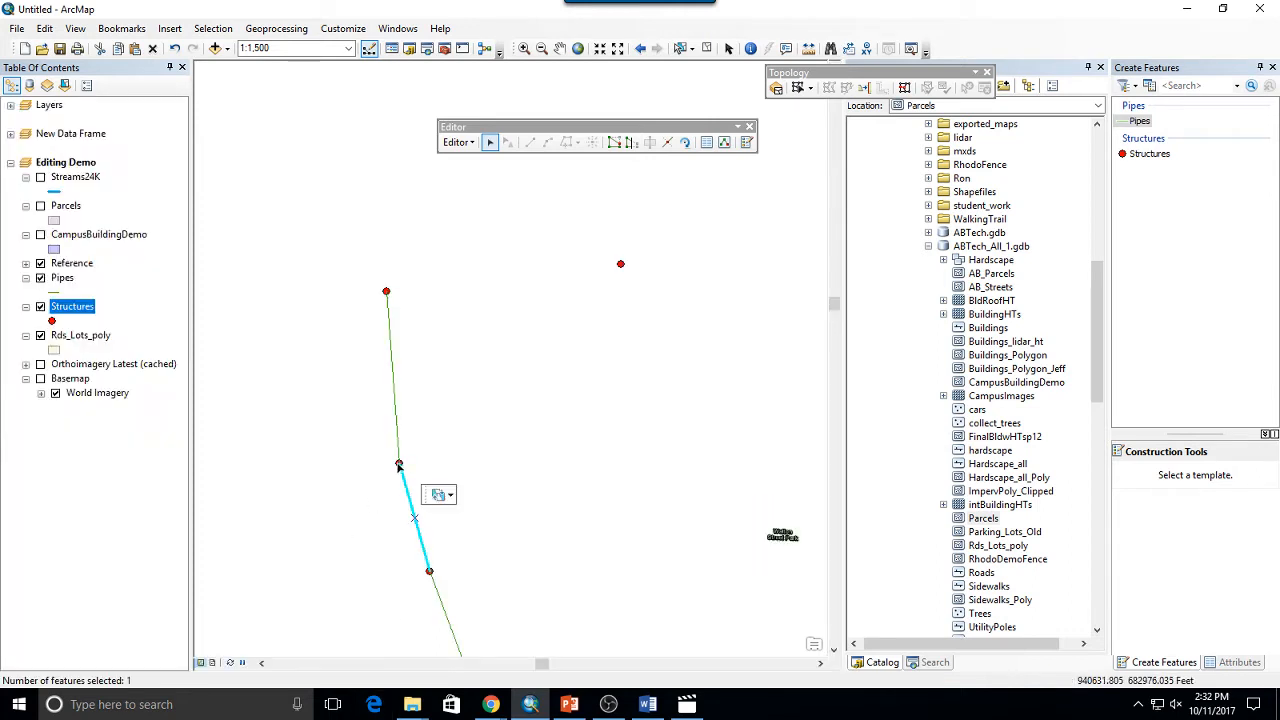
pyautogui.click(398, 466)
pyautogui.click(400, 466)
pyautogui.moveTo(399, 465); pyautogui.dragTo(400, 466)
pyautogui.click(414, 451)
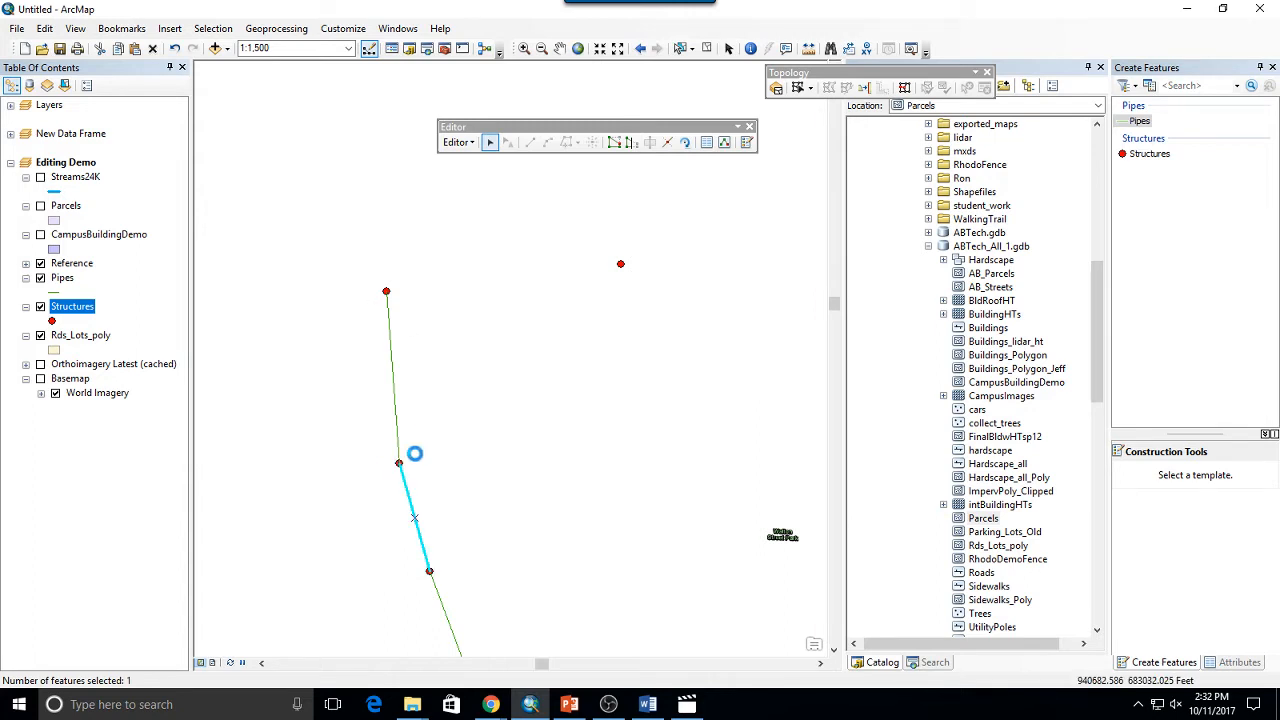
pyautogui.click(400, 465)
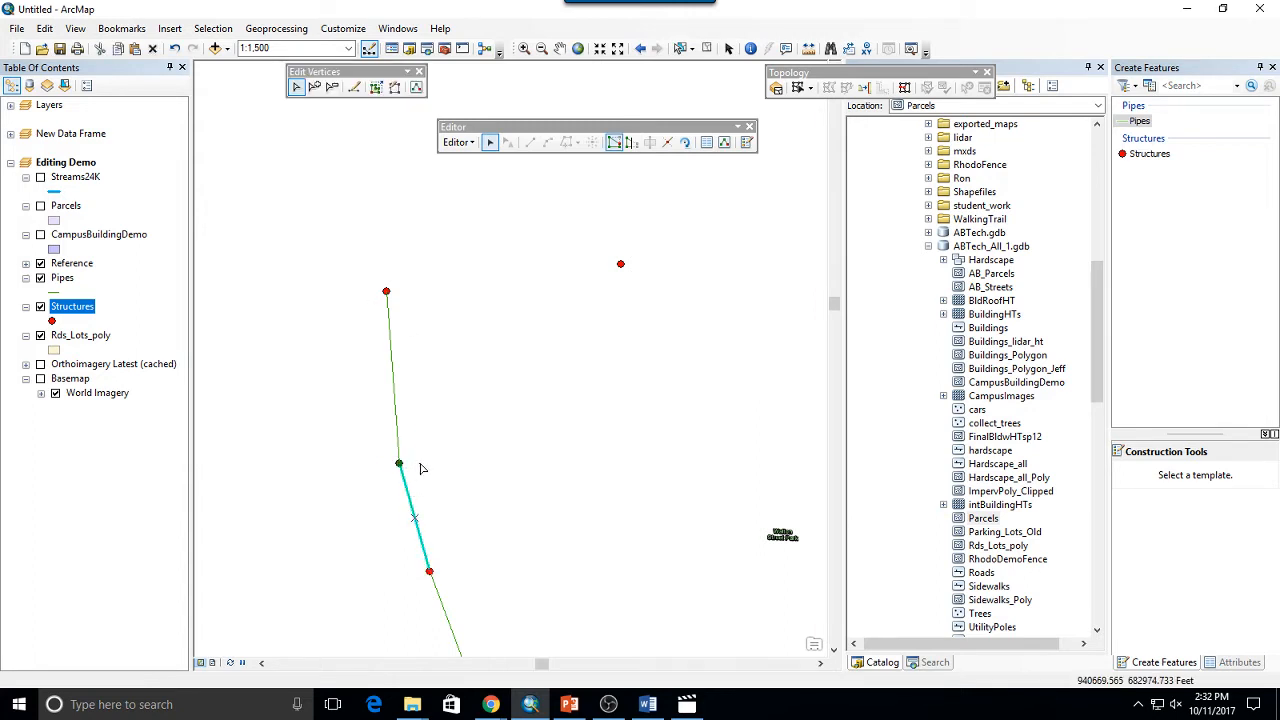
pyautogui.click(420, 468)
# Step: Place the Structures layer above Pipes, and move the structure at the two uppermost pipes' joint a short distance east
pyautogui.moveTo(66, 314); pyautogui.dragTo(64, 272)
pyautogui.doubleClick(400, 465)
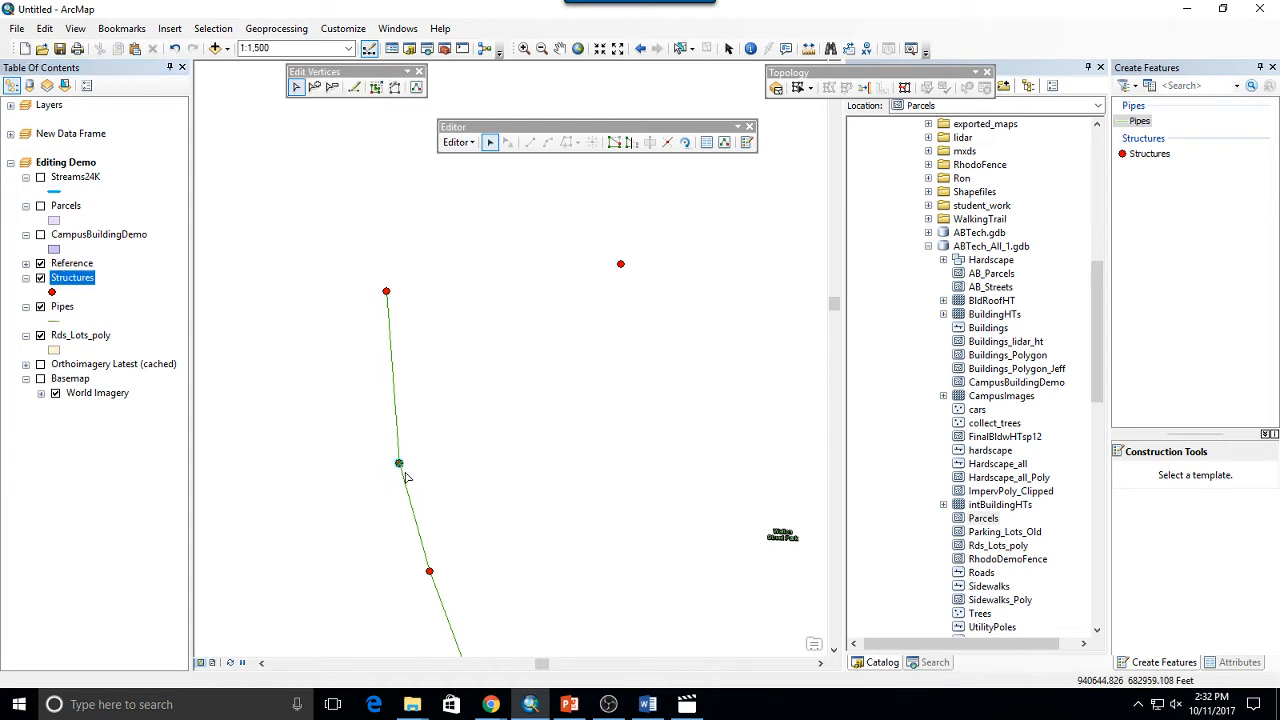
pyautogui.rightClick(400, 464)
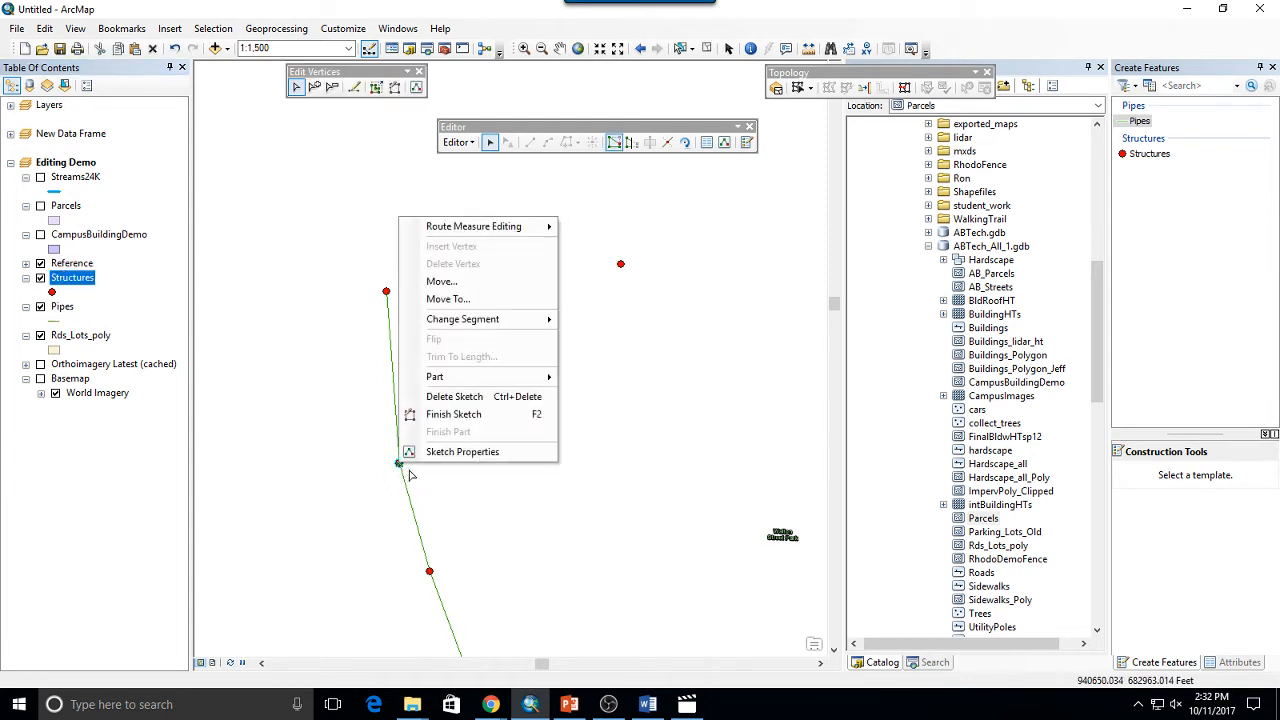
pyautogui.click(462, 282)
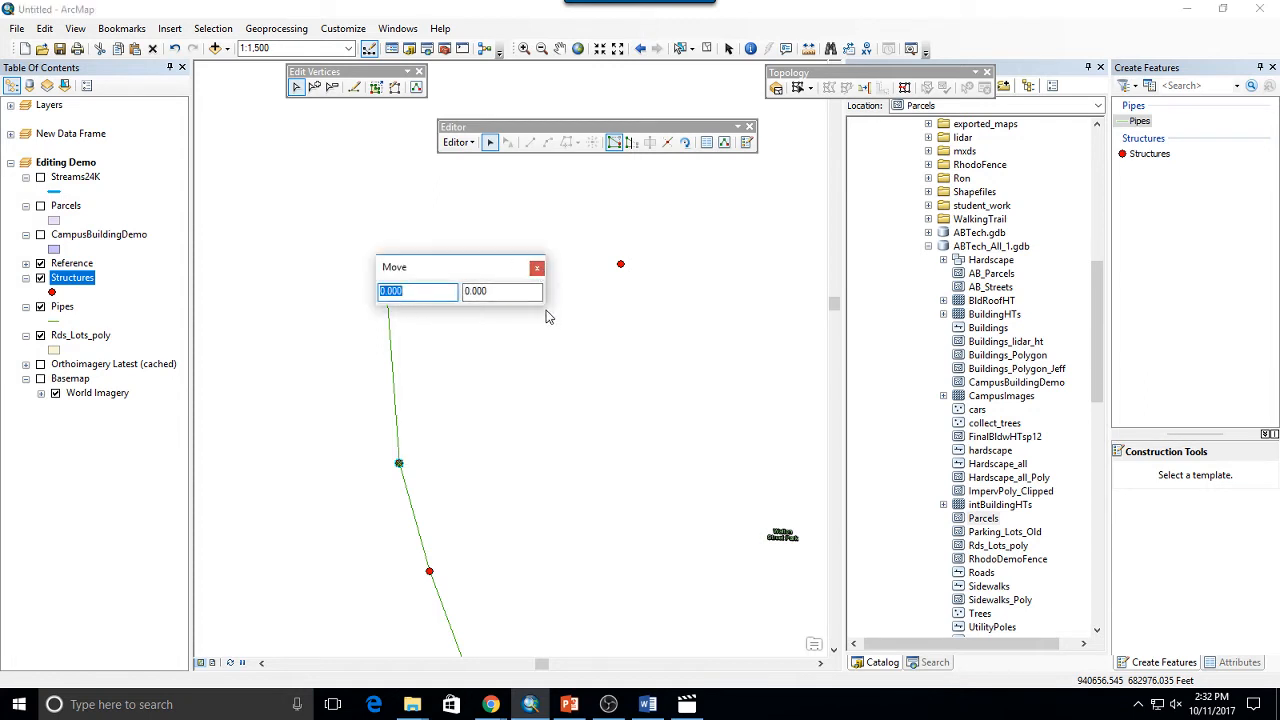
pyautogui.click(537, 268)
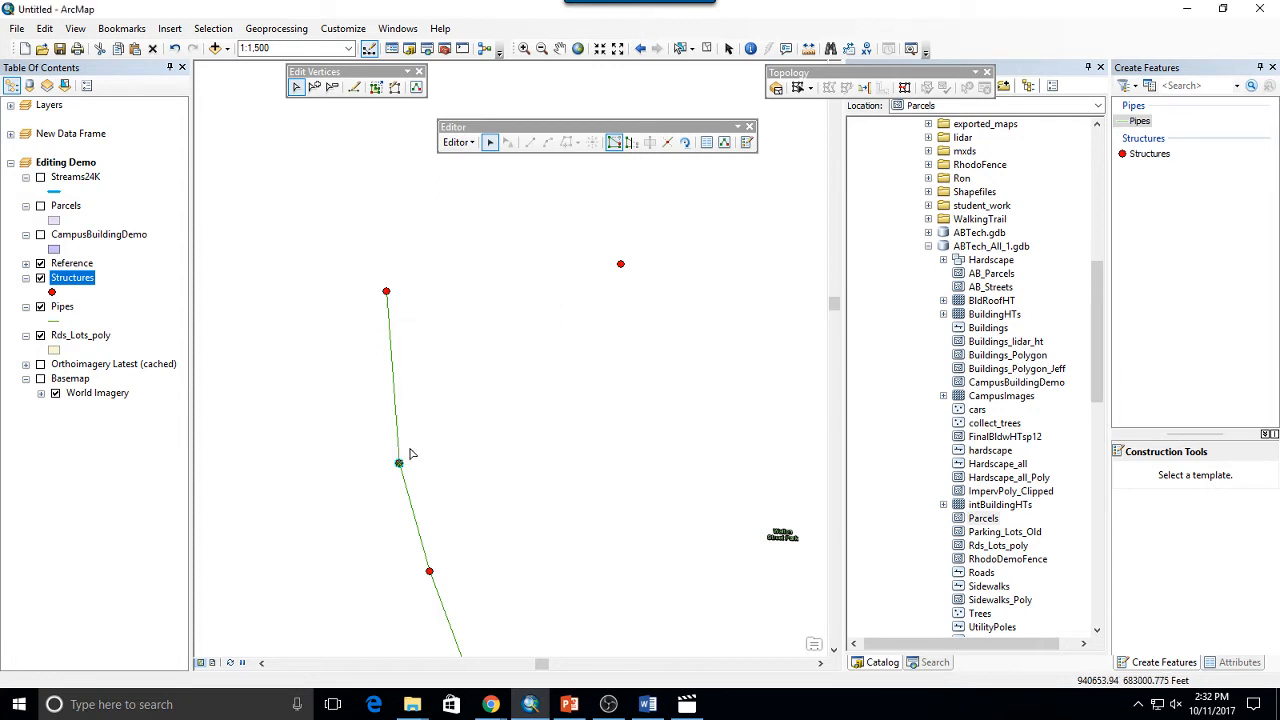
pyautogui.click(480, 446)
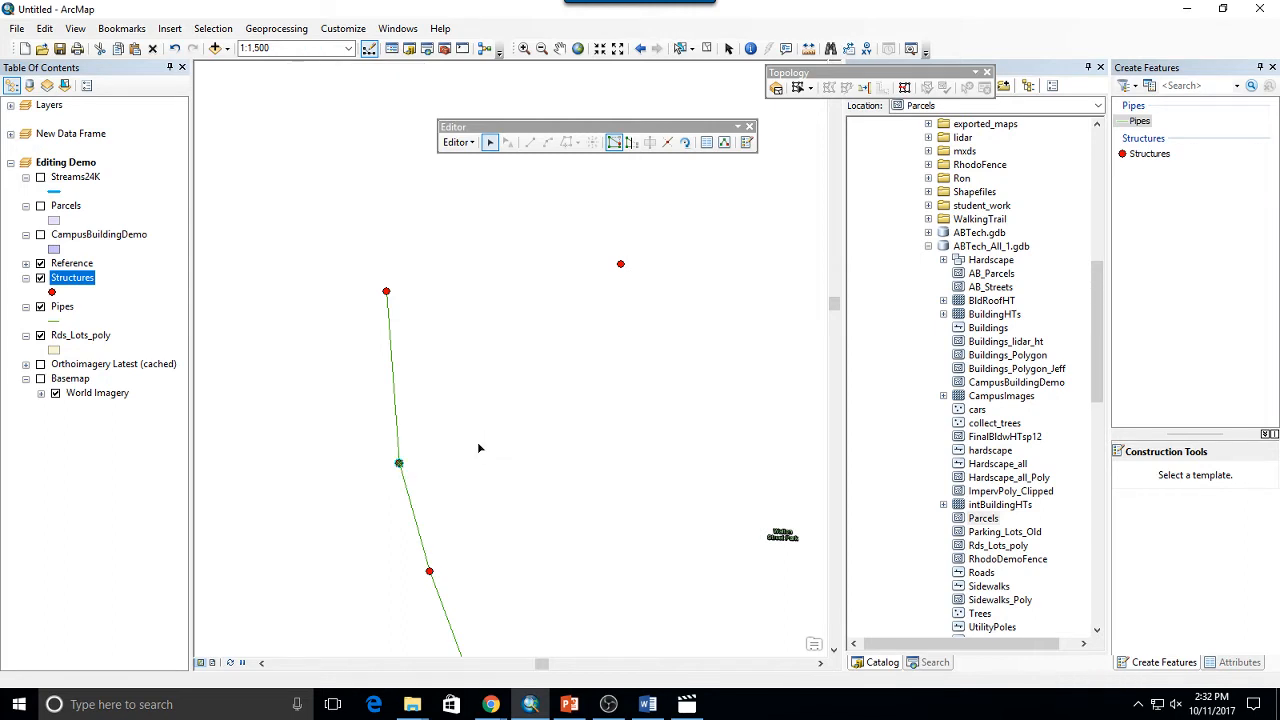
pyautogui.click(399, 465)
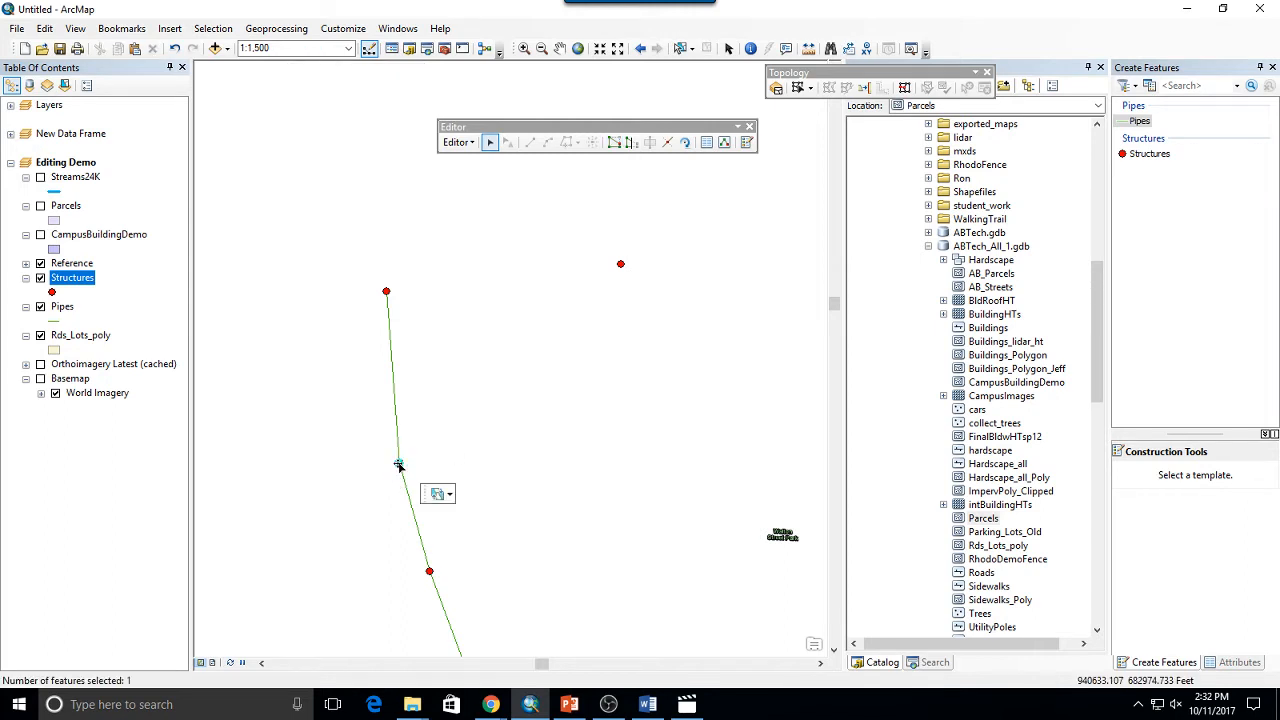
pyautogui.moveTo(399, 465); pyautogui.dragTo(445, 453)
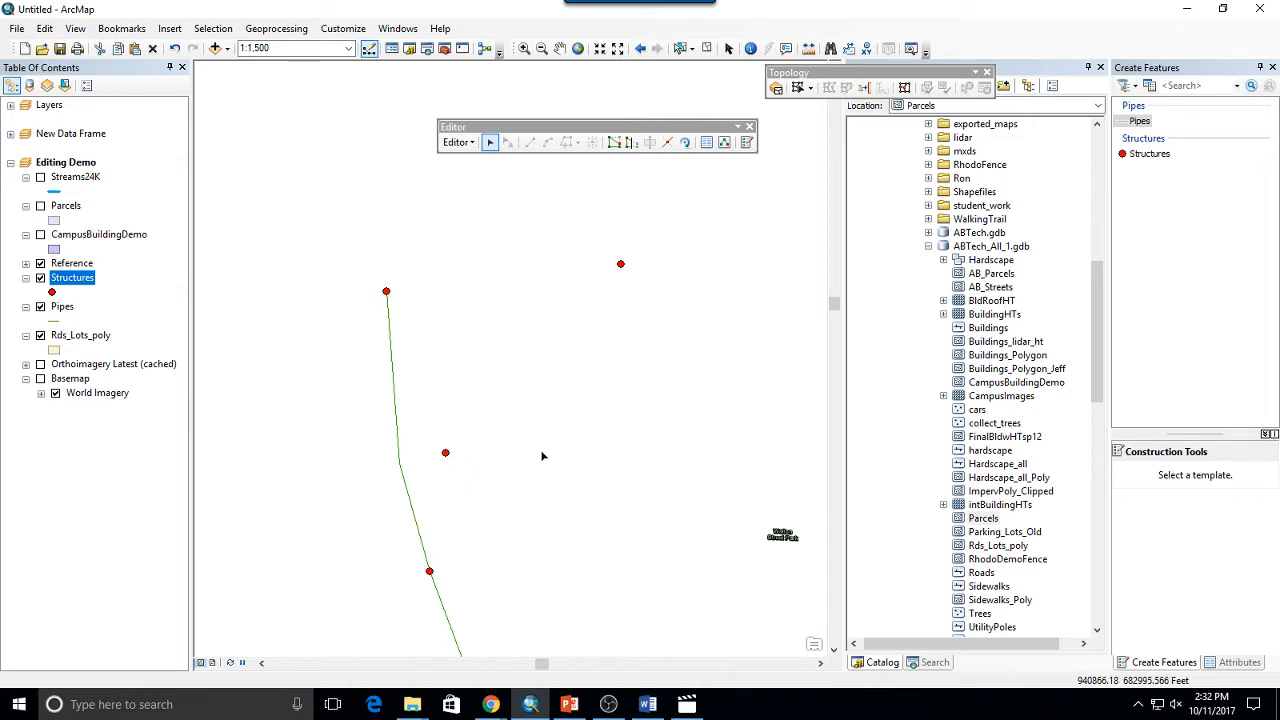
pyautogui.click(483, 531)
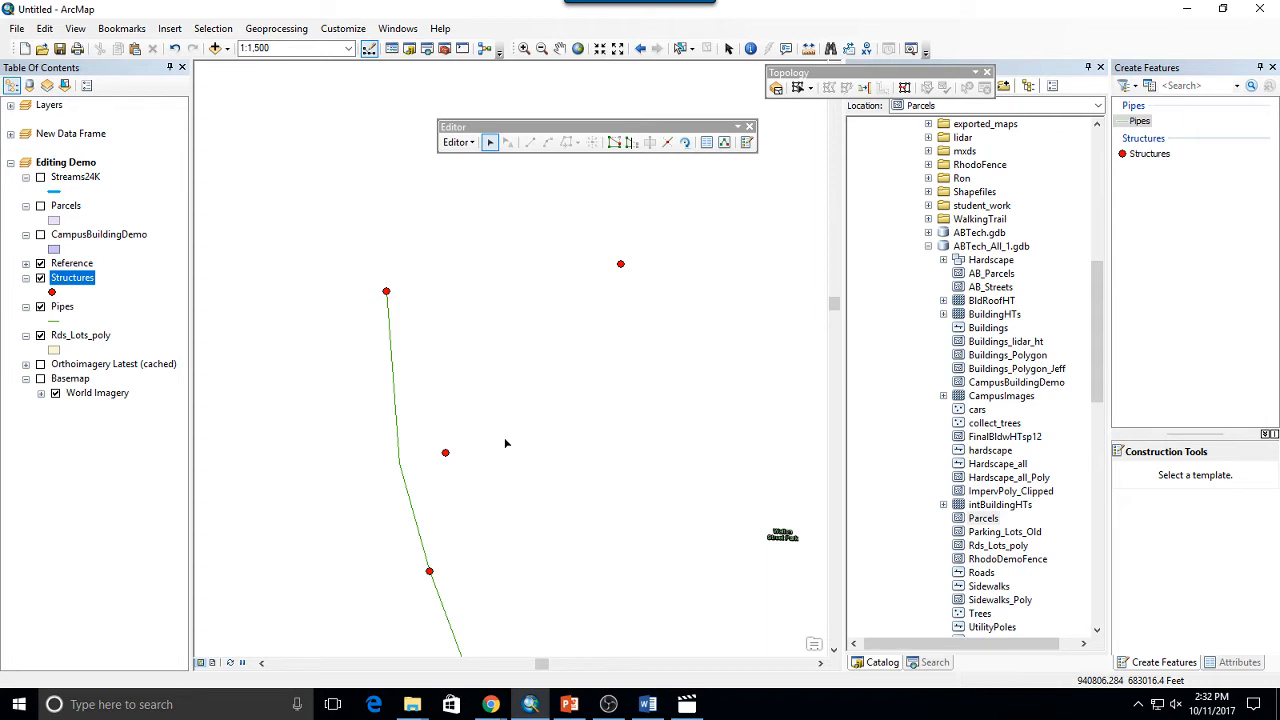
# Step: Move the lower end vertex of the uppermost pipe onto the relocated structure
pyautogui.doubleClick(394, 371)
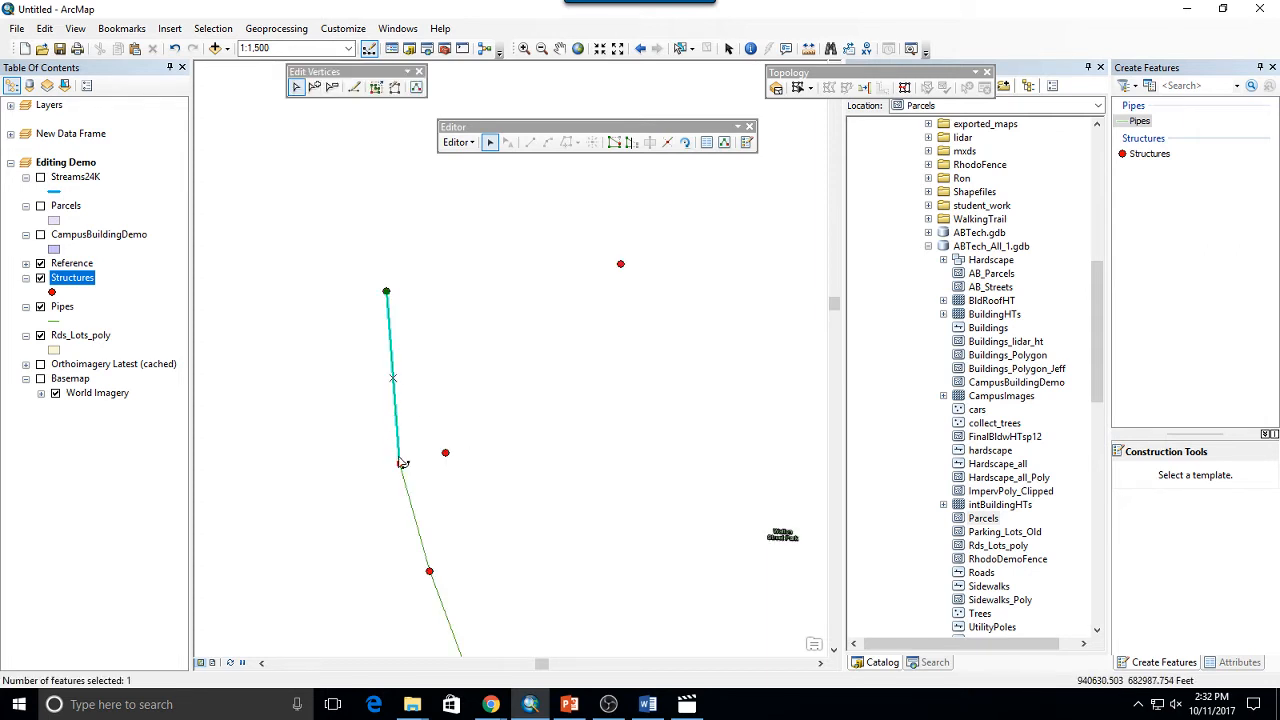
pyautogui.moveTo(400, 462); pyautogui.dragTo(445, 452)
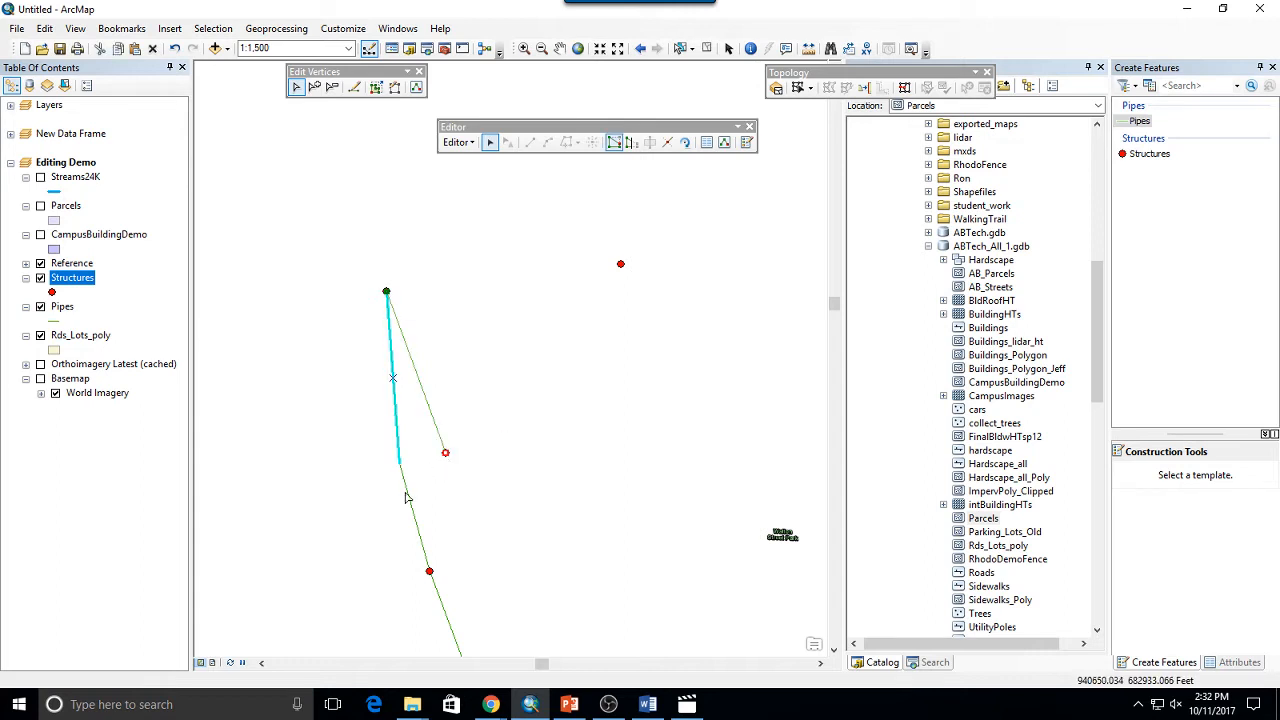
pyautogui.doubleClick(409, 499)
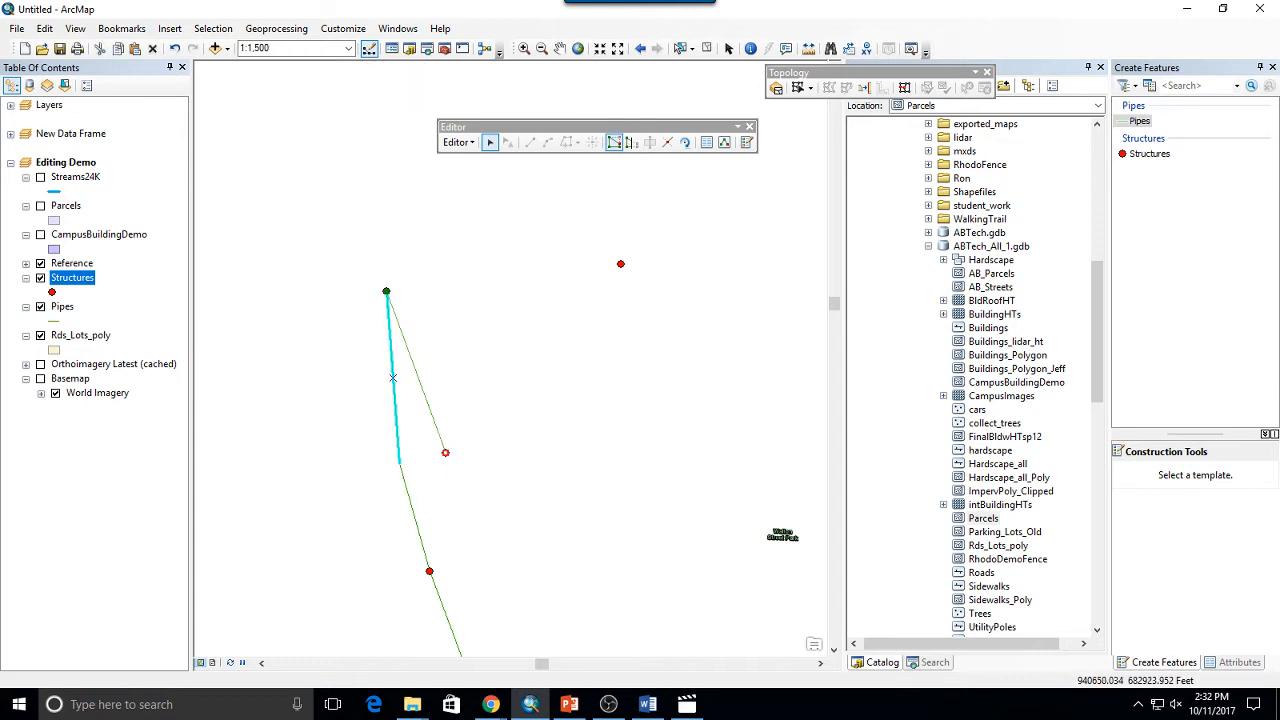
# Step: Move the upper end vertex of the second pipe onto the relocated structure and finish the sketch
pyautogui.click(404, 466)
pyautogui.click(402, 471)
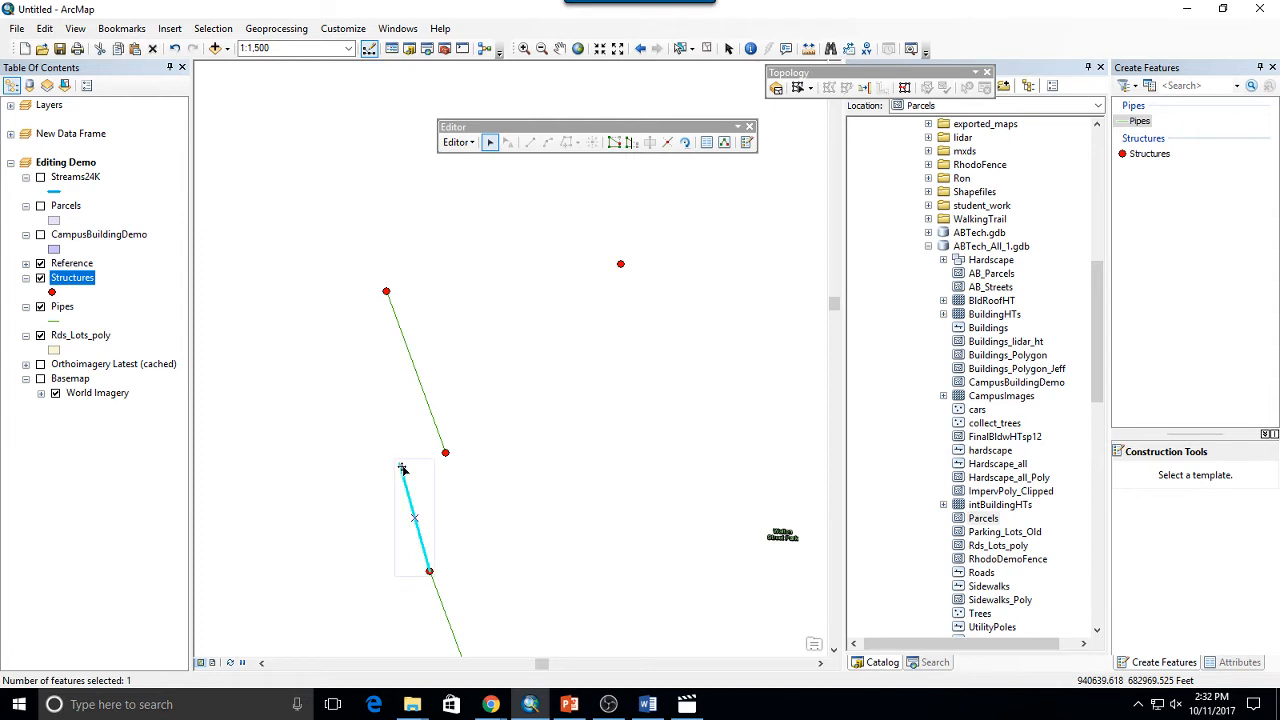
pyautogui.doubleClick(402, 471)
pyautogui.moveTo(399, 465); pyautogui.dragTo(445, 452)
pyautogui.click(489, 416)
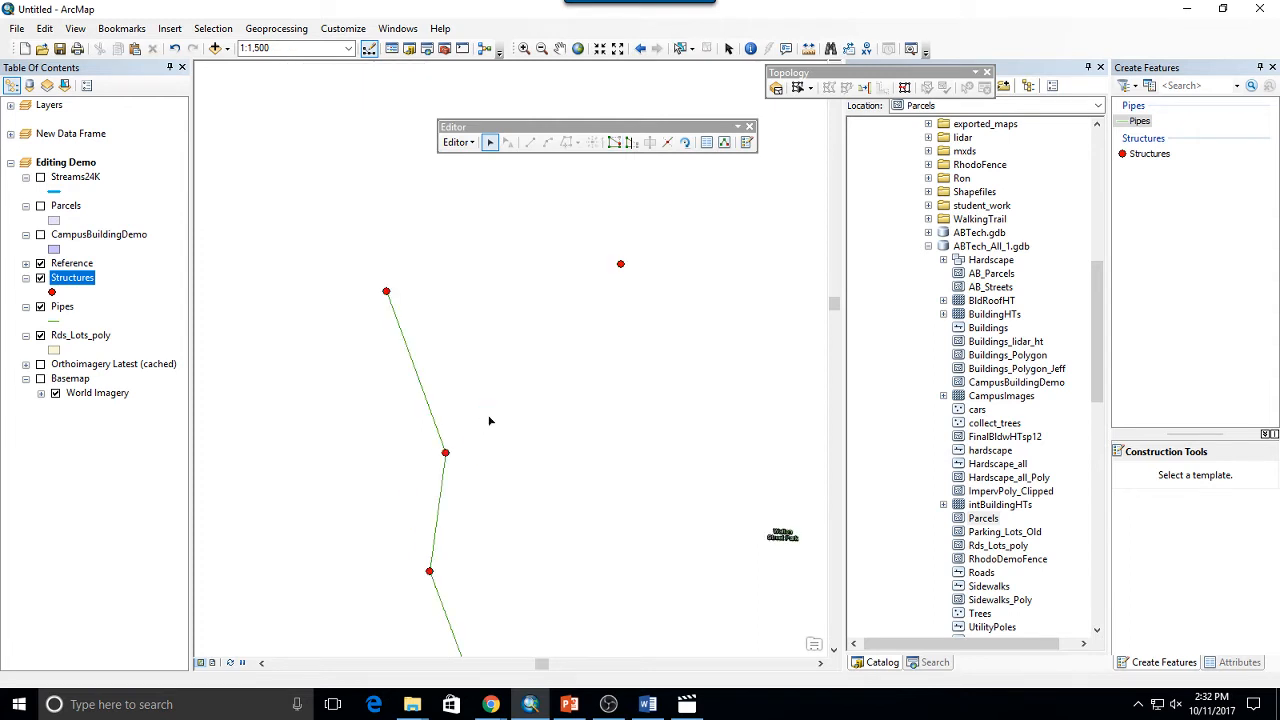
# Step: Set up a map topology with the Structures and Pipes layers participating
pyautogui.click(777, 90)
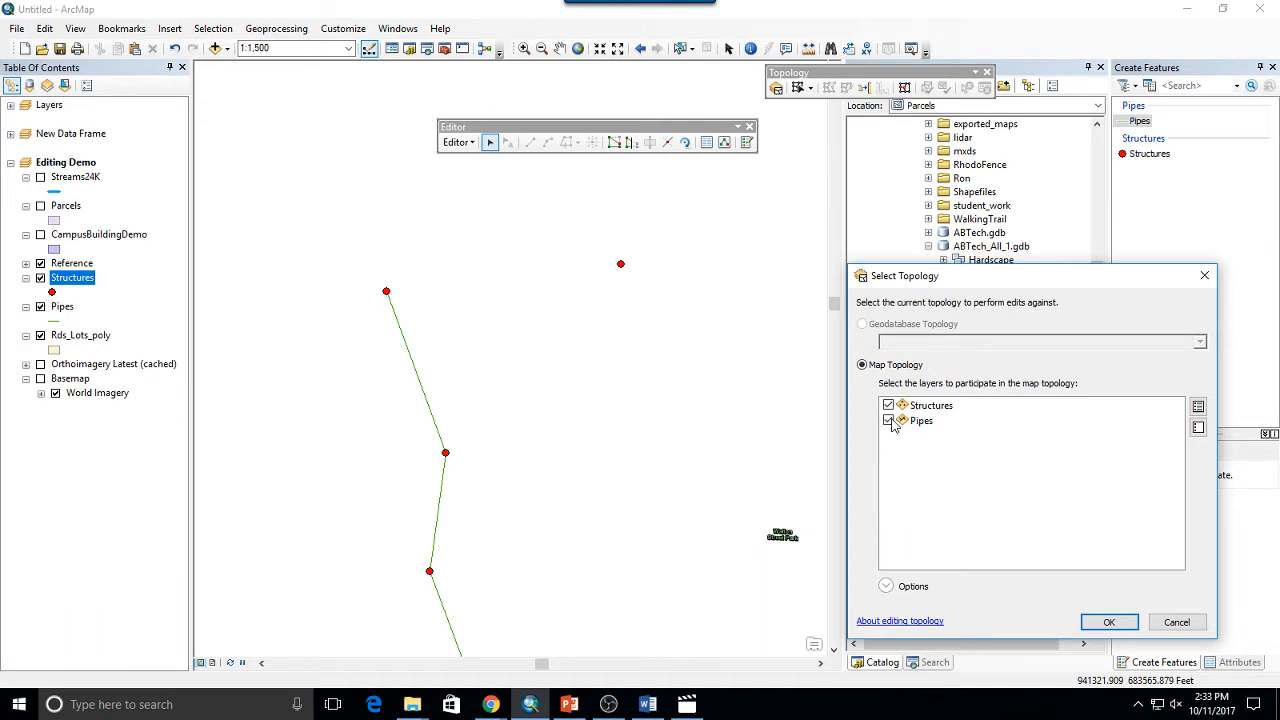
pyautogui.click(886, 586)
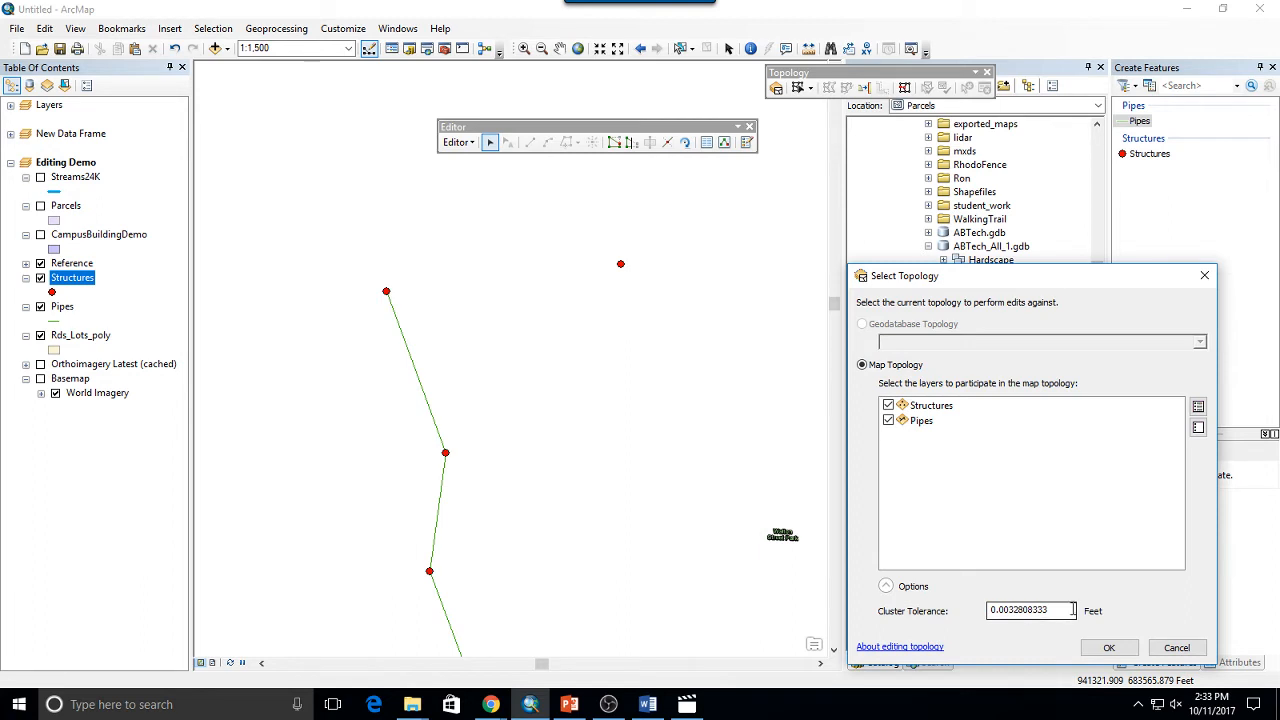
pyautogui.click(1107, 647)
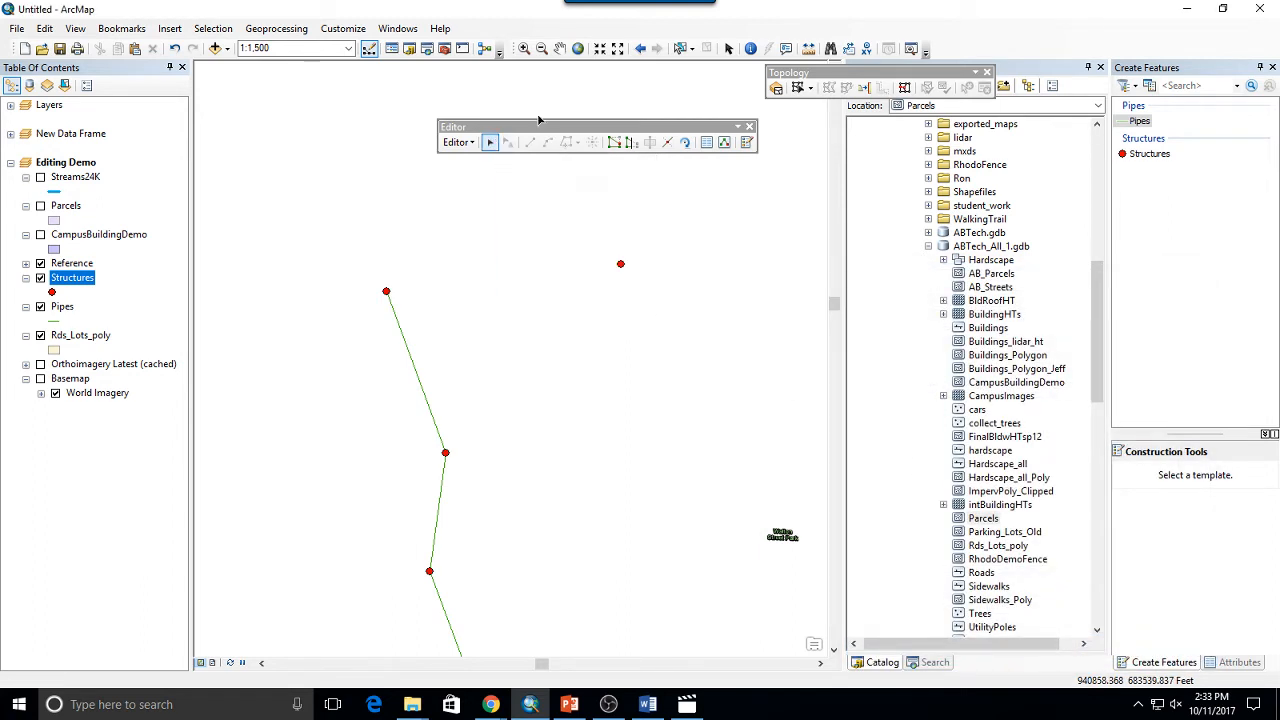
# Step: Move the node shared by the structure and the two uppermost pipes well to the west-northwest with the Topology Edit tool
pyautogui.click(797, 87)
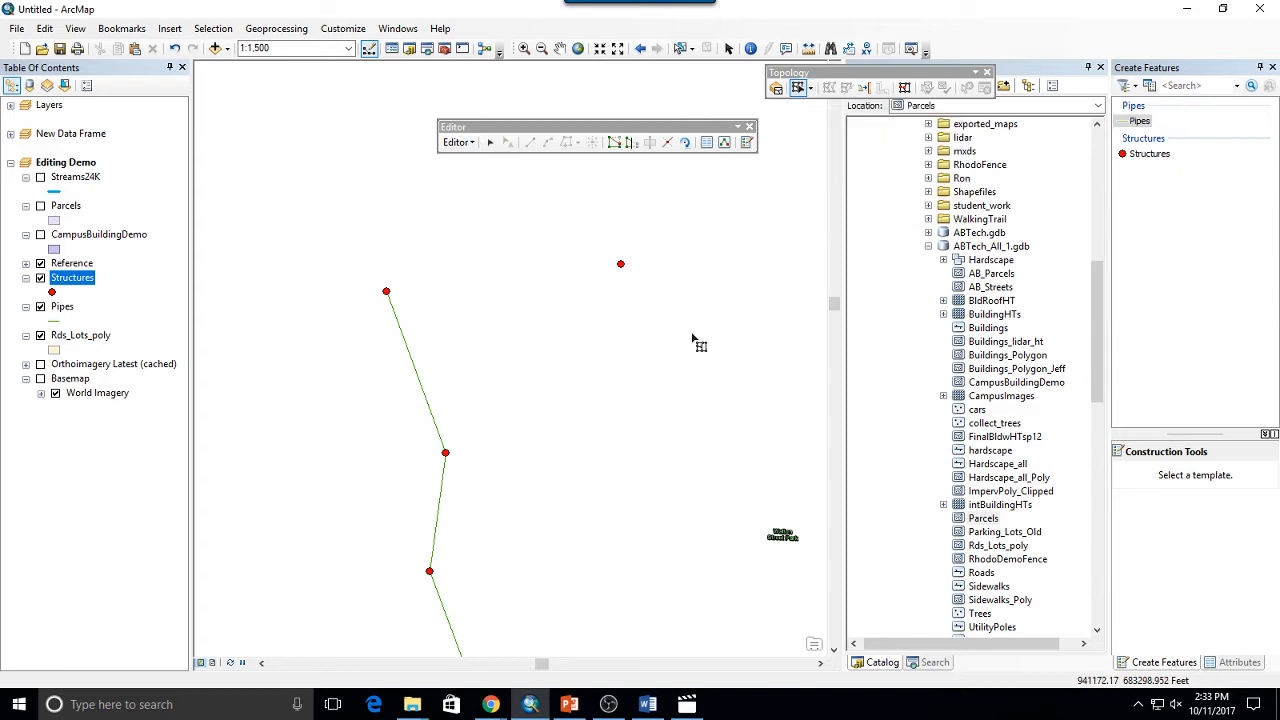
pyautogui.click(446, 455)
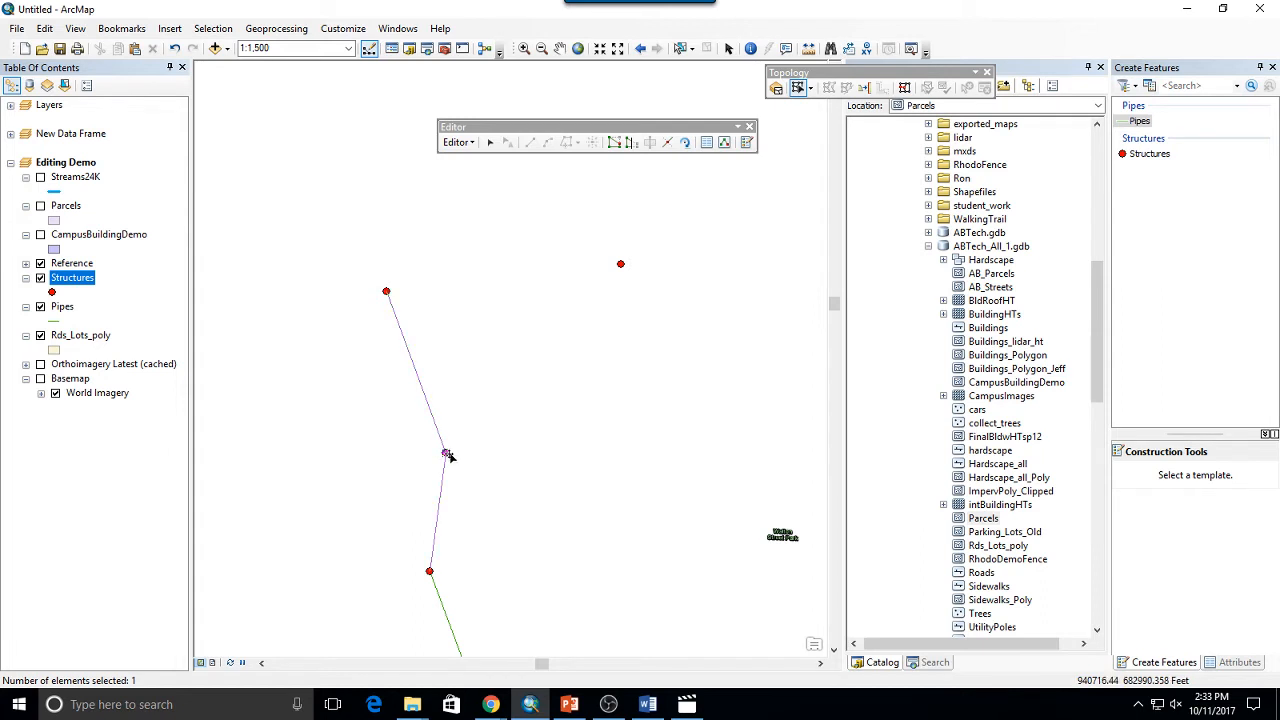
pyautogui.moveTo(445, 453); pyautogui.dragTo(269, 386)
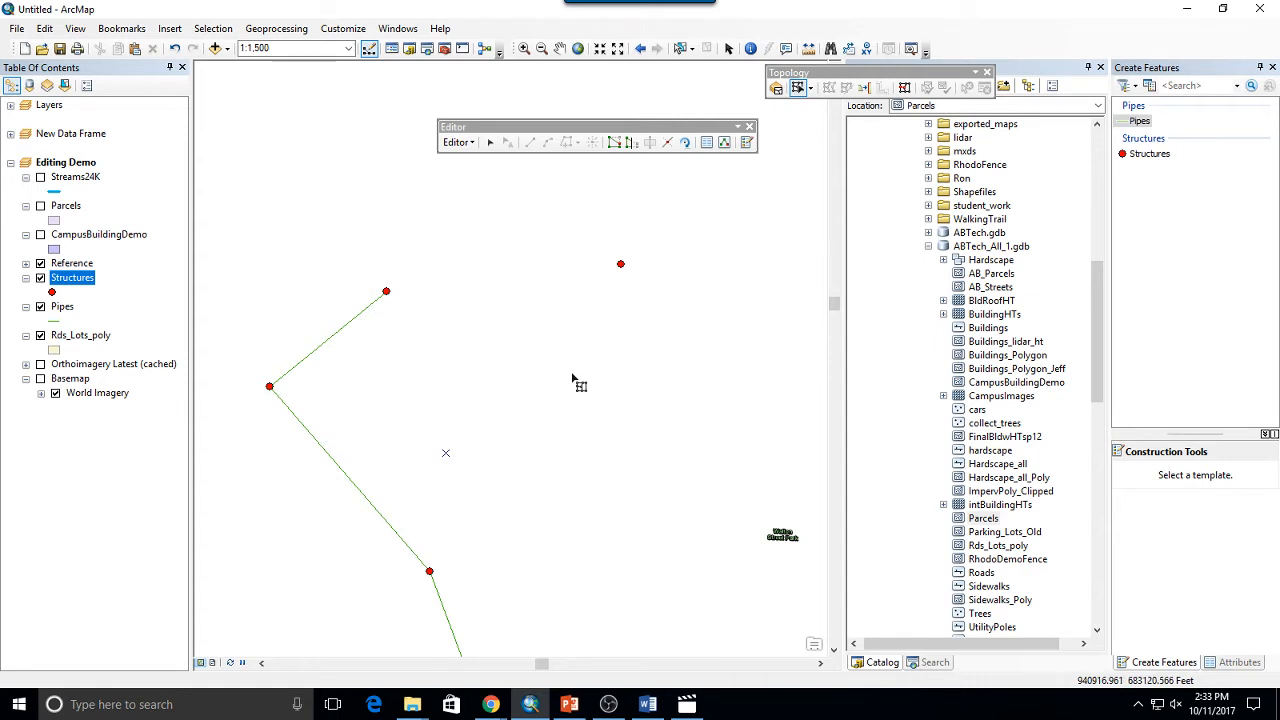
# Step: Select the uppermost pipe as a topology edge and as a regular feature, clearing each selection
pyautogui.doubleClick(357, 321)
pyautogui.click(355, 330)
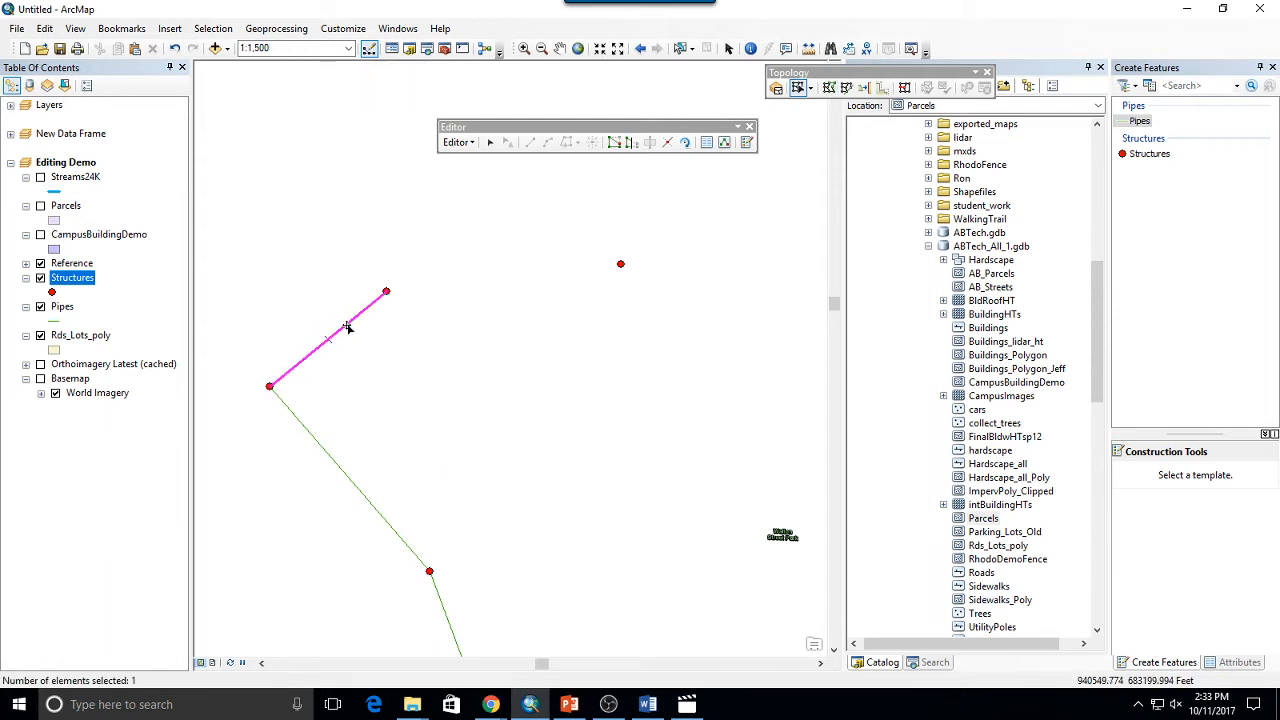
pyautogui.click(345, 325)
pyautogui.click(605, 196)
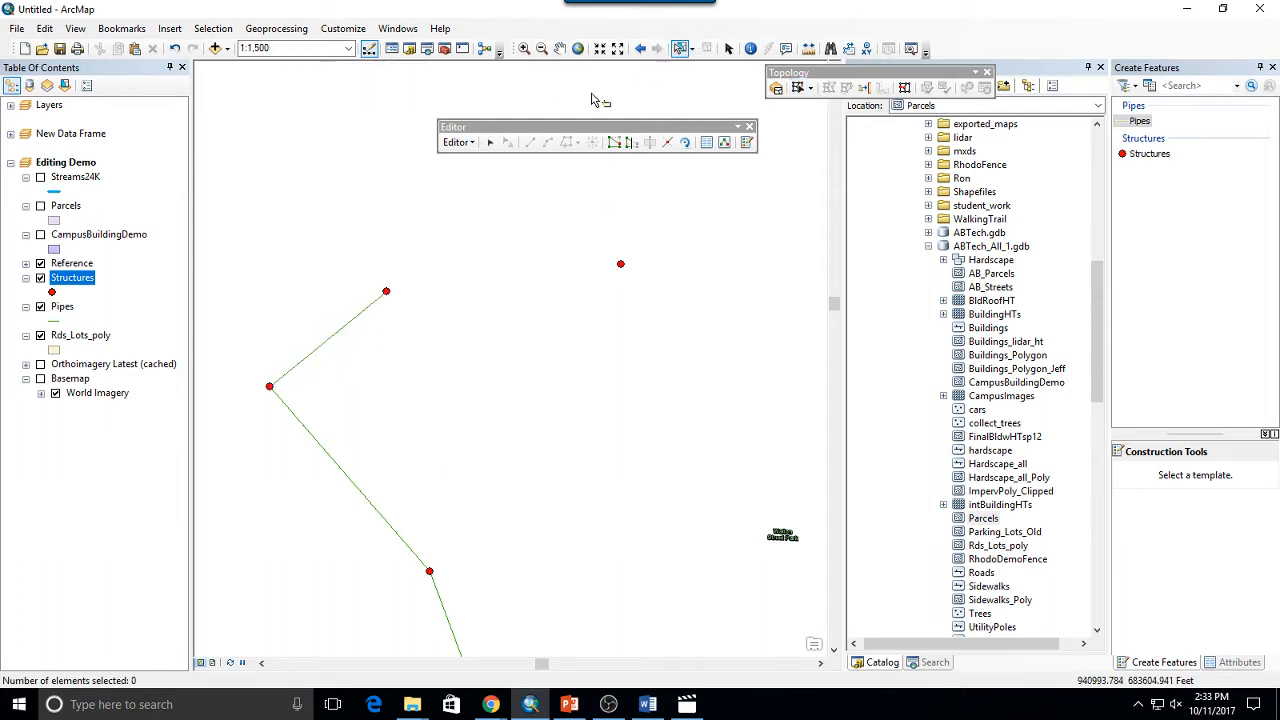
pyautogui.click(378, 300)
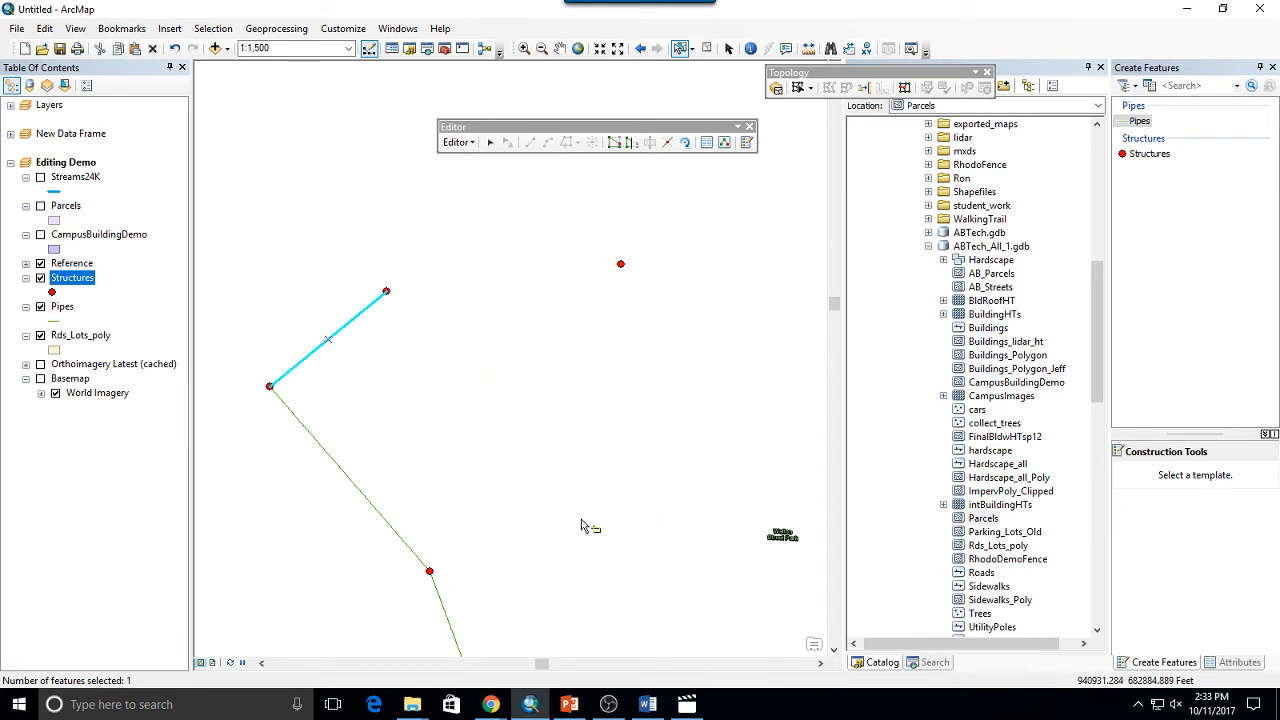
pyautogui.click(495, 401)
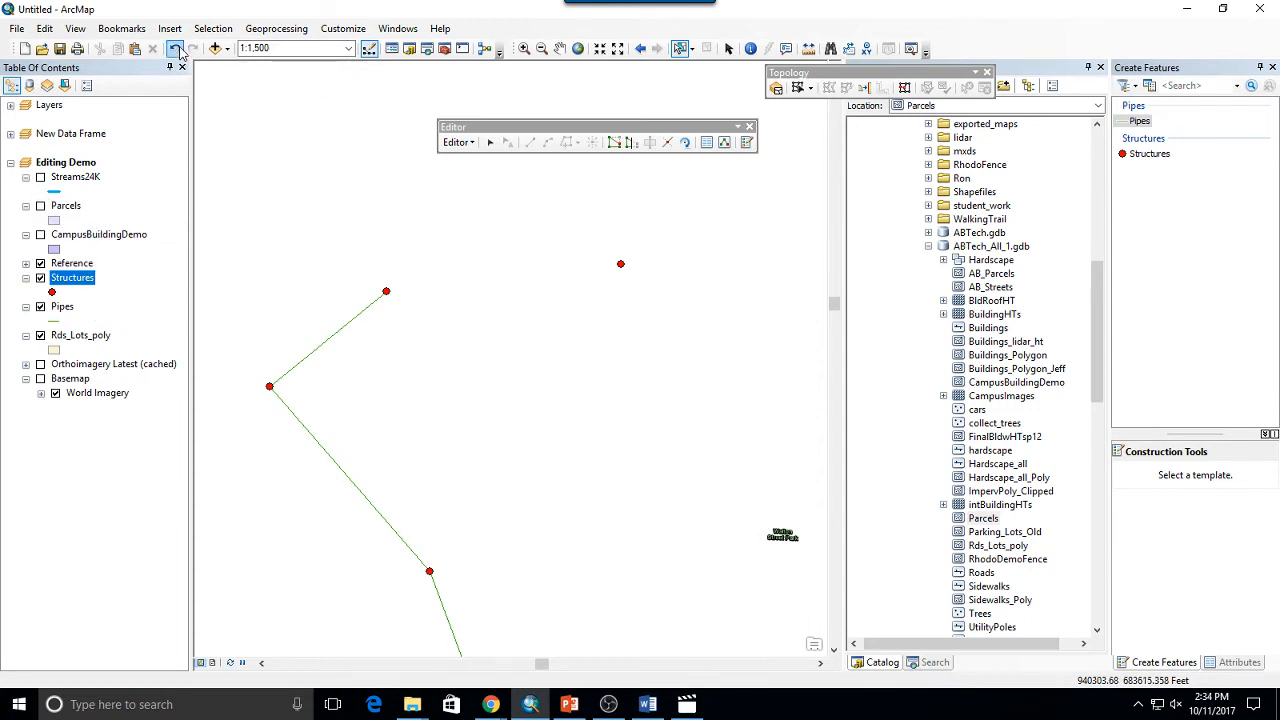
# Step: Activate New Data Frame and show its polygons at 1:200,000, centred on the large orange area
pyautogui.rightClick(76, 137)
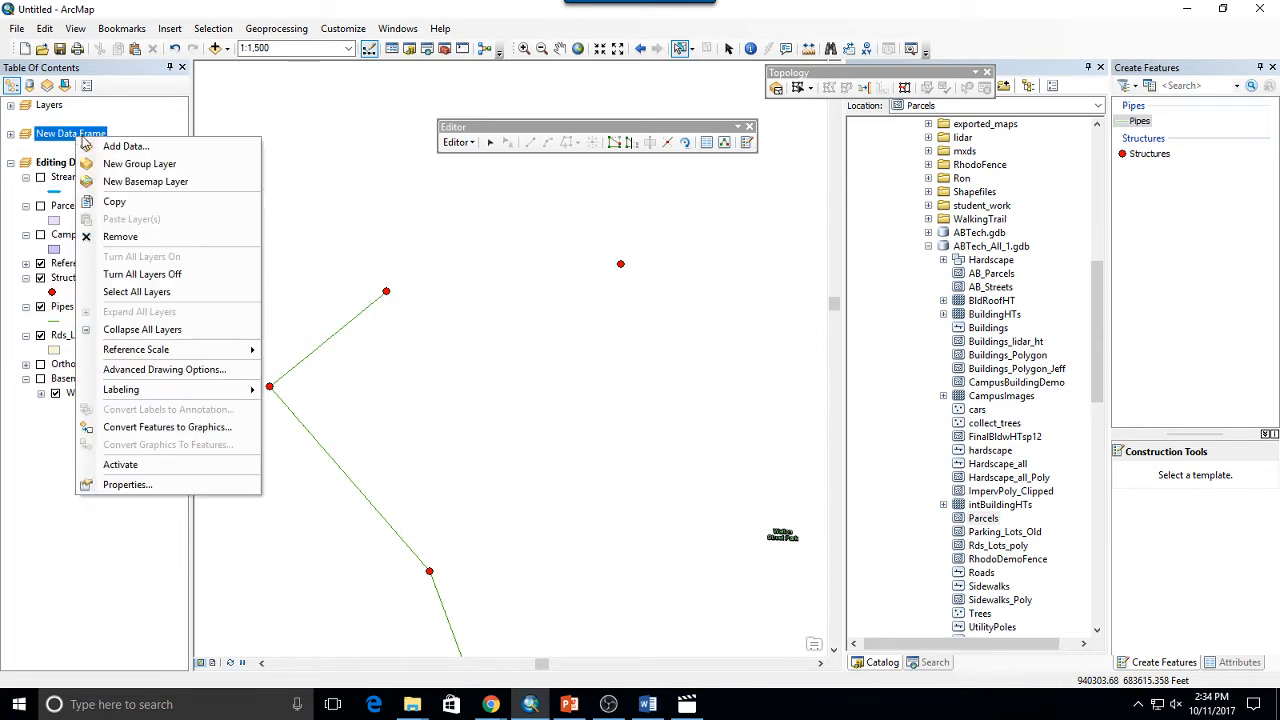
pyautogui.click(167, 468)
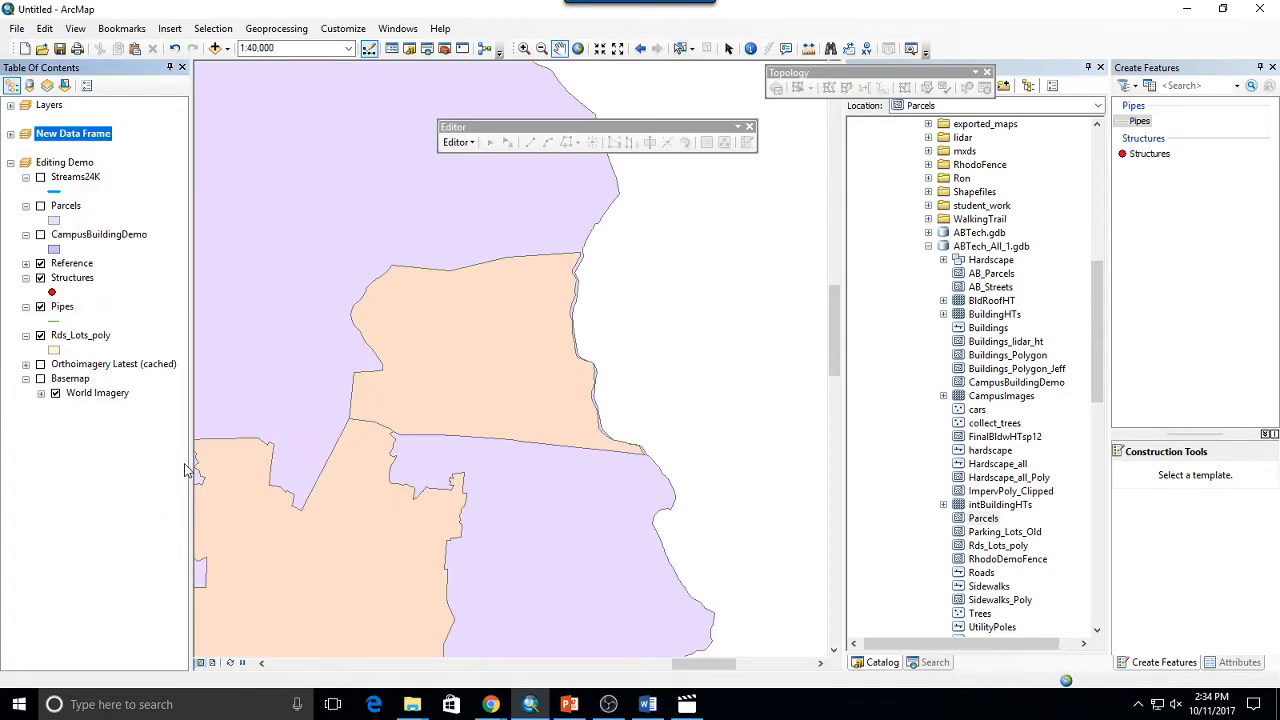
pyautogui.scroll(2, 590, 350)
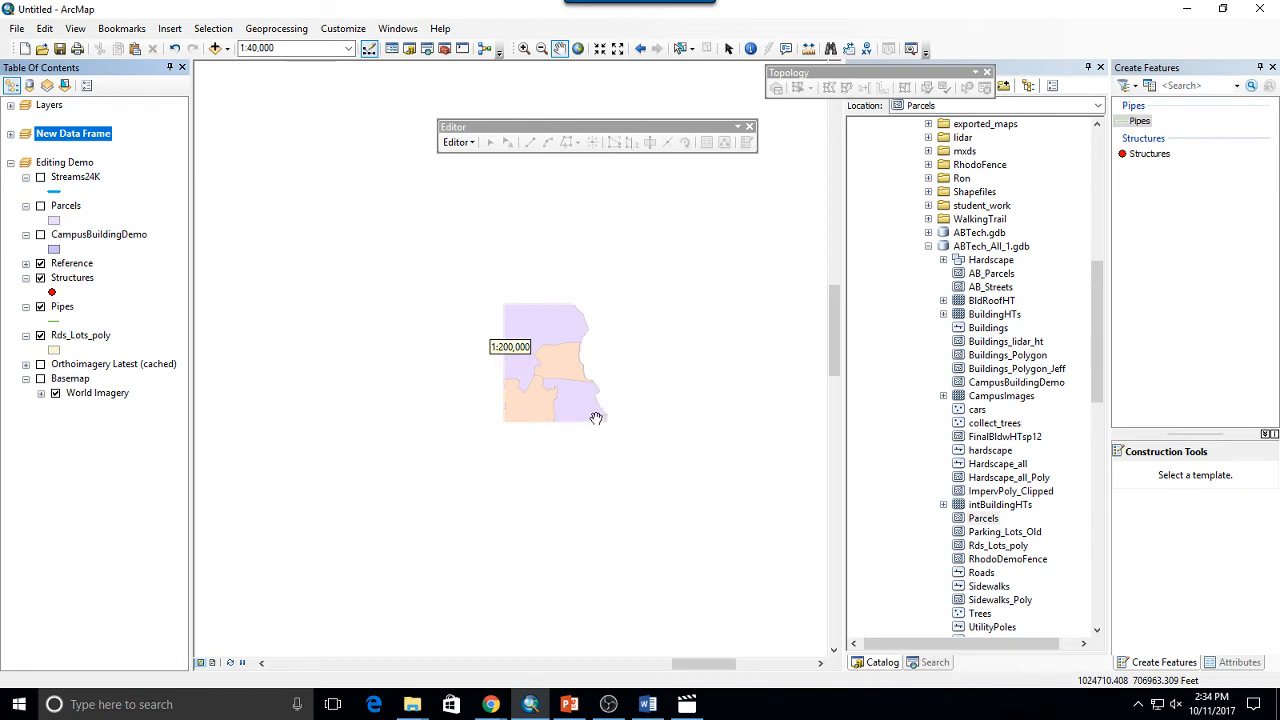
pyautogui.scroll(3, 594, 417)
pyautogui.moveTo(480, 323); pyautogui.dragTo(542, 398)
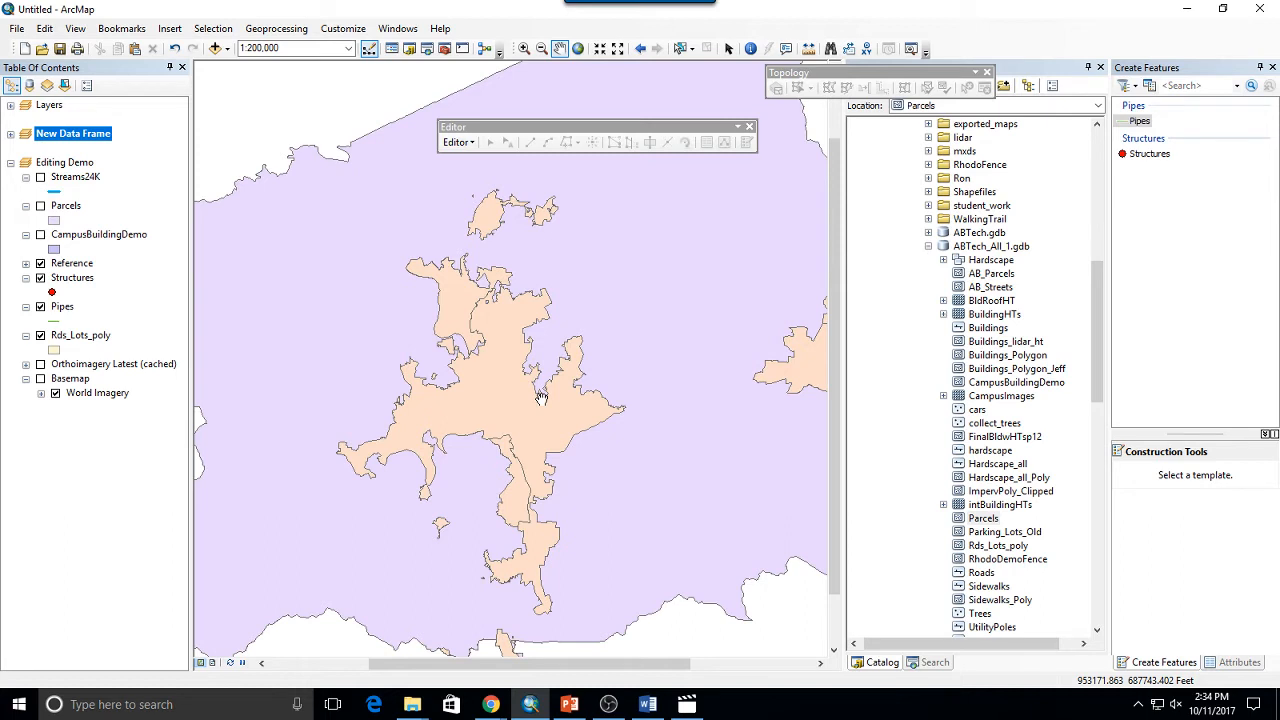
# Step: Activate the Editing Demo data frame and stop its edit session without saving the edits
pyautogui.click(457, 143)
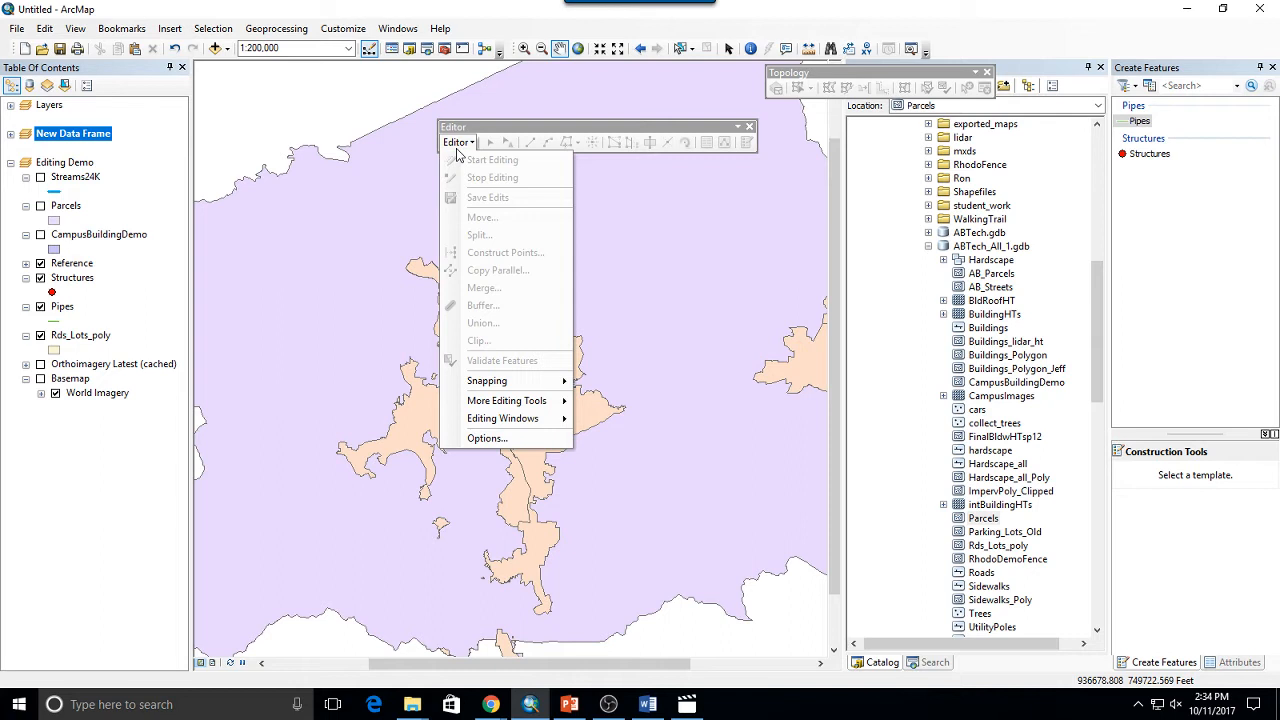
pyautogui.rightClick(83, 168)
pyautogui.click(180, 489)
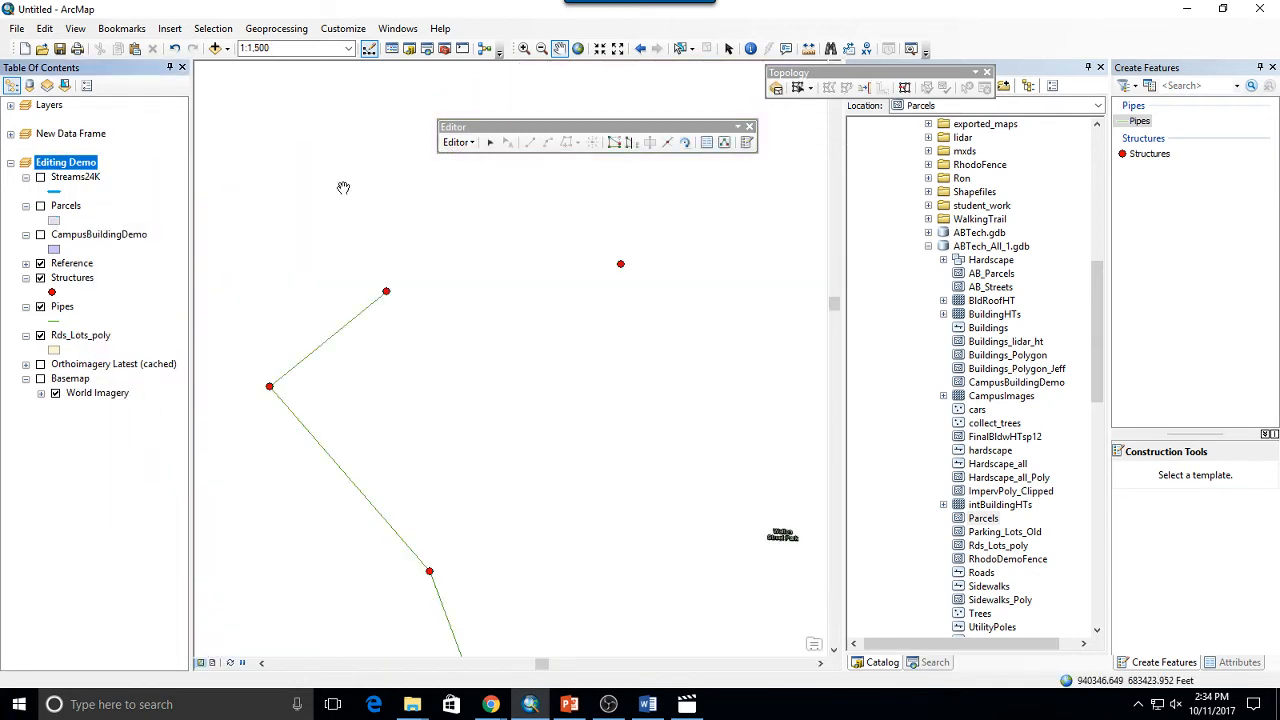
pyautogui.moveTo(455, 127); pyautogui.dragTo(458, 137)
pyautogui.click(460, 152)
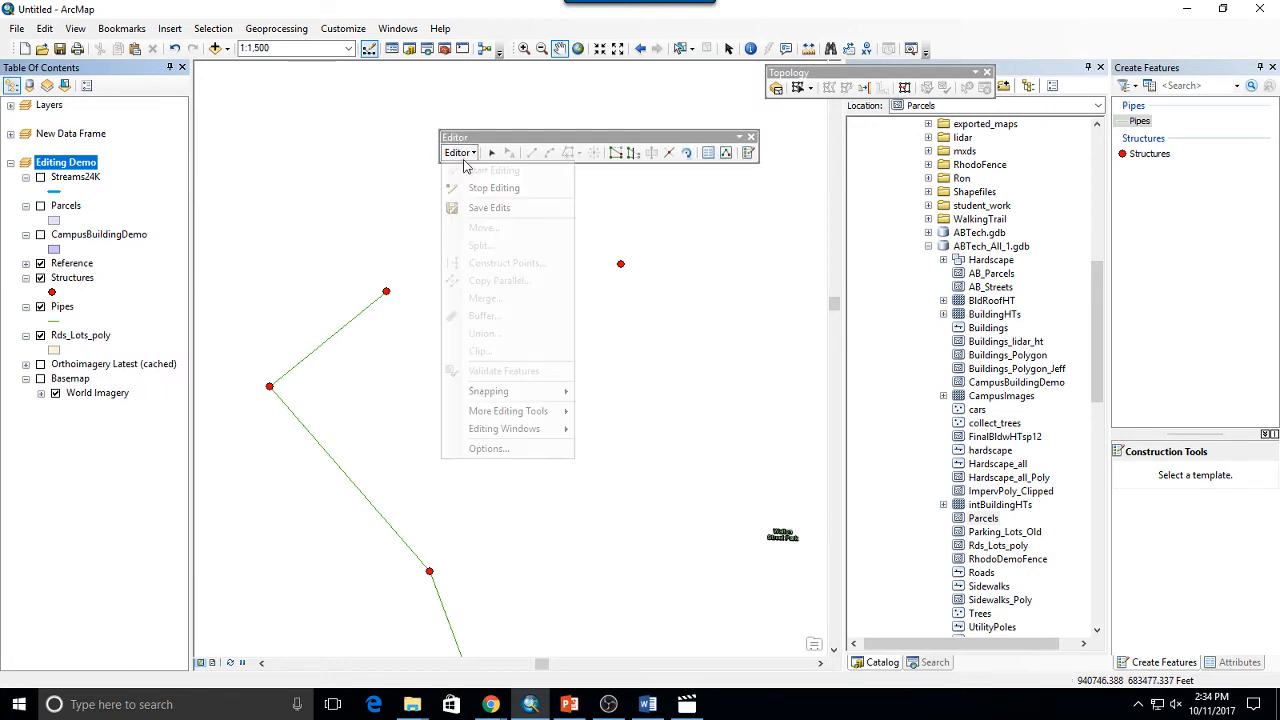
pyautogui.click(494, 188)
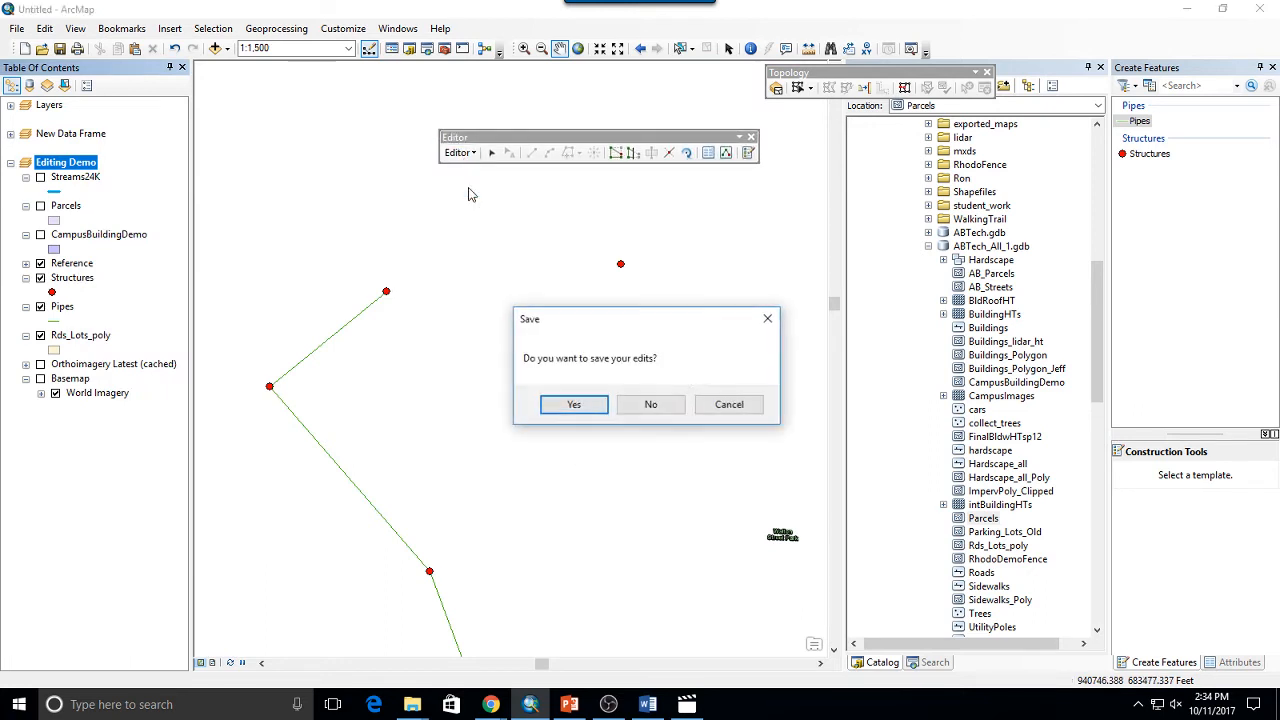
pyautogui.click(650, 404)
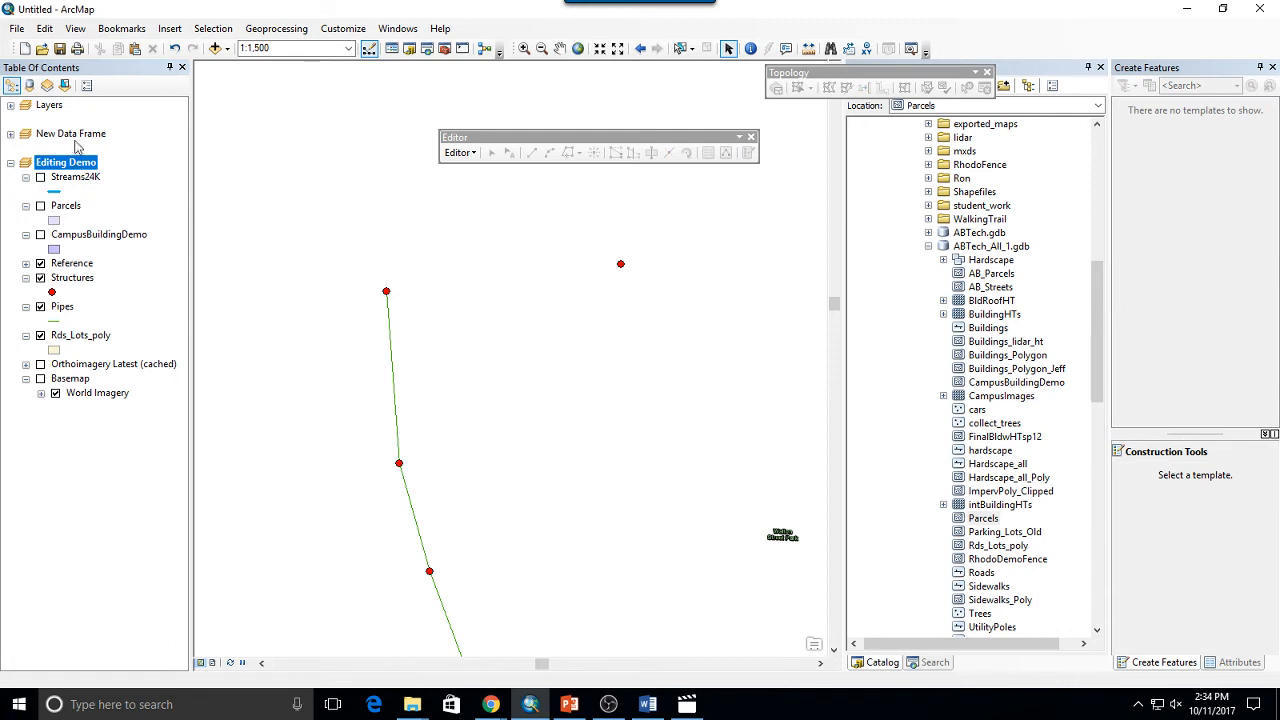
# Step: Activate New Data Frame and show the eastern municipality's edge beside the county boundary at 1:10,000
pyautogui.rightClick(75, 136)
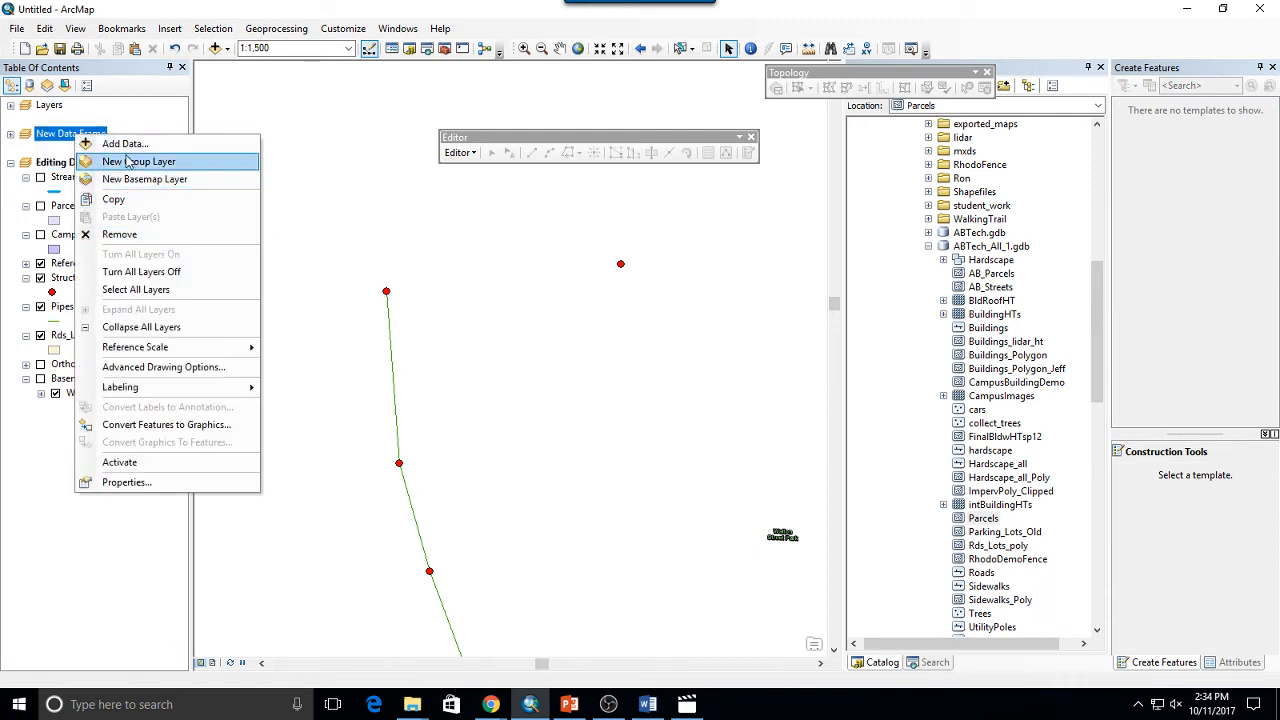
pyautogui.click(150, 462)
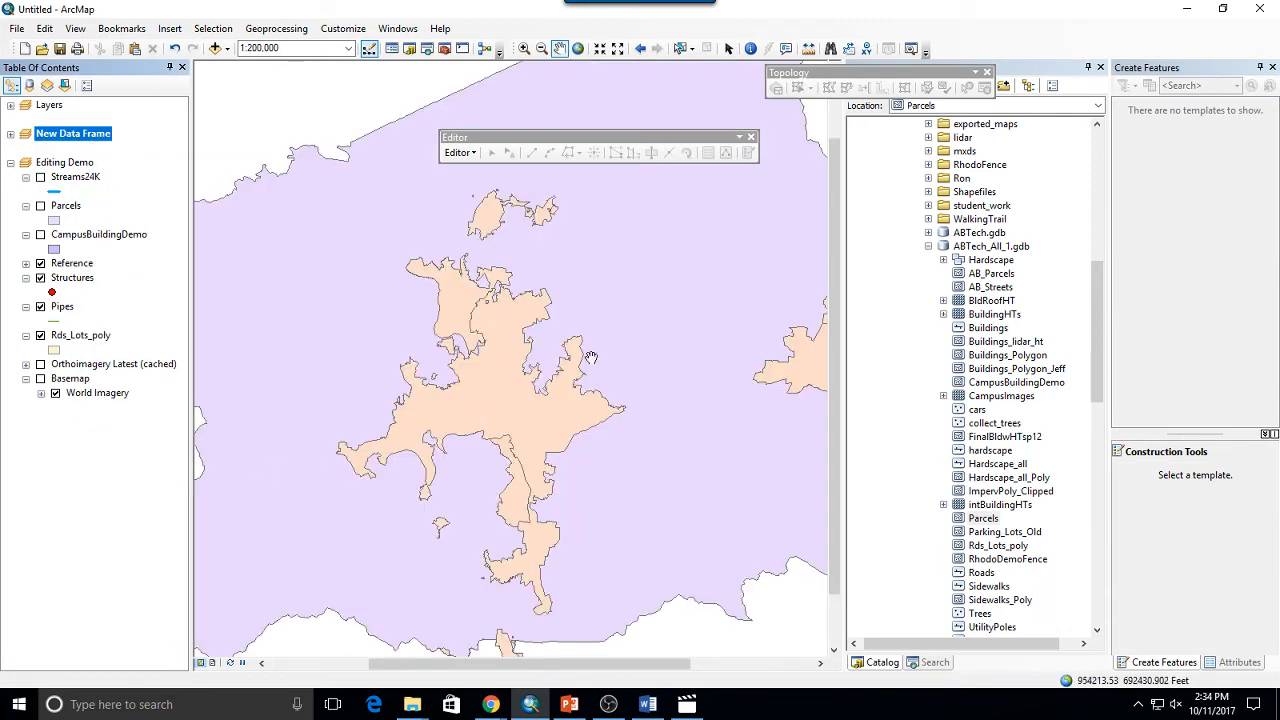
pyautogui.moveTo(653, 331); pyautogui.dragTo(393, 337)
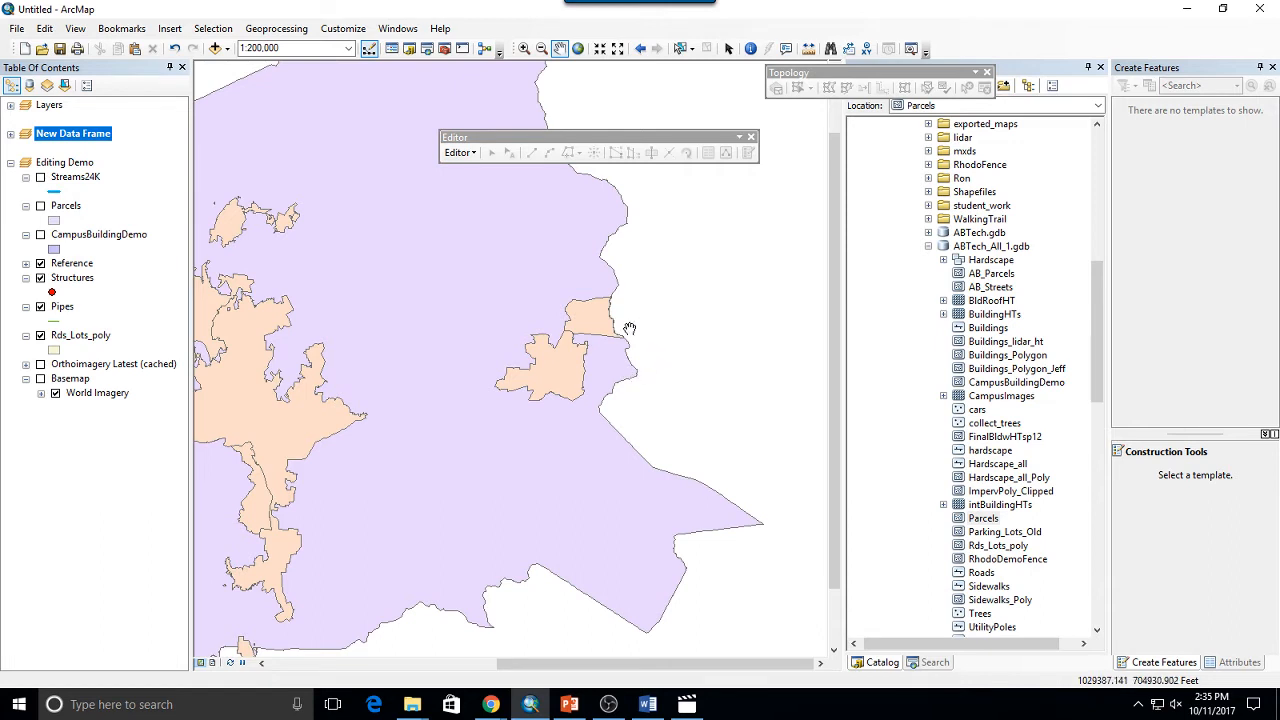
pyautogui.scroll(5, 628, 326)
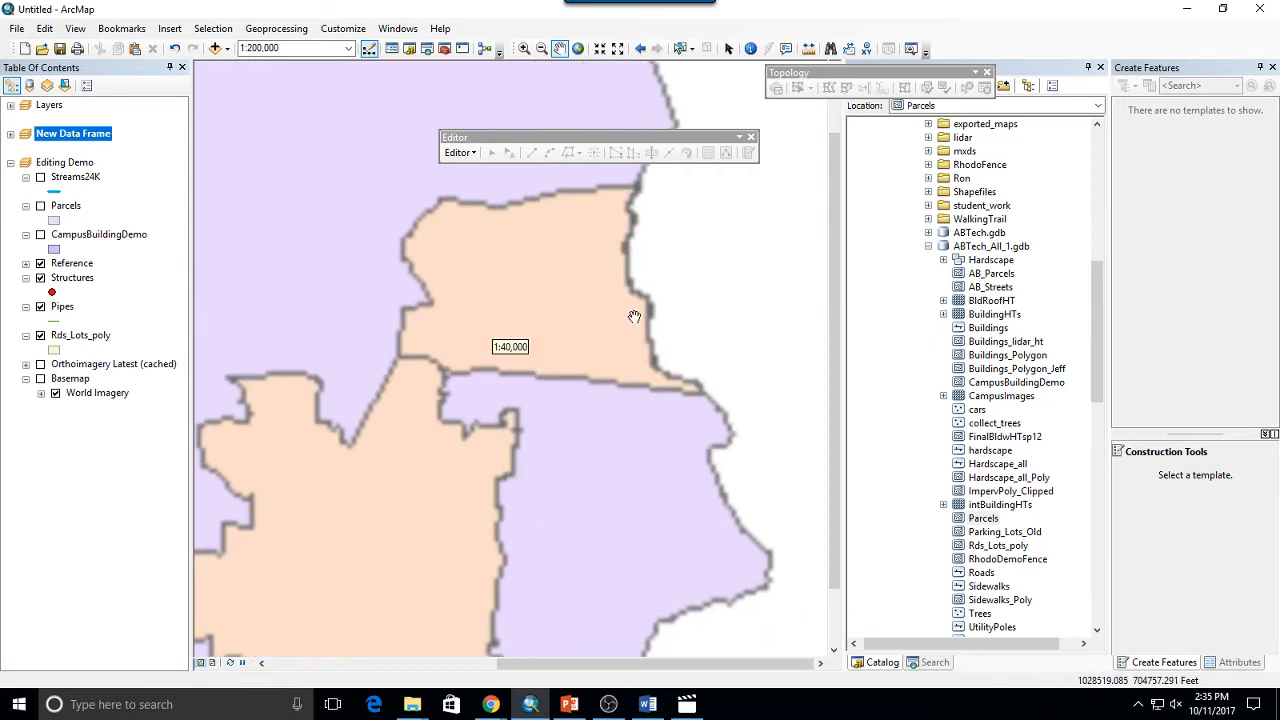
pyautogui.scroll(2, 716, 285)
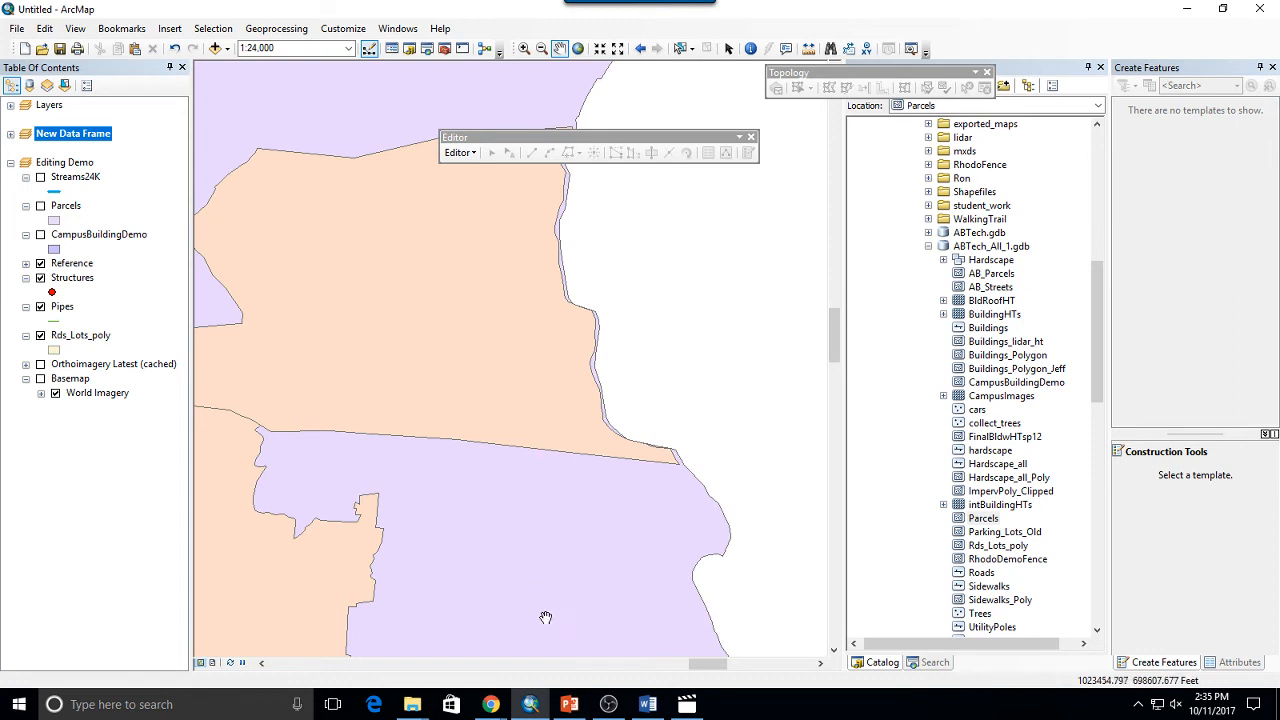
pyautogui.moveTo(557, 317); pyautogui.dragTo(531, 466)
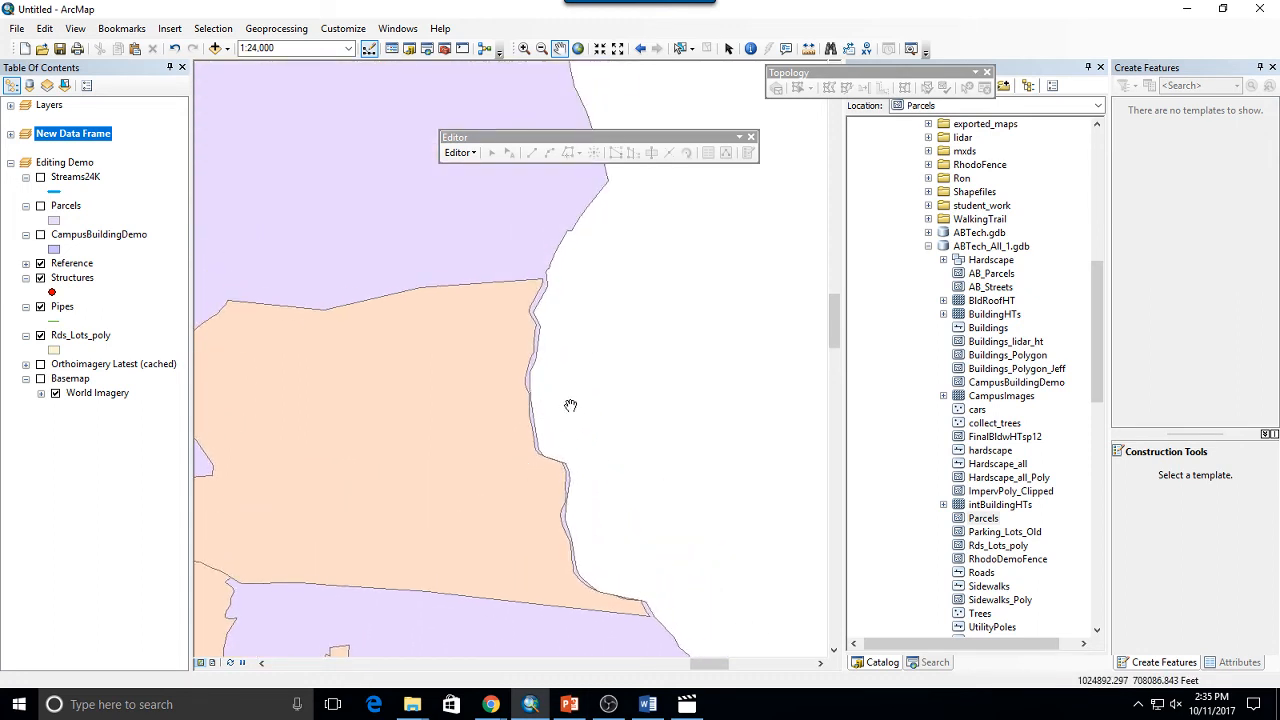
pyautogui.scroll(2, 571, 409)
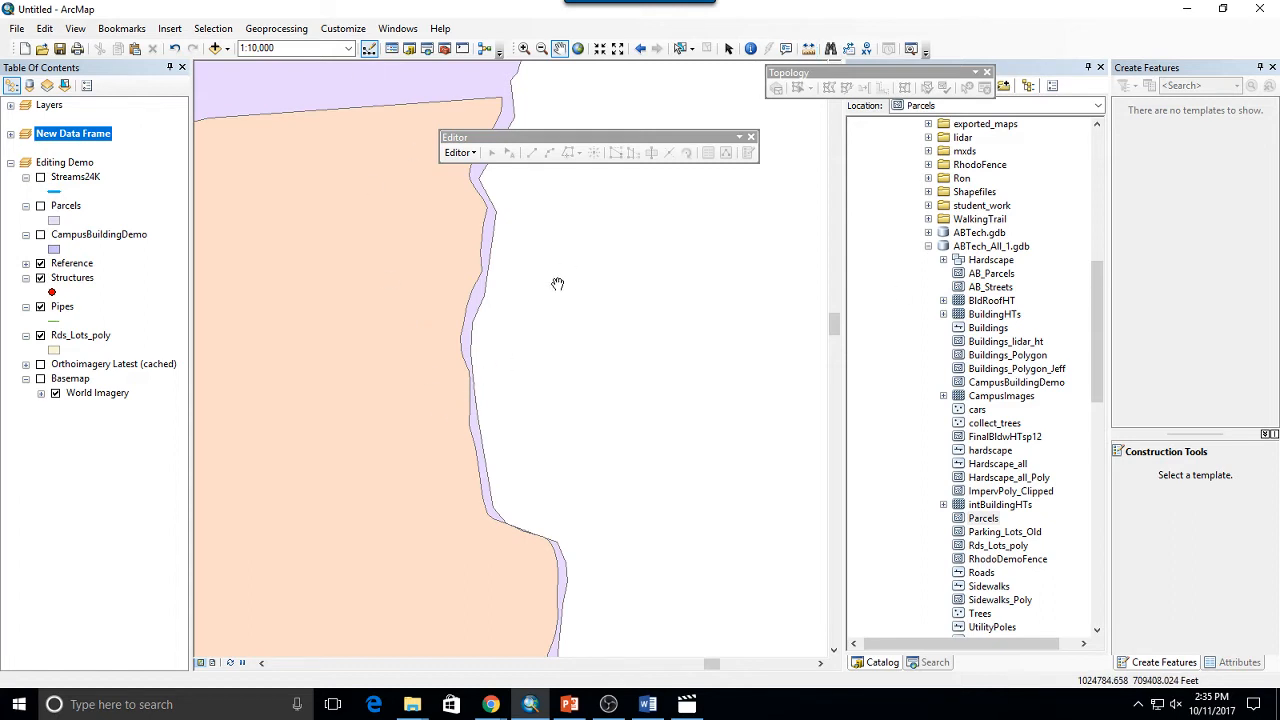
# Step: Start editing in New Data Frame and select only the Municipalities polygon beside the county's eastern edge
pyautogui.click(460, 152)
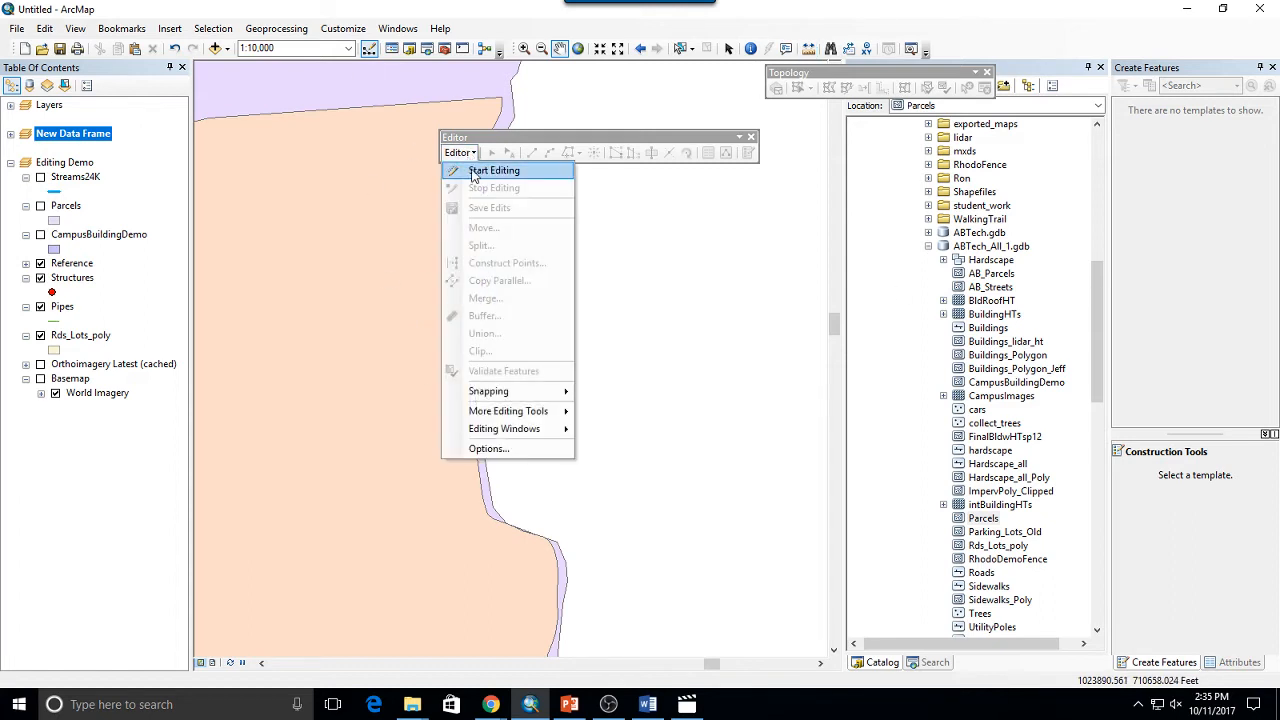
pyautogui.click(494, 171)
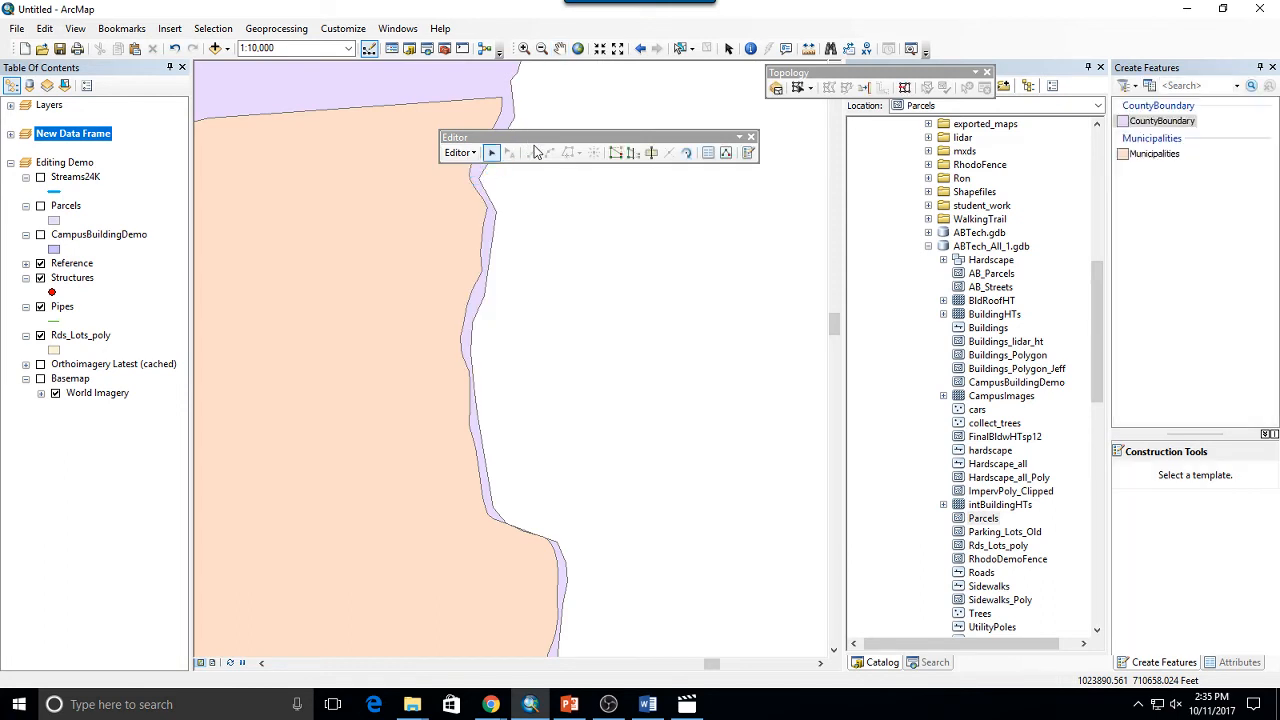
pyautogui.moveTo(536, 138); pyautogui.dragTo(694, 136)
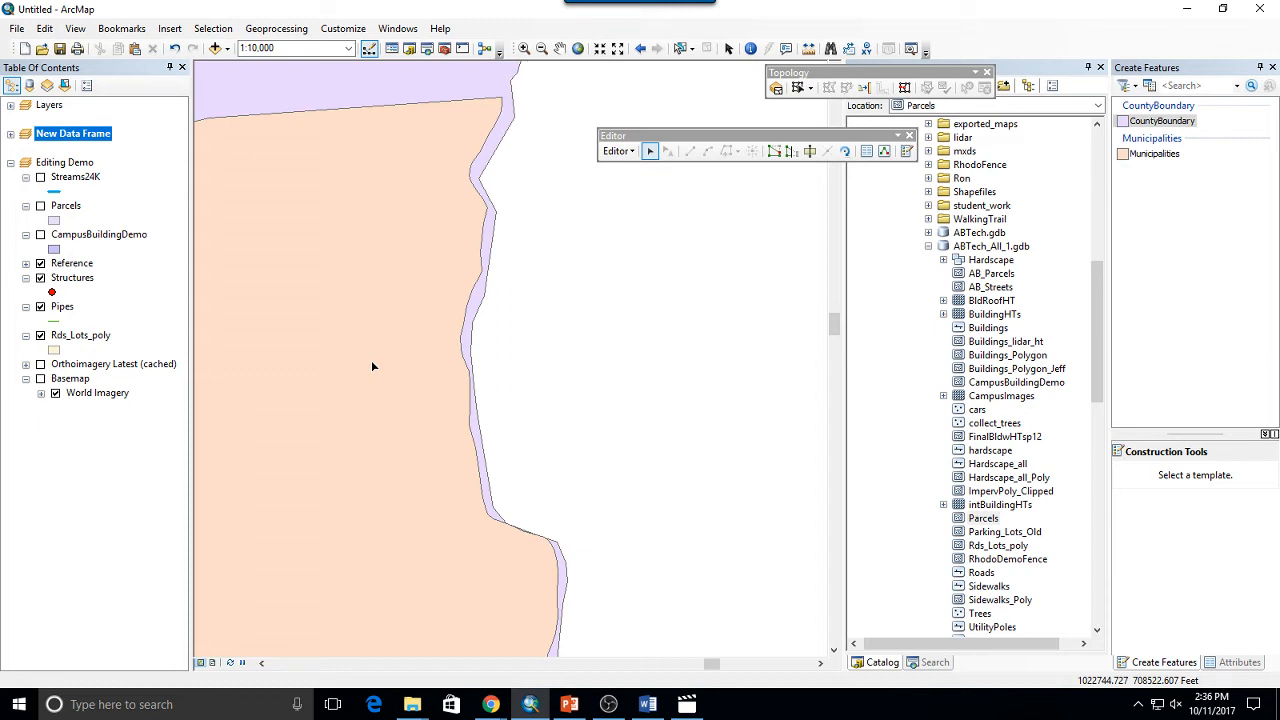
pyautogui.click(320, 216)
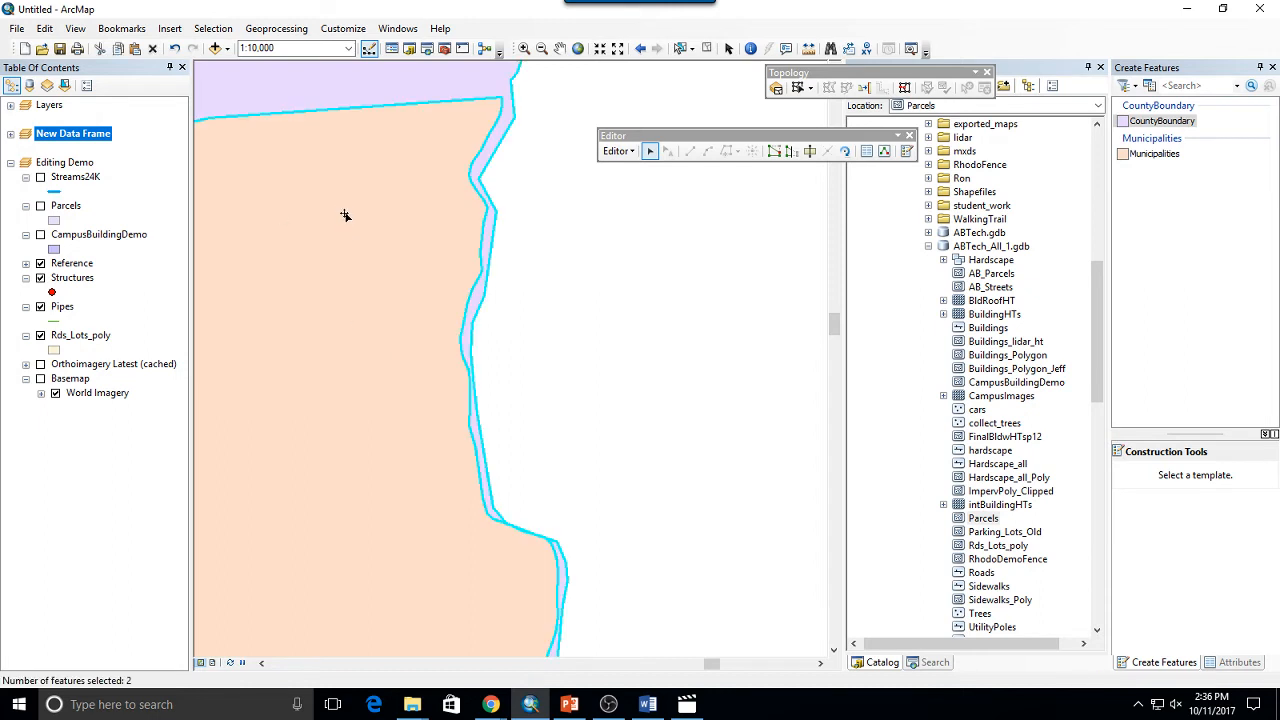
pyautogui.click(498, 142)
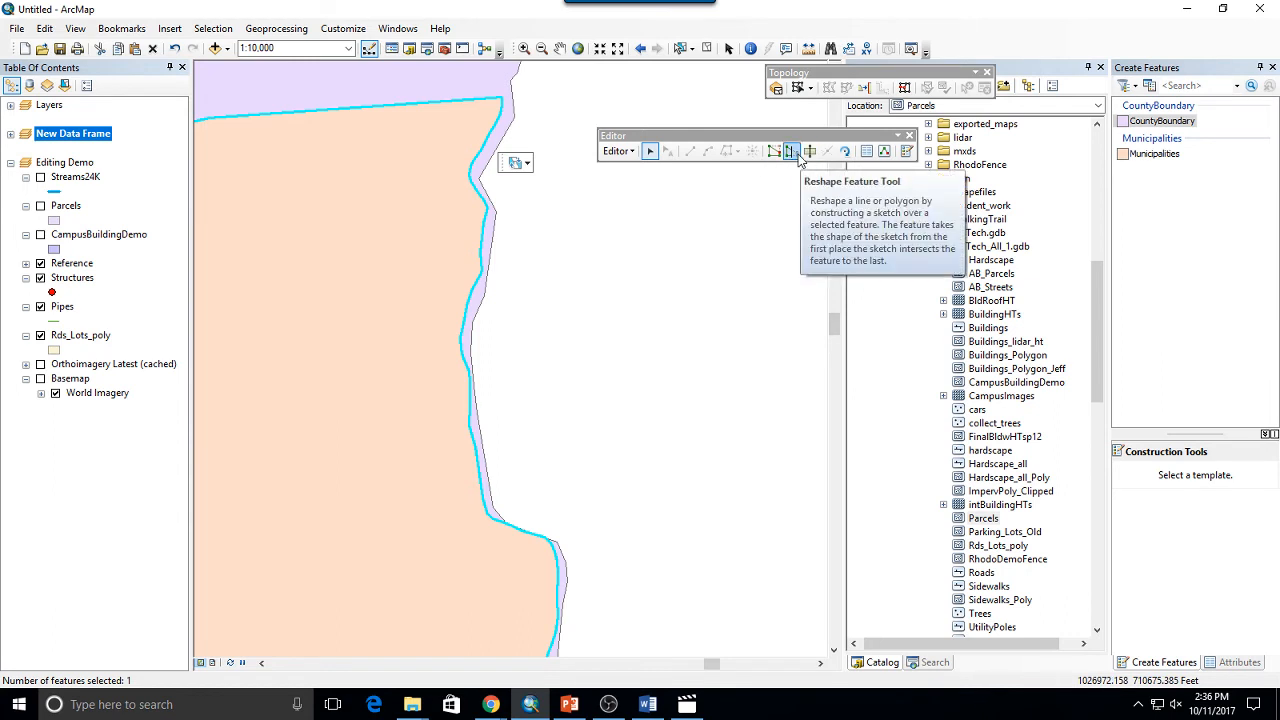
# Step: Reshape the selected municipality's eastern side by tracing the CountyBoundary edge from its northeast corner to the county vertex near its southeast tip
pyautogui.click(797, 156)
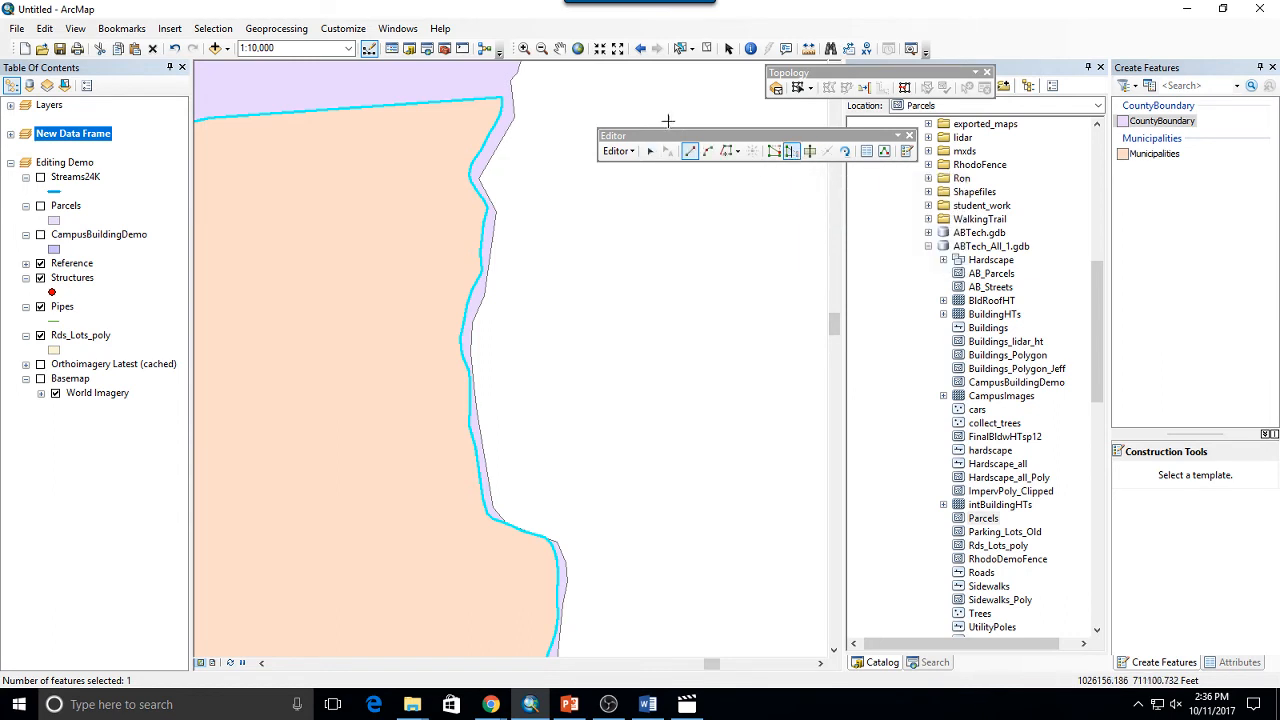
pyautogui.click(502, 99)
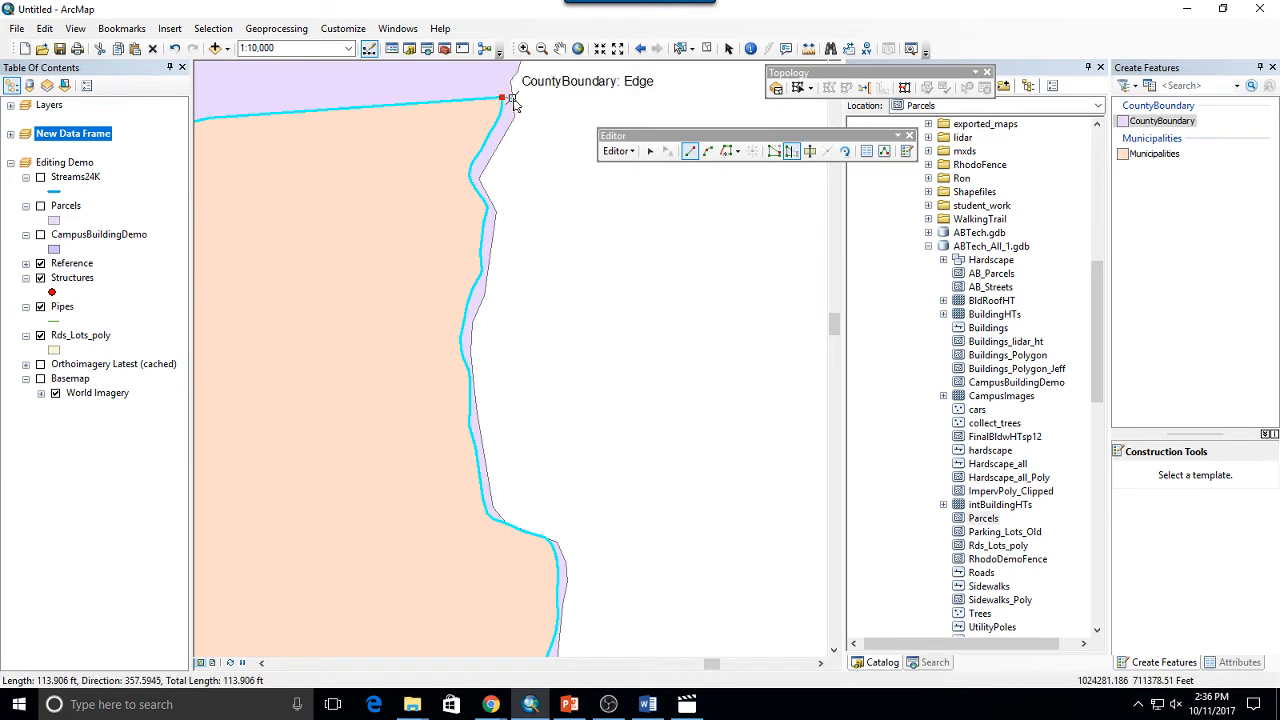
pyautogui.click(511, 97)
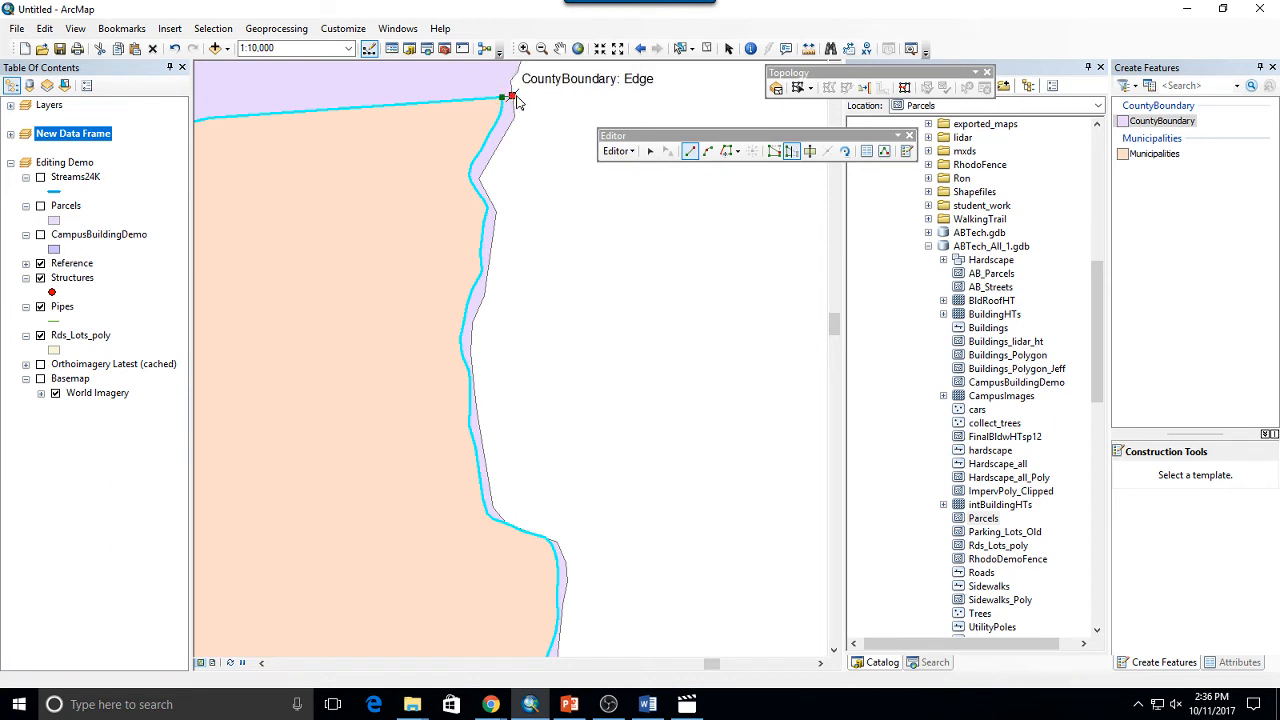
pyautogui.click(724, 150)
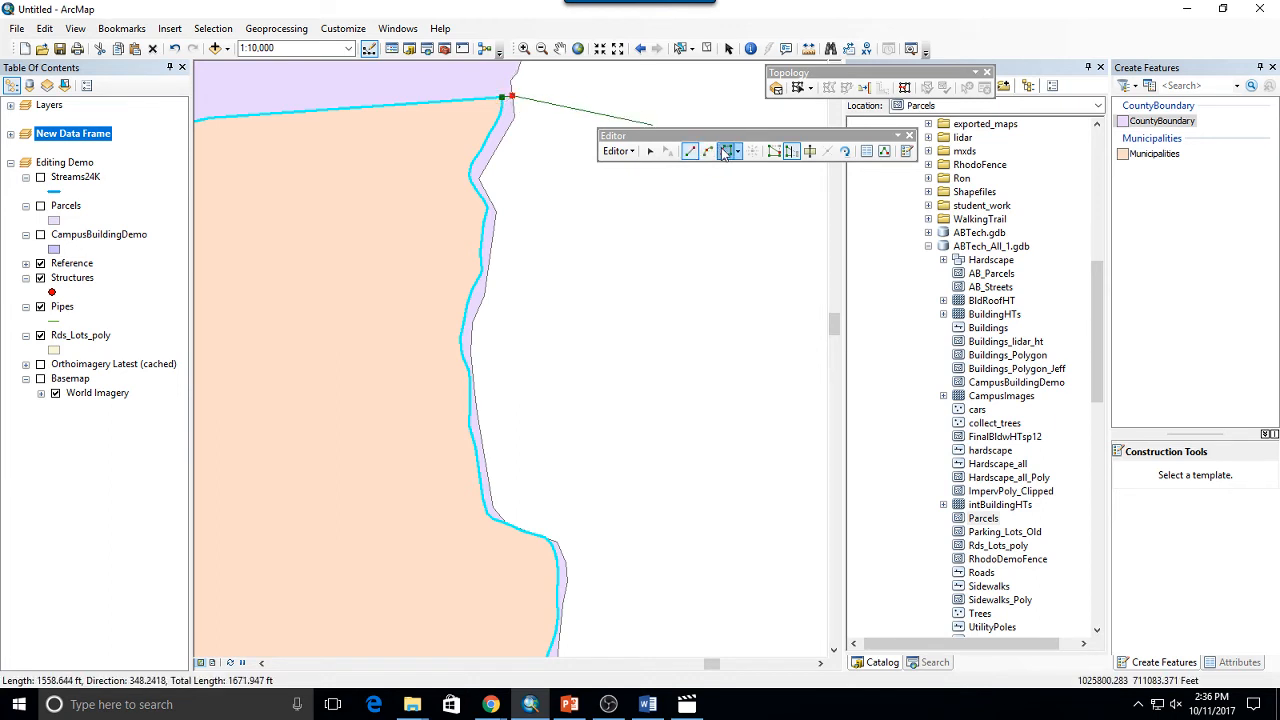
pyautogui.click(512, 99)
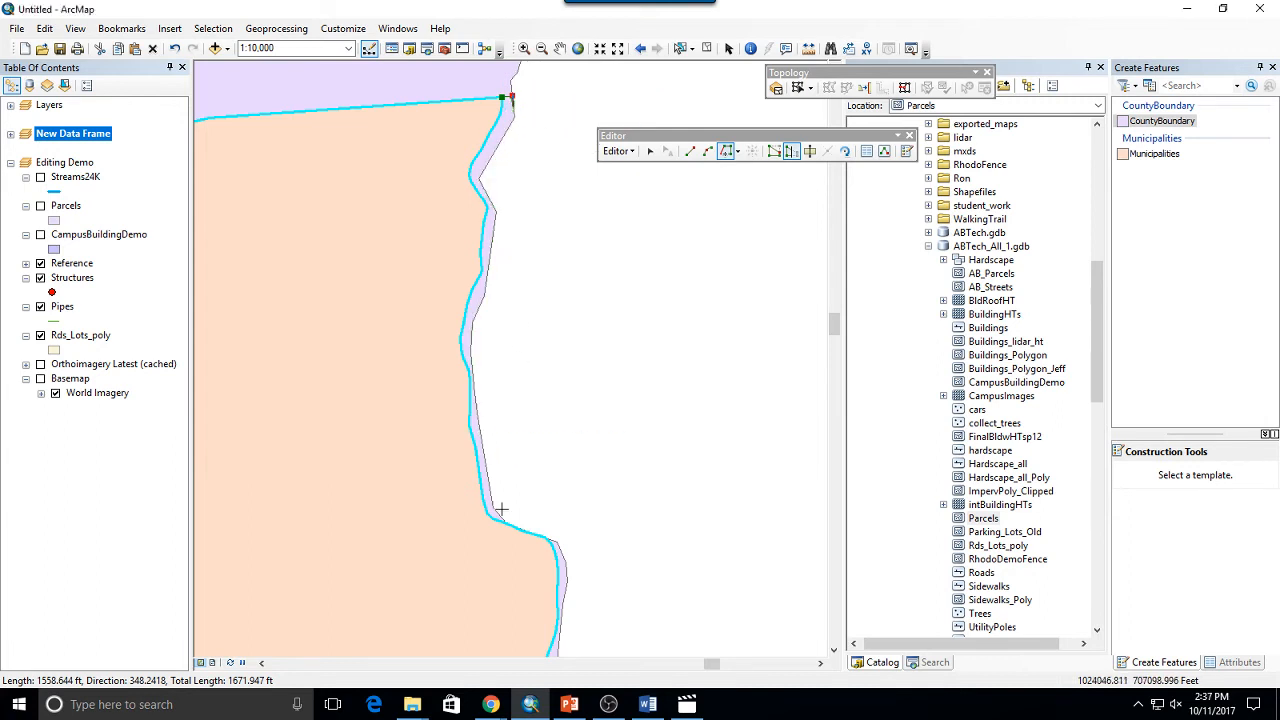
pyautogui.click(572, 600)
pyautogui.moveTo(610, 515)
pyautogui.mouseDown()
pyautogui.moveTo(585, 155)
pyautogui.moveTo(544, 129)
pyautogui.mouseUp()
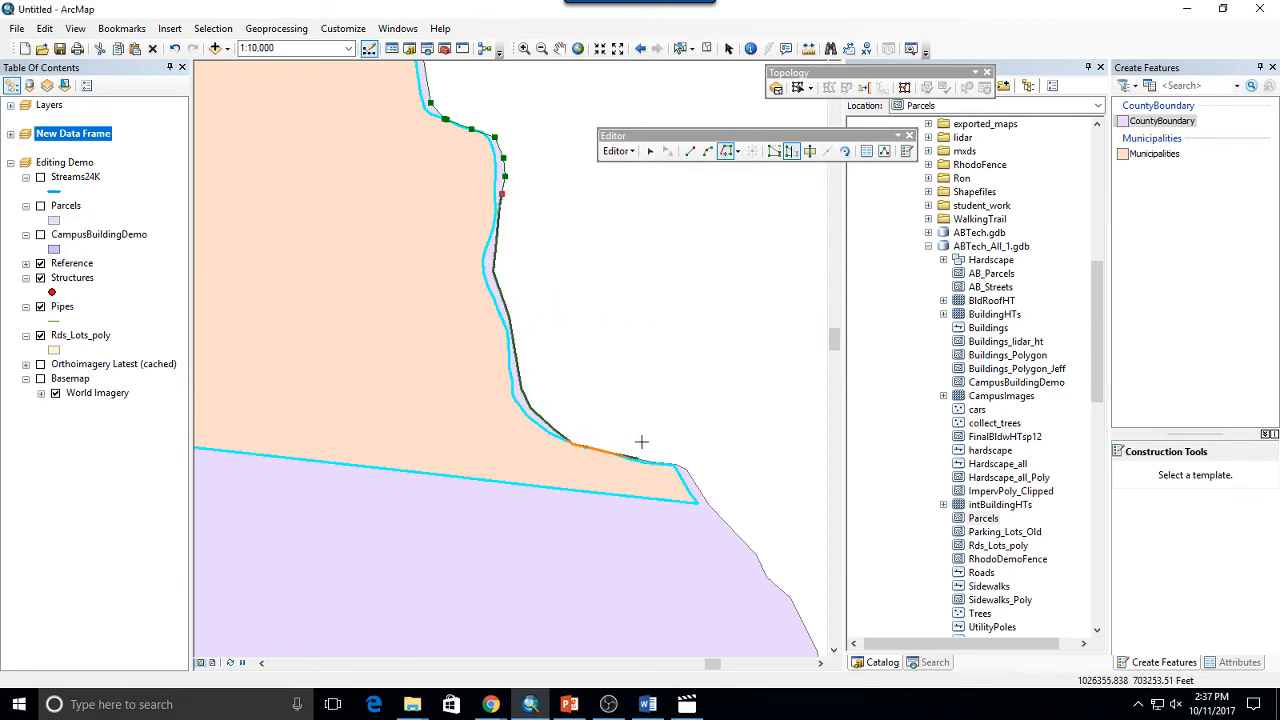
pyautogui.click(708, 505)
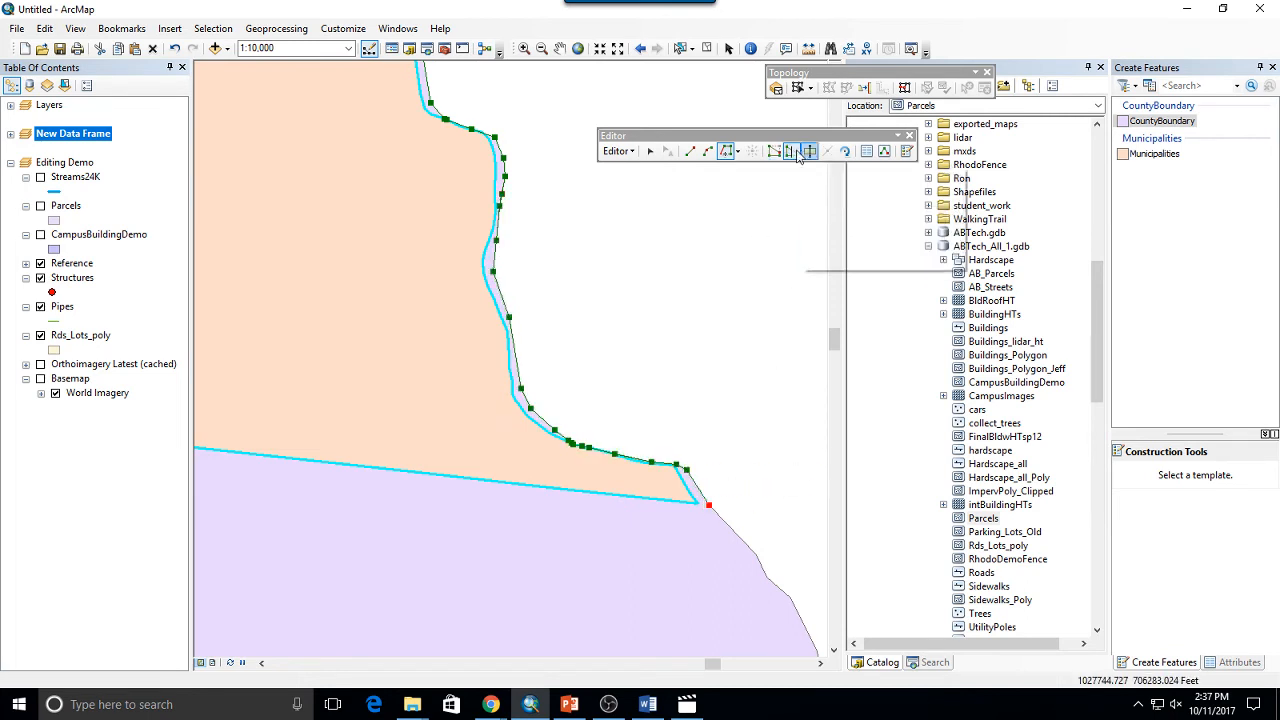
pyautogui.click(690, 151)
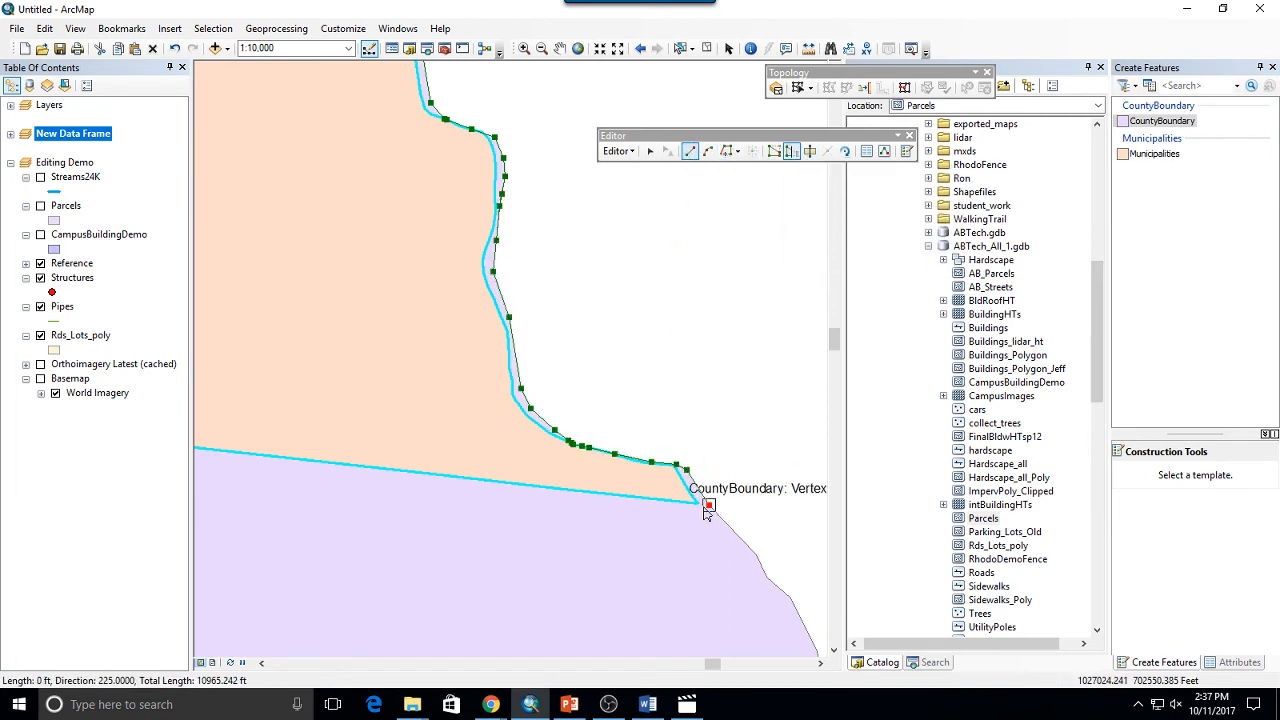
pyautogui.doubleClick(706, 505)
pyautogui.scroll(-3, 541, 266)
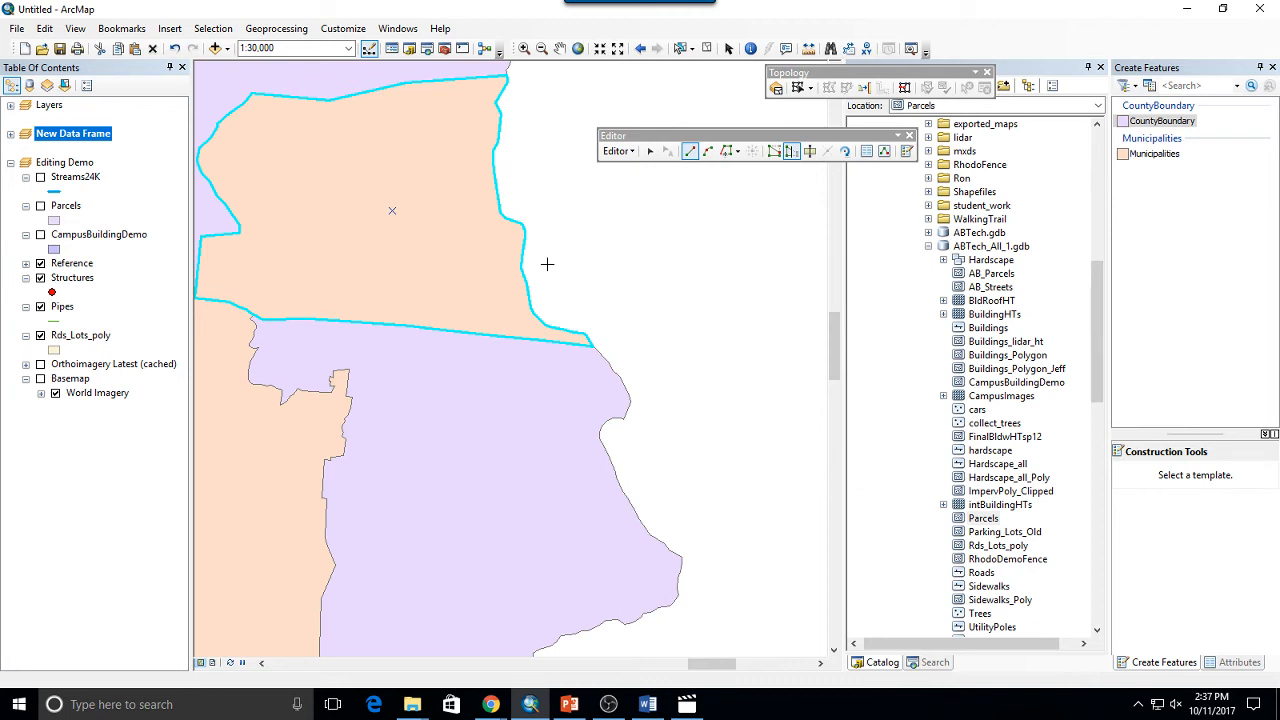
pyautogui.moveTo(468, 277); pyautogui.dragTo(615, 281)
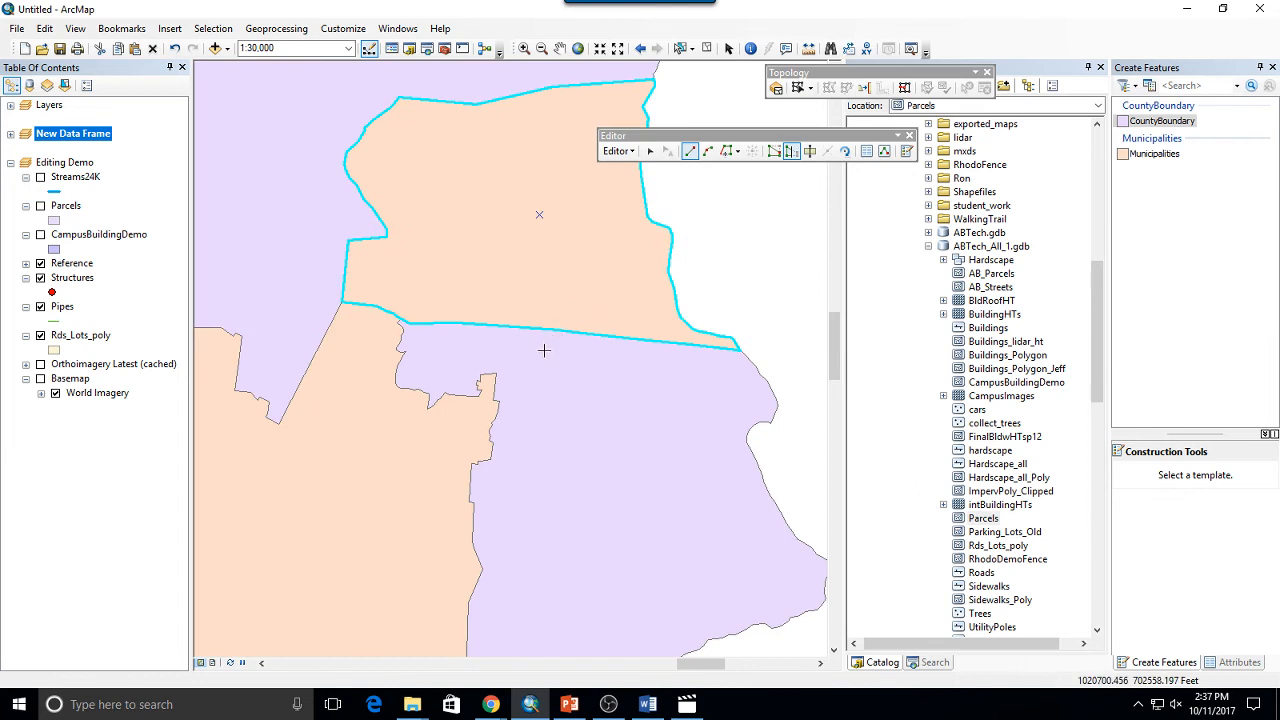
# Step: Set up the Municipalities template for Polygon construction and show the central municipality's northwestern notch at 1:12,500
pyautogui.scroll(2, 543, 349)
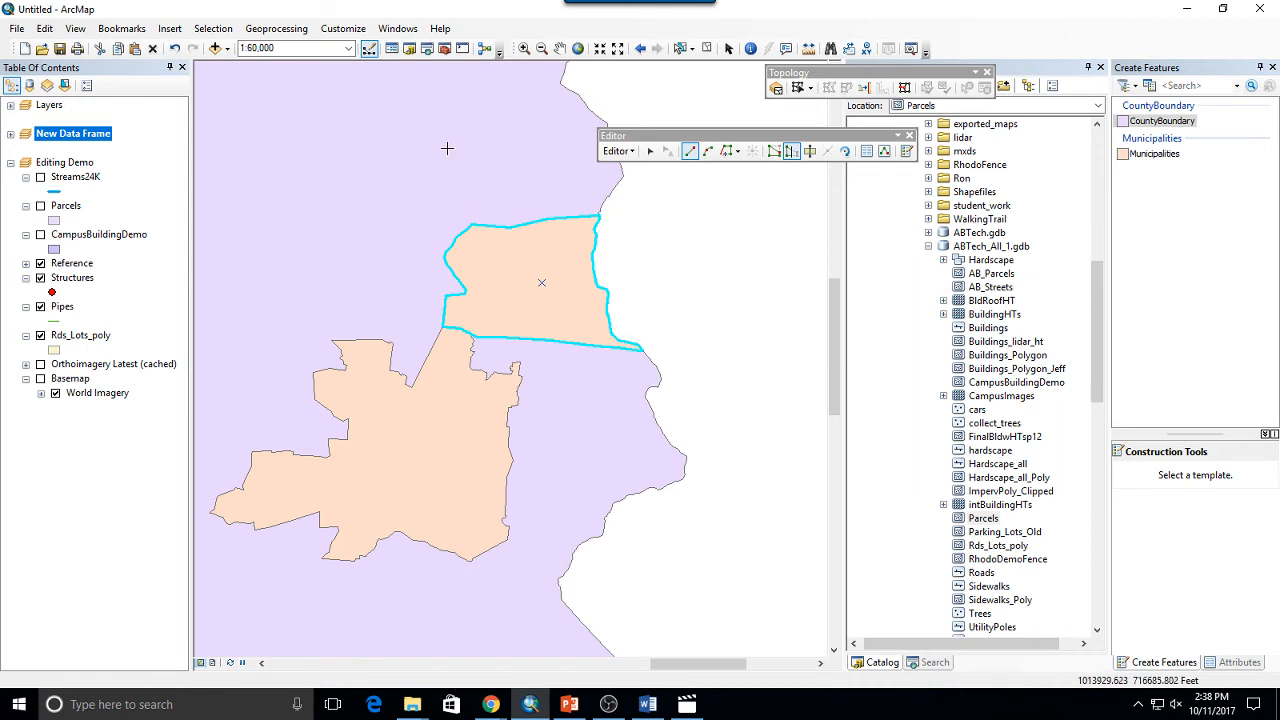
pyautogui.moveTo(466, 174); pyautogui.dragTo(471, 580)
pyautogui.moveTo(474, 484); pyautogui.dragTo(687, 143)
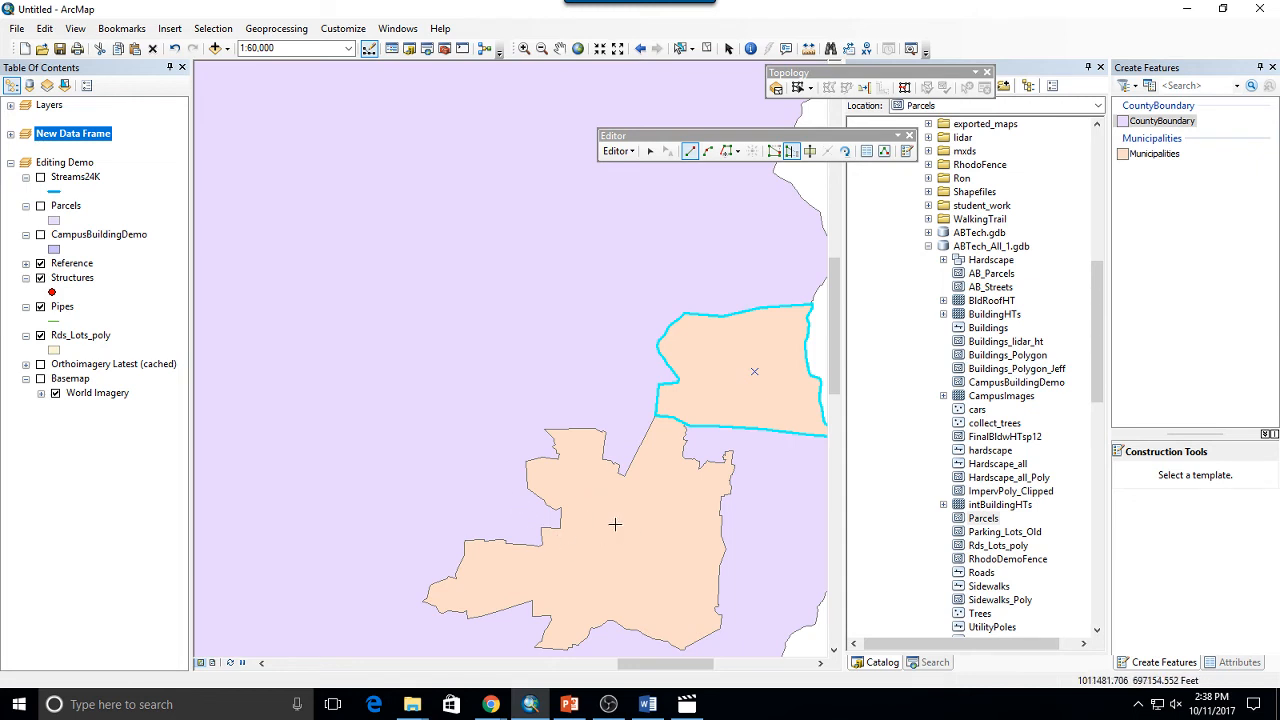
pyautogui.click(1155, 153)
pyautogui.click(1174, 479)
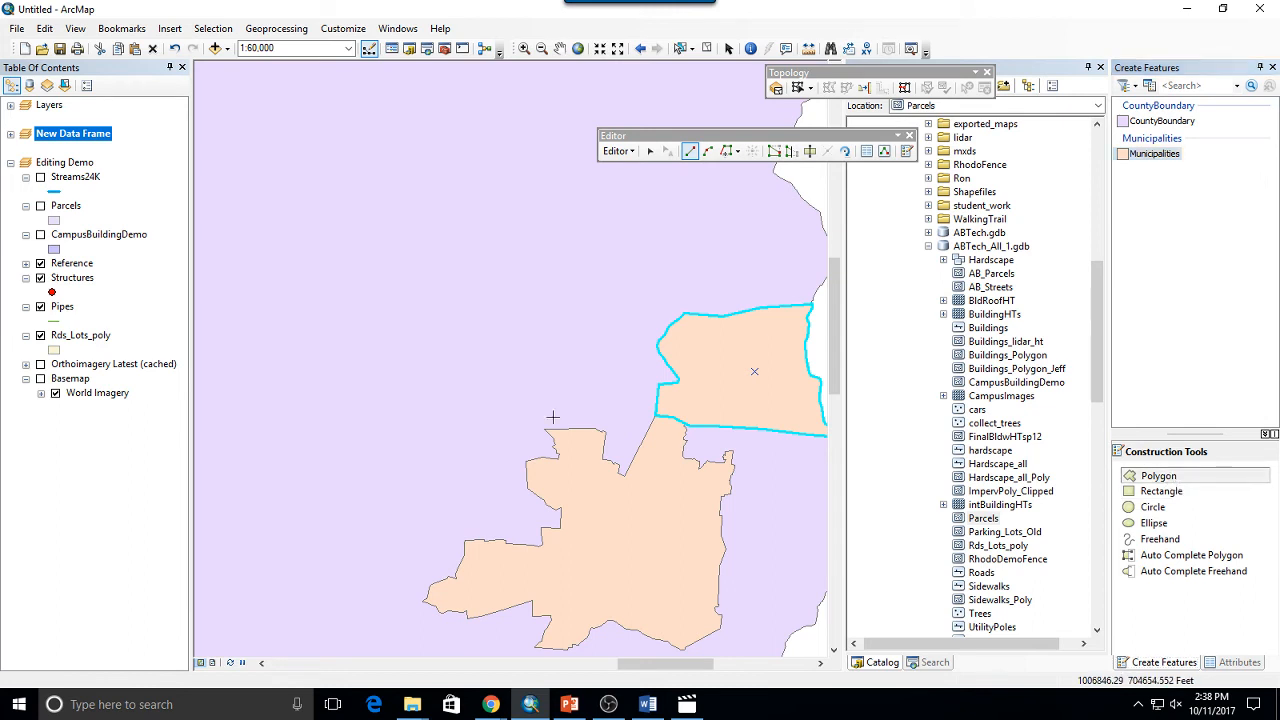
pyautogui.scroll(-1, 480, 350)
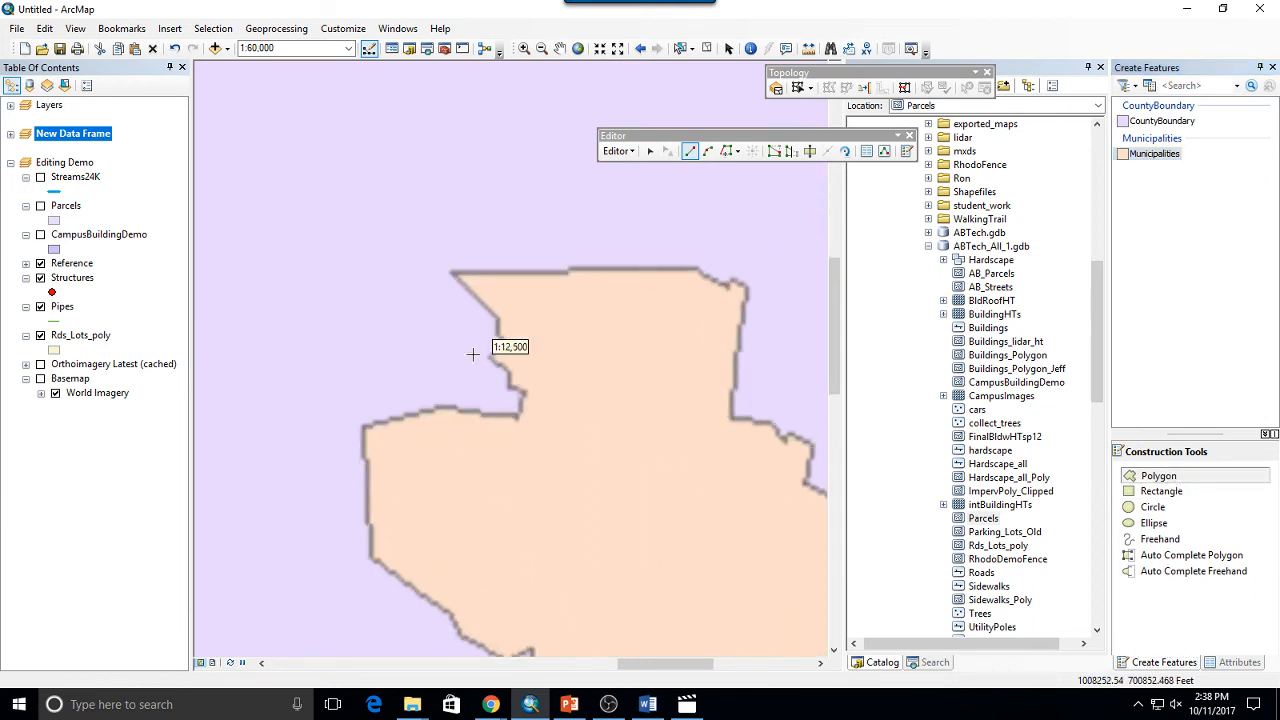
# Step: Draw a Municipalities polygon by snapping vertices along the northwestern notch and adding free outer vertices to the northwest, and delete it
pyautogui.click(453, 271)
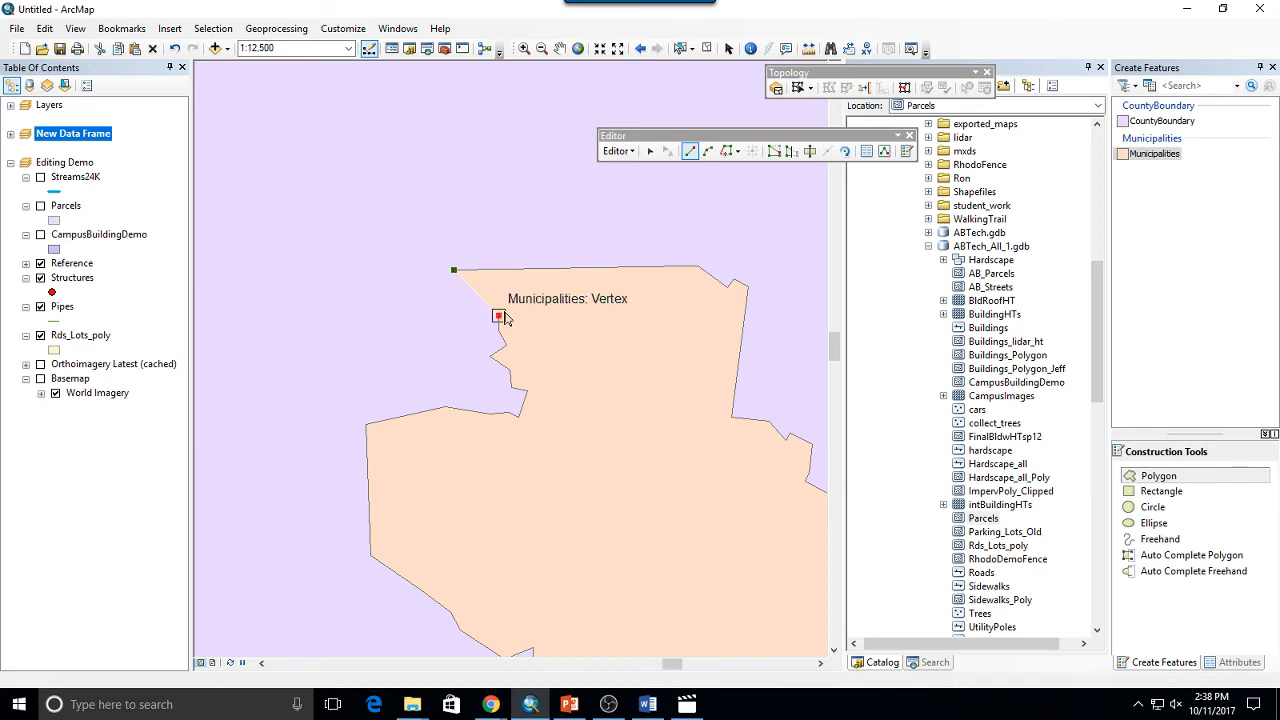
pyautogui.click(498, 316)
pyautogui.click(498, 330)
pyautogui.click(506, 345)
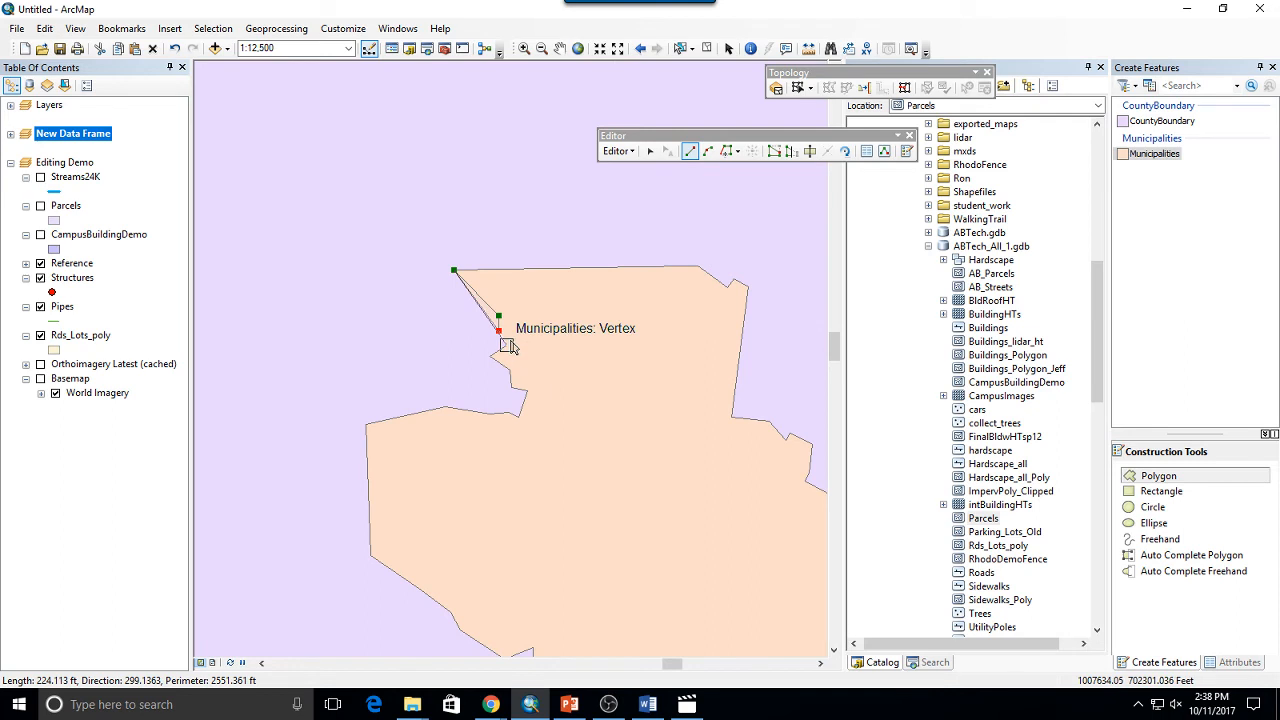
pyautogui.click(489, 356)
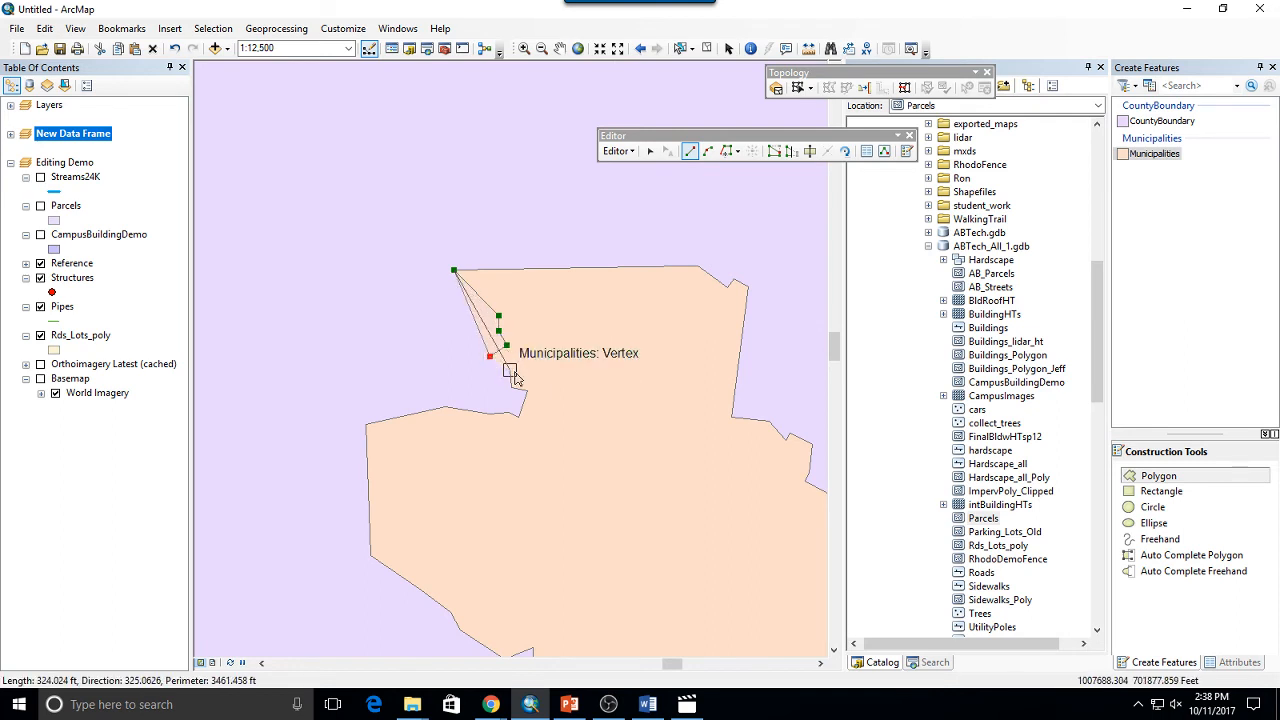
pyautogui.click(509, 370)
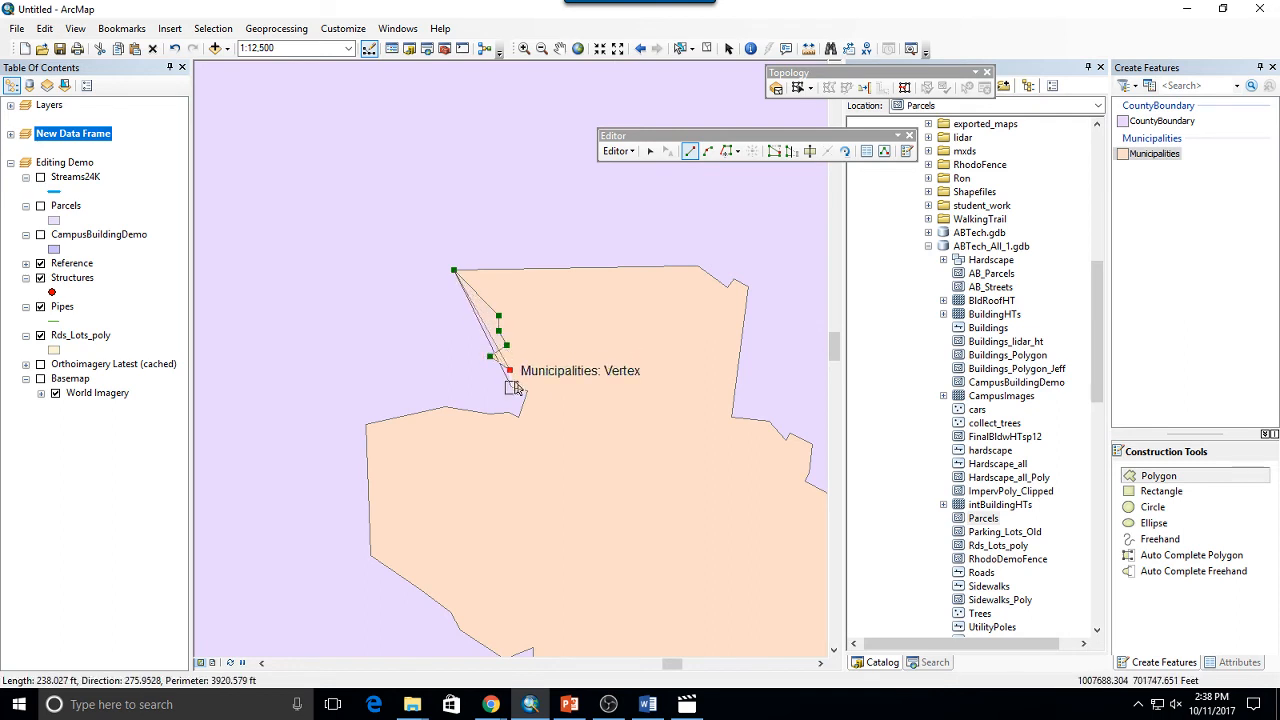
pyautogui.click(511, 387)
pyautogui.click(527, 389)
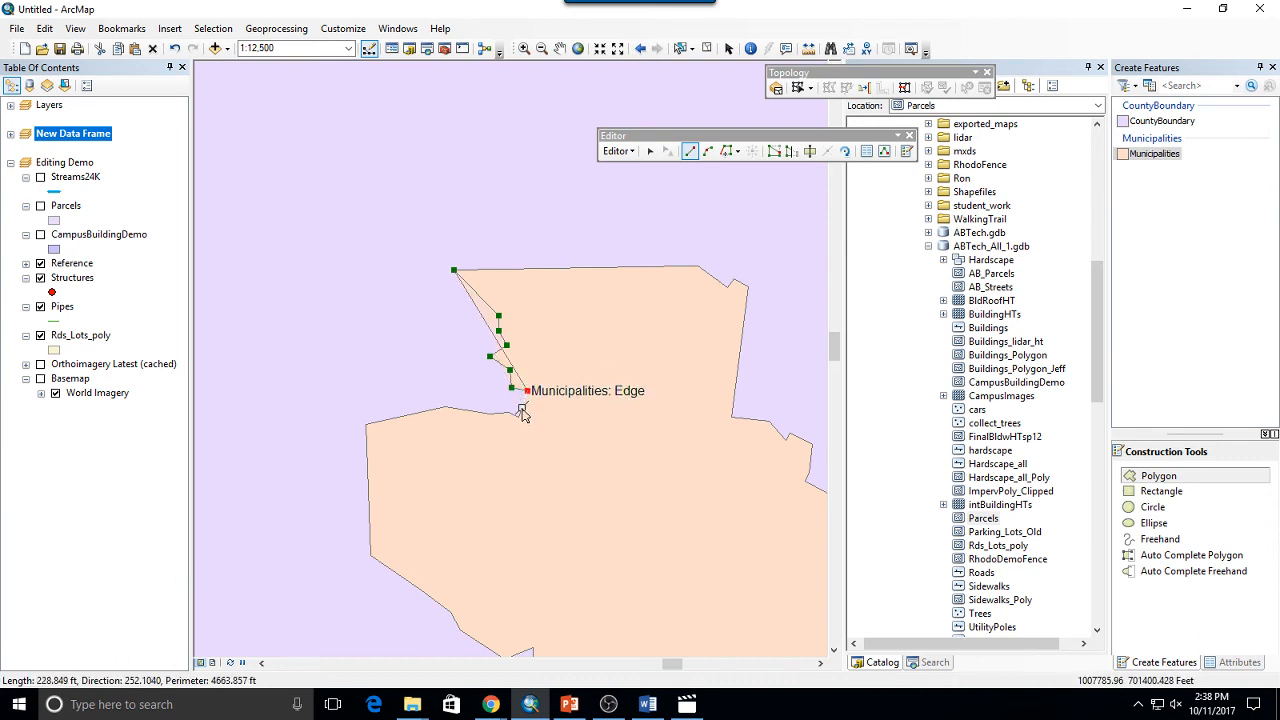
pyautogui.click(518, 416)
pyautogui.click(508, 412)
pyautogui.click(499, 413)
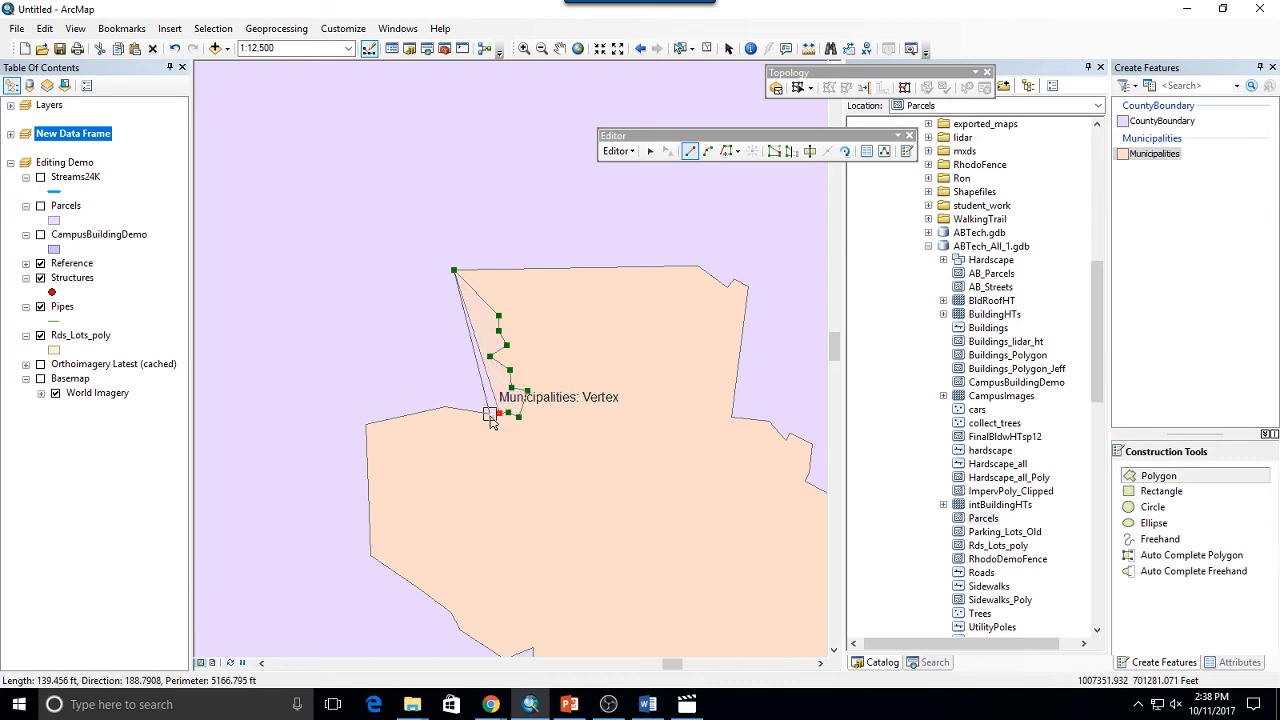
pyautogui.click(489, 413)
pyautogui.click(444, 406)
pyautogui.click(342, 311)
pyautogui.click(330, 198)
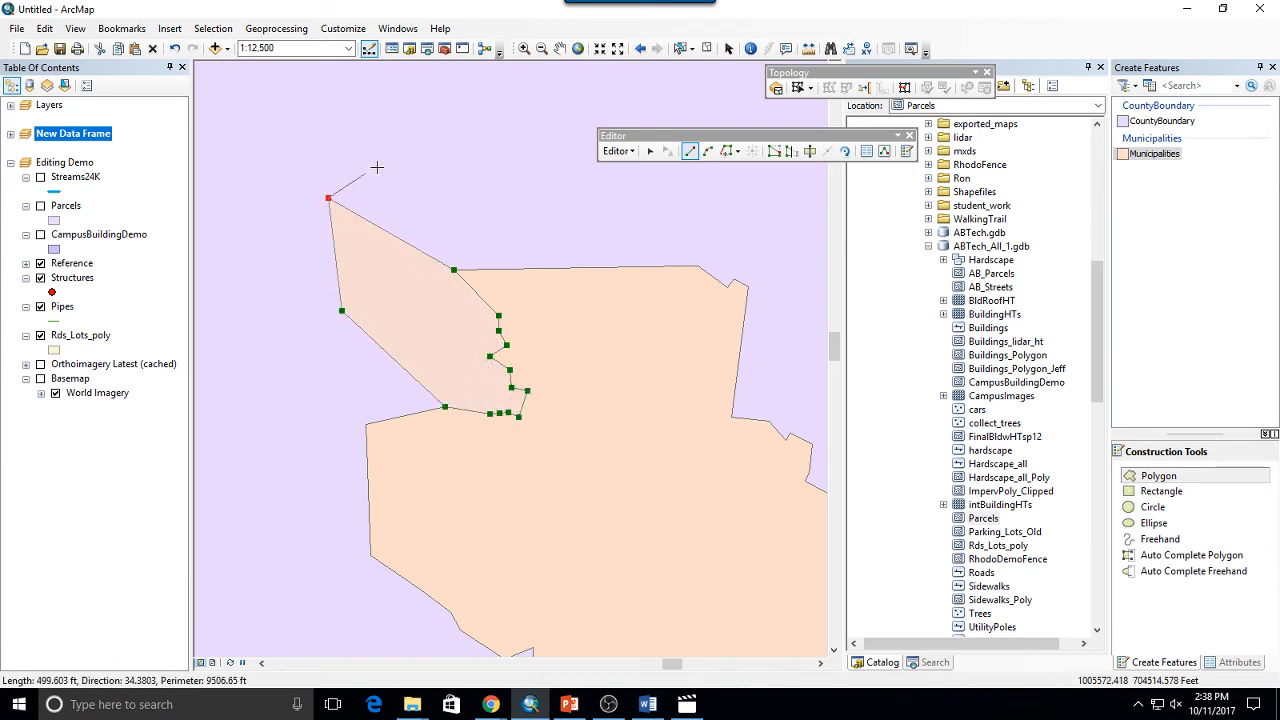
pyautogui.doubleClick(420, 150)
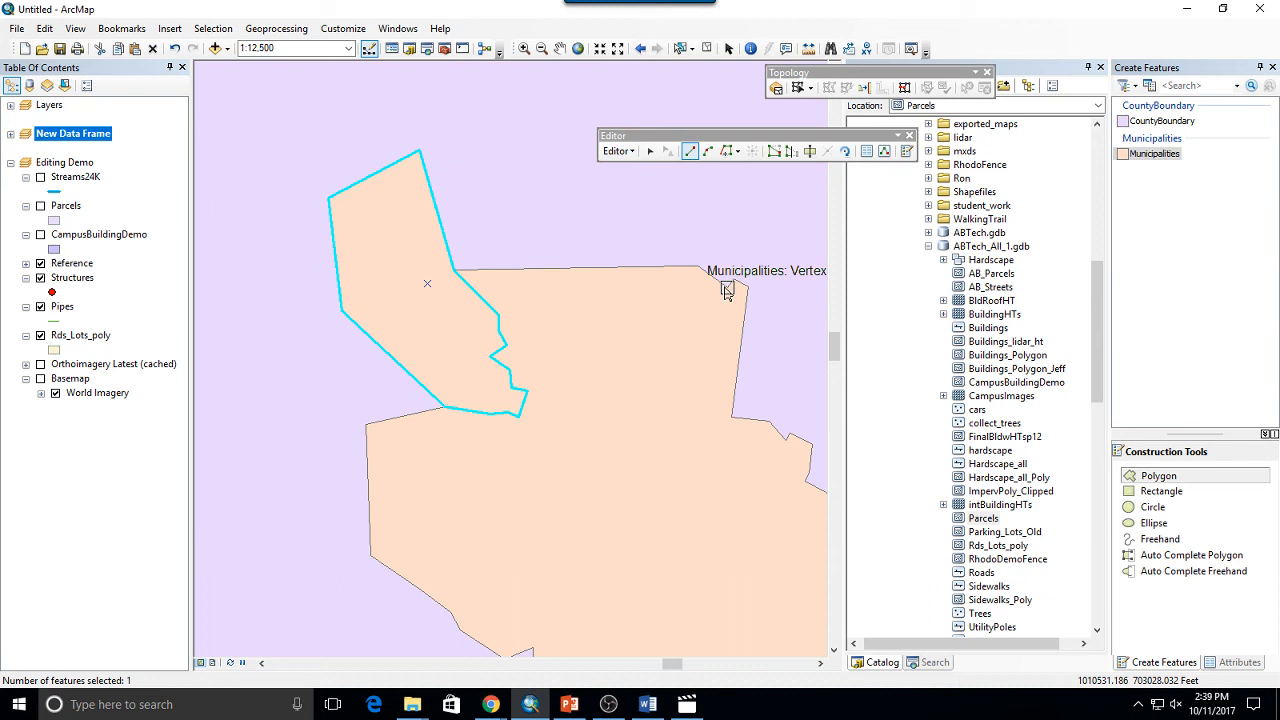
pyautogui.press('Delete')
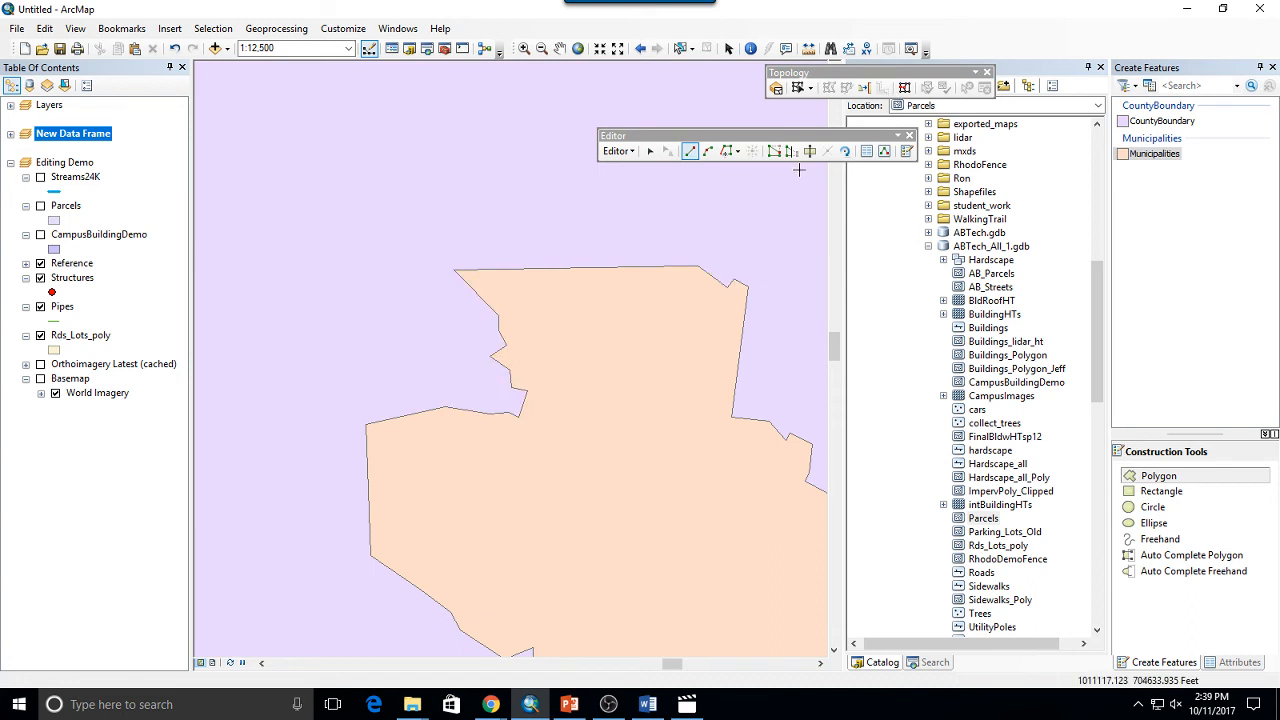
# Step: Trace the municipality's edge from the notch's northwest corner around to its southern side as a new polygon, and delete it
pyautogui.click(731, 150)
pyautogui.click(455, 270)
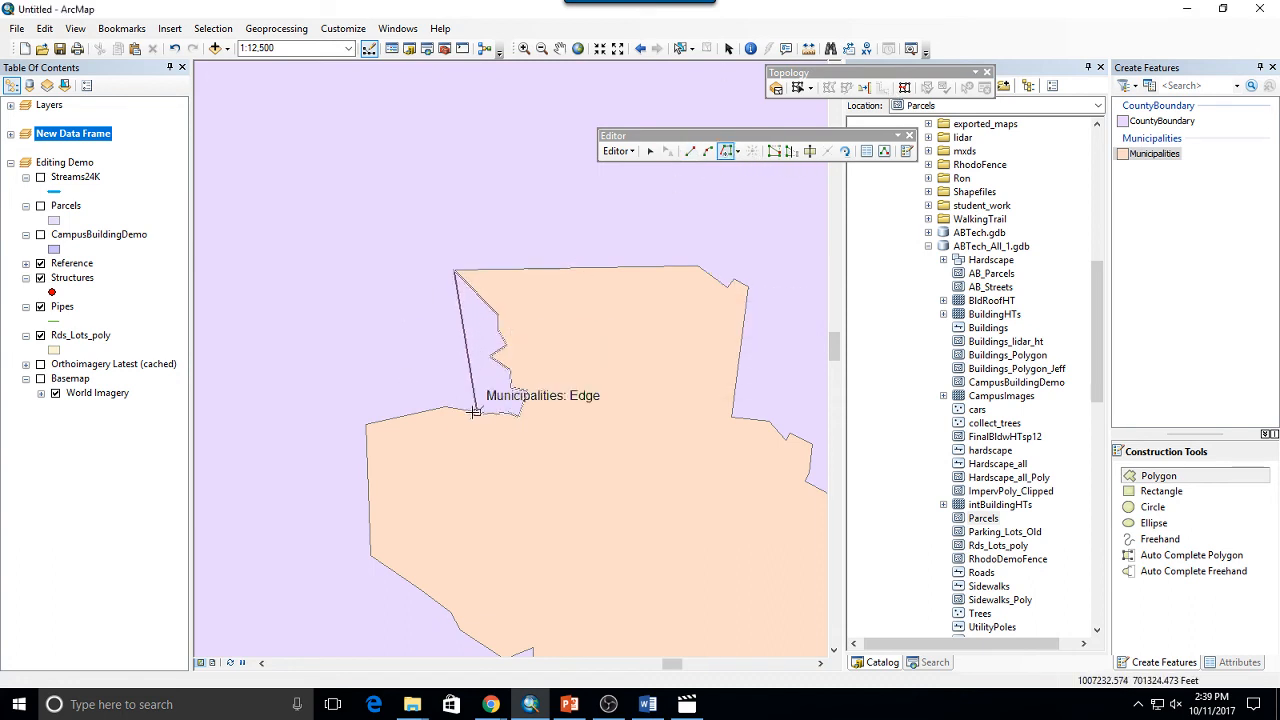
pyautogui.click(362, 254)
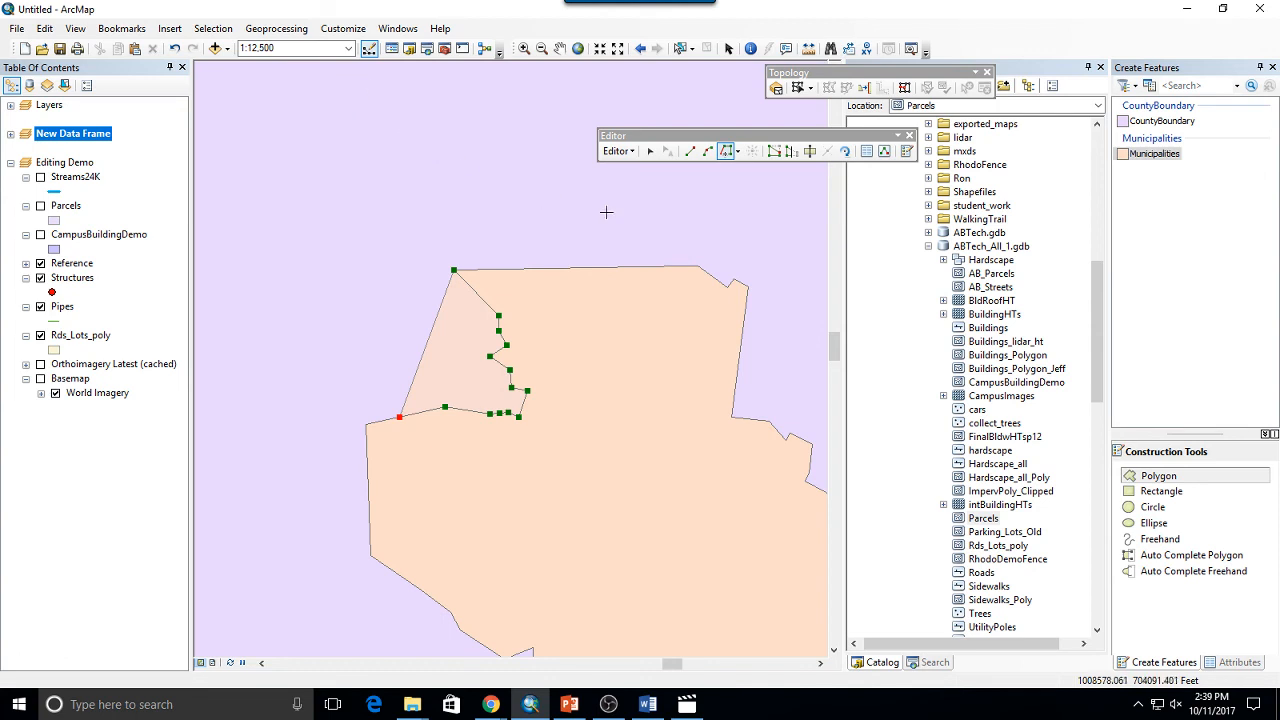
pyautogui.click(650, 151)
pyautogui.click(460, 257)
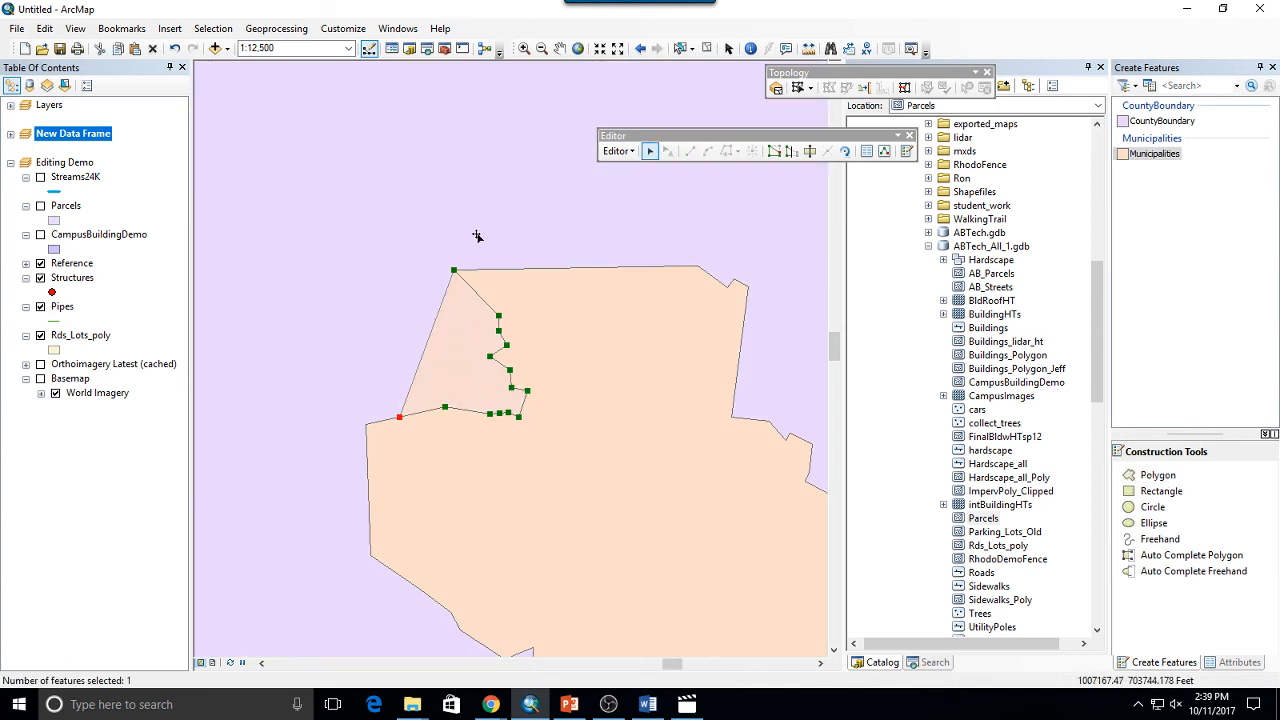
pyautogui.click(603, 355)
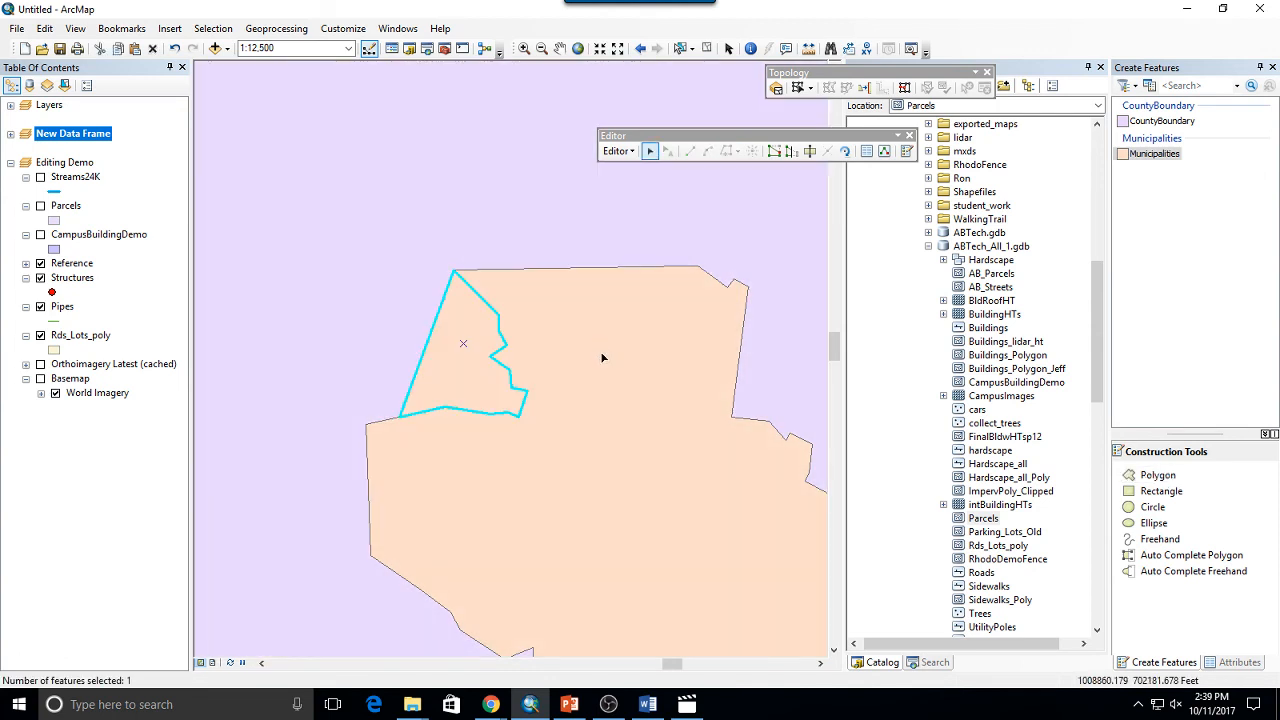
pyautogui.press('Delete')
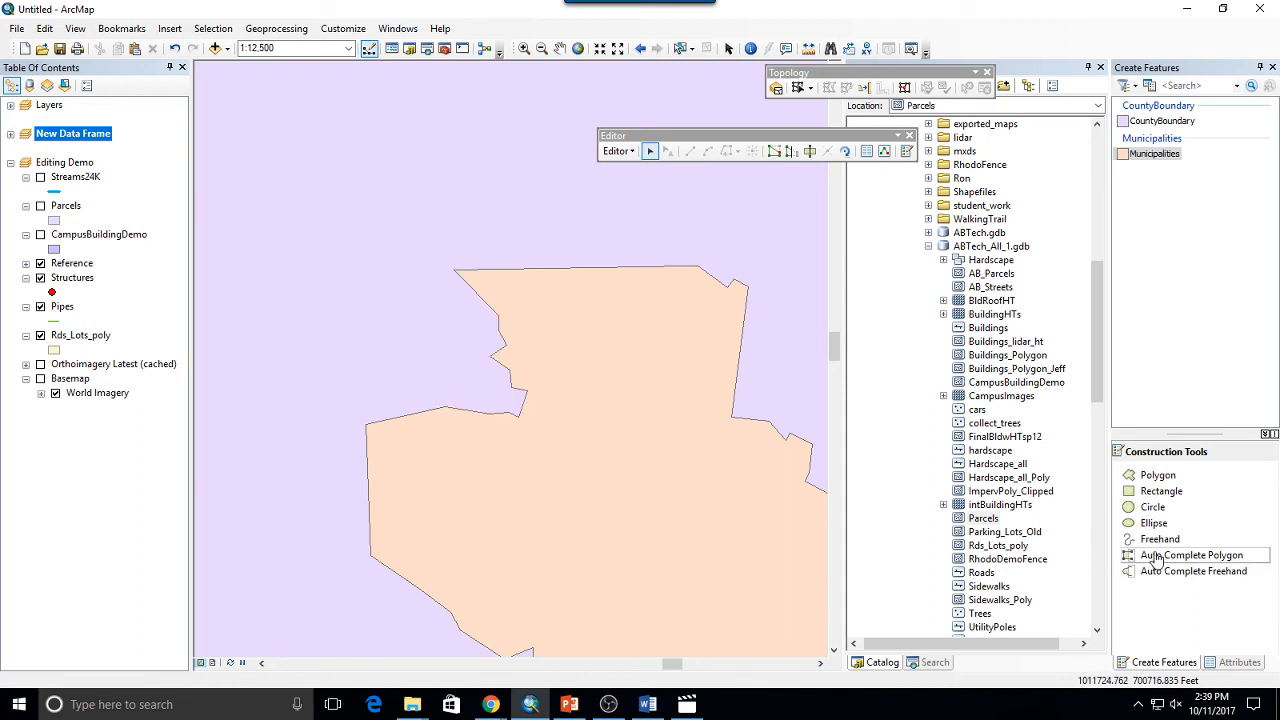
# Step: Create an adjoining Municipalities polygon with Auto Complete Polygon, curving from the notch's northwest corner around the west to the municipality's southwestern corner vertex below the notch
pyautogui.click(1155, 557)
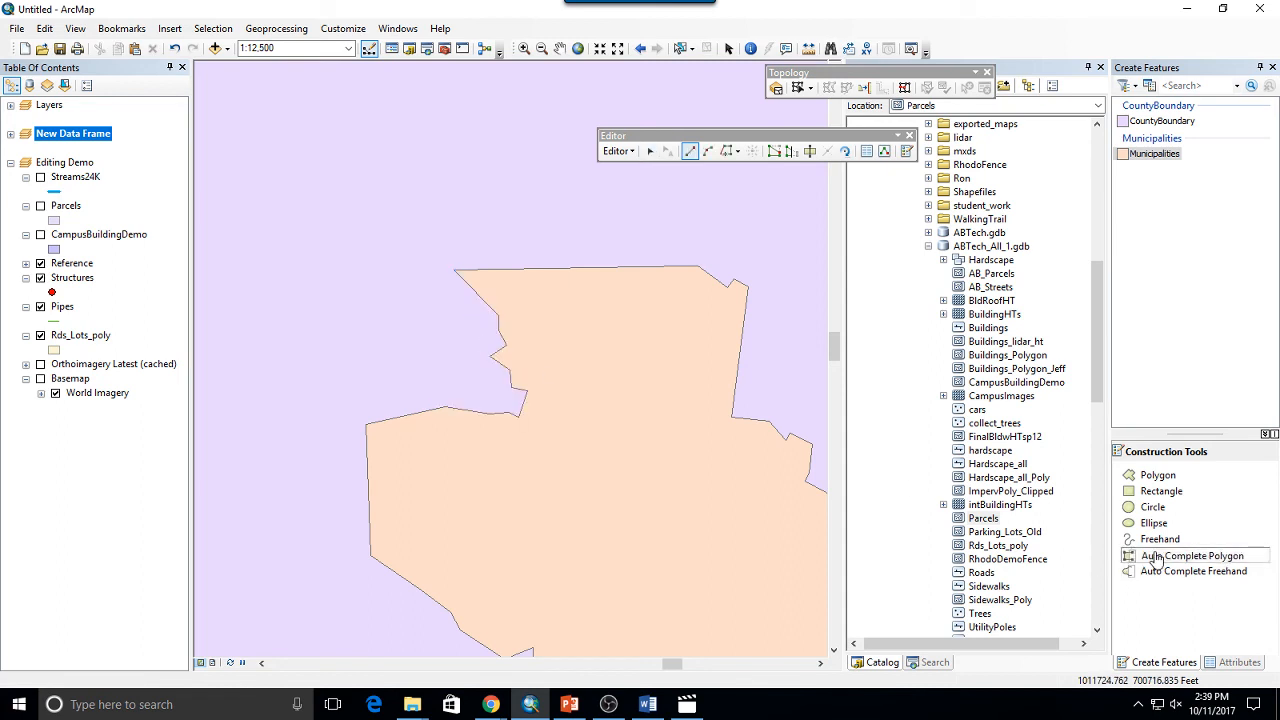
pyautogui.click(454, 270)
pyautogui.click(444, 211)
pyautogui.click(399, 191)
pyautogui.click(362, 191)
pyautogui.click(340, 200)
pyautogui.click(321, 215)
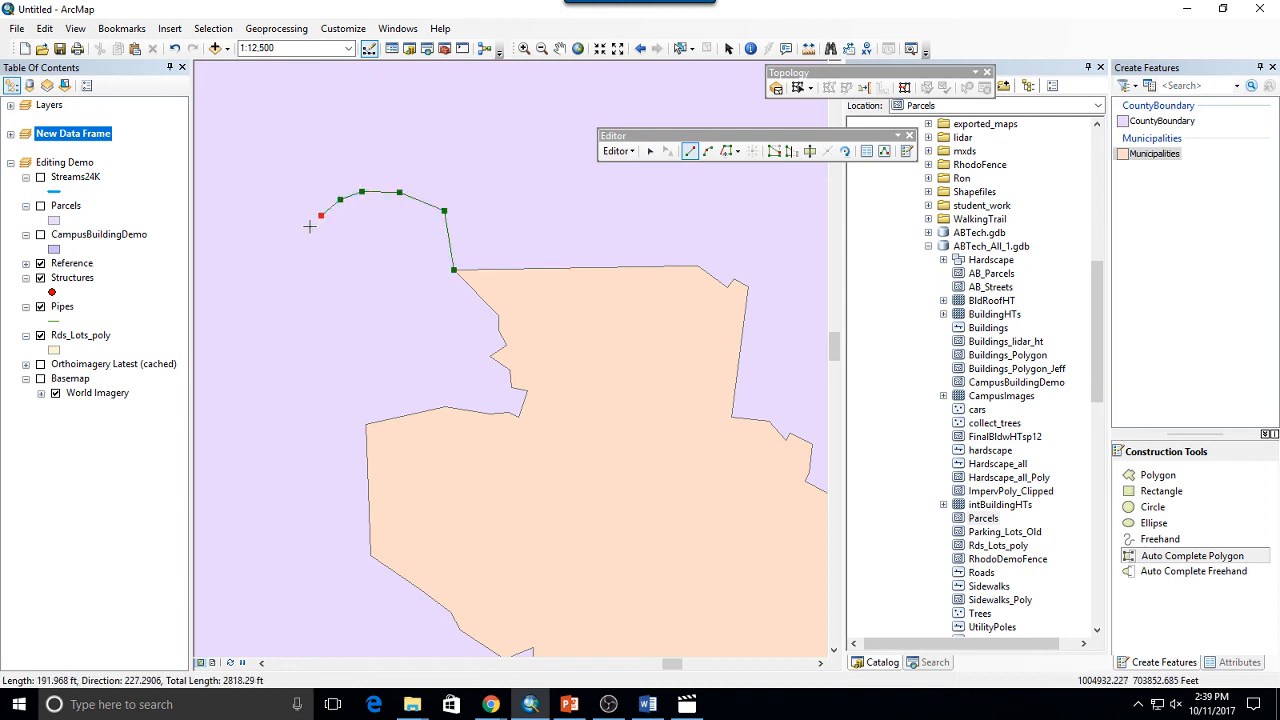
pyautogui.click(307, 231)
pyautogui.click(286, 266)
pyautogui.click(286, 284)
pyautogui.click(305, 325)
pyautogui.click(328, 370)
pyautogui.click(287, 444)
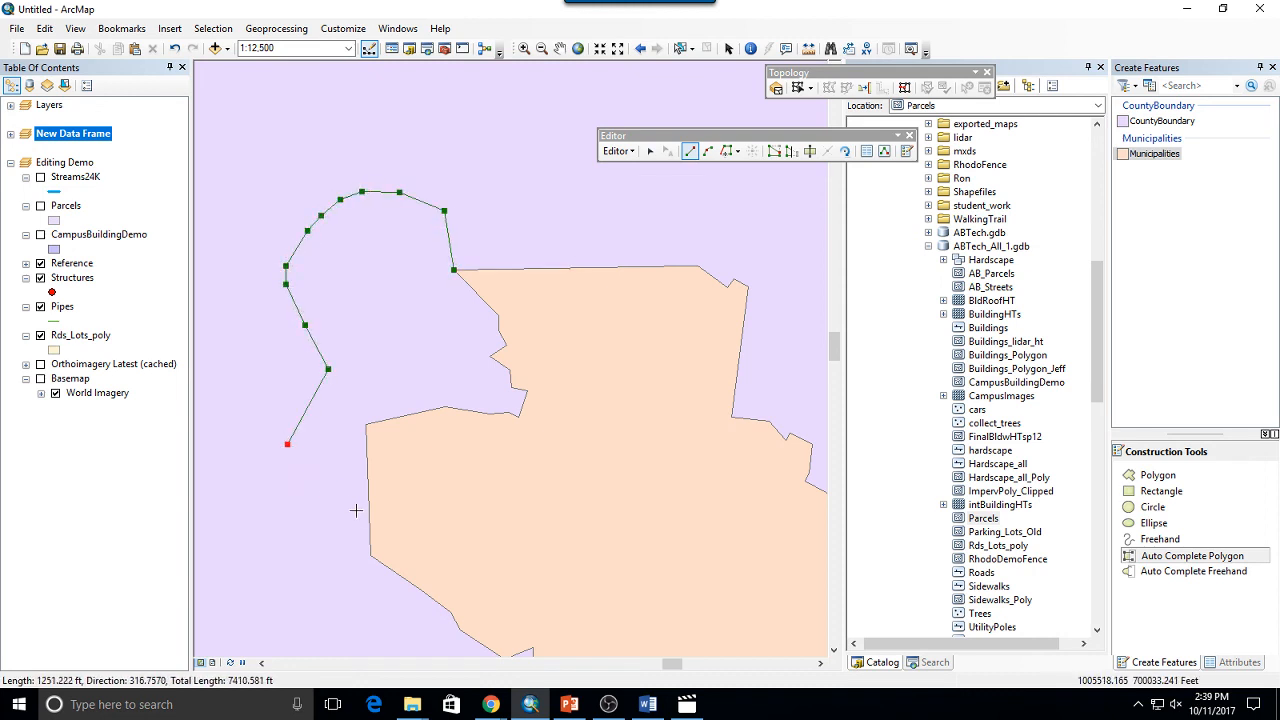
pyautogui.click(370, 556)
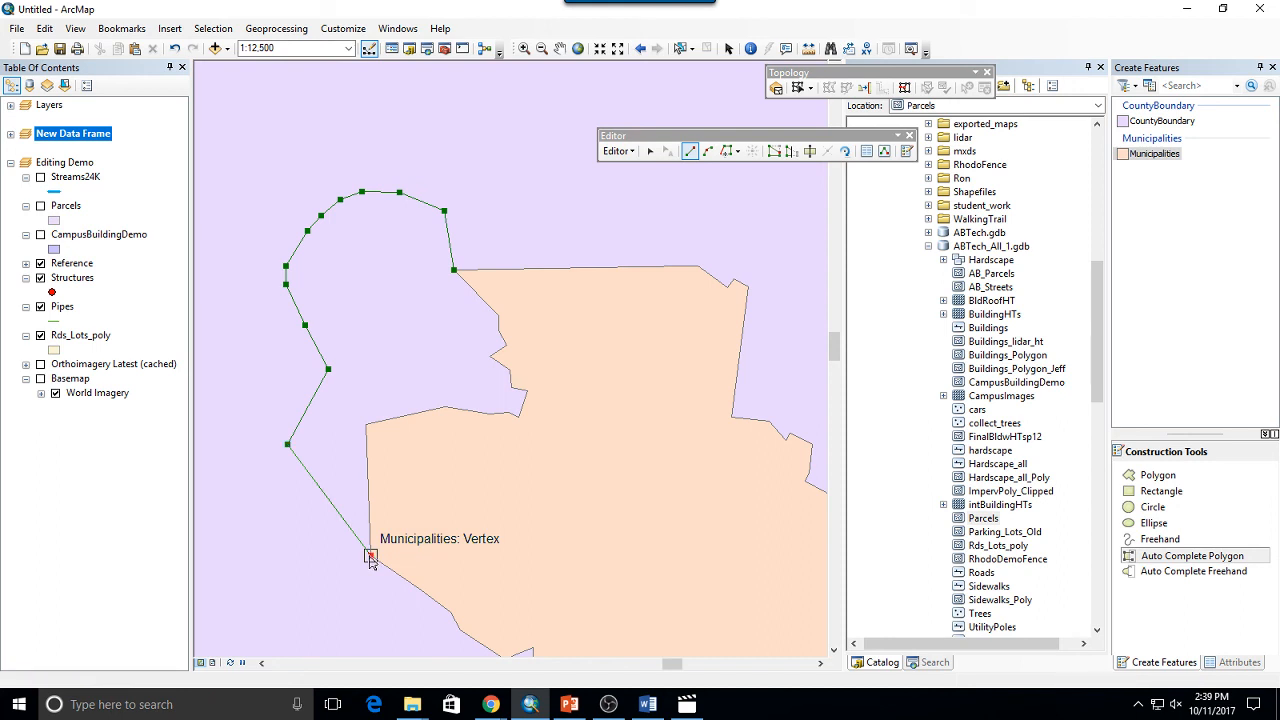
pyautogui.doubleClick(370, 556)
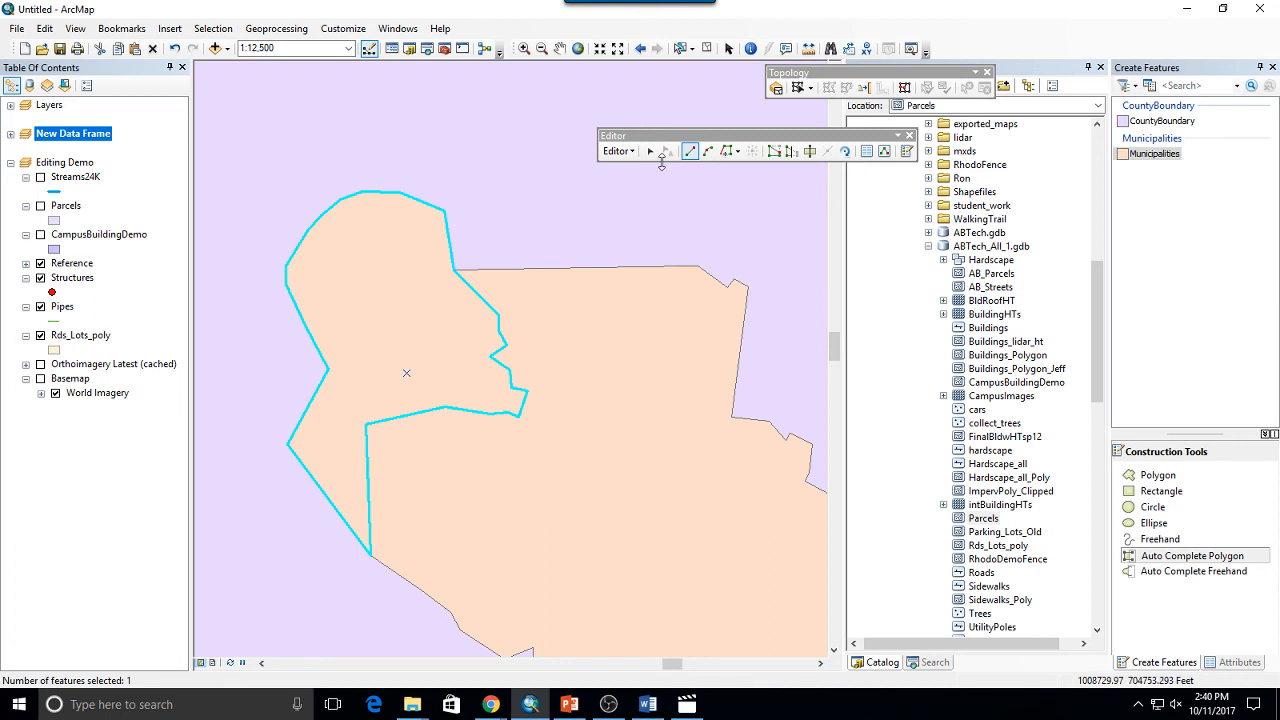
# Step: Save the municipality edits and stop the edit session
pyautogui.click(622, 155)
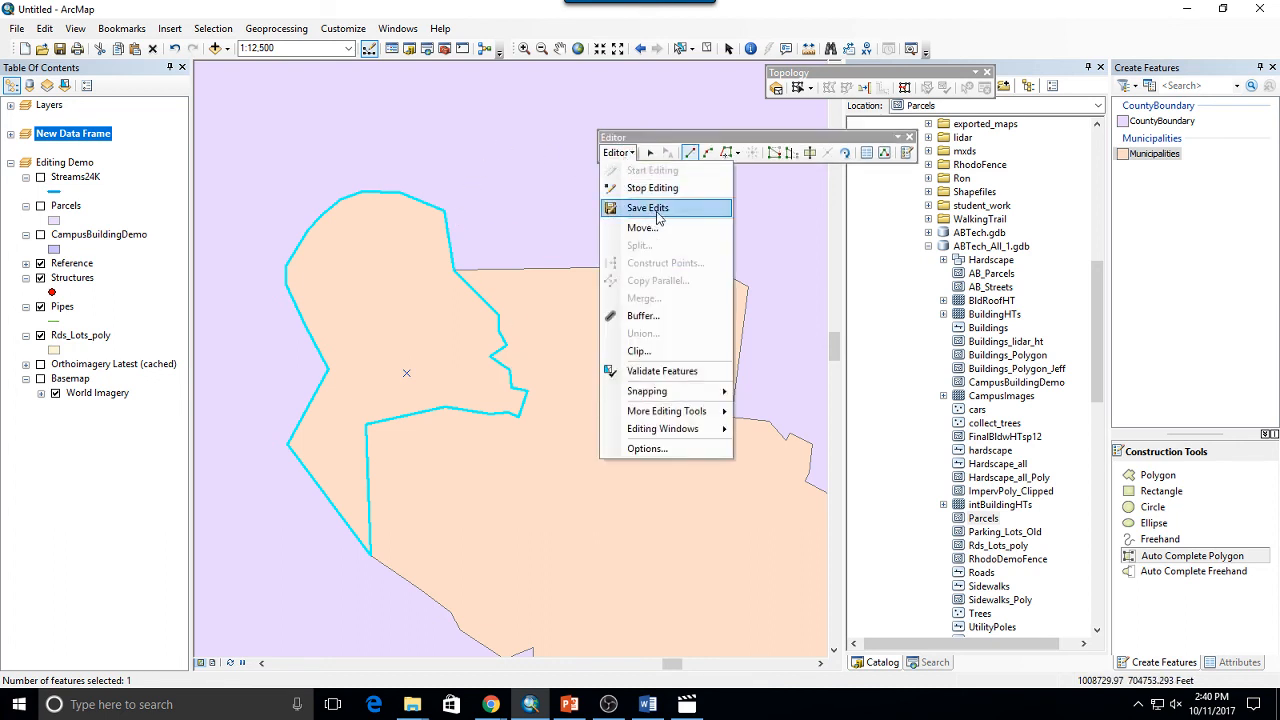
pyautogui.click(660, 207)
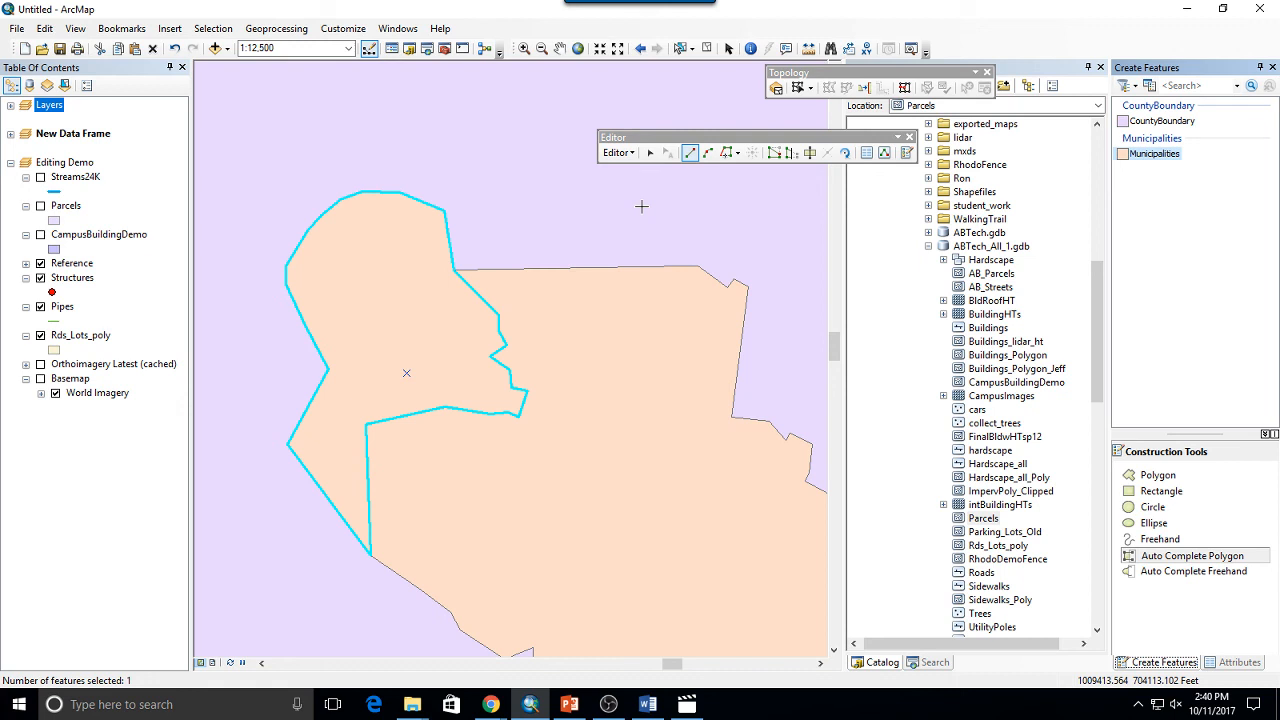
pyautogui.click(617, 152)
pyautogui.click(636, 187)
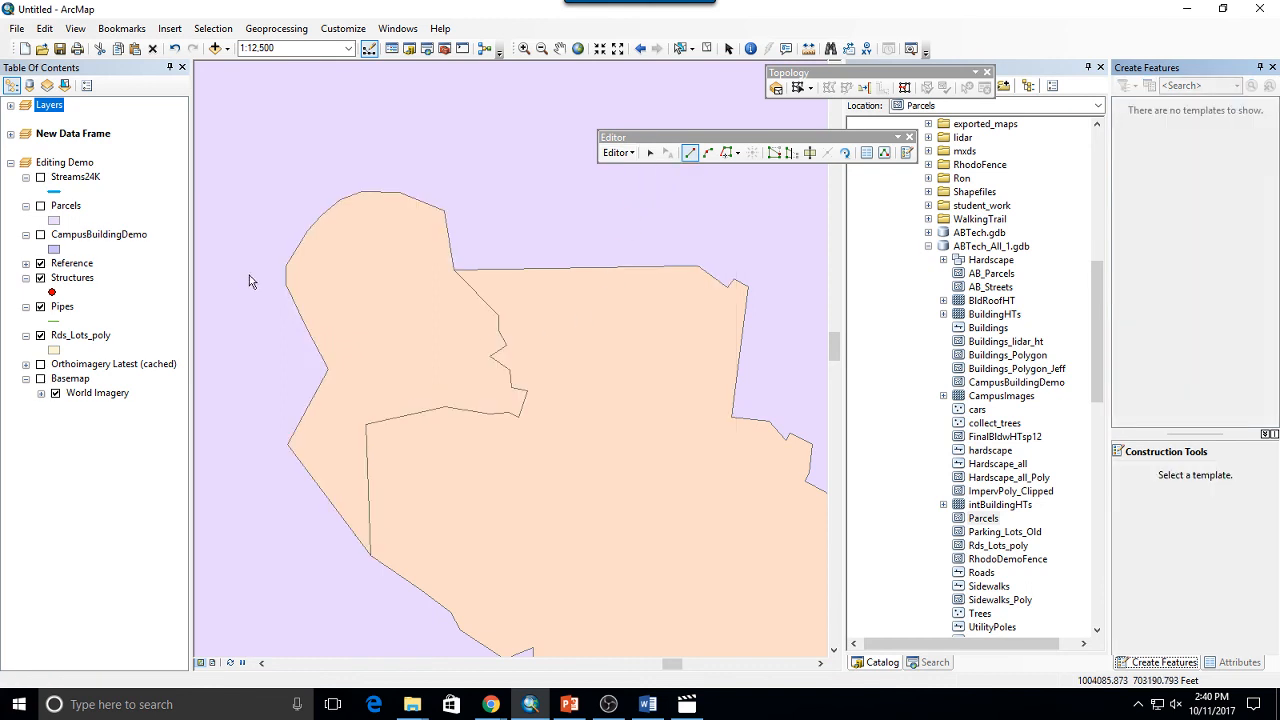